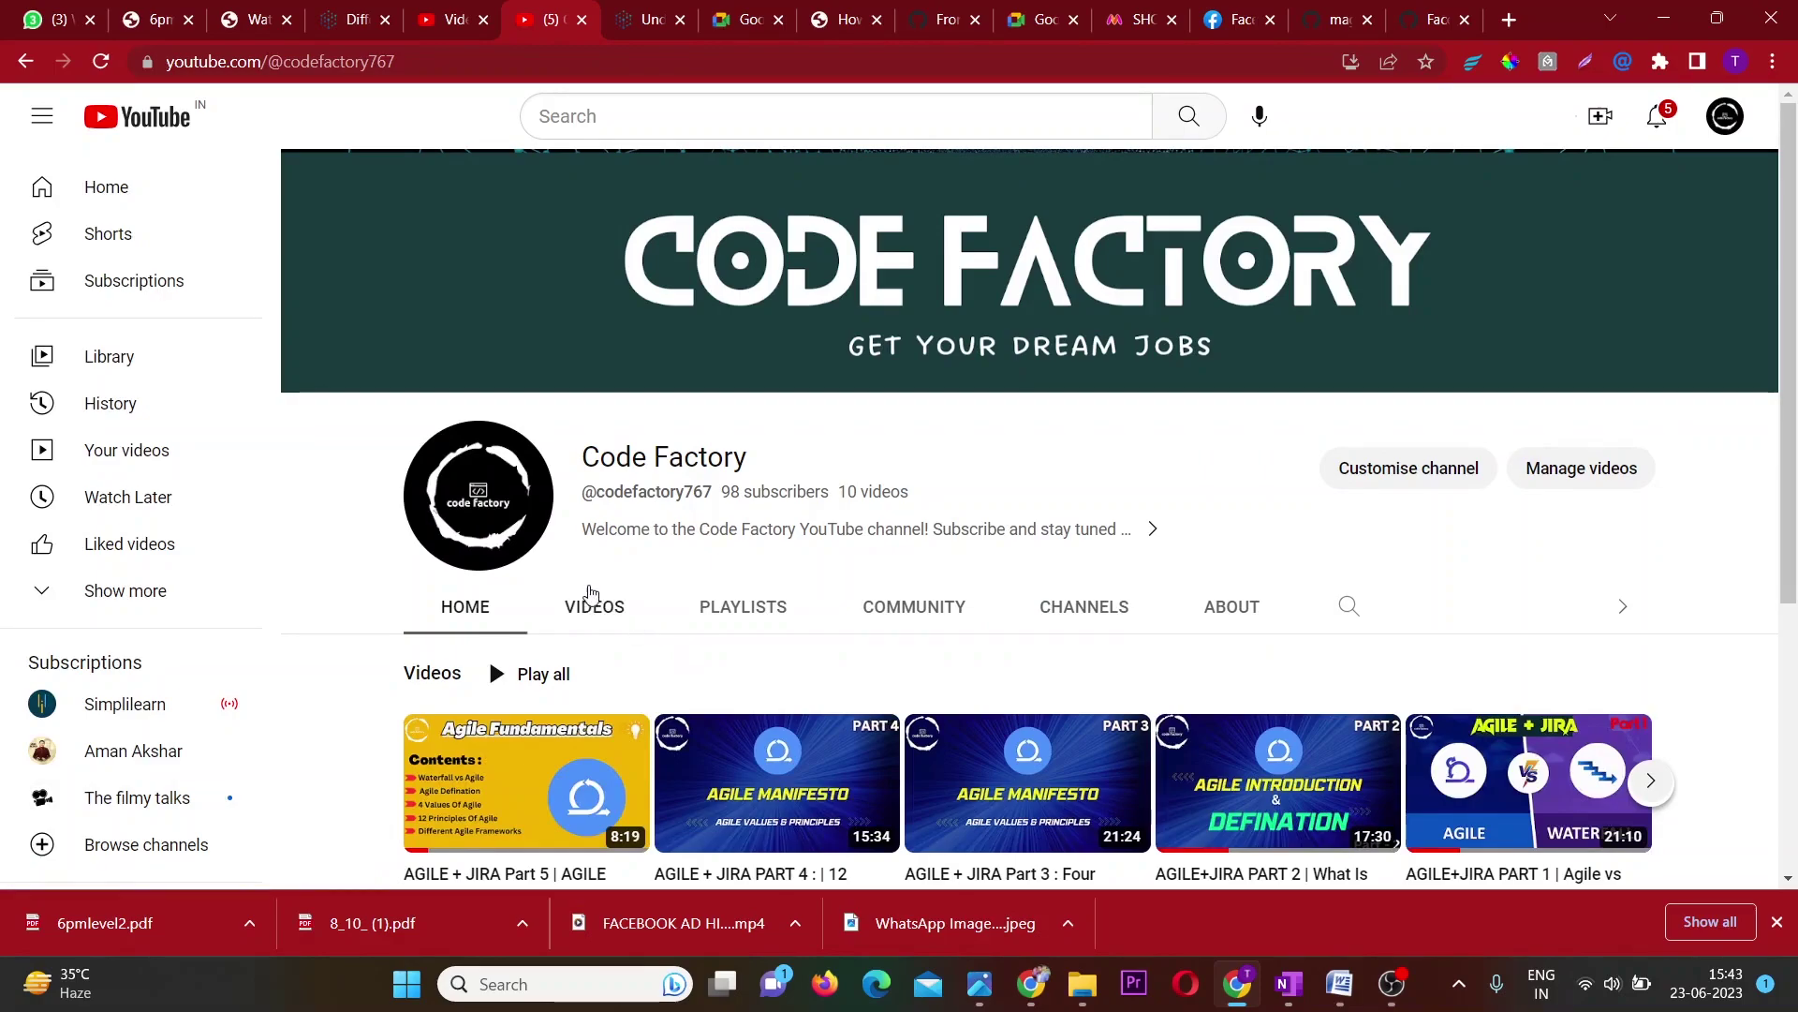
Show the Code Factory channel's Videos page and scroll through its 10 uploads.
{"action": "left_click", "coordinate": [740, 604]}
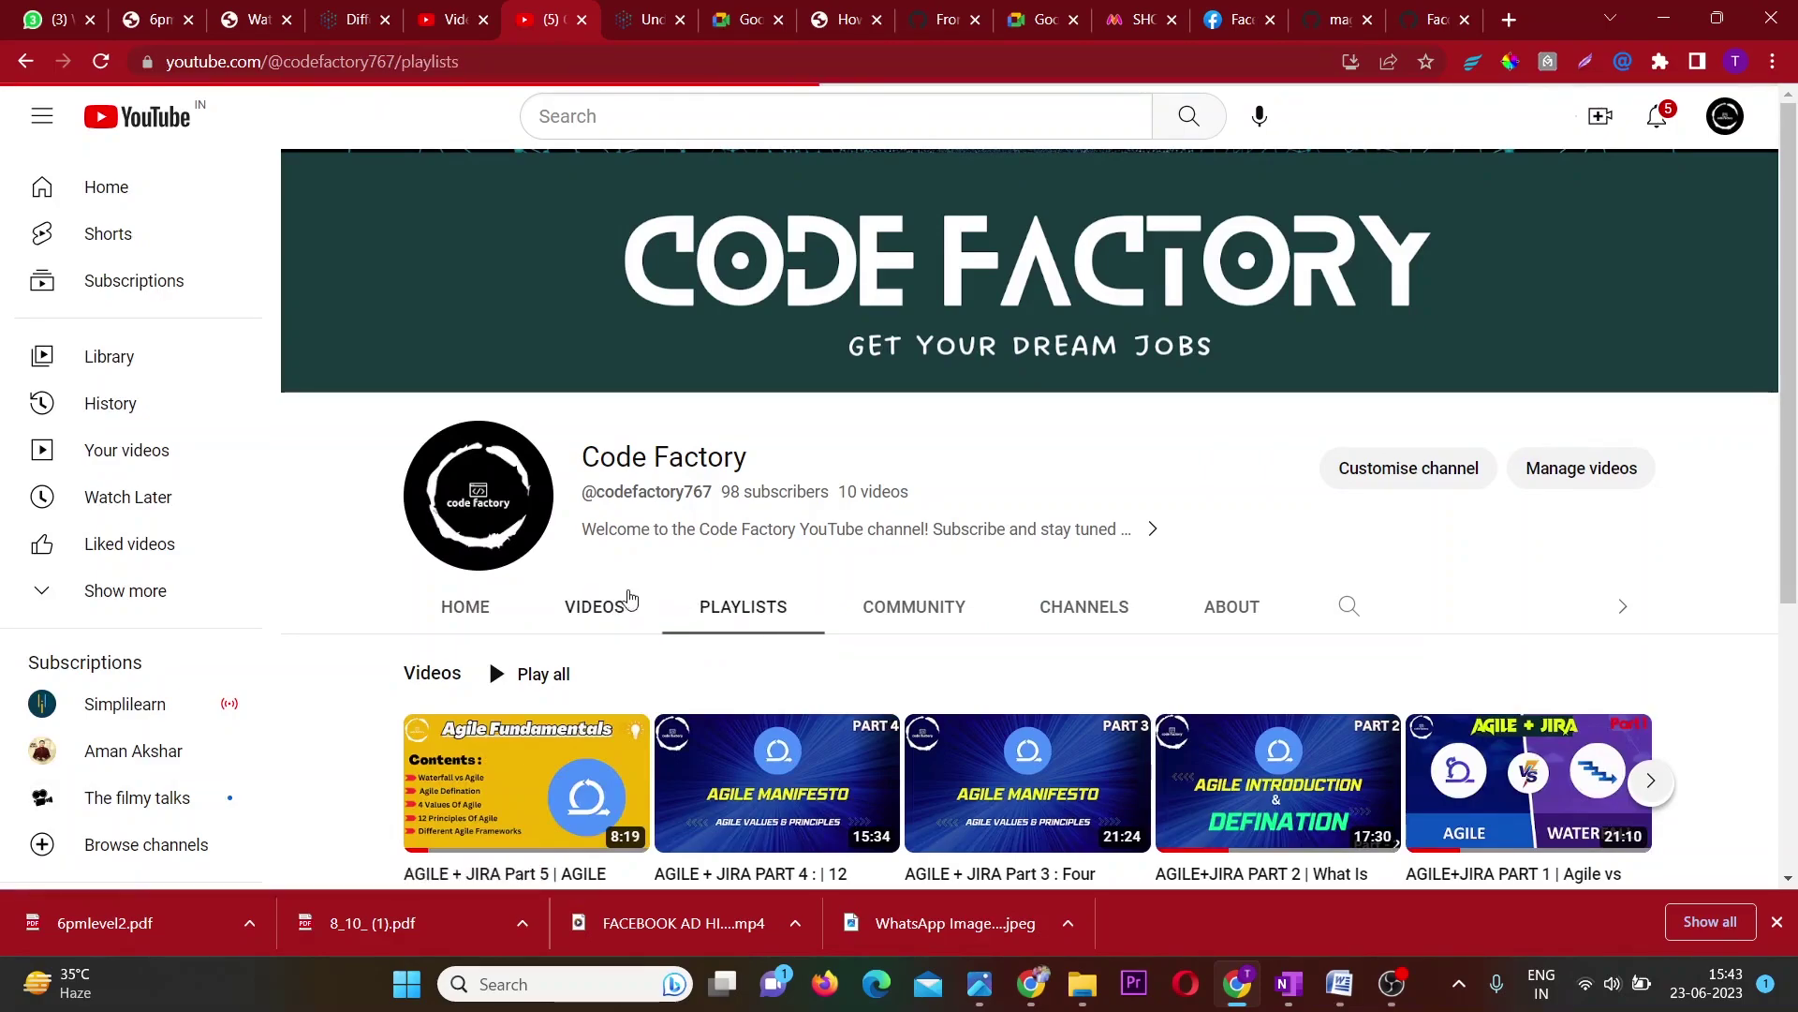
{"action": "left_click", "coordinate": [604, 607]}
{"action": "scroll", "coordinate": [607, 609], "scroll_direction": "down", "scroll_amount": 7}
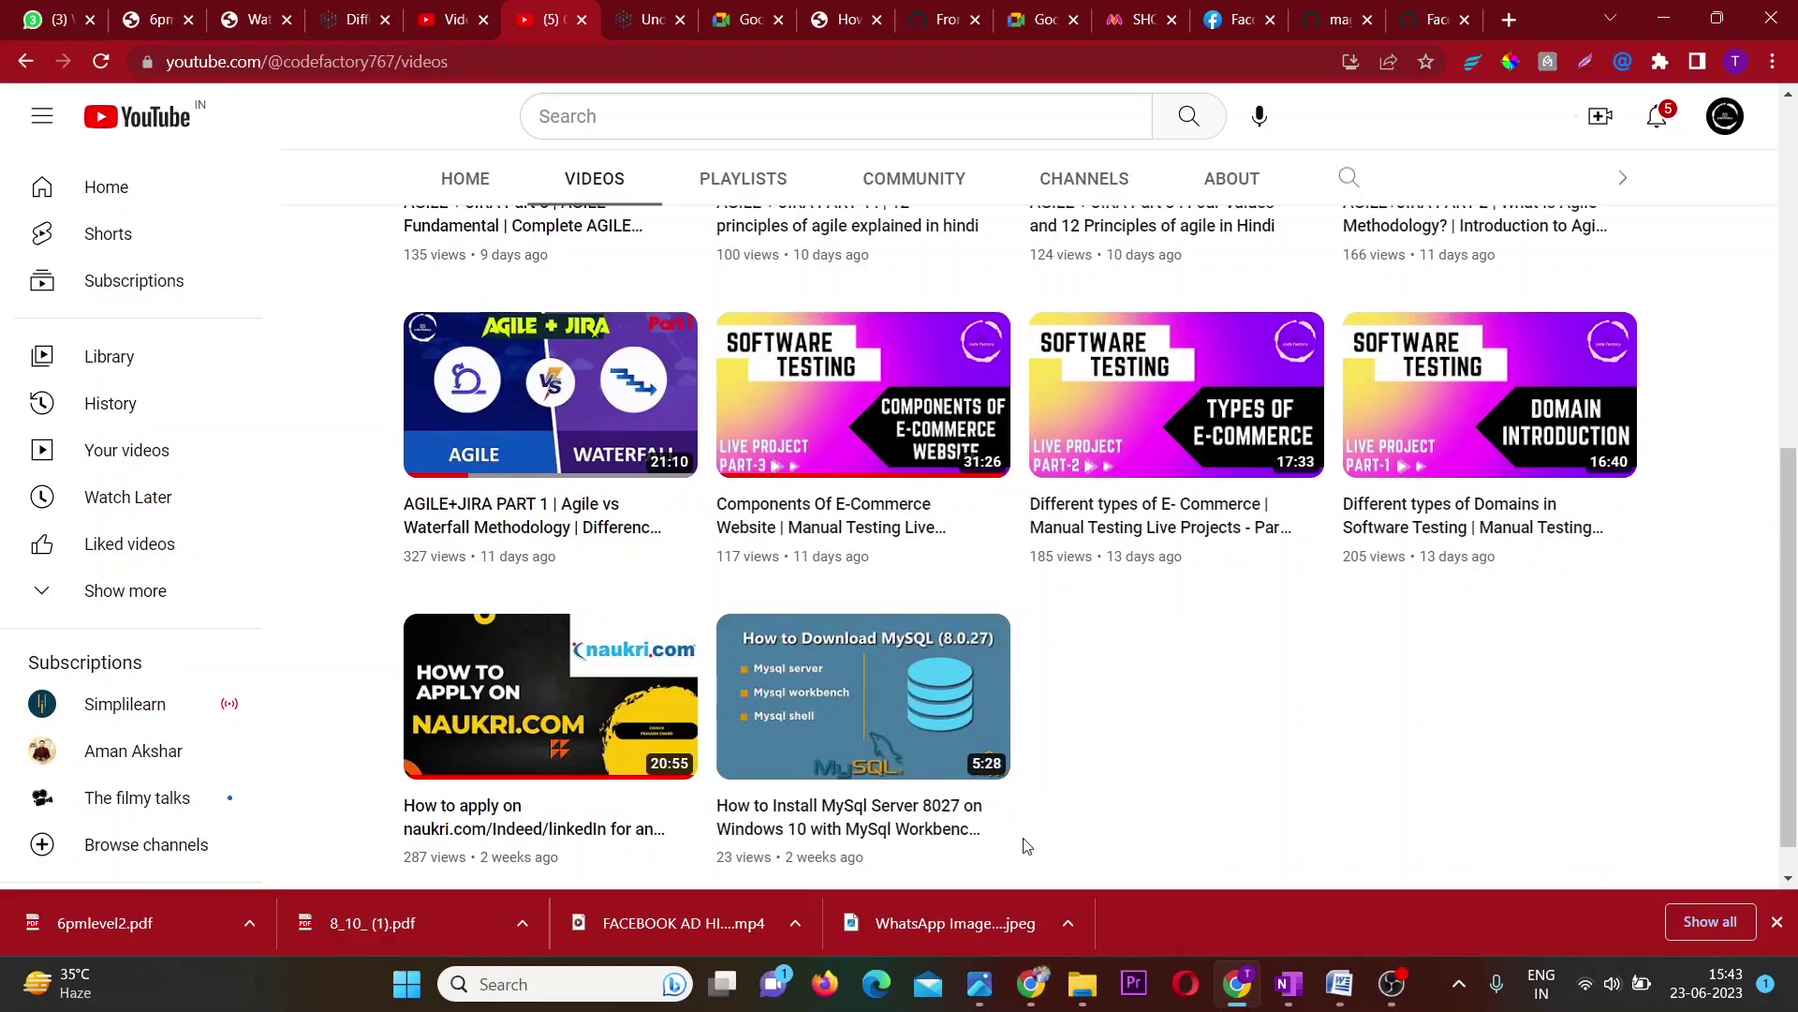
Read Projects.docx down to its closing payment and shipping method items, then switch to OneNote.
{"action": "left_click", "coordinate": [1330, 991]}
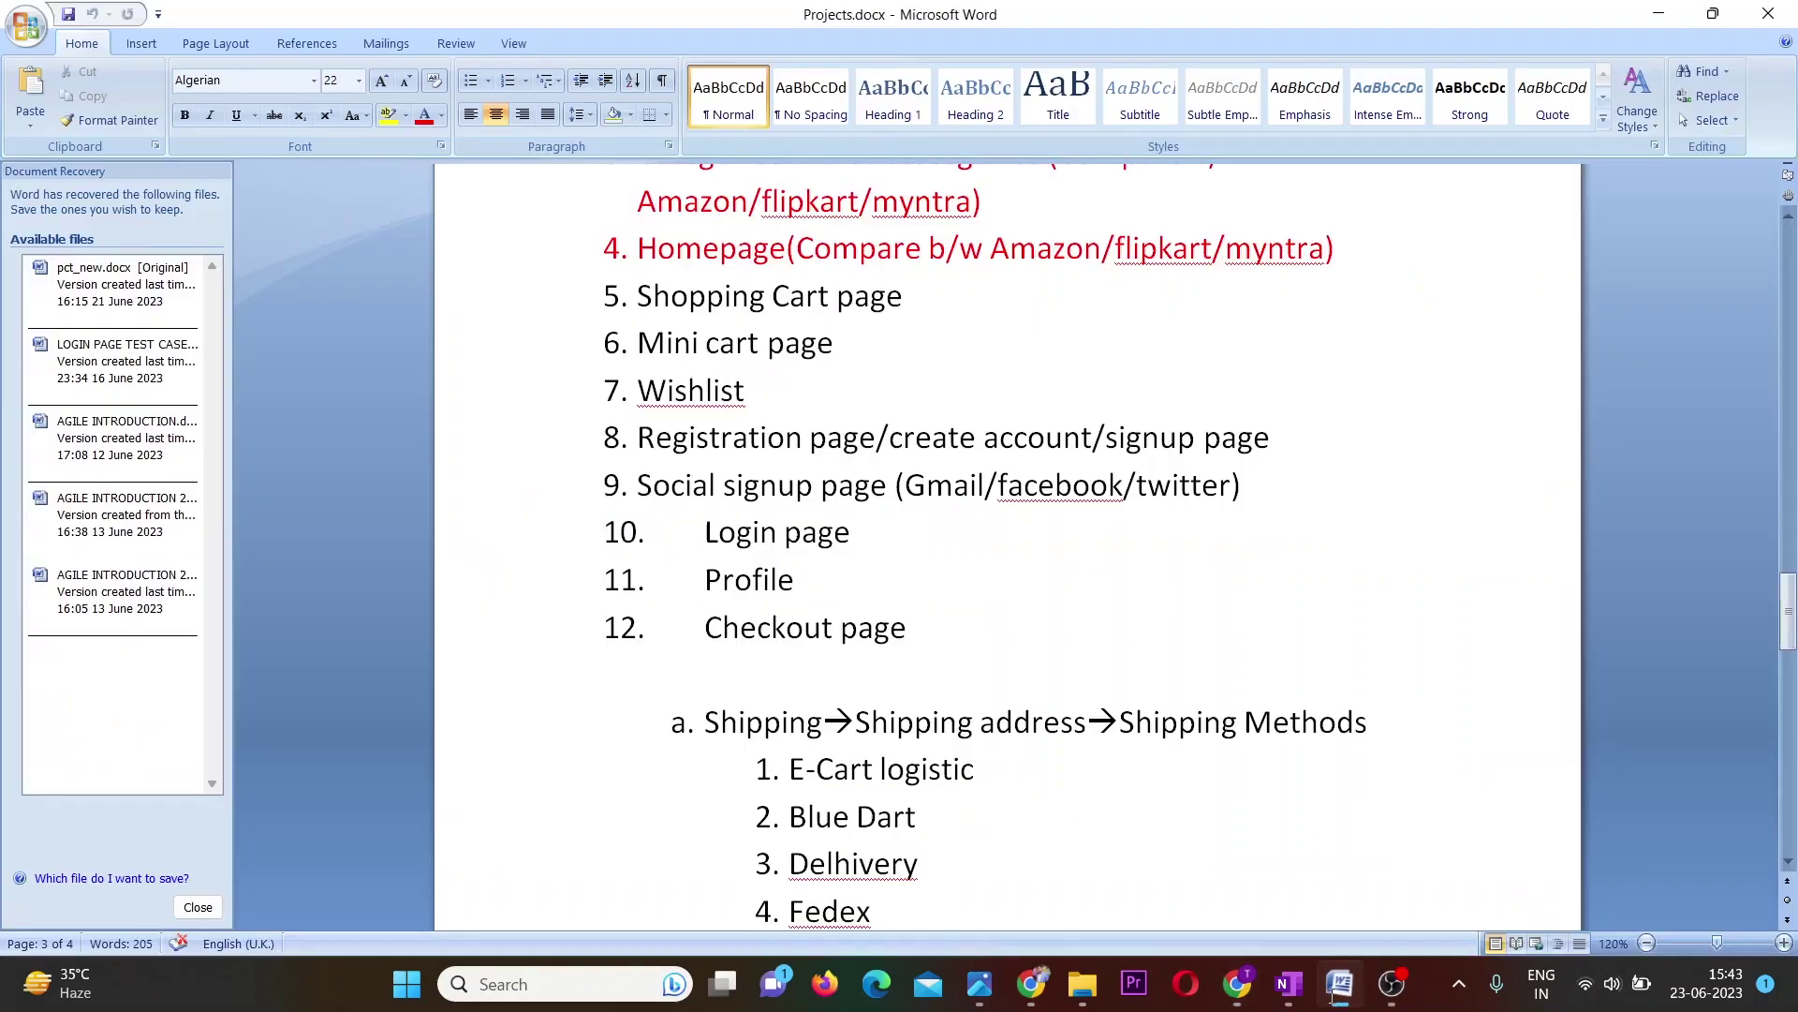
{"action": "scroll", "coordinate": [1310, 606], "scroll_direction": "up", "scroll_amount": 15}
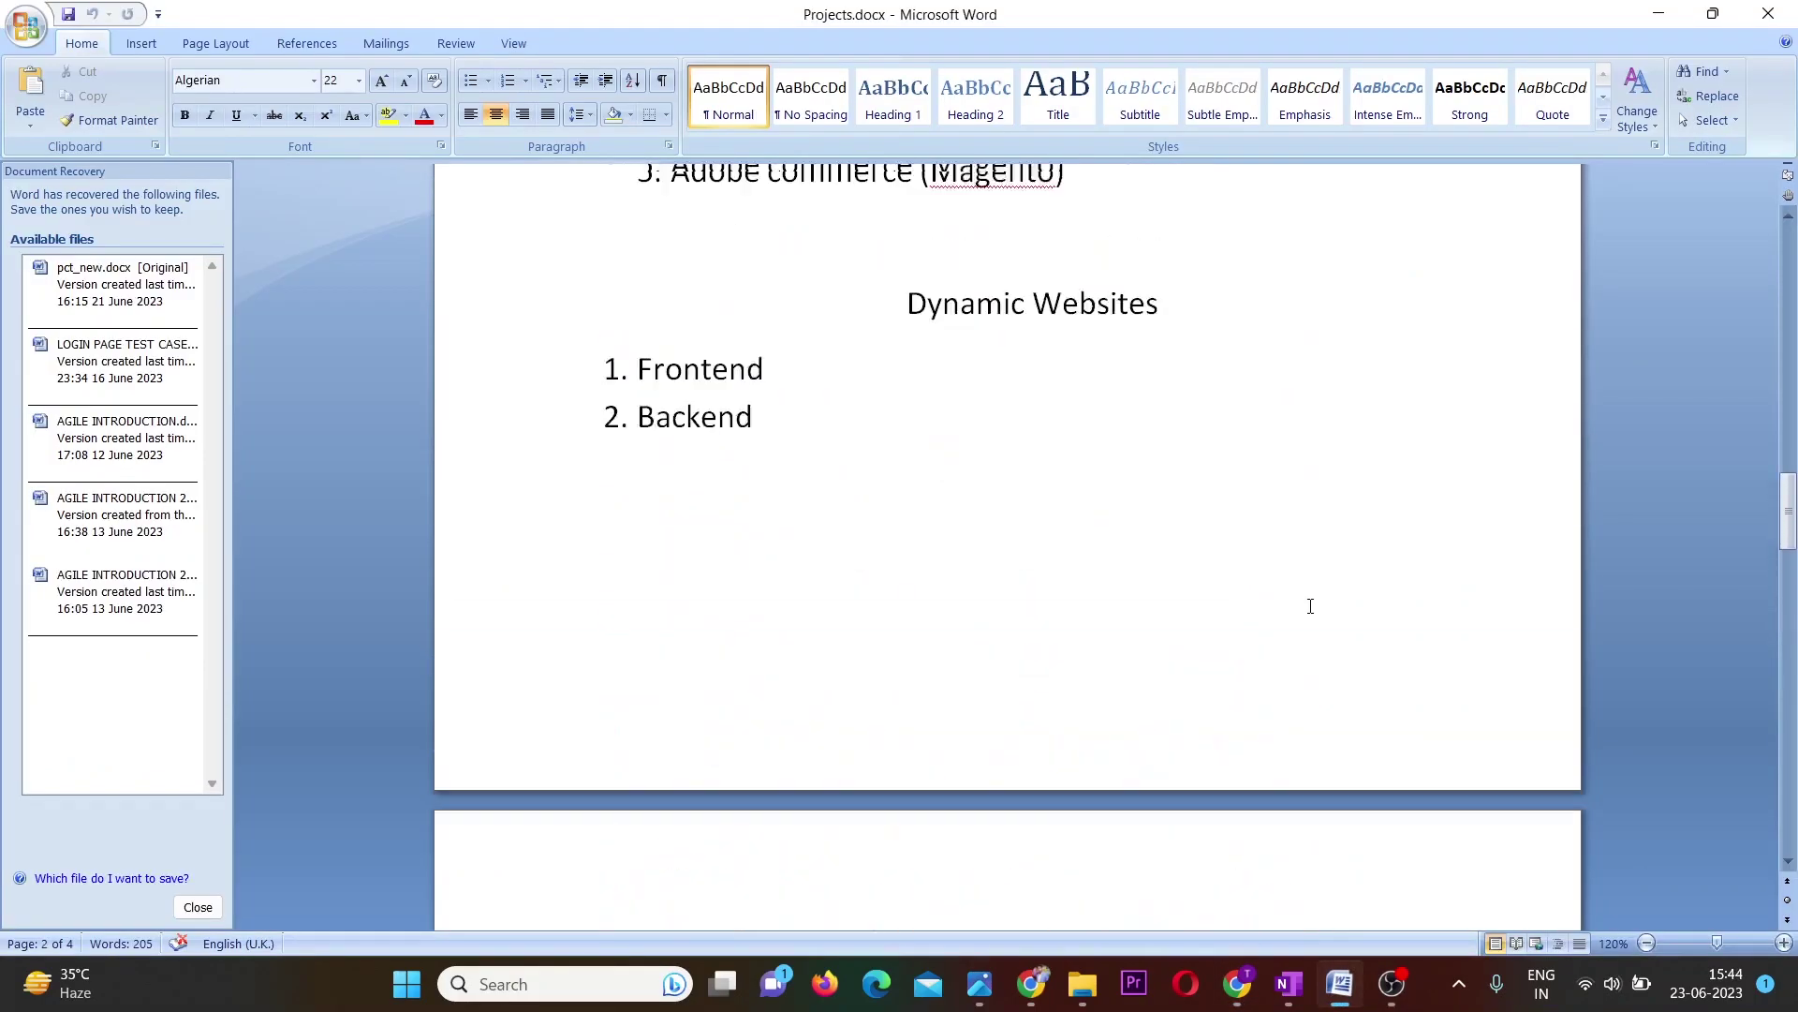
{"action": "scroll", "coordinate": [1310, 606], "scroll_direction": "up", "scroll_amount": 7}
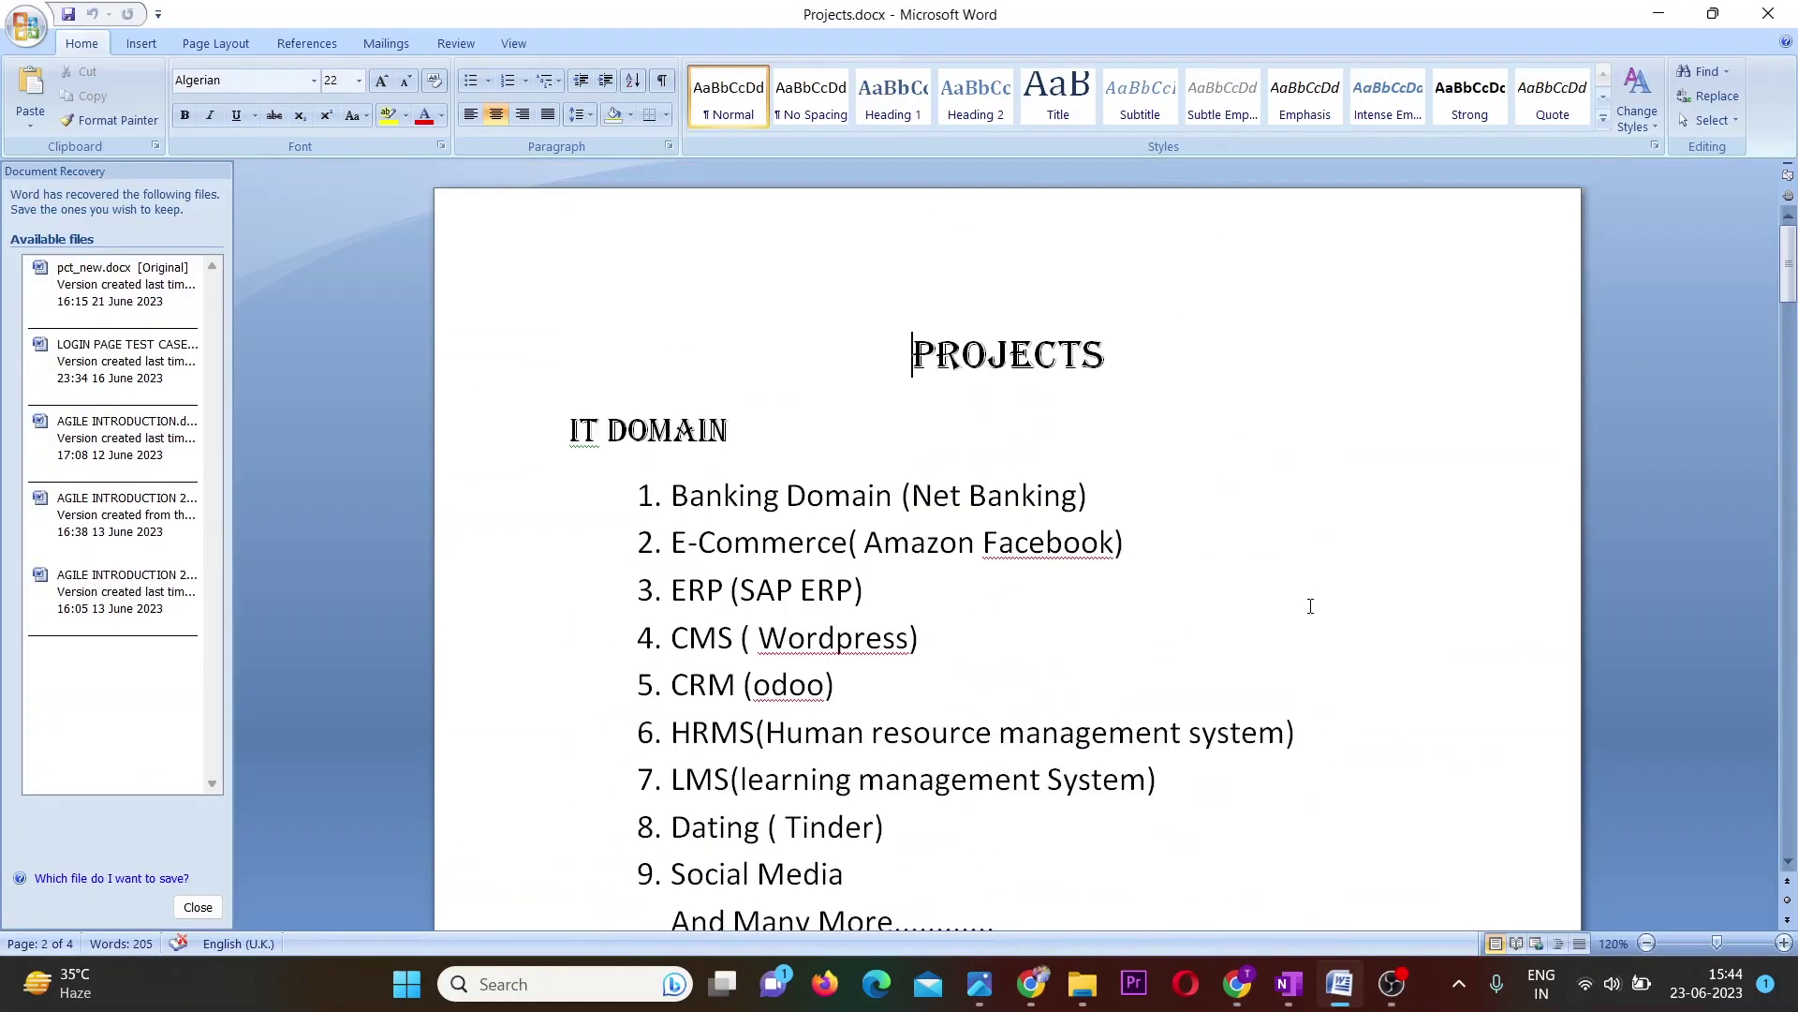
{"action": "scroll", "coordinate": [1310, 606], "scroll_direction": "down", "scroll_amount": 1}
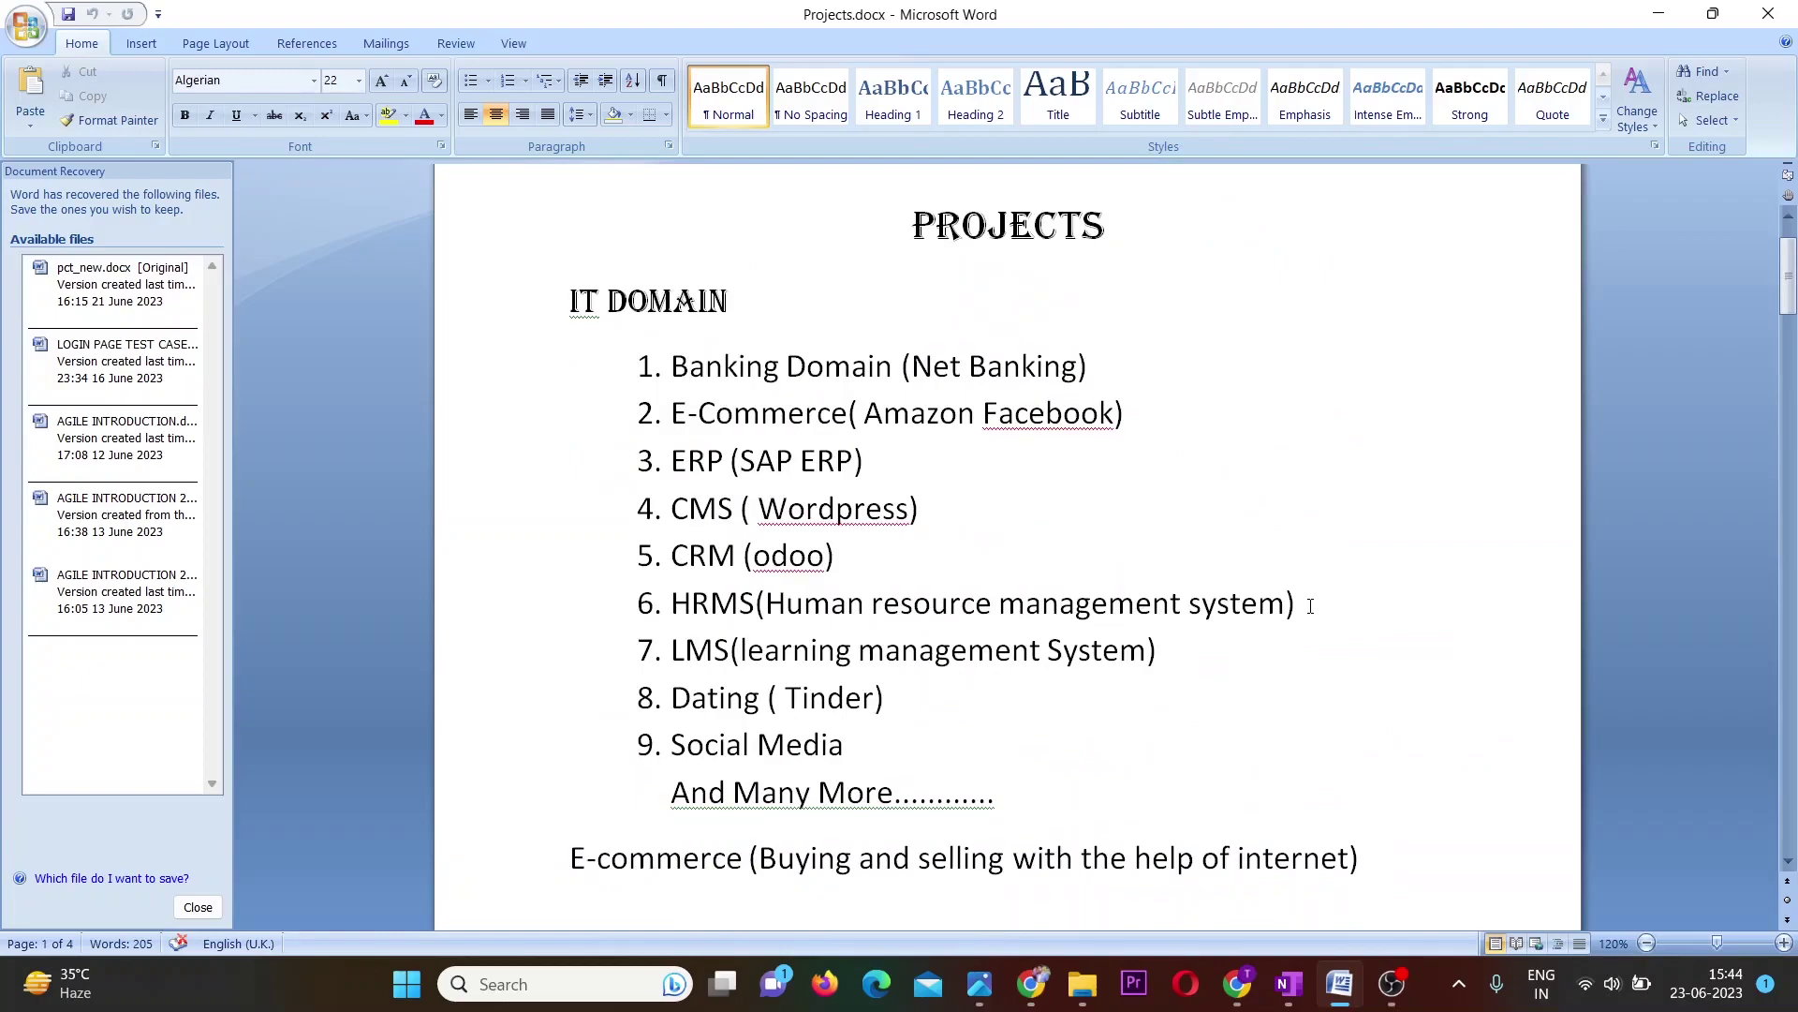
{"action": "scroll", "coordinate": [1310, 606], "scroll_direction": "down", "scroll_amount": 8}
{"action": "scroll", "coordinate": [1310, 606], "scroll_direction": "down", "scroll_amount": 1}
{"action": "scroll", "coordinate": [1310, 606], "scroll_direction": "up", "scroll_amount": 8}
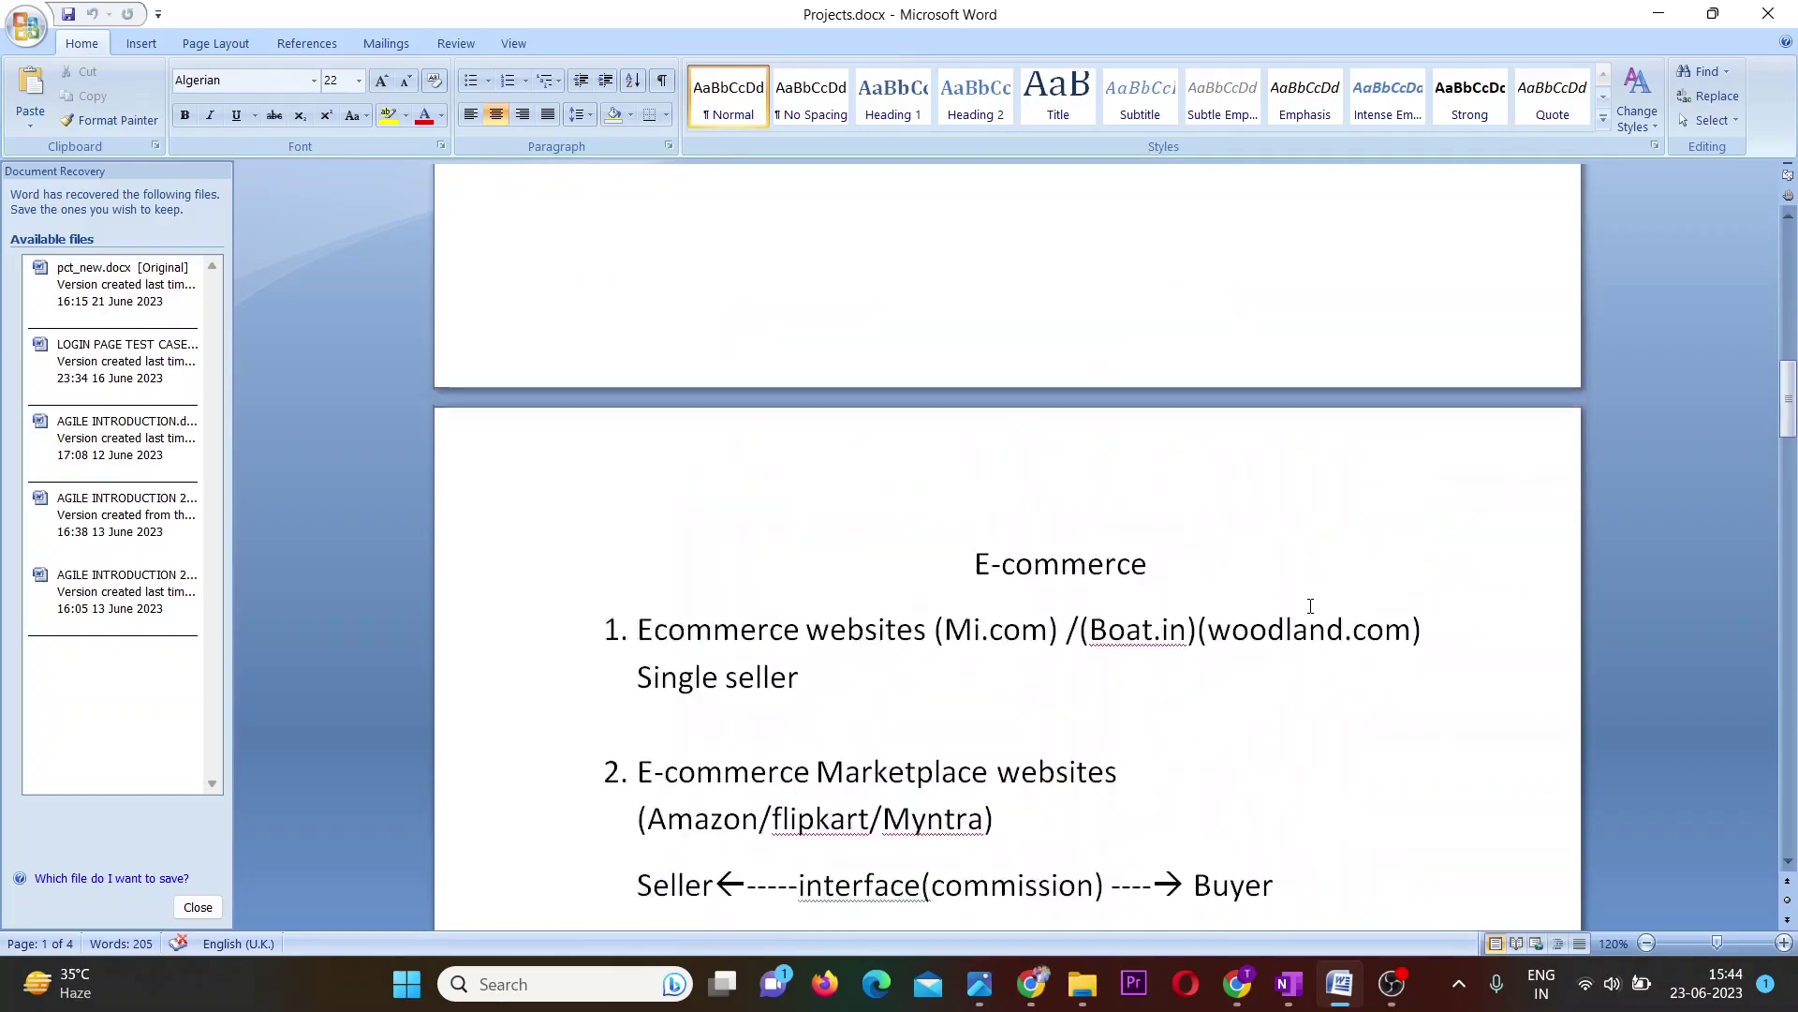
{"action": "scroll", "coordinate": [1310, 606], "scroll_direction": "down", "scroll_amount": 2}
{"action": "scroll", "coordinate": [1310, 606], "scroll_direction": "down", "scroll_amount": 8}
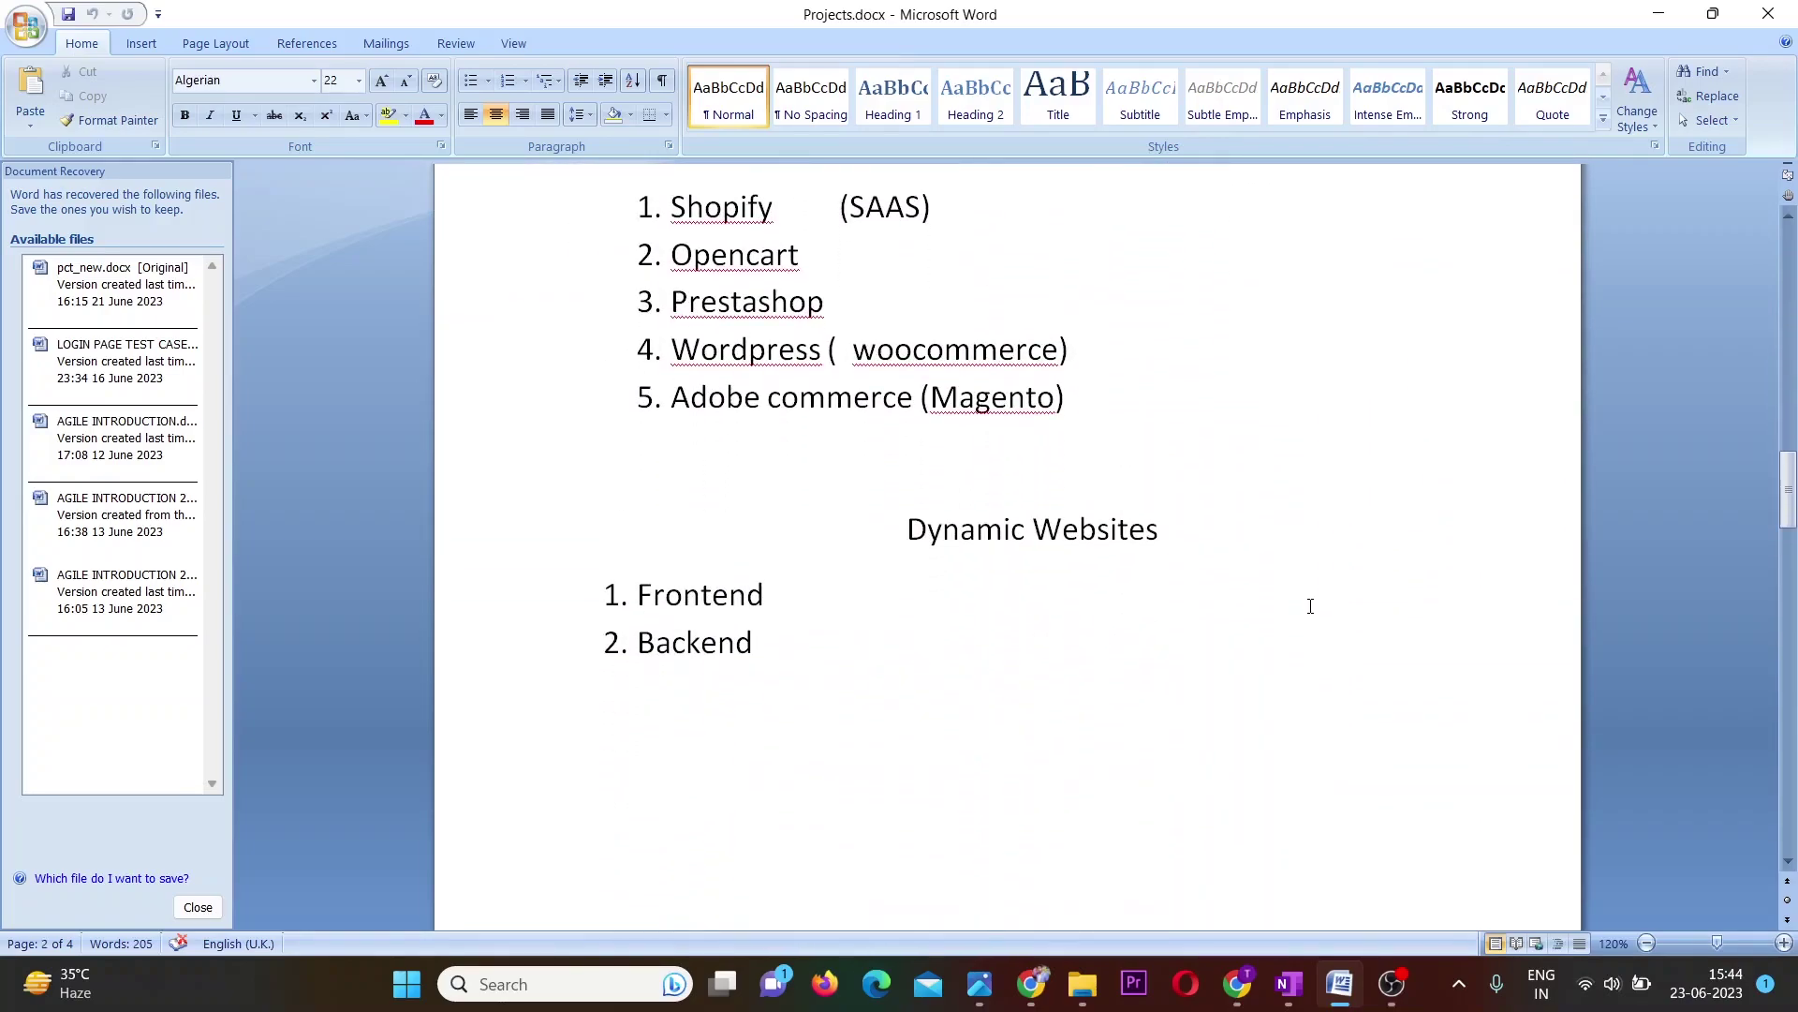
{"action": "scroll", "coordinate": [1310, 606], "scroll_direction": "up", "scroll_amount": 3}
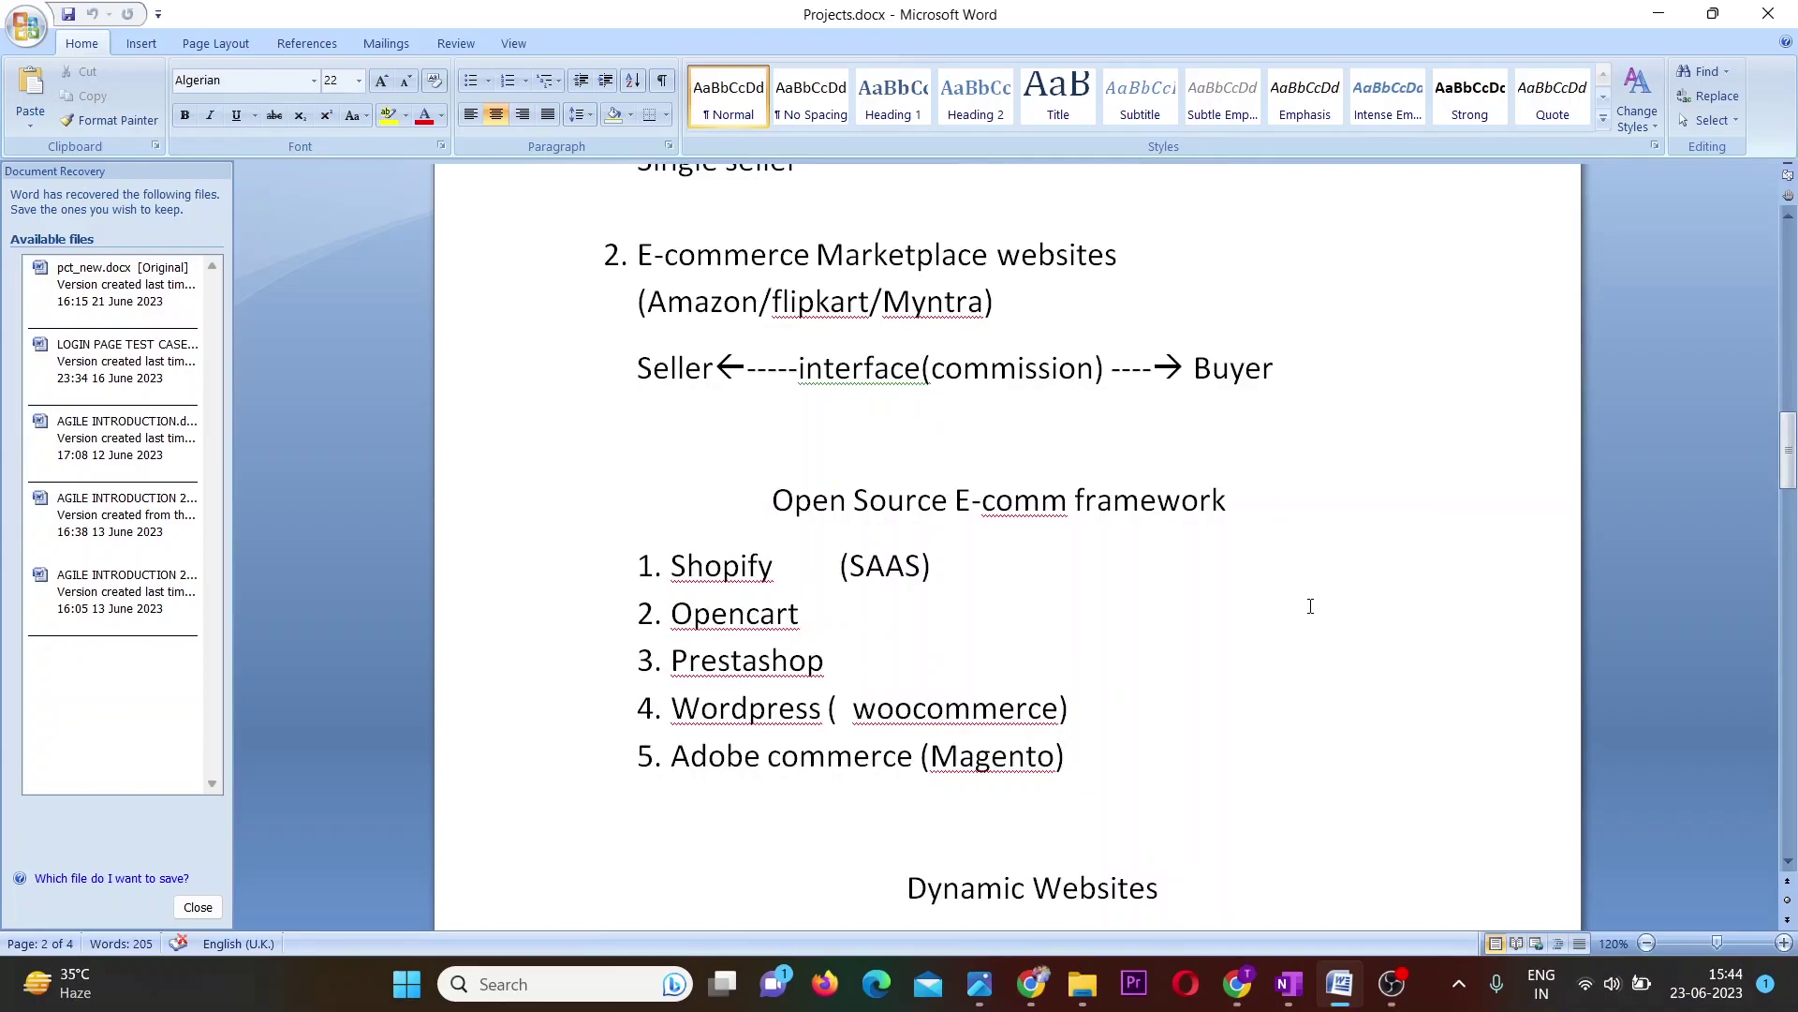
{"action": "scroll", "coordinate": [1310, 606], "scroll_direction": "down", "scroll_amount": 11}
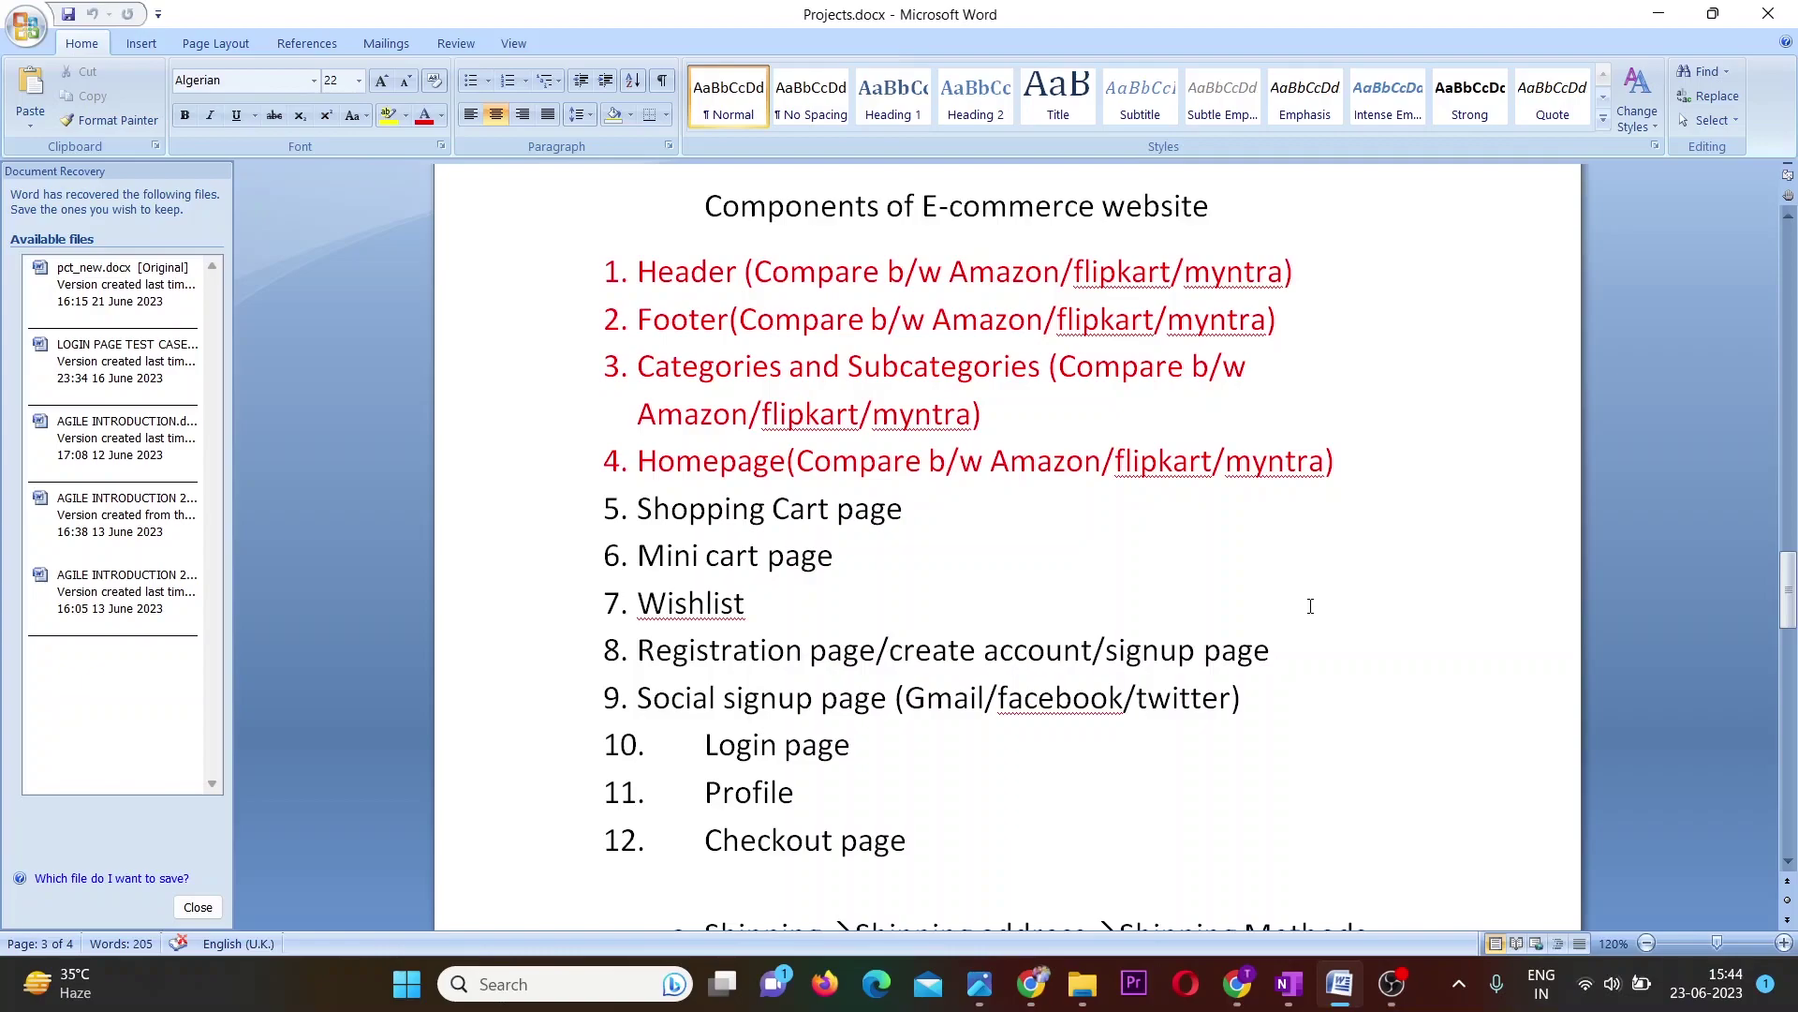
{"action": "scroll", "coordinate": [1310, 606], "scroll_direction": "down", "scroll_amount": 10}
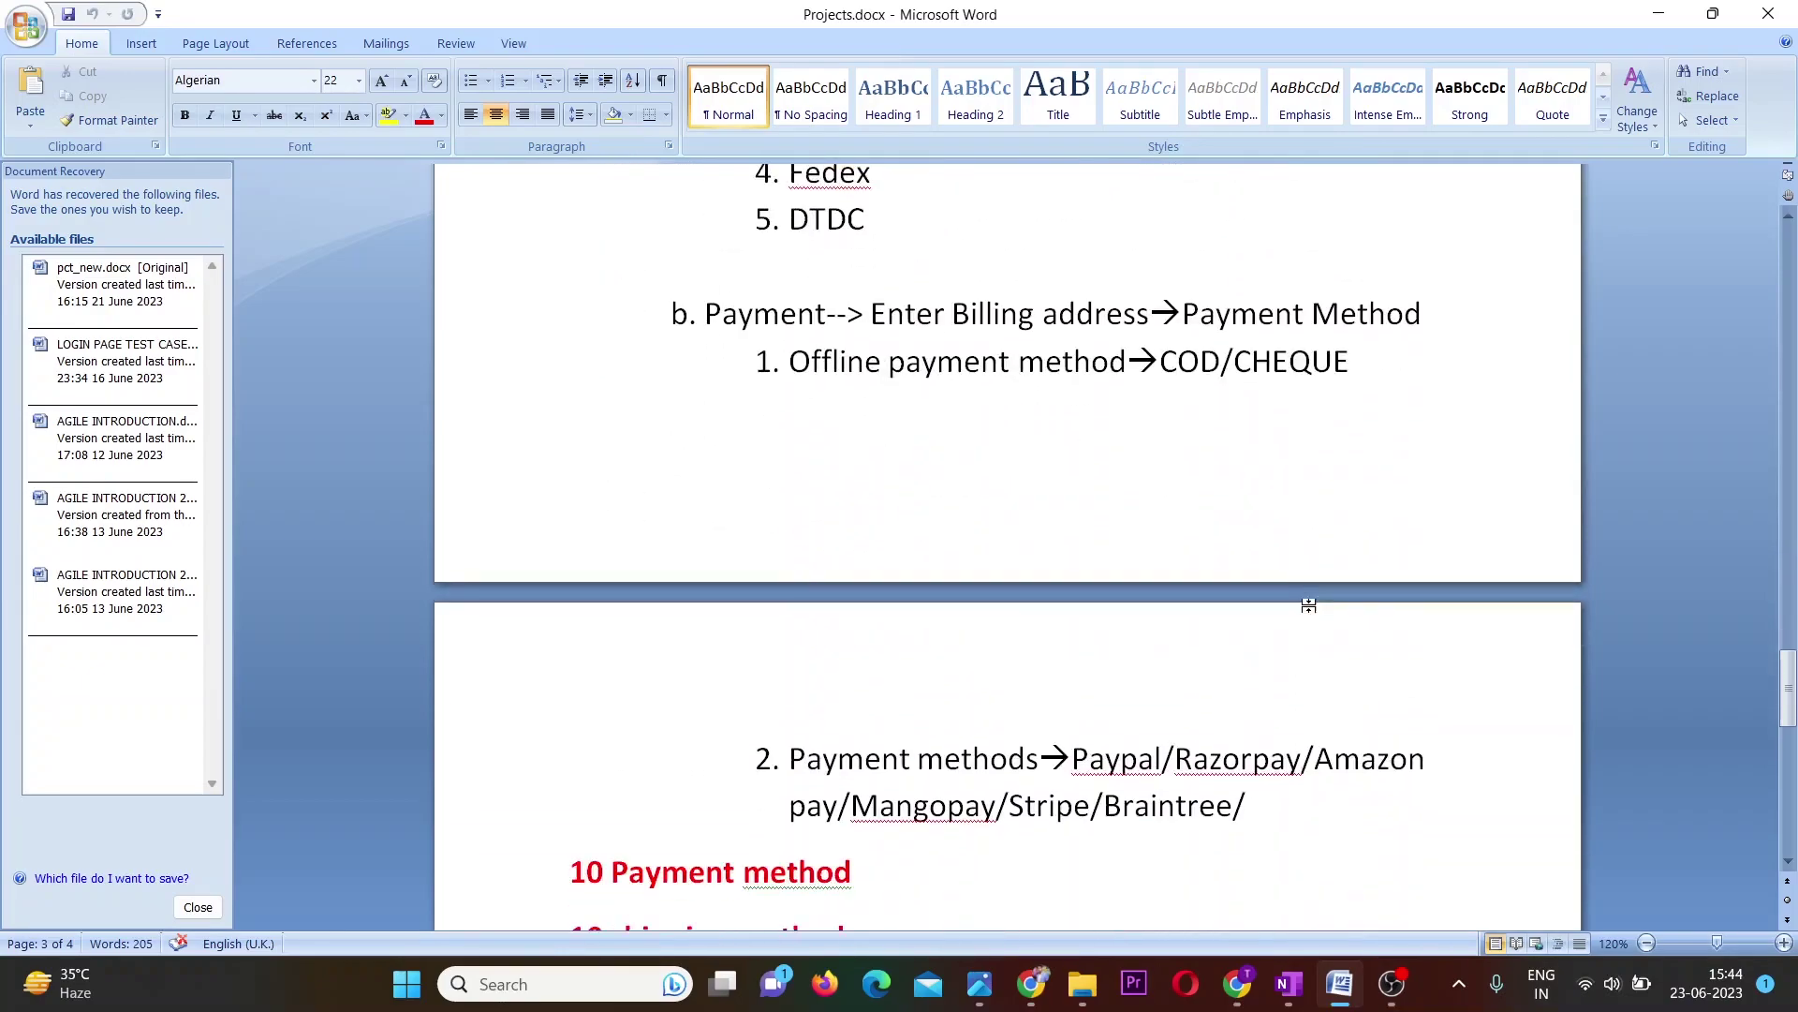
{"action": "scroll", "coordinate": [1311, 606], "scroll_direction": "down", "scroll_amount": 1}
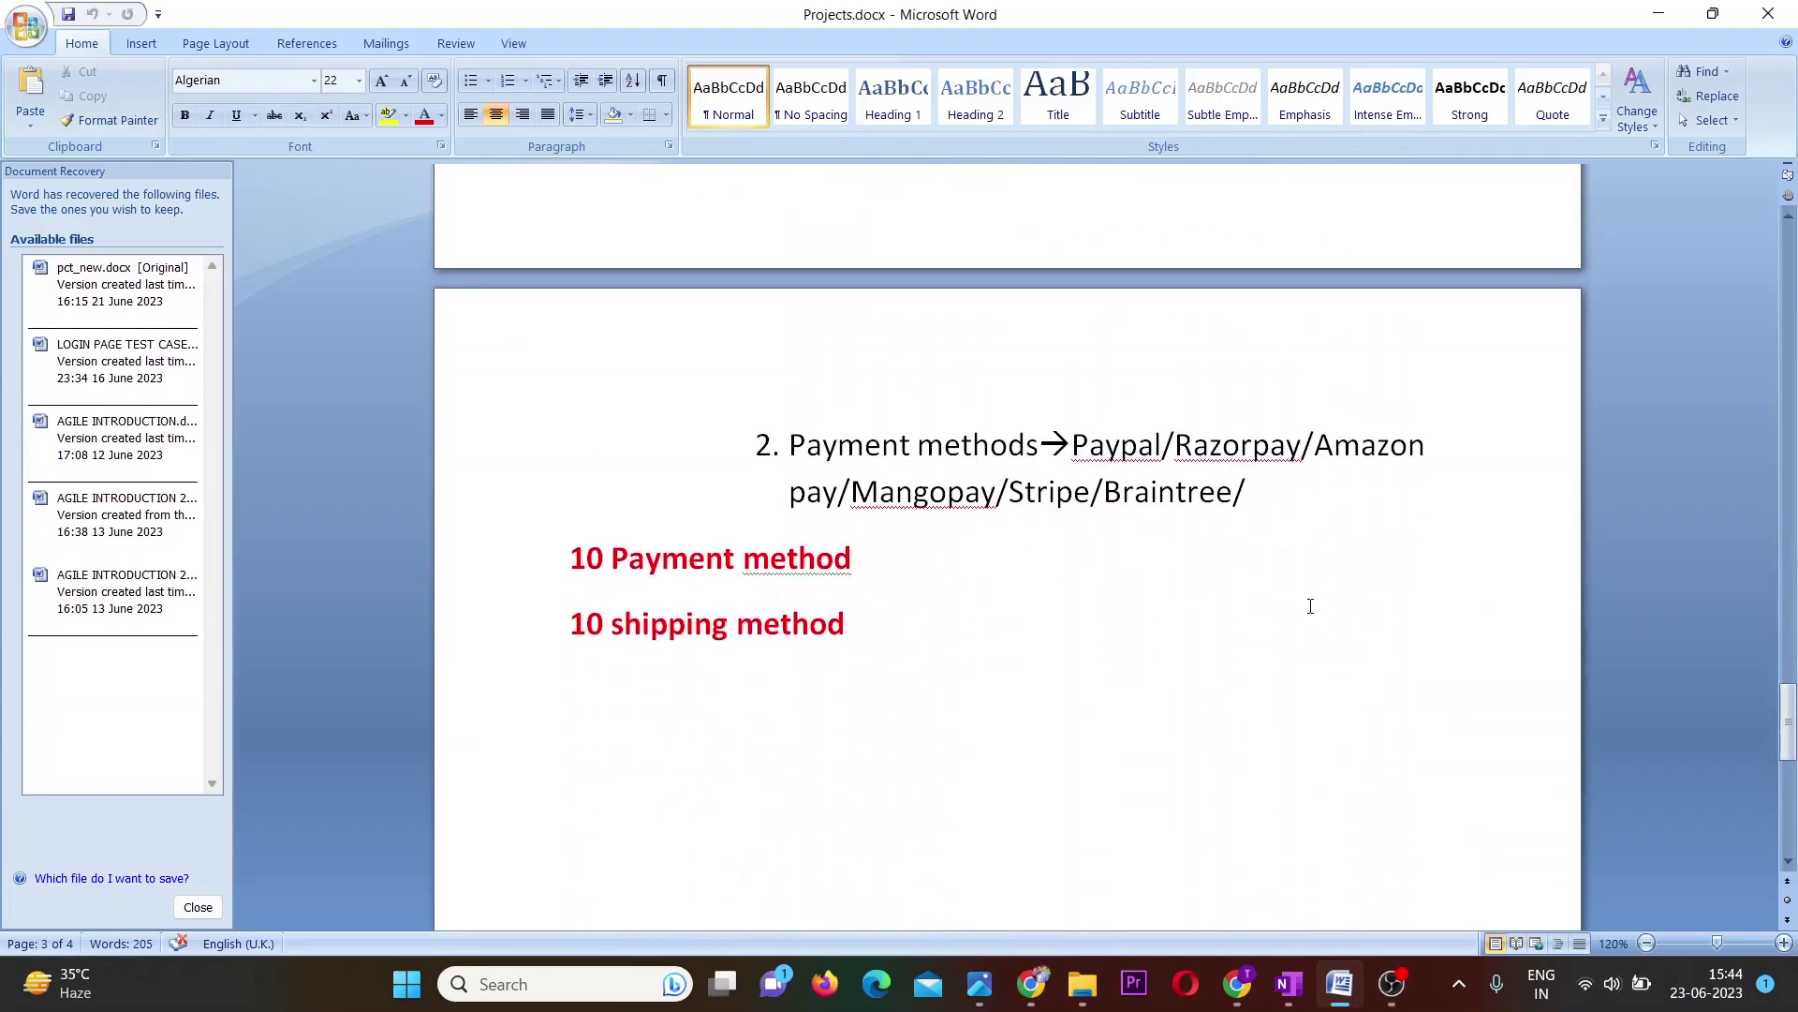
{"action": "scroll", "coordinate": [1310, 606], "scroll_direction": "up", "scroll_amount": 12}
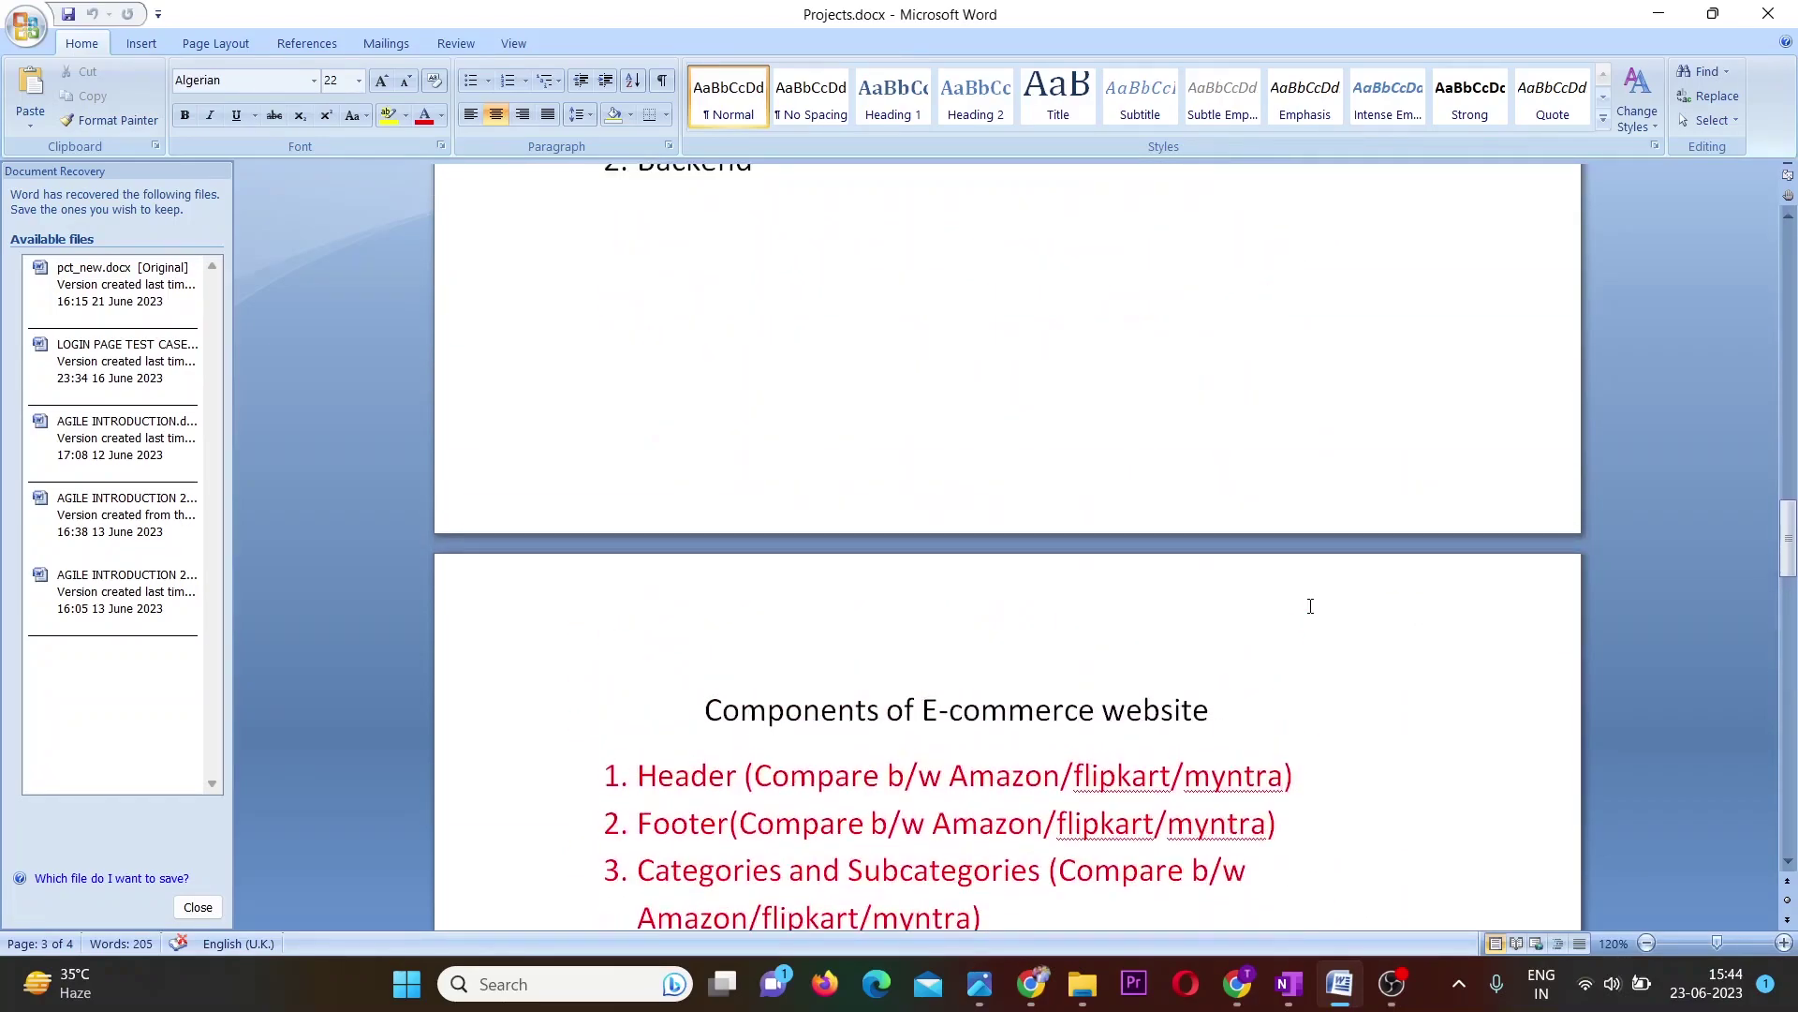
{"action": "scroll", "coordinate": [1310, 606], "scroll_direction": "down", "scroll_amount": 12}
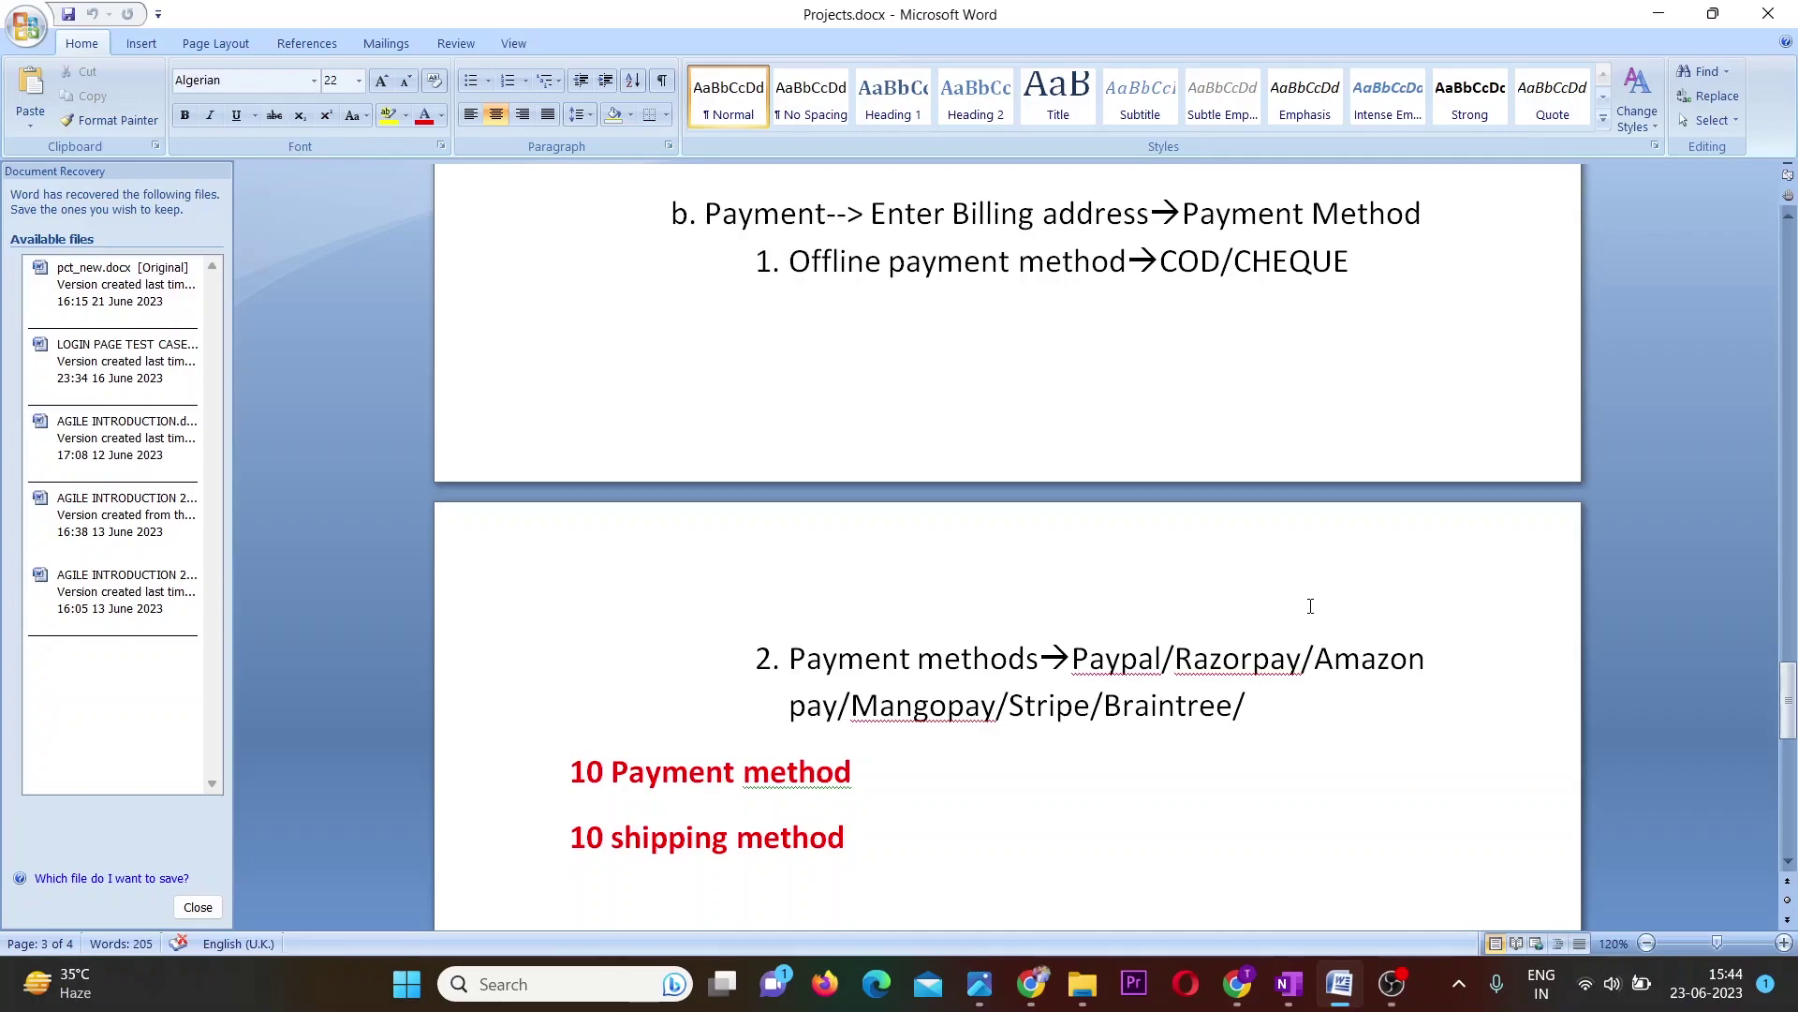
{"action": "scroll", "coordinate": [1310, 606], "scroll_direction": "down", "scroll_amount": 3}
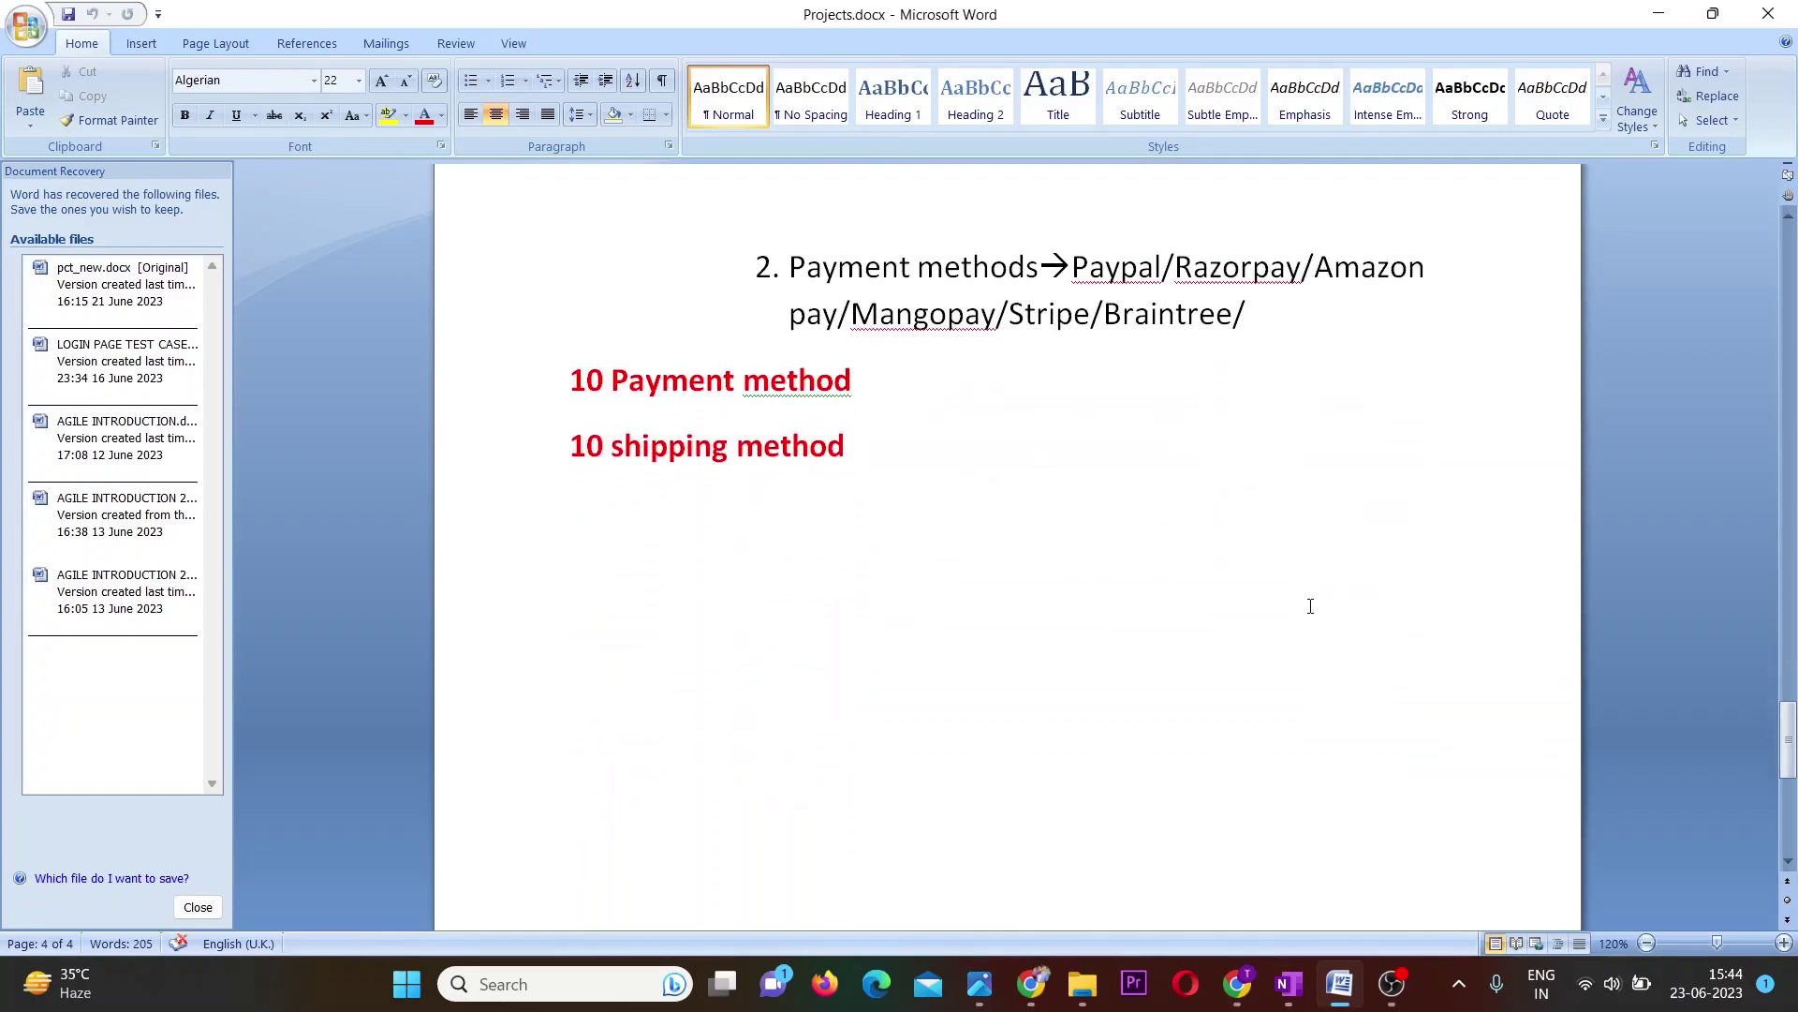
{"action": "left_click", "coordinate": [1298, 999]}
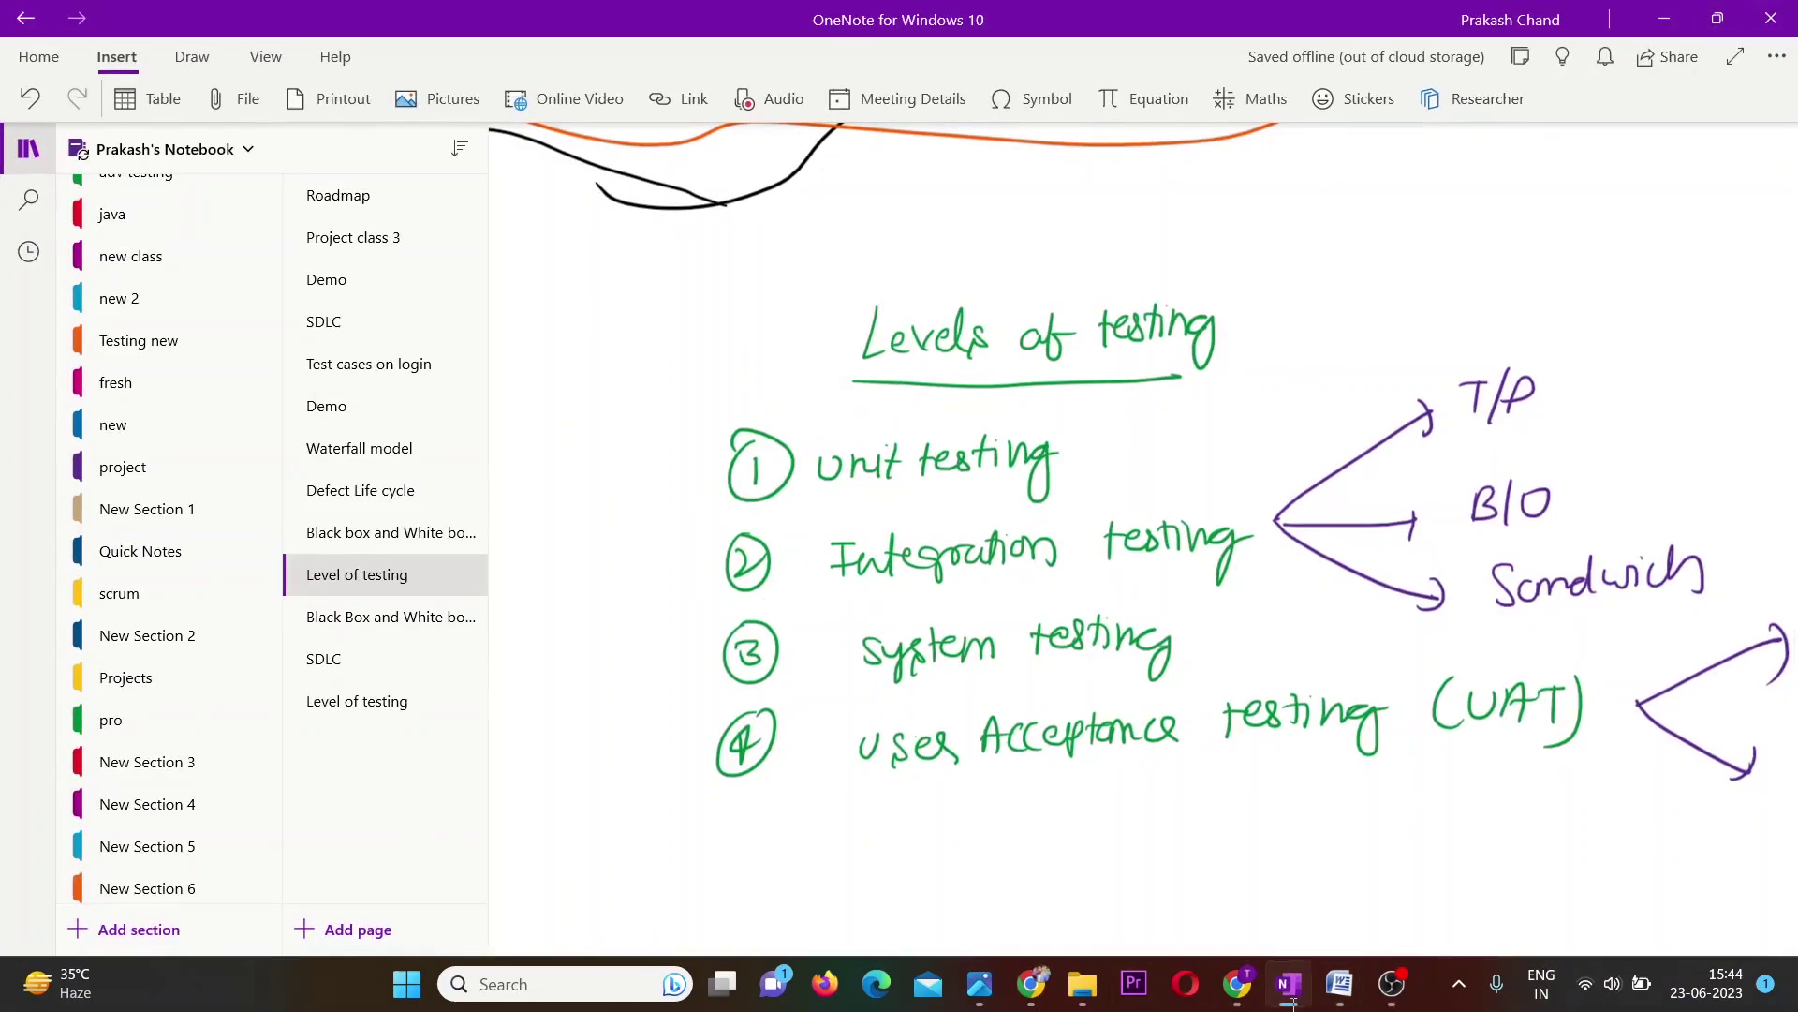
Bring Chrome forward and open a fresh New Tab page in each Chrome window.
{"action": "left_click", "coordinate": [1293, 1000]}
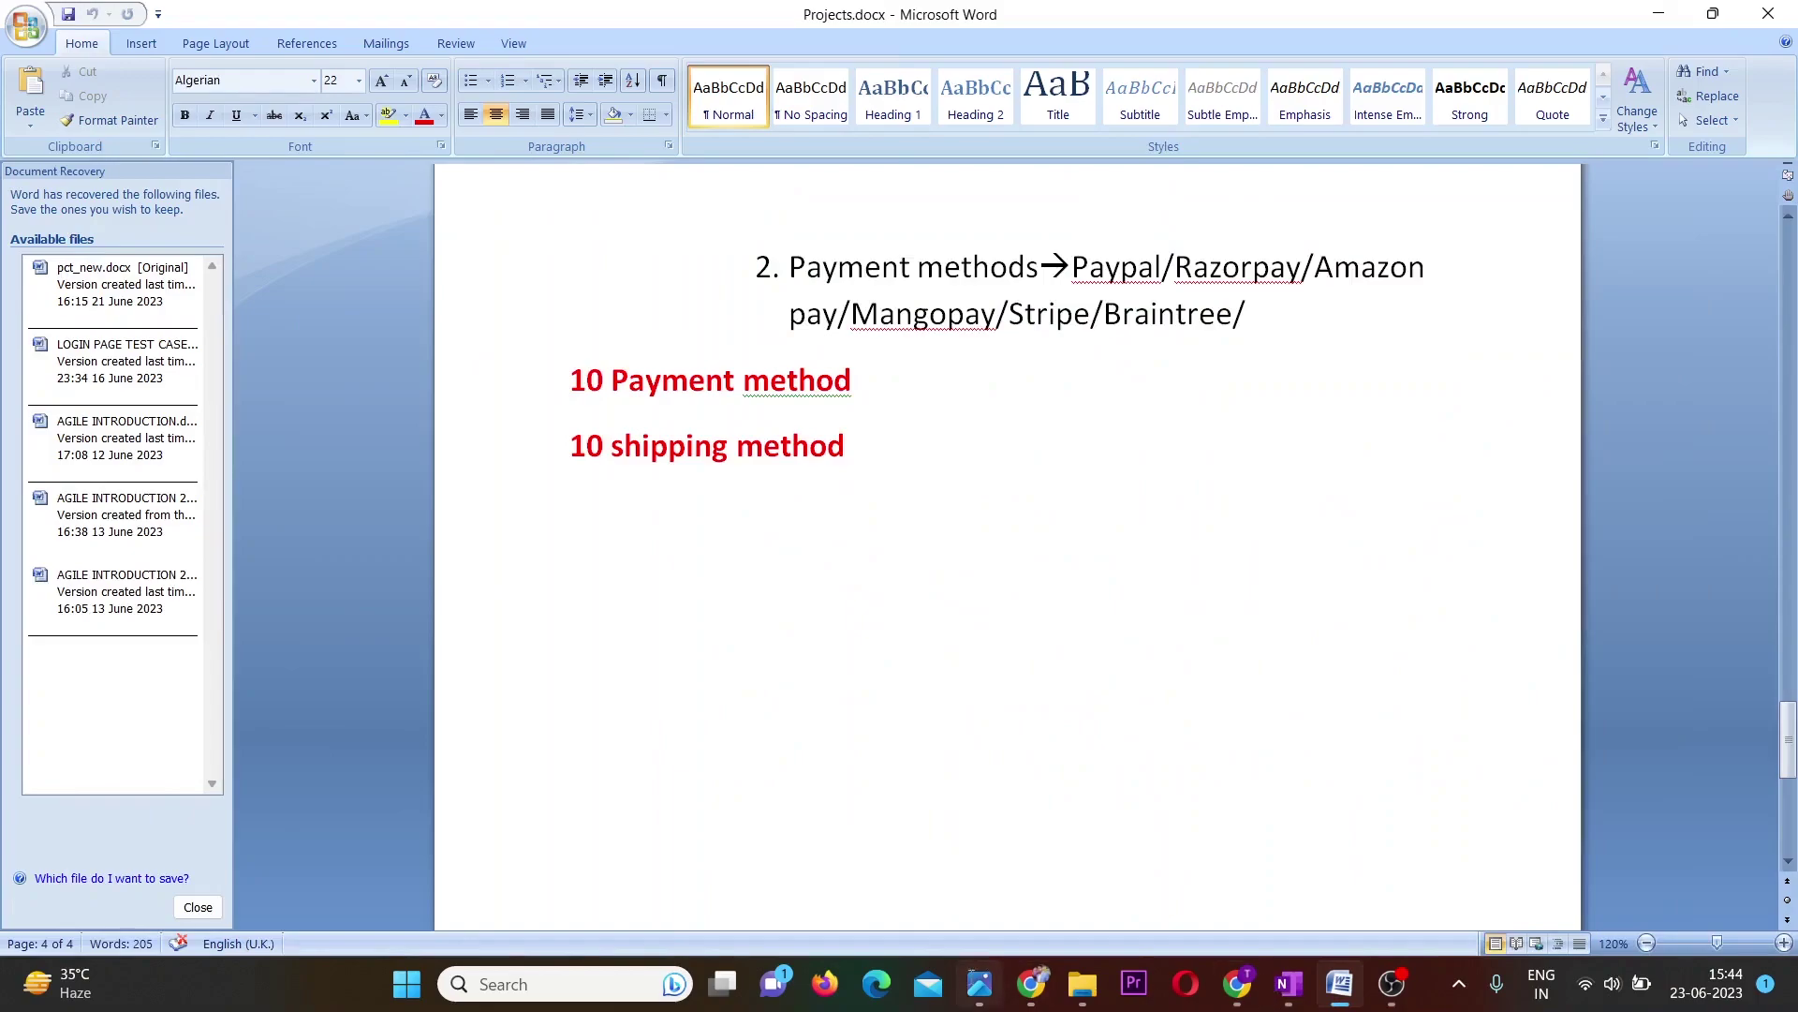
{"action": "left_click", "coordinate": [1032, 986]}
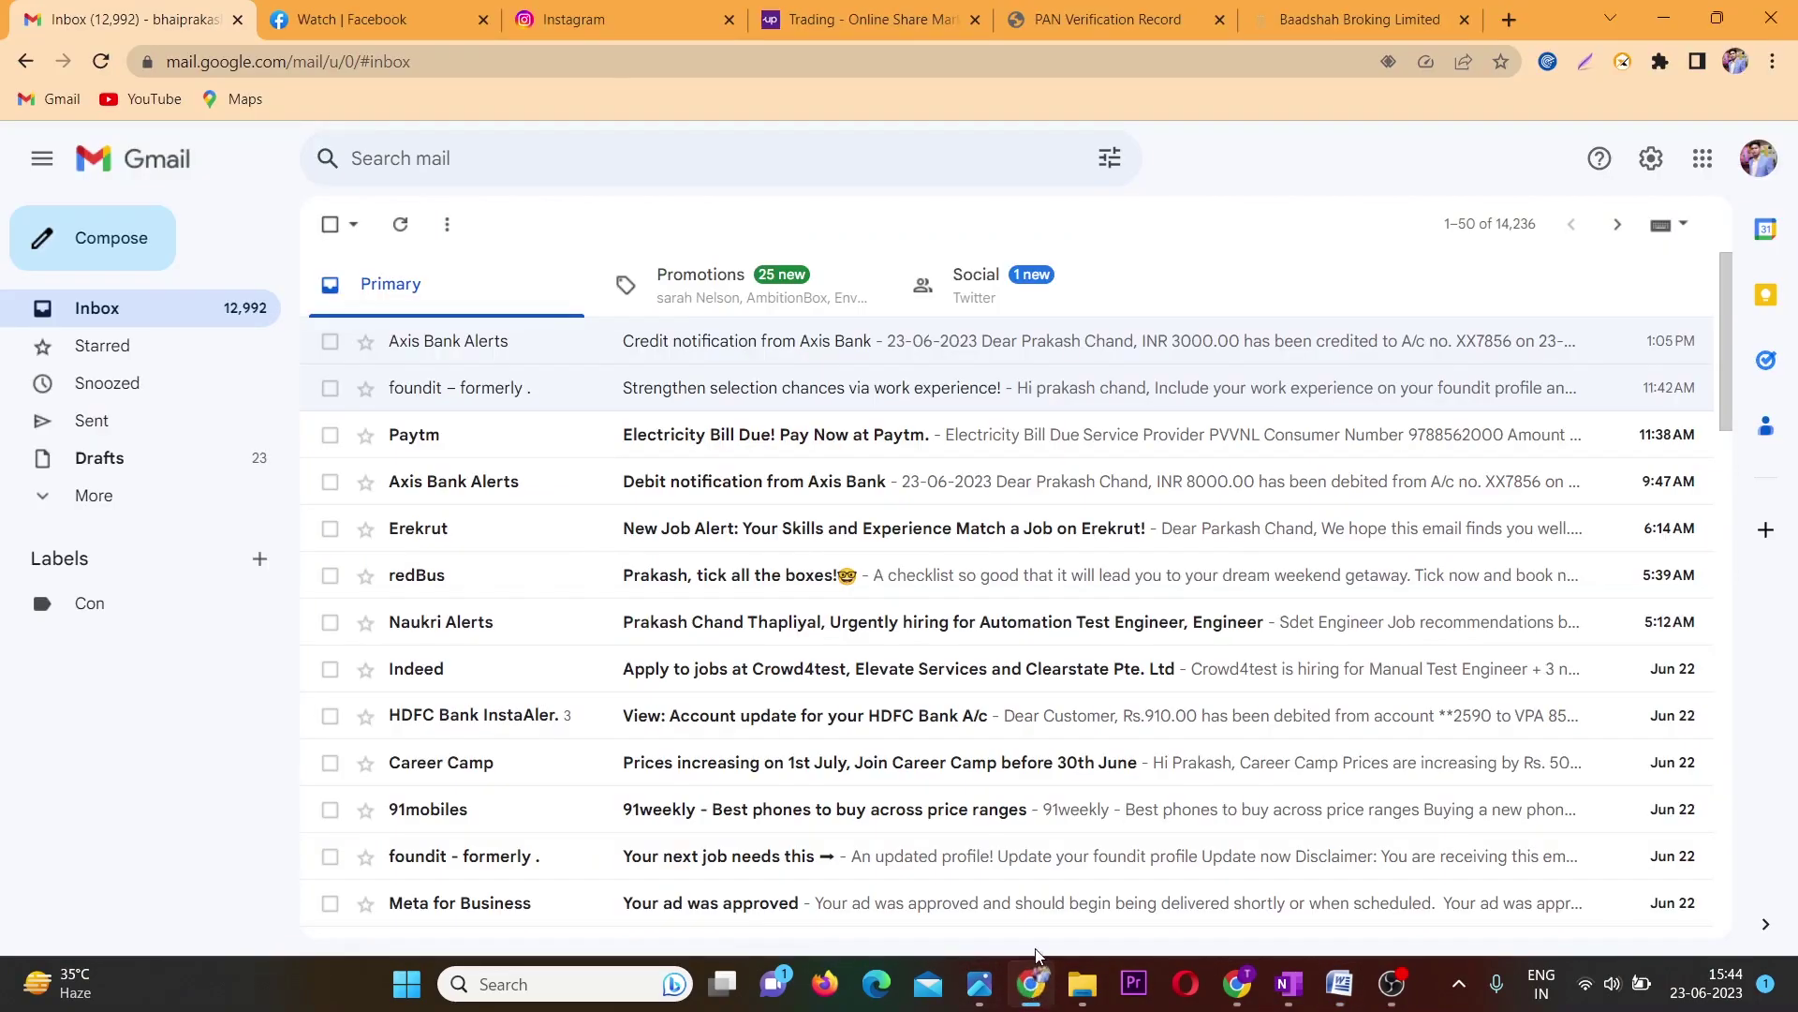
{"action": "left_click", "coordinate": [1509, 20]}
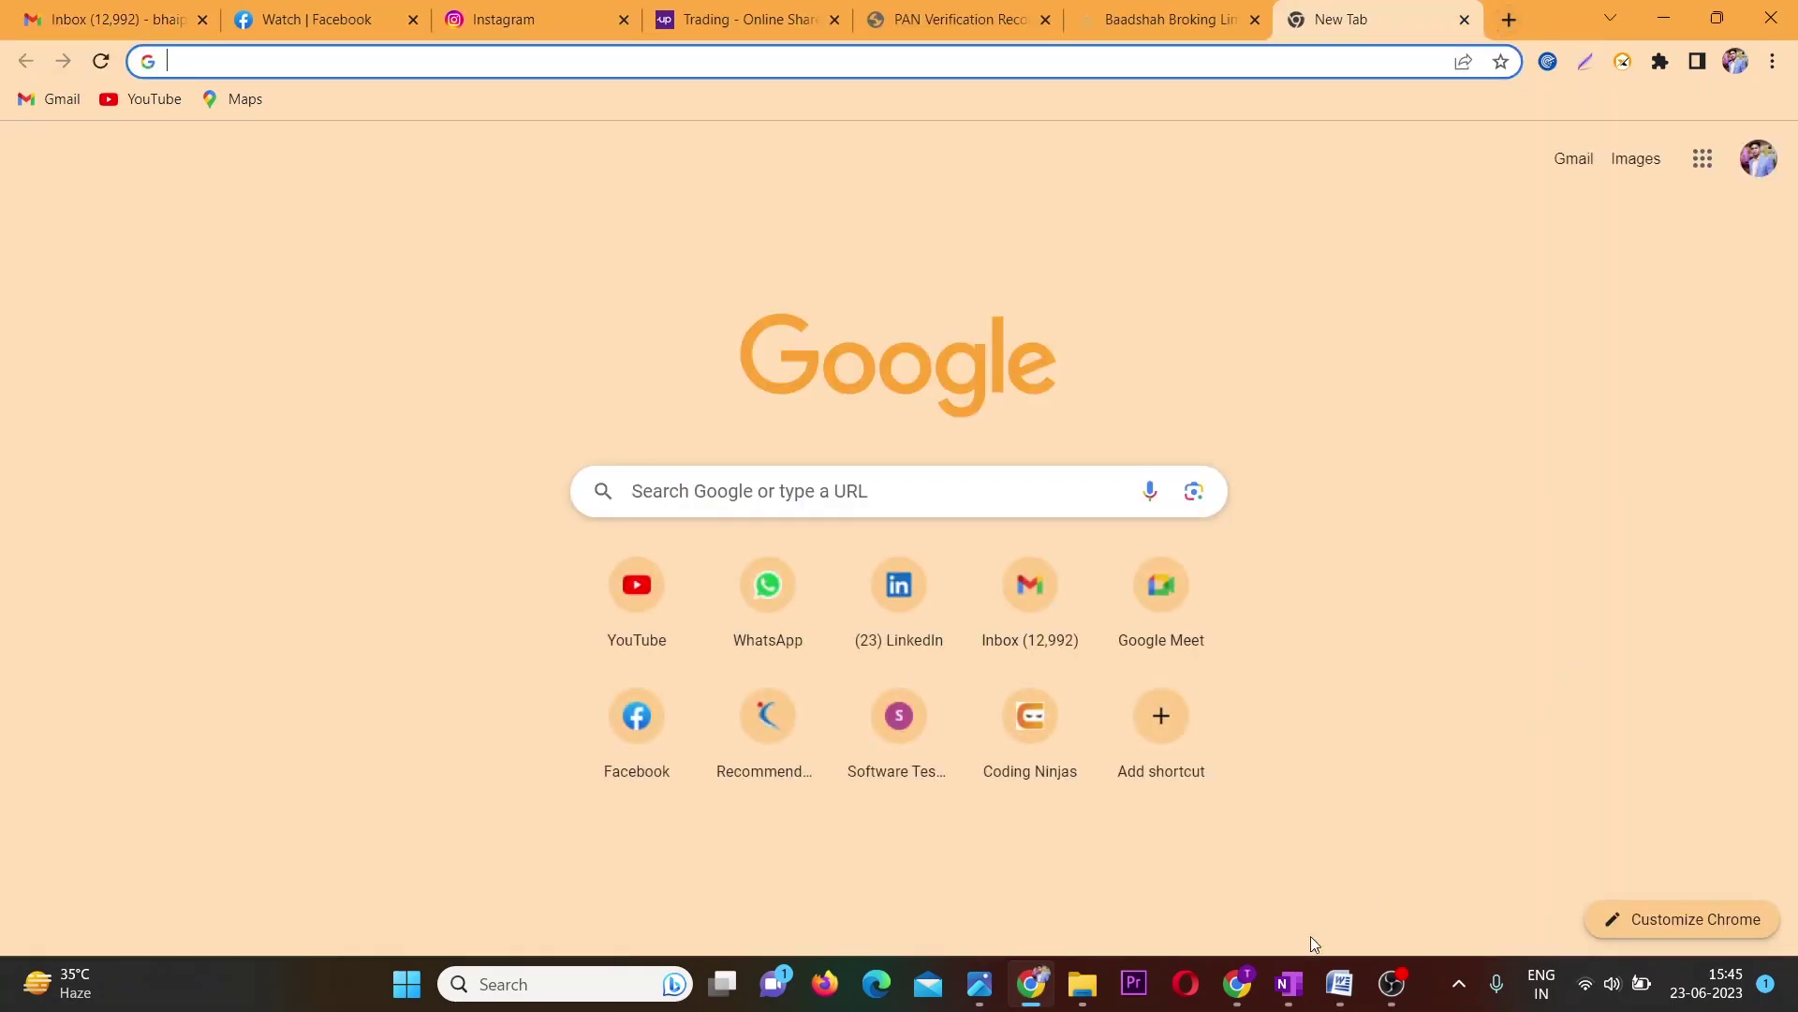
{"action": "left_click", "coordinate": [1236, 984]}
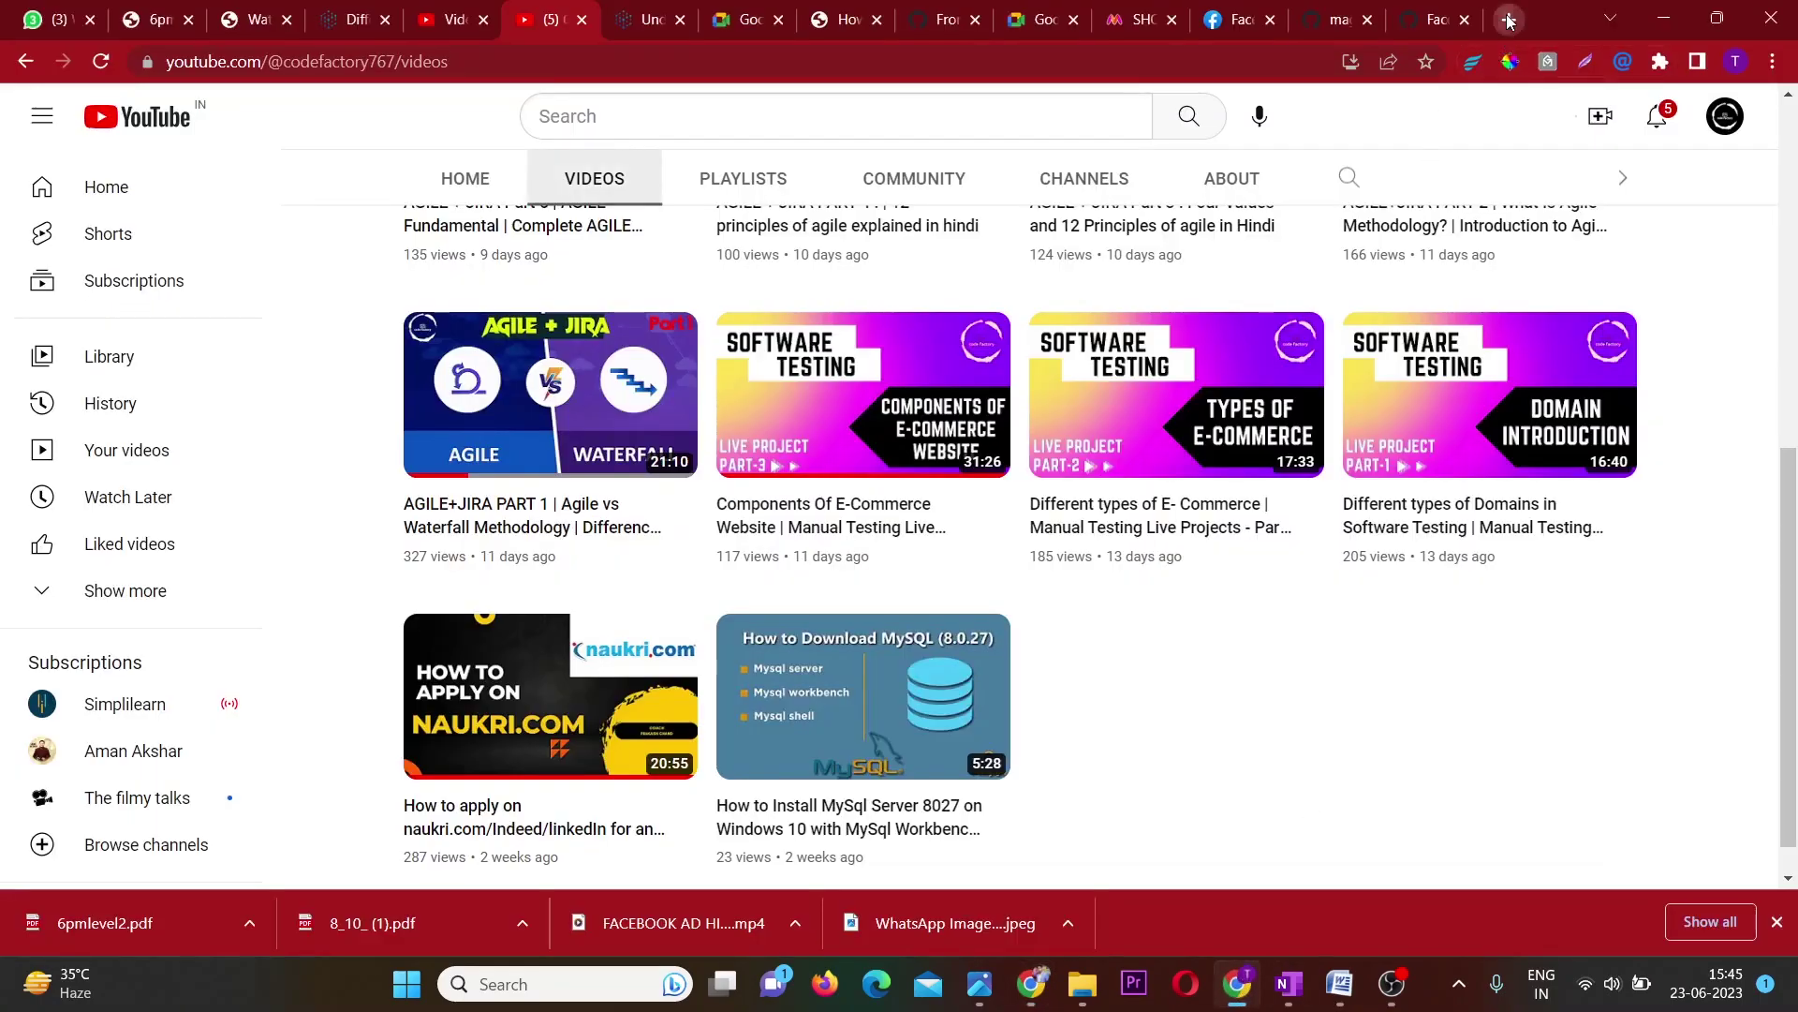
{"action": "left_click", "coordinate": [1508, 21]}
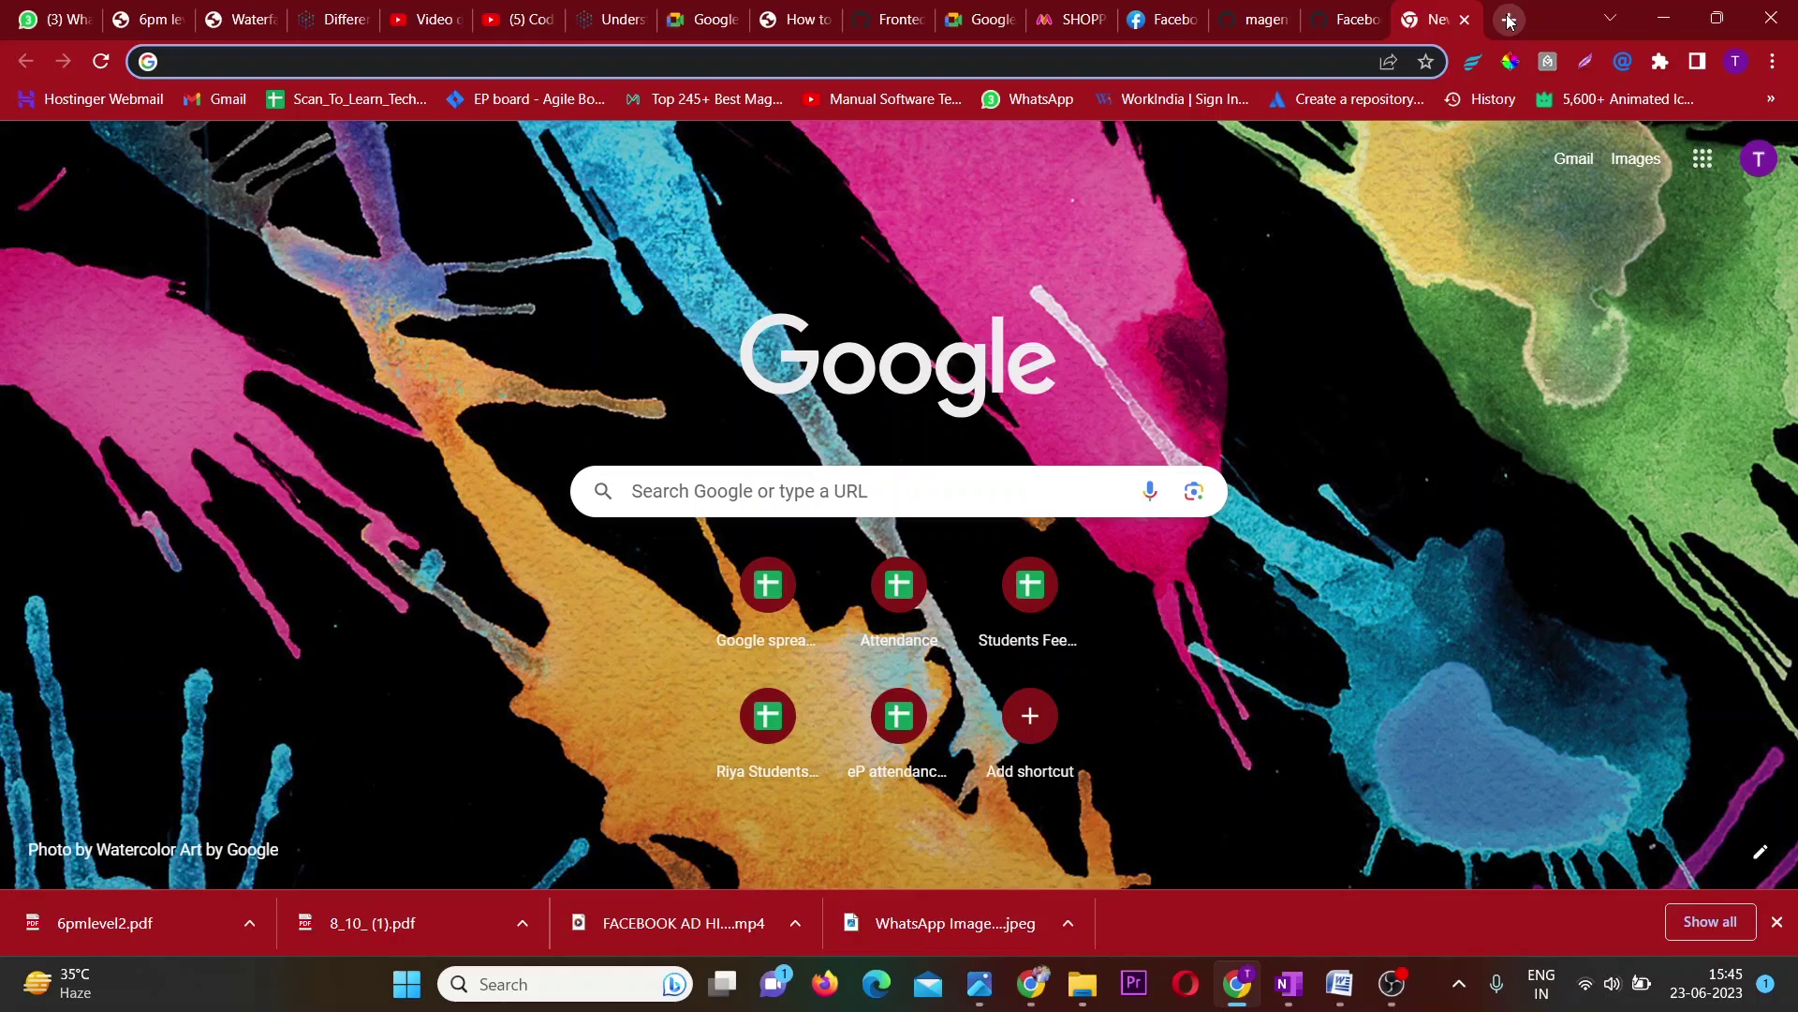
Load the Luma demo store homepage by trimming the suggested Magento demo address.
{"action": "type", "text": "mage"}
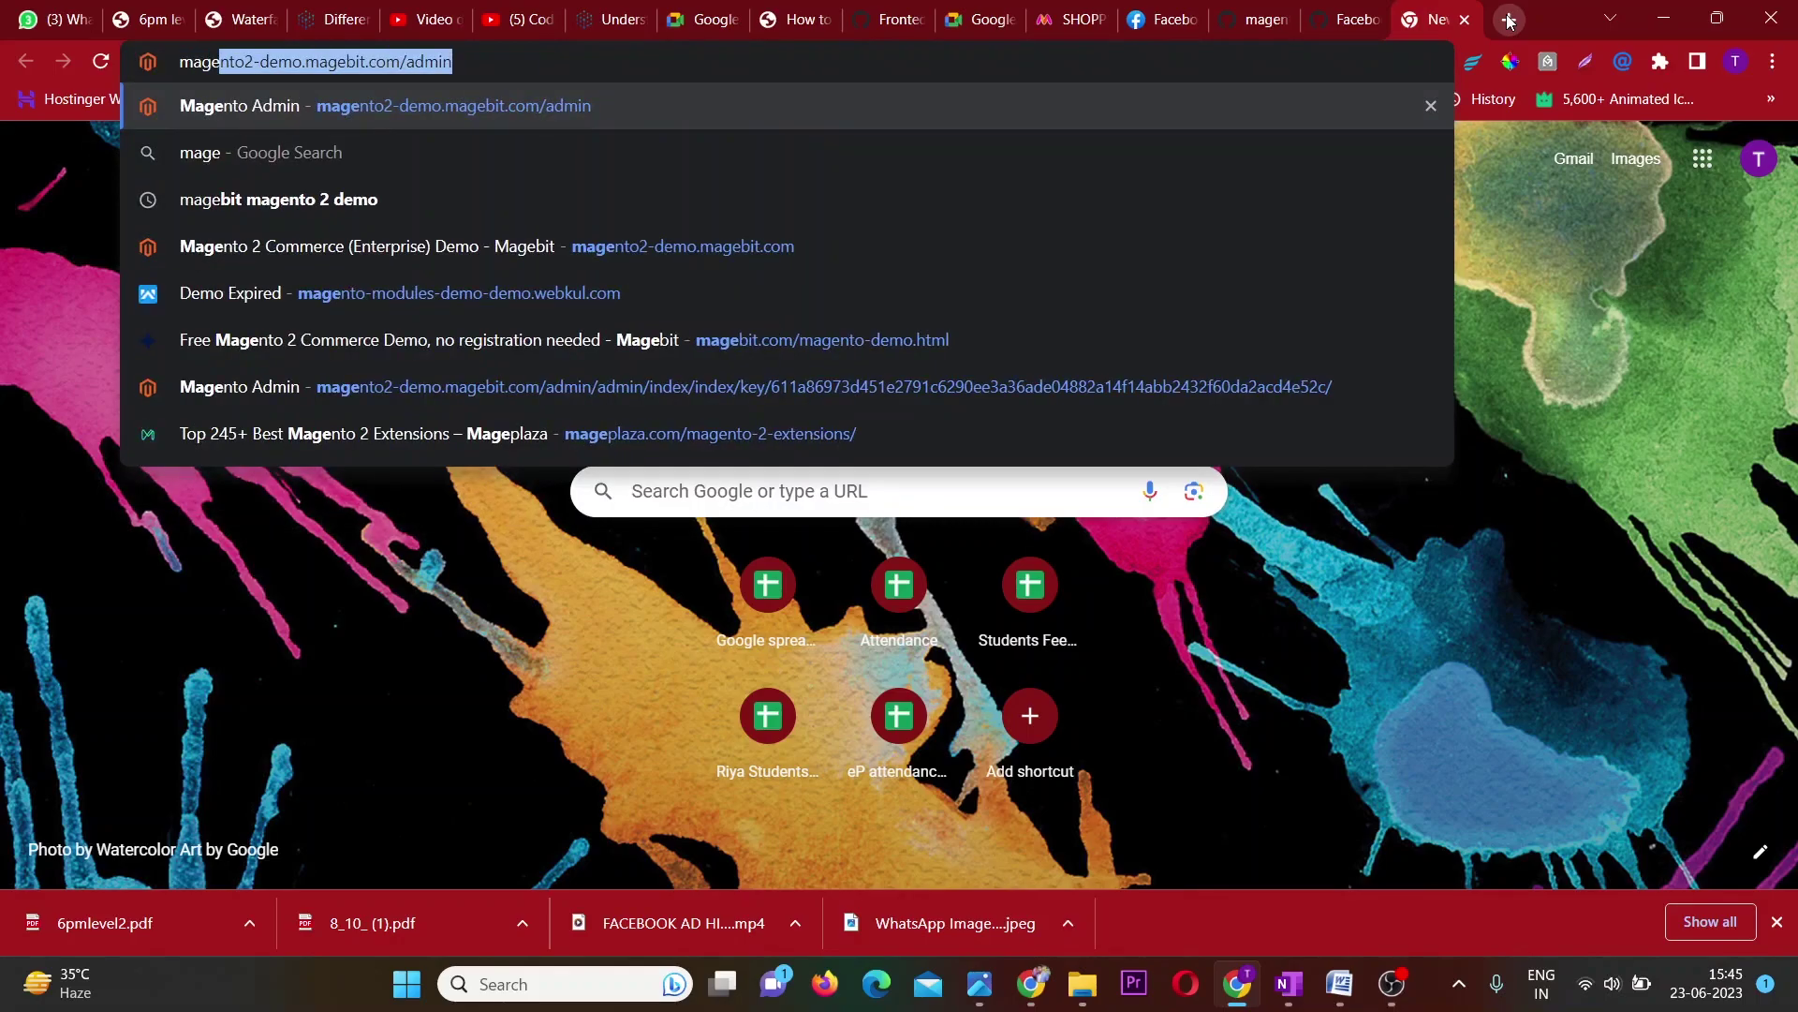
{"action": "key", "text": "Right"}
{"action": "key", "text": "BackSpace"}
{"action": "key", "text": "BackSpace"}
{"action": "key", "text": "BackSpace"}
{"action": "key", "text": "BackSpace"}
{"action": "key", "text": "BackSpace"}
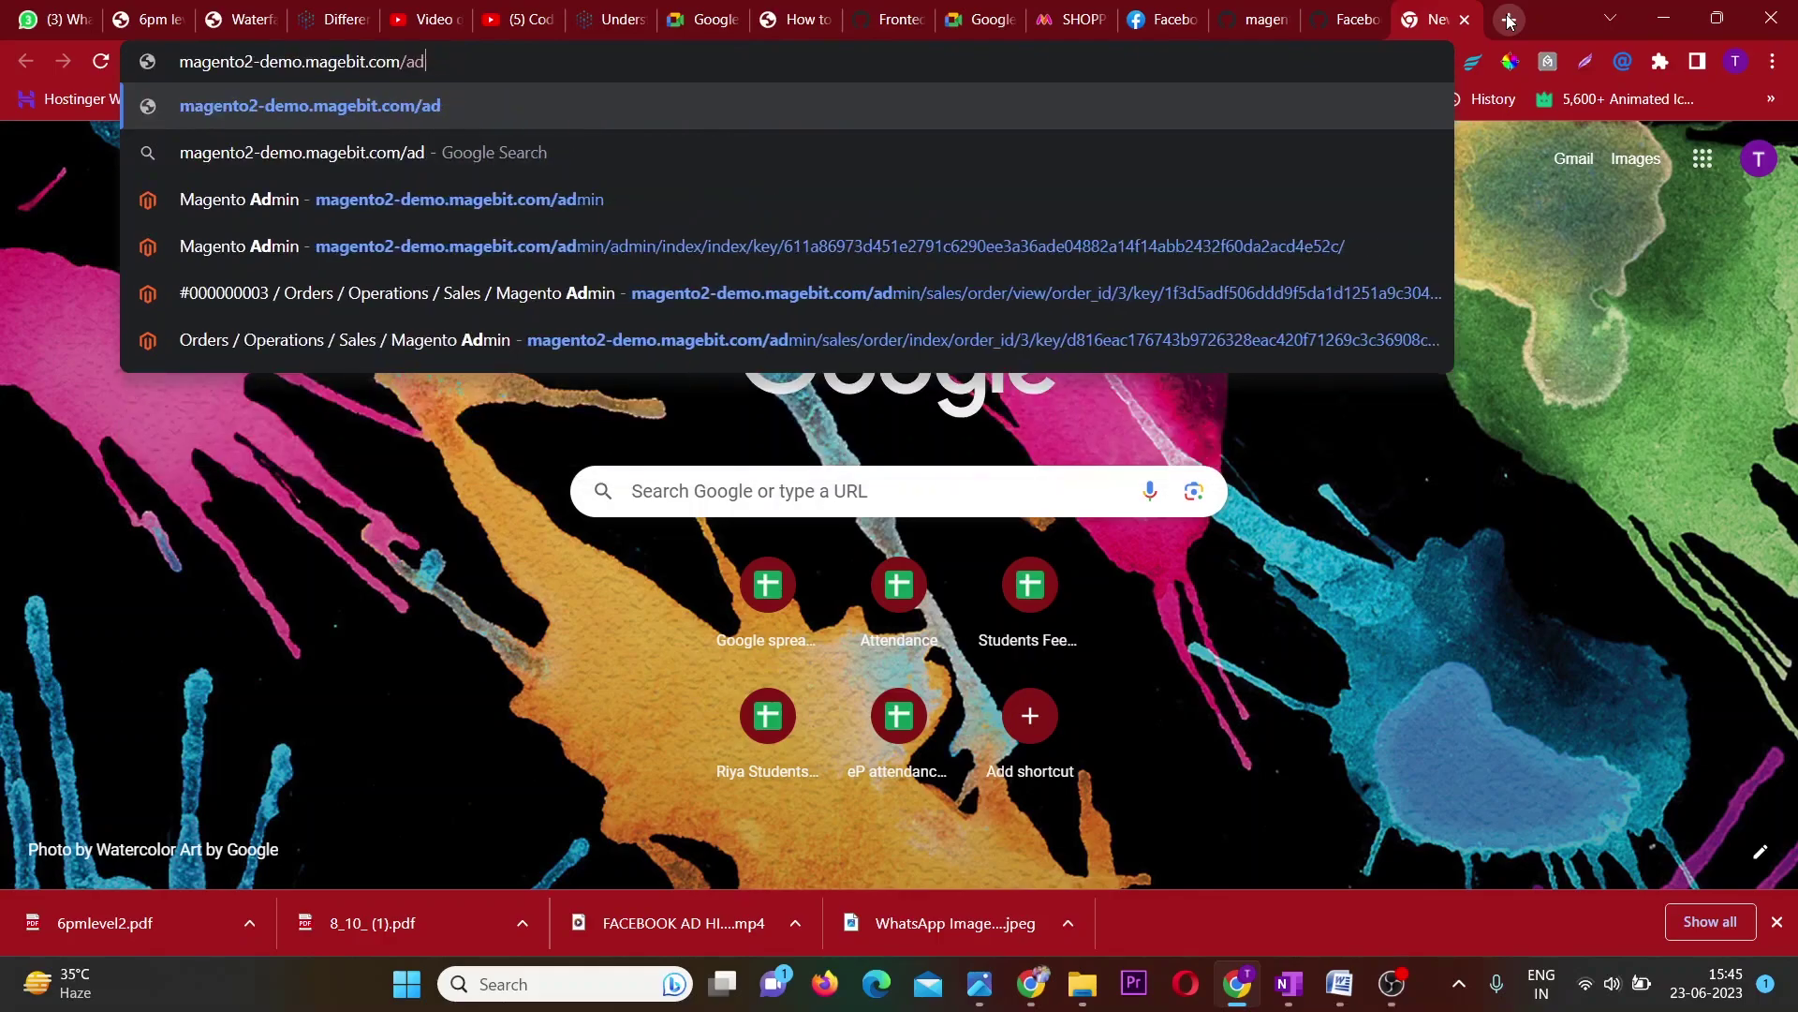
{"action": "key", "text": "Return"}
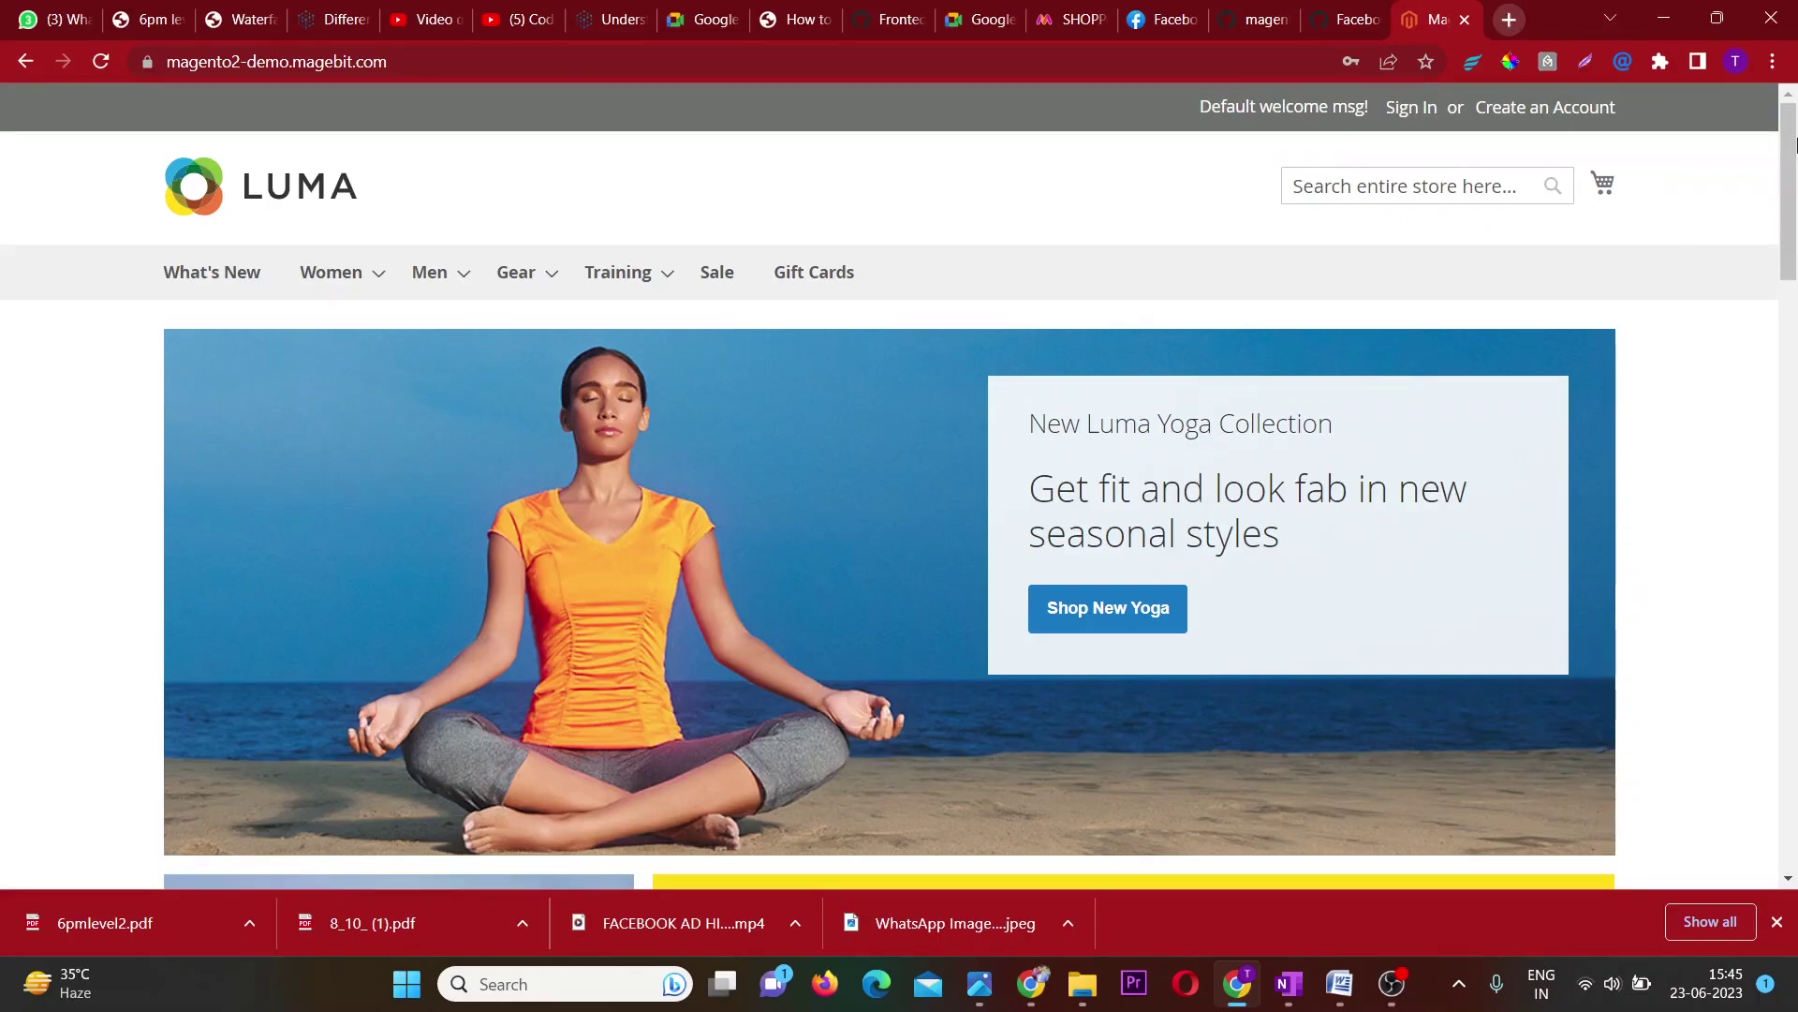
{"action": "scroll", "coordinate": [1408, 501], "scroll_direction": "down", "scroll_amount": 1}
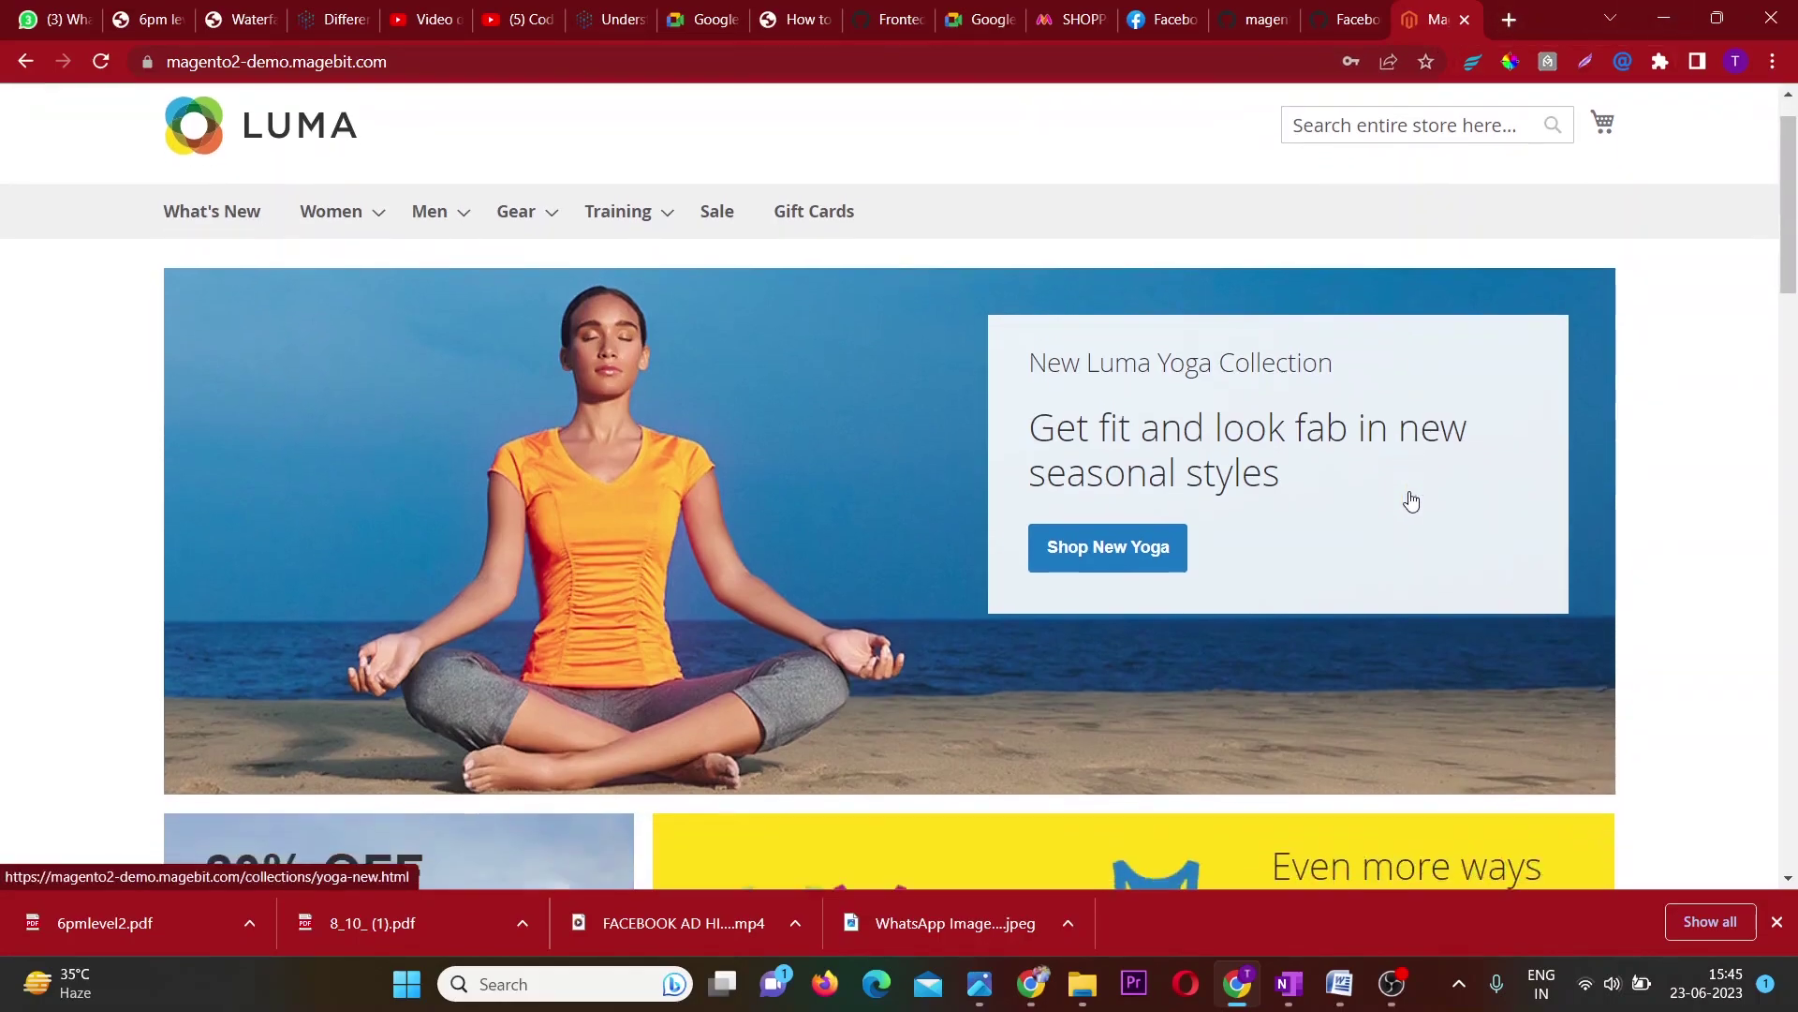
{"action": "scroll", "coordinate": [1410, 501], "scroll_direction": "up", "scroll_amount": 1}
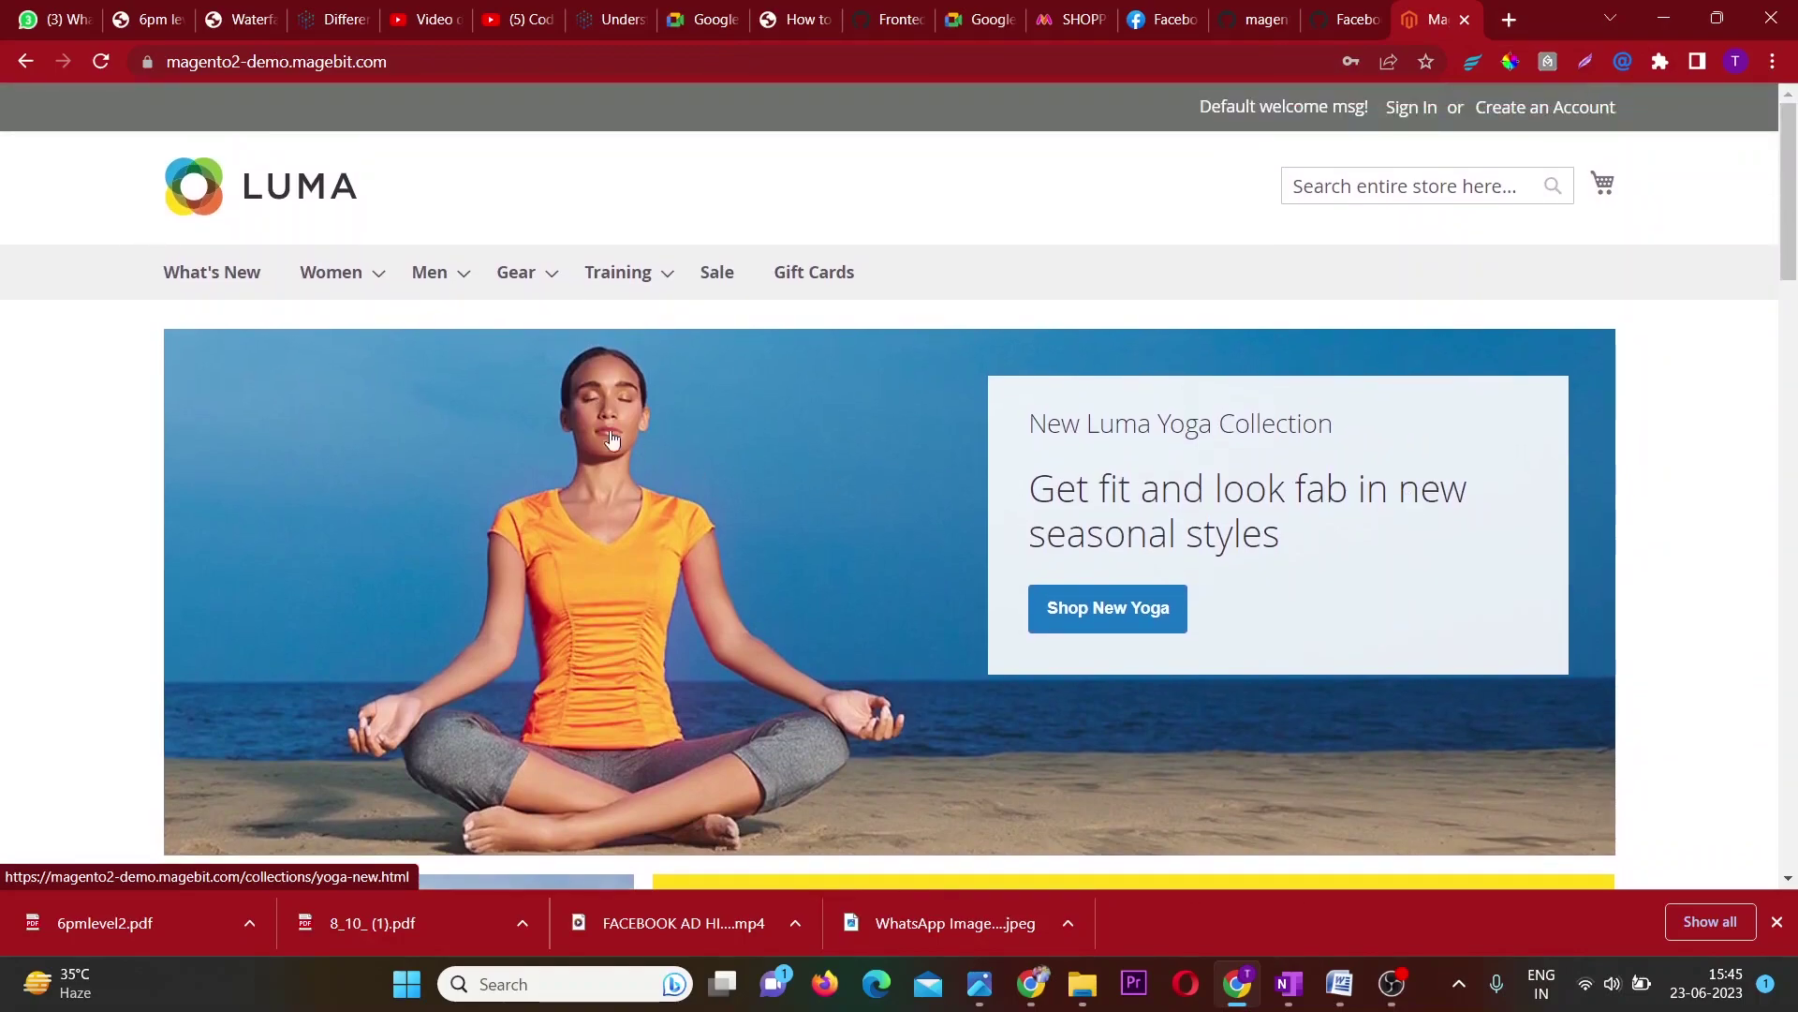
Go to Women > Tops > Tees from the navigation menu.
{"action": "mouse_move", "coordinate": [374, 286]}
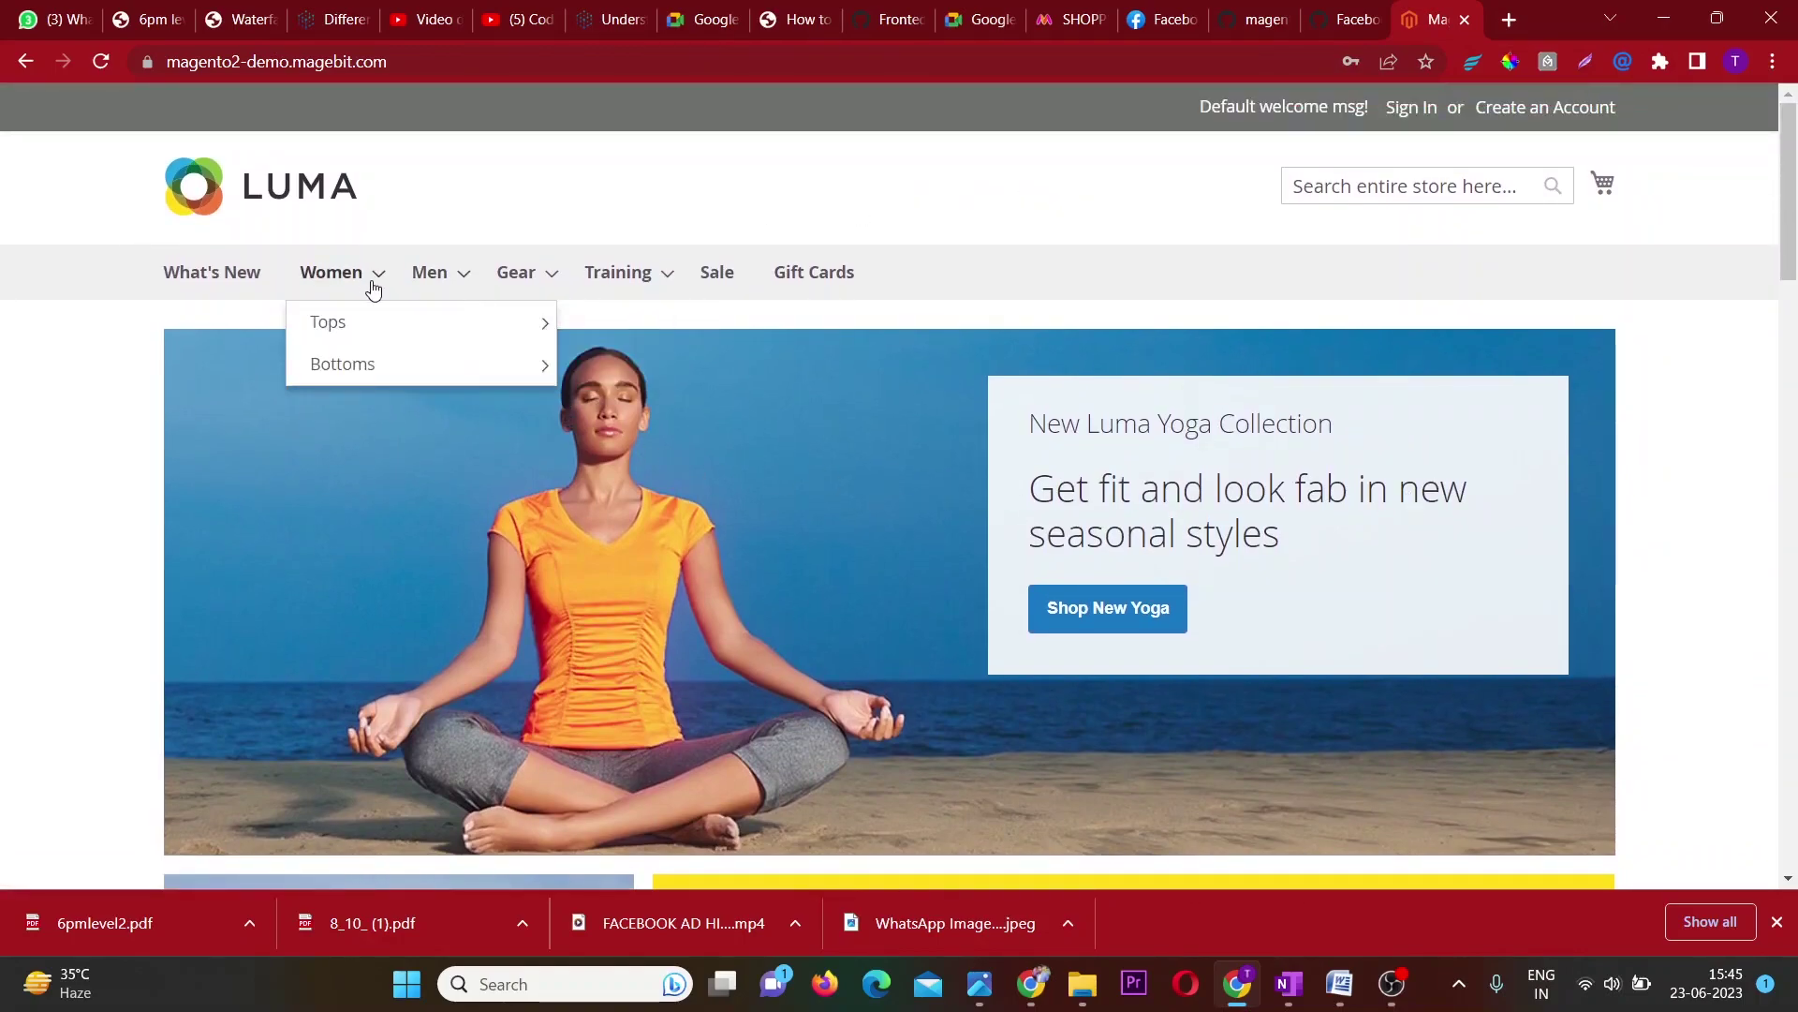
{"action": "mouse_move", "coordinate": [382, 334]}
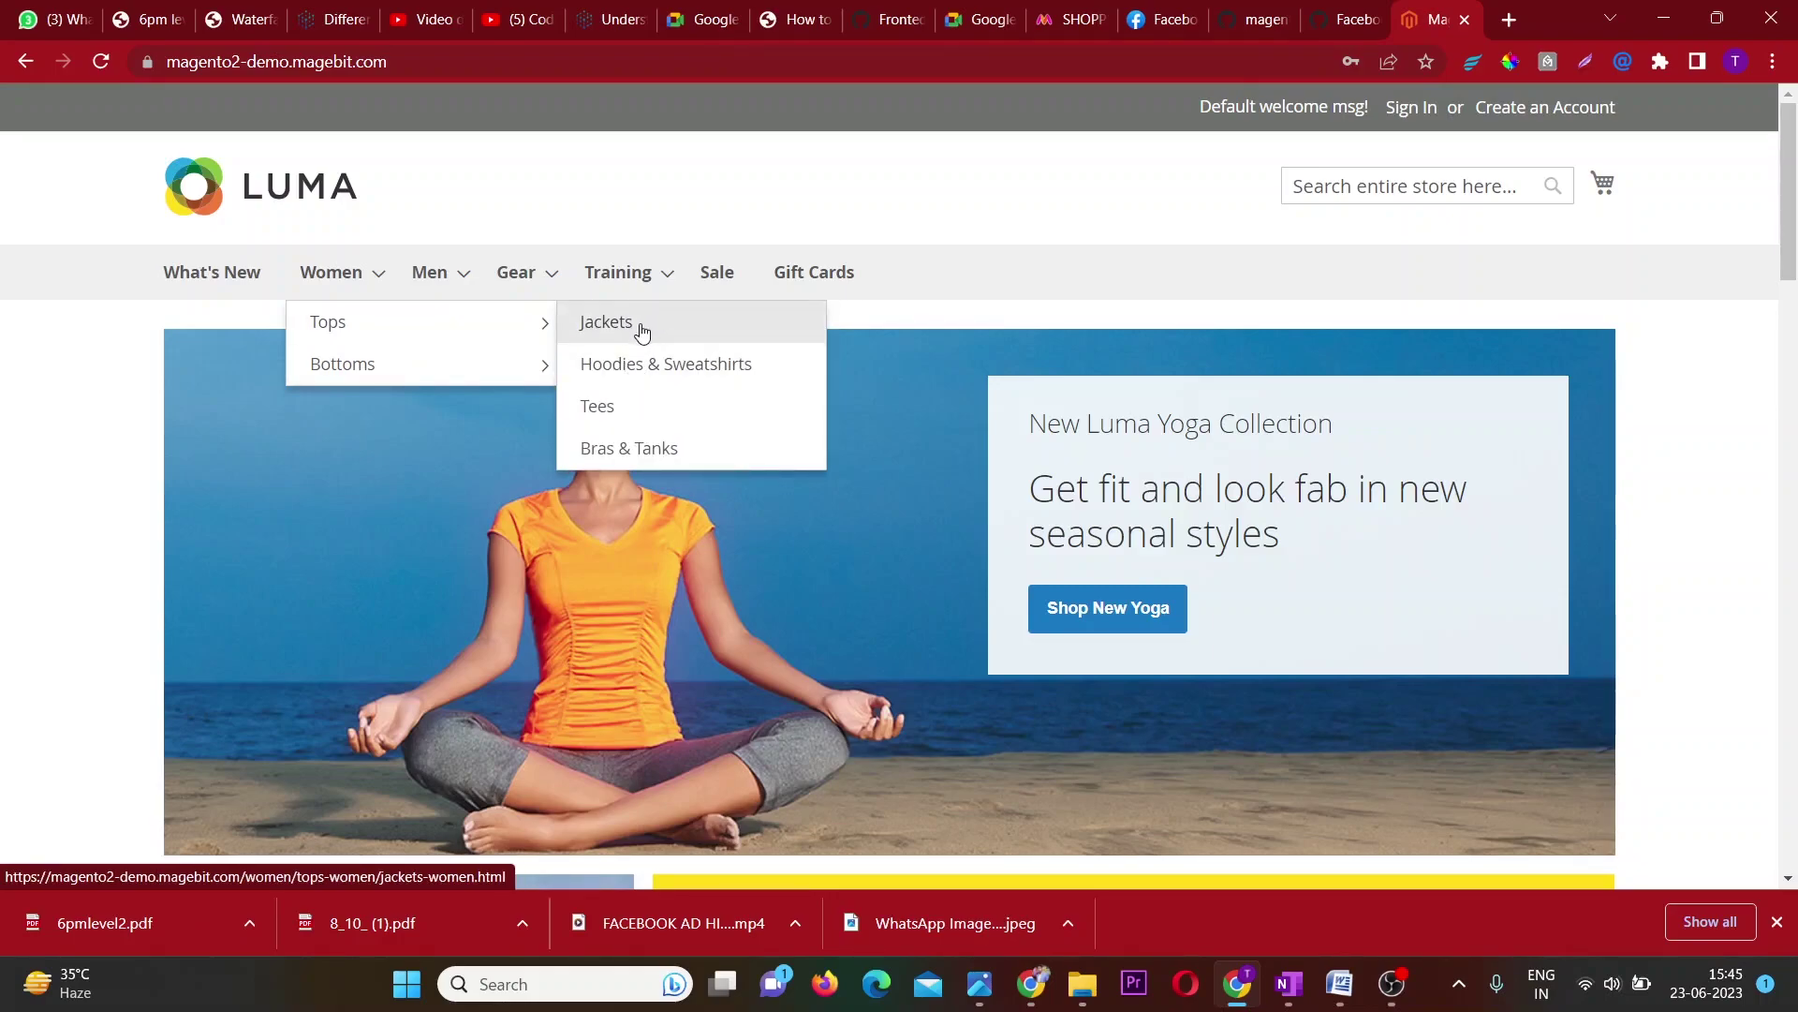
{"action": "left_click", "coordinate": [607, 416]}
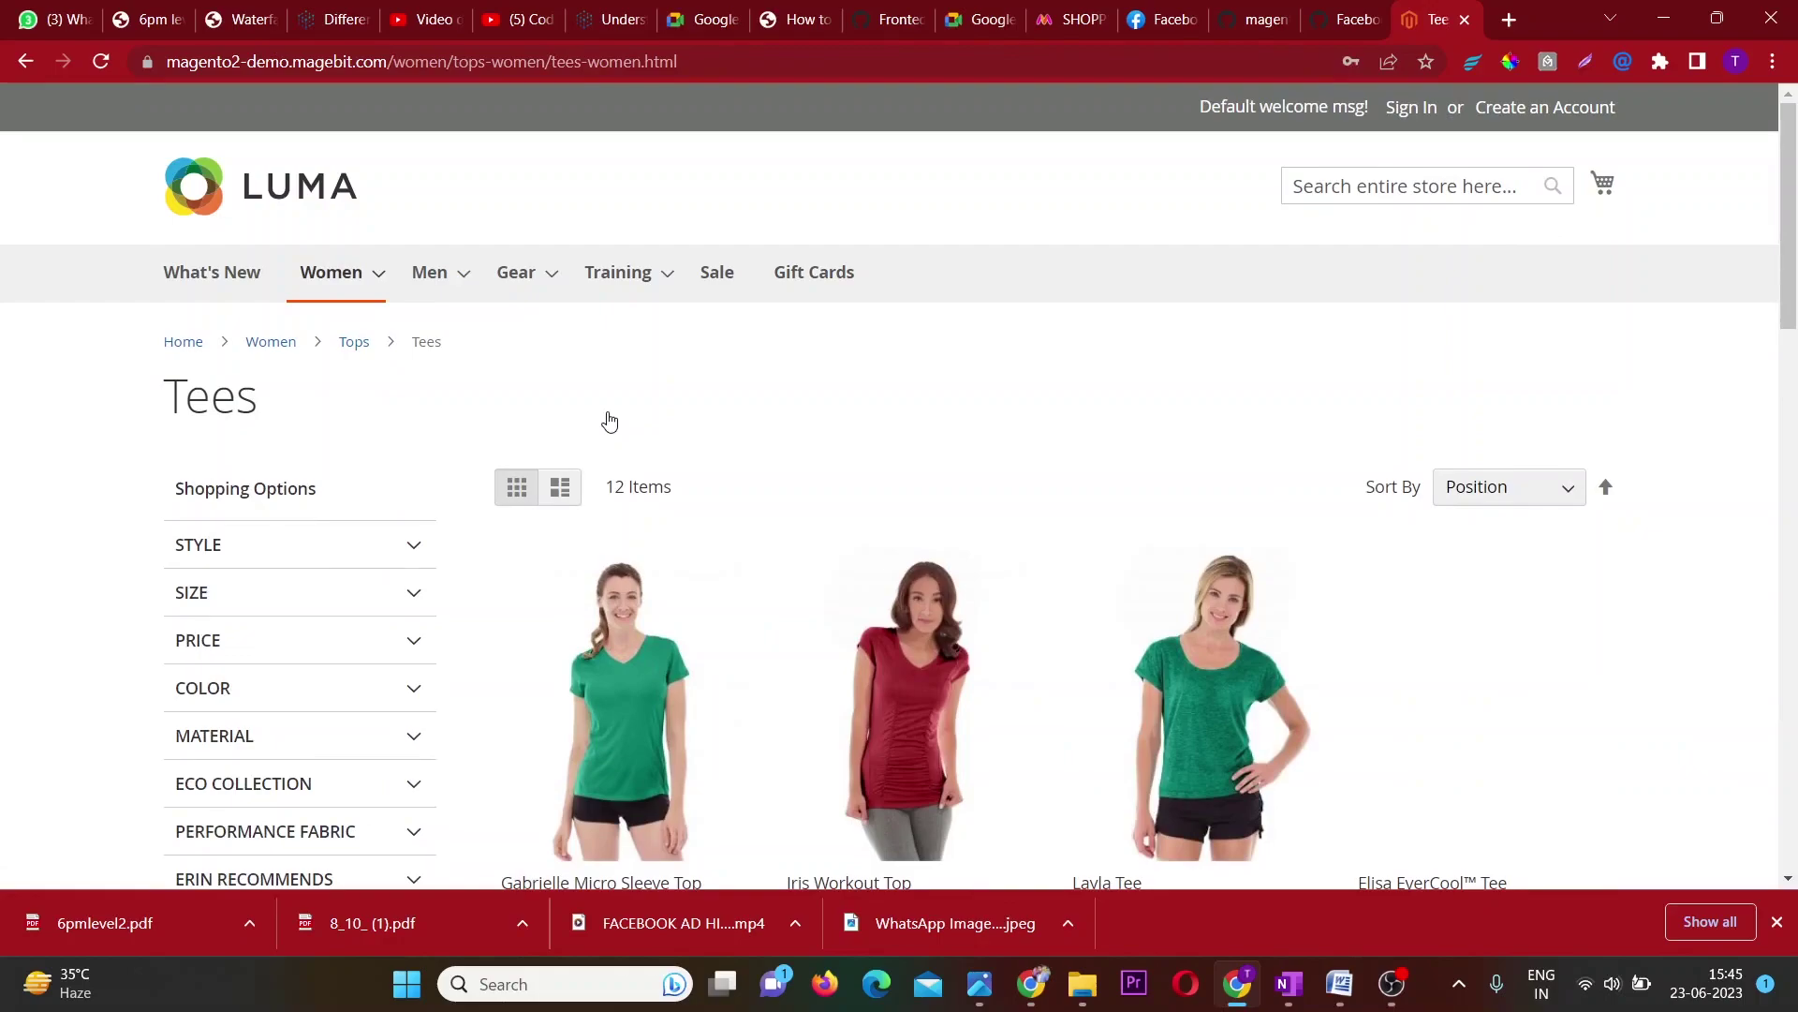
Scroll the Tees listing and open the $28.00 Gabrielle Micro Sleeve Top product page.
{"action": "scroll", "coordinate": [609, 421], "scroll_direction": "down", "scroll_amount": 2}
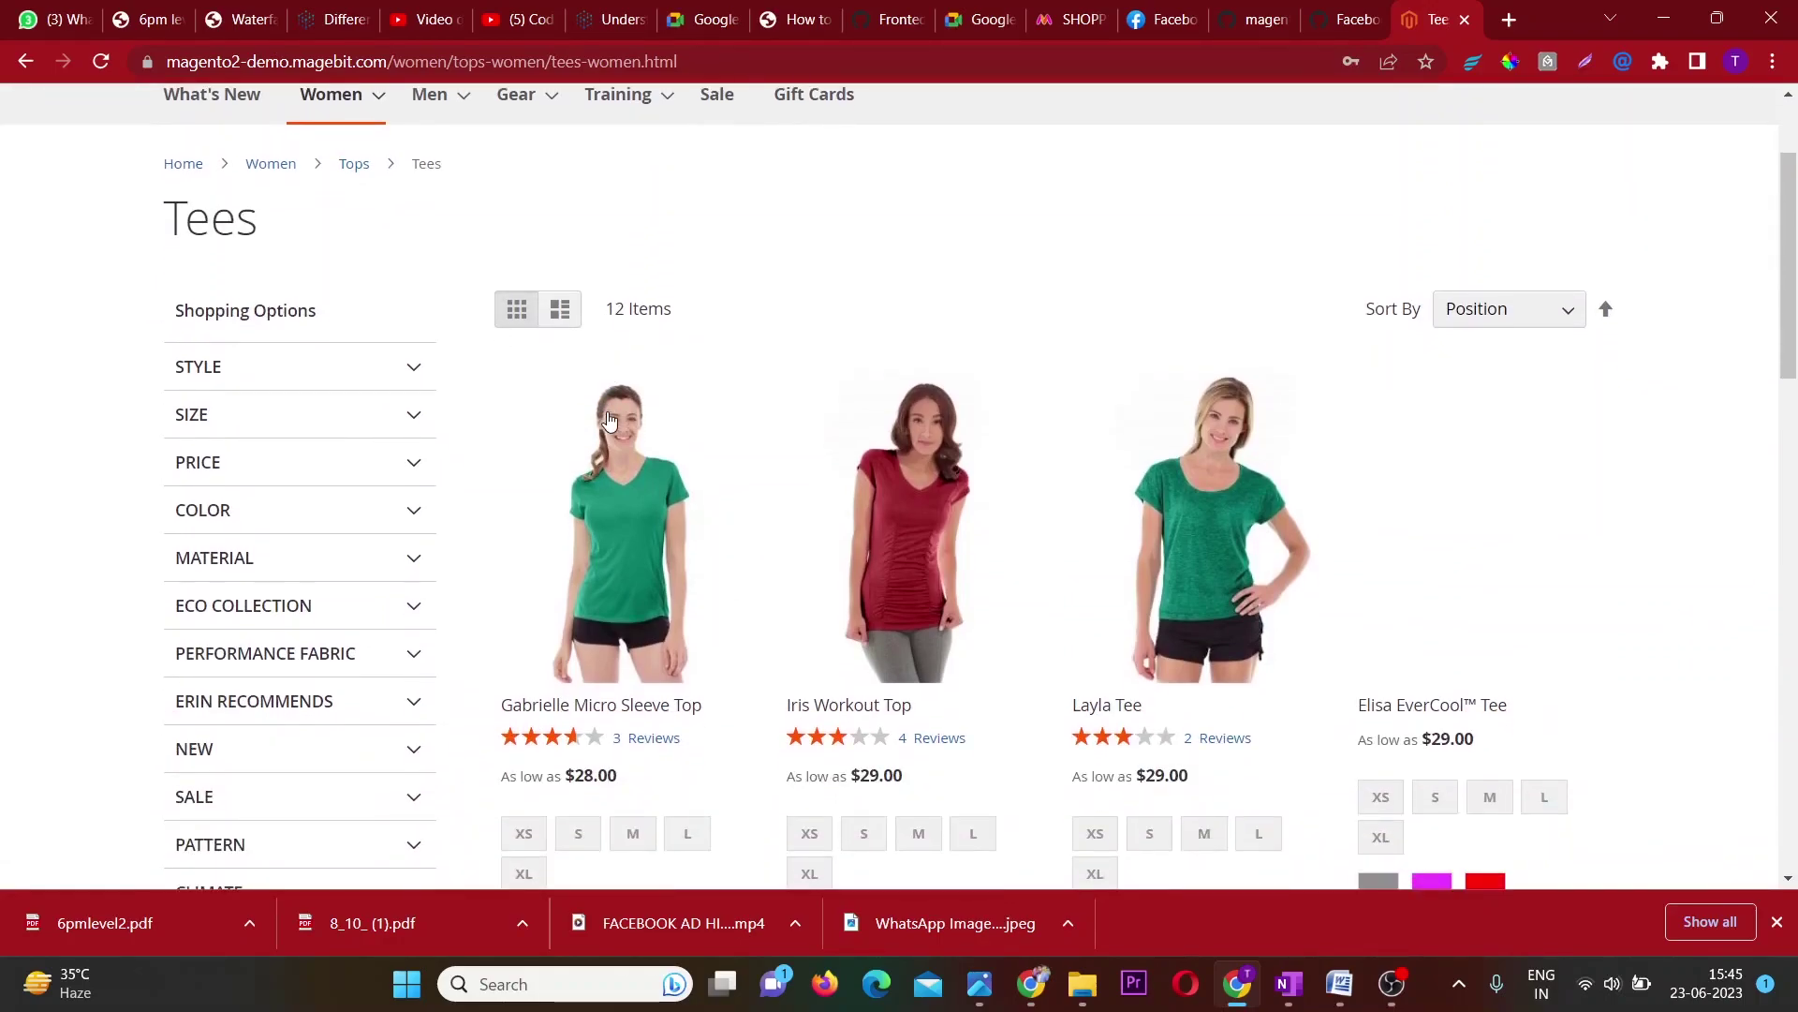
{"action": "scroll", "coordinate": [607, 417], "scroll_direction": "down", "scroll_amount": 2}
{"action": "scroll", "coordinate": [607, 418], "scroll_direction": "up", "scroll_amount": 4}
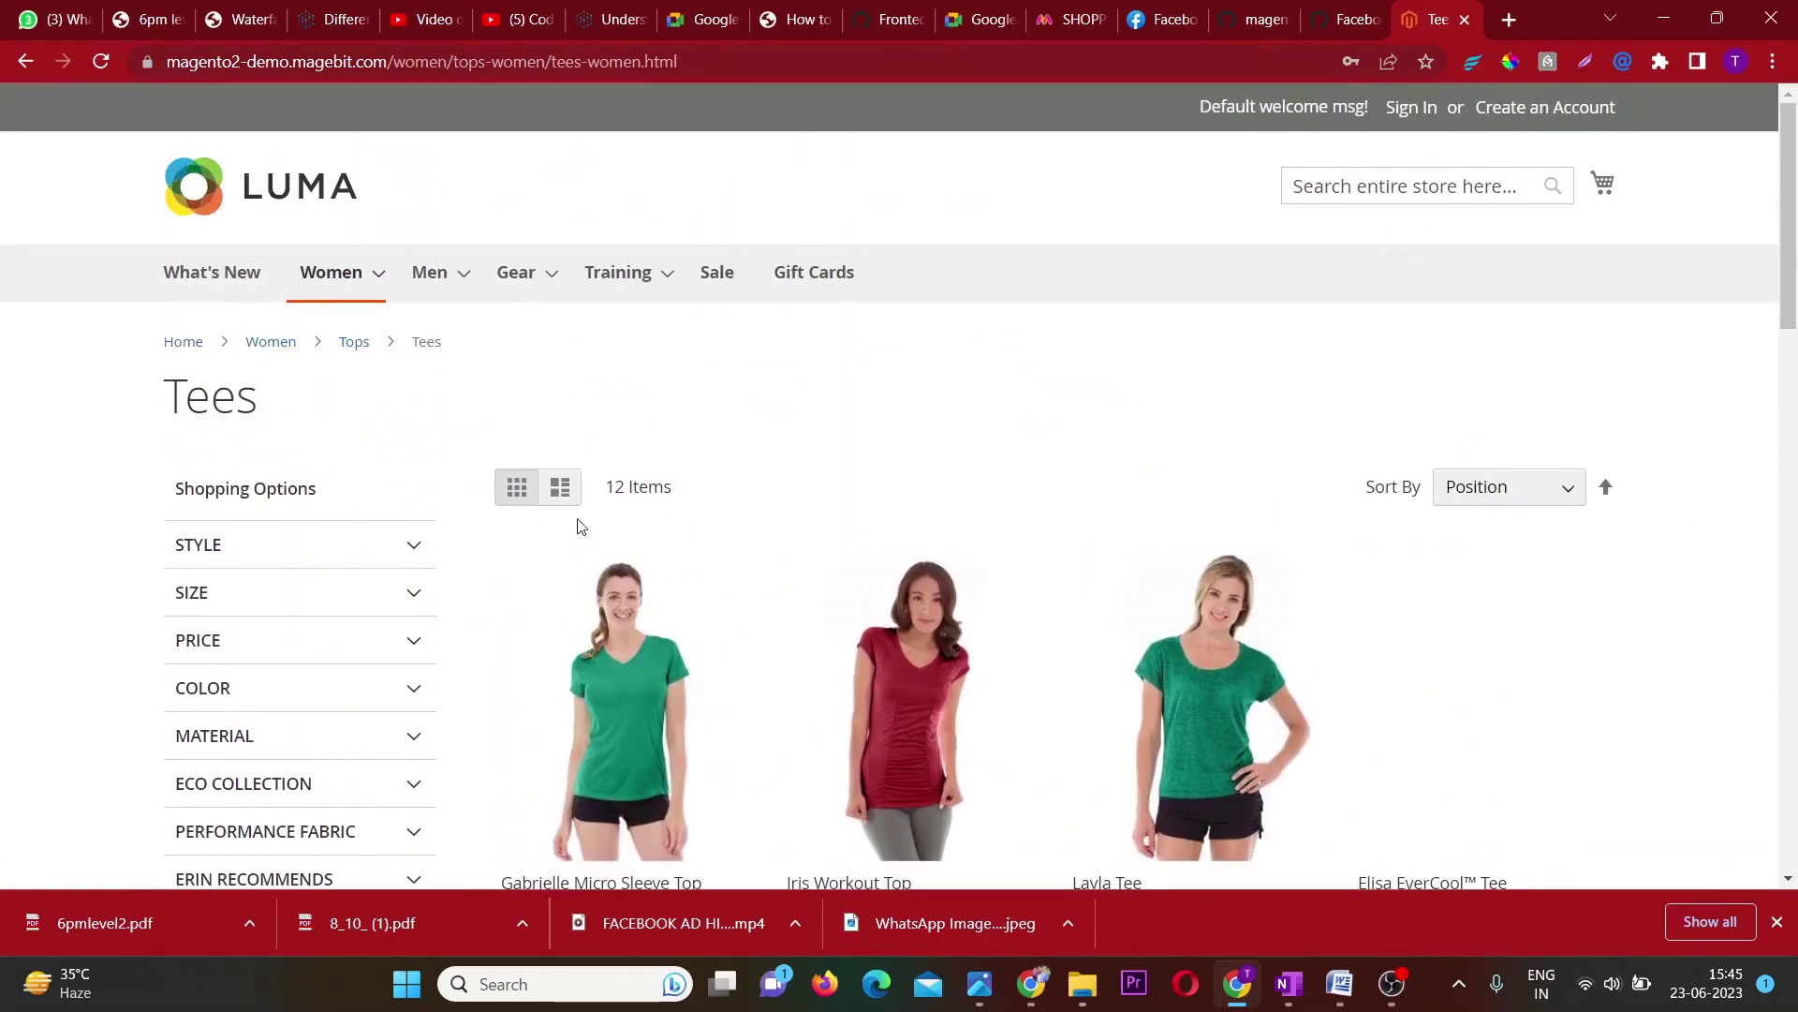
{"action": "scroll", "coordinate": [686, 549], "scroll_direction": "down", "scroll_amount": 4}
{"action": "scroll", "coordinate": [686, 549], "scroll_direction": "down", "scroll_amount": 2}
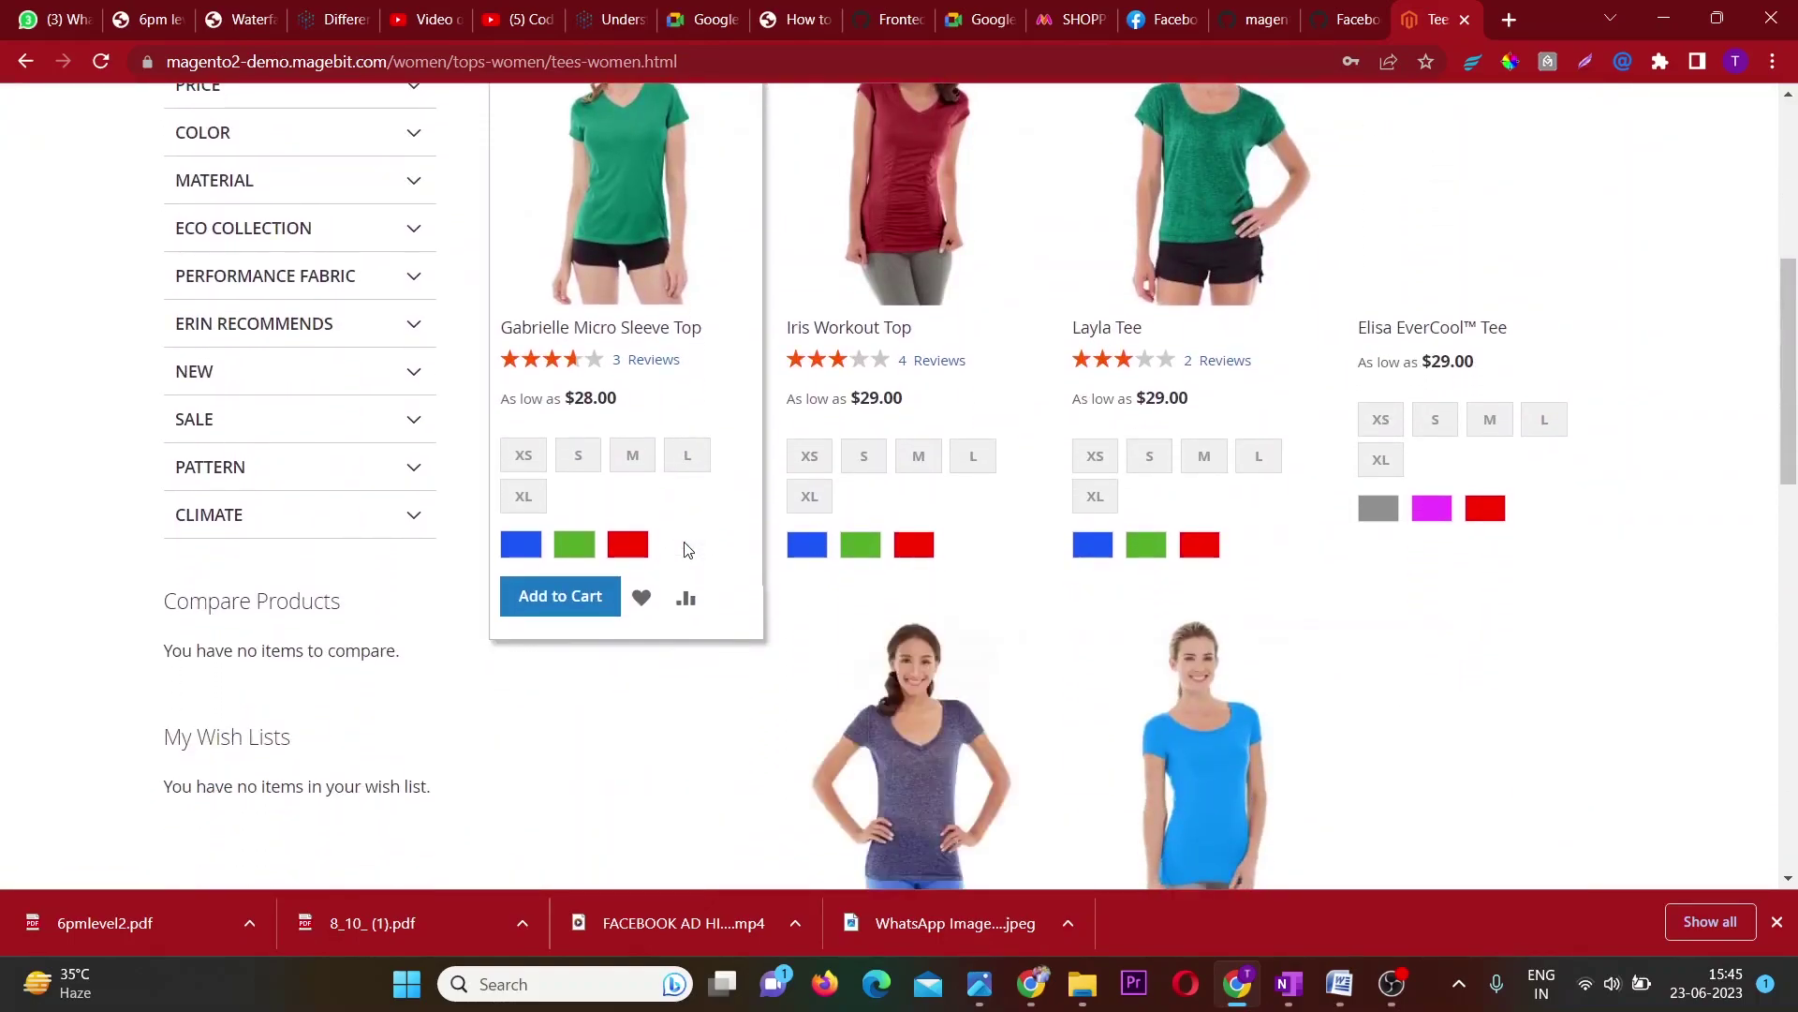
{"action": "left_click", "coordinate": [655, 188]}
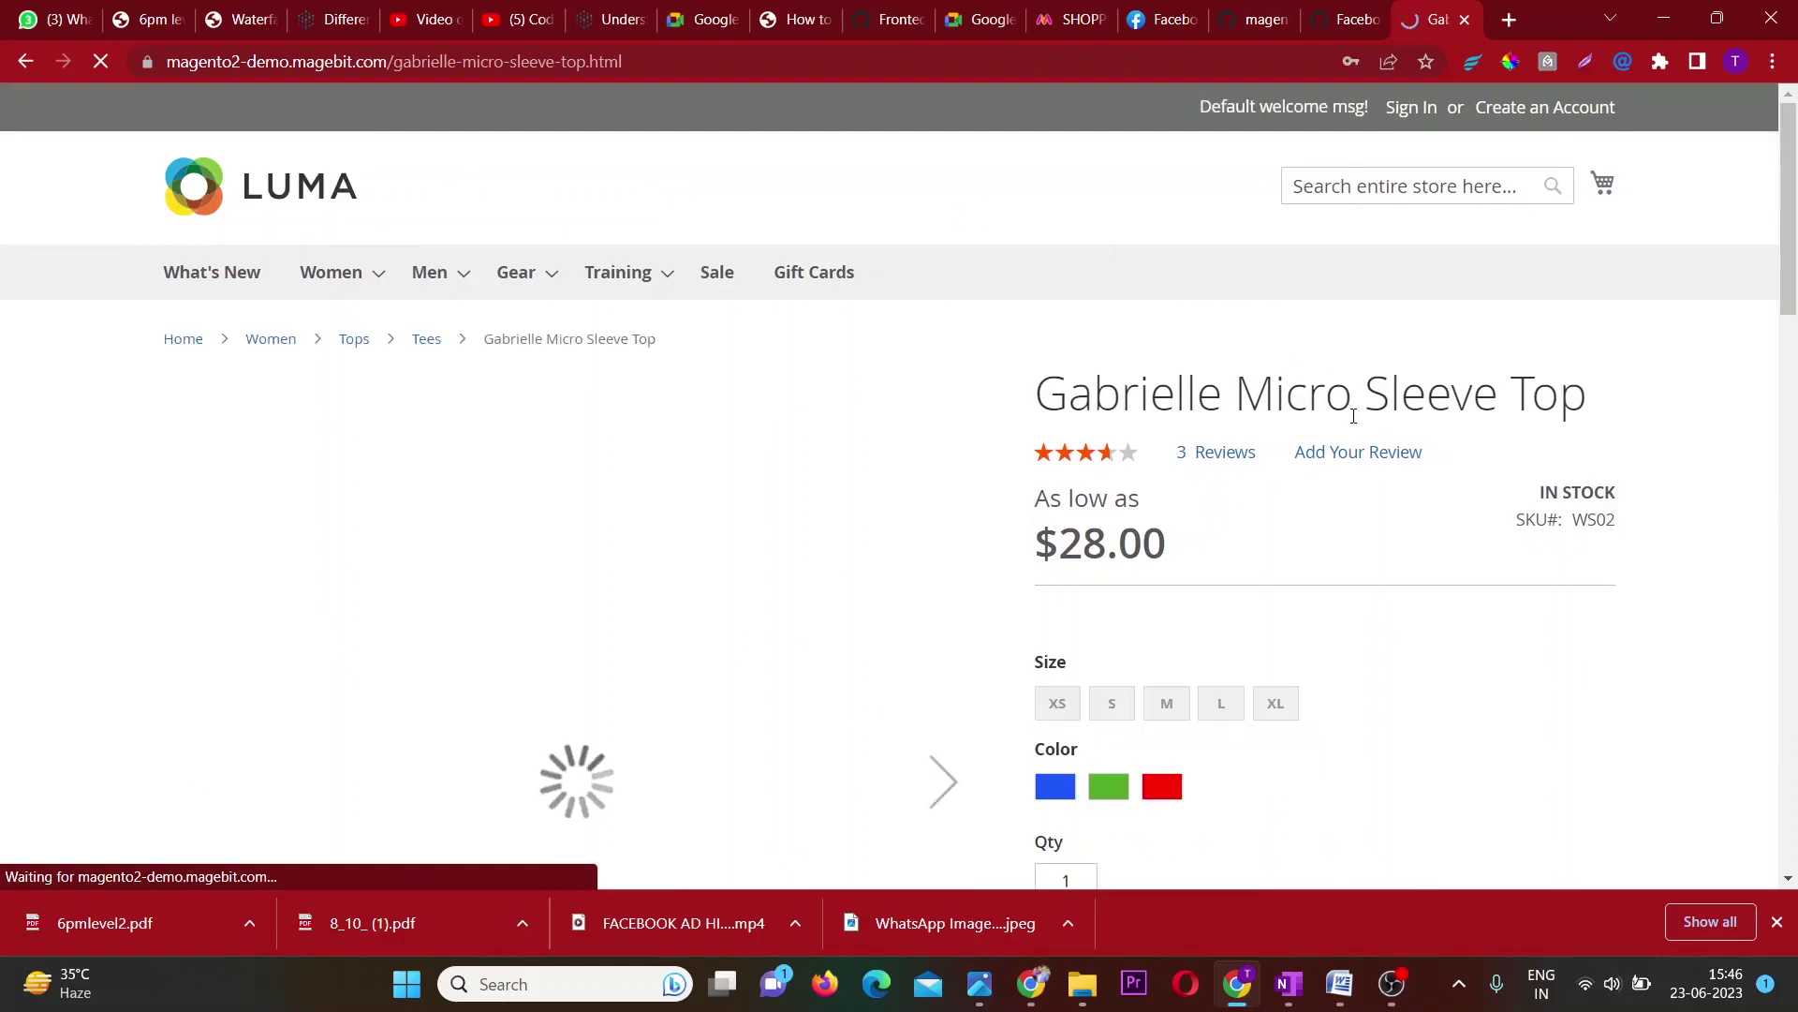
{"action": "left_click_drag", "start_coordinate": [1627, 395], "coordinate": [1070, 409]}
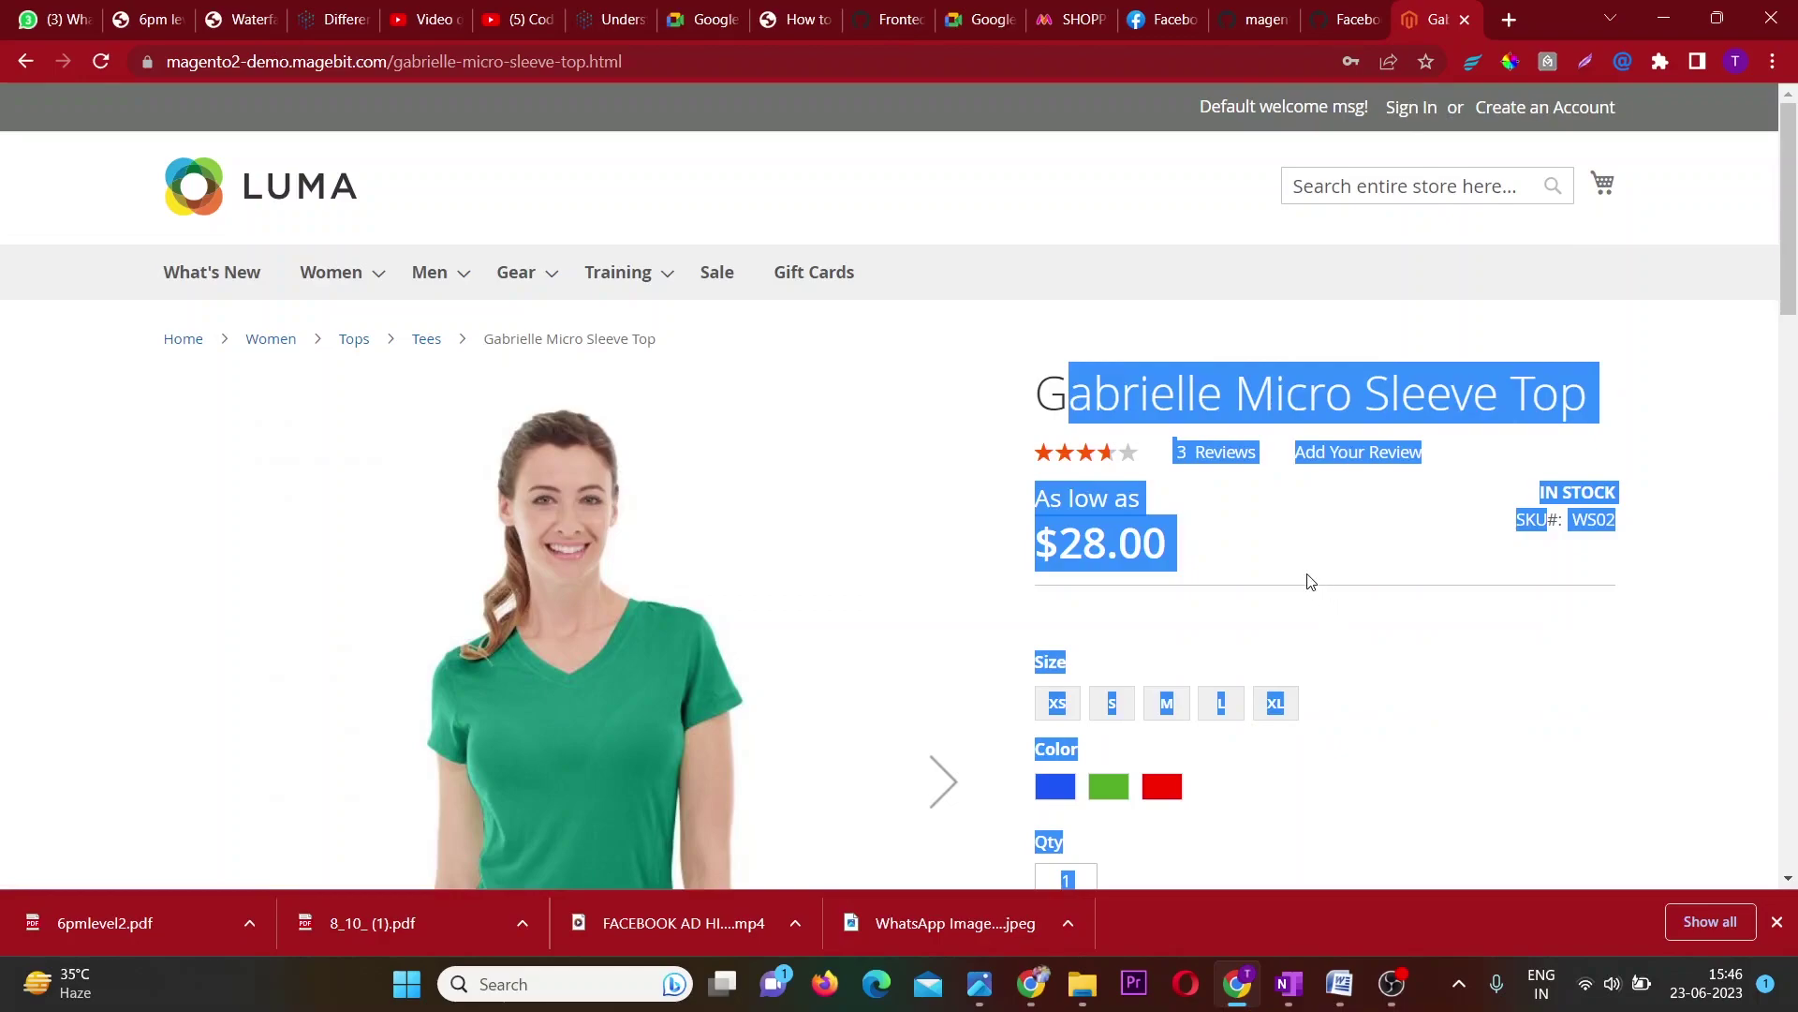
{"action": "left_click", "coordinate": [1305, 578]}
{"action": "scroll", "coordinate": [1309, 581], "scroll_direction": "down", "scroll_amount": 2}
{"action": "scroll", "coordinate": [1309, 581], "scroll_direction": "down", "scroll_amount": 1}
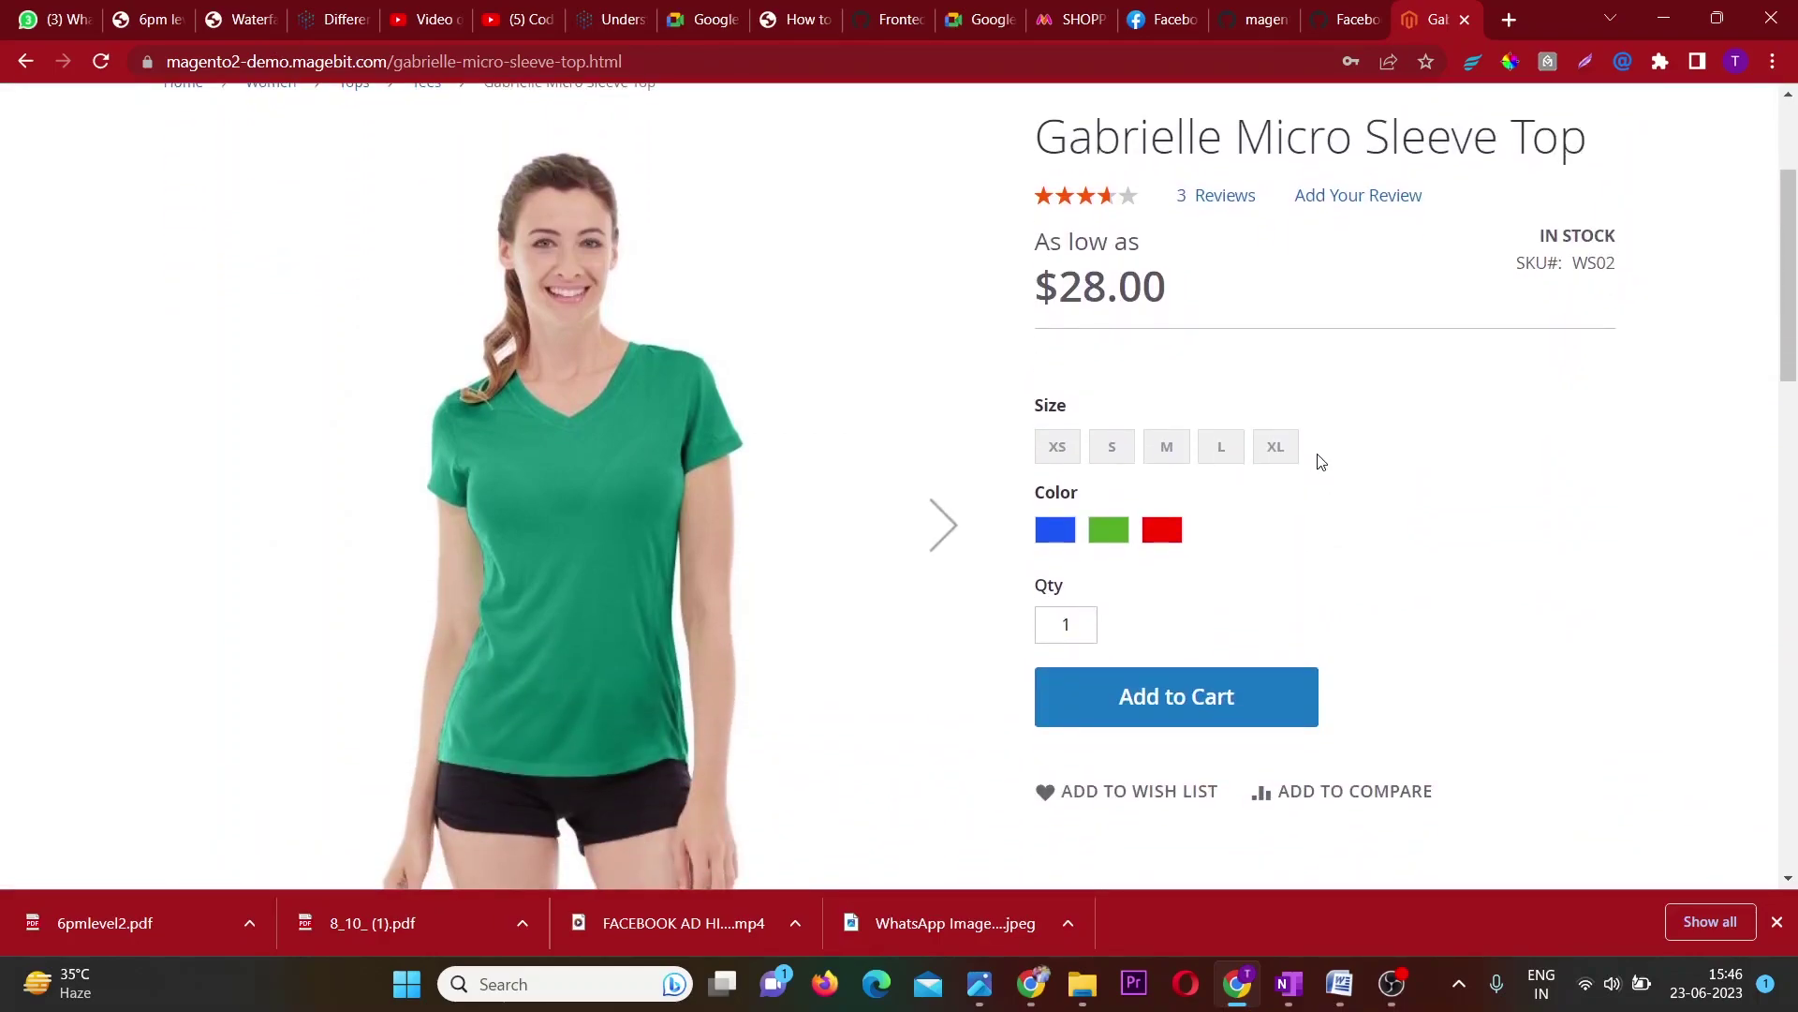
{"action": "left_click_drag", "start_coordinate": [1322, 456], "coordinate": [1276, 477]}
{"action": "scroll", "coordinate": [1373, 502], "scroll_direction": "up", "scroll_amount": 3}
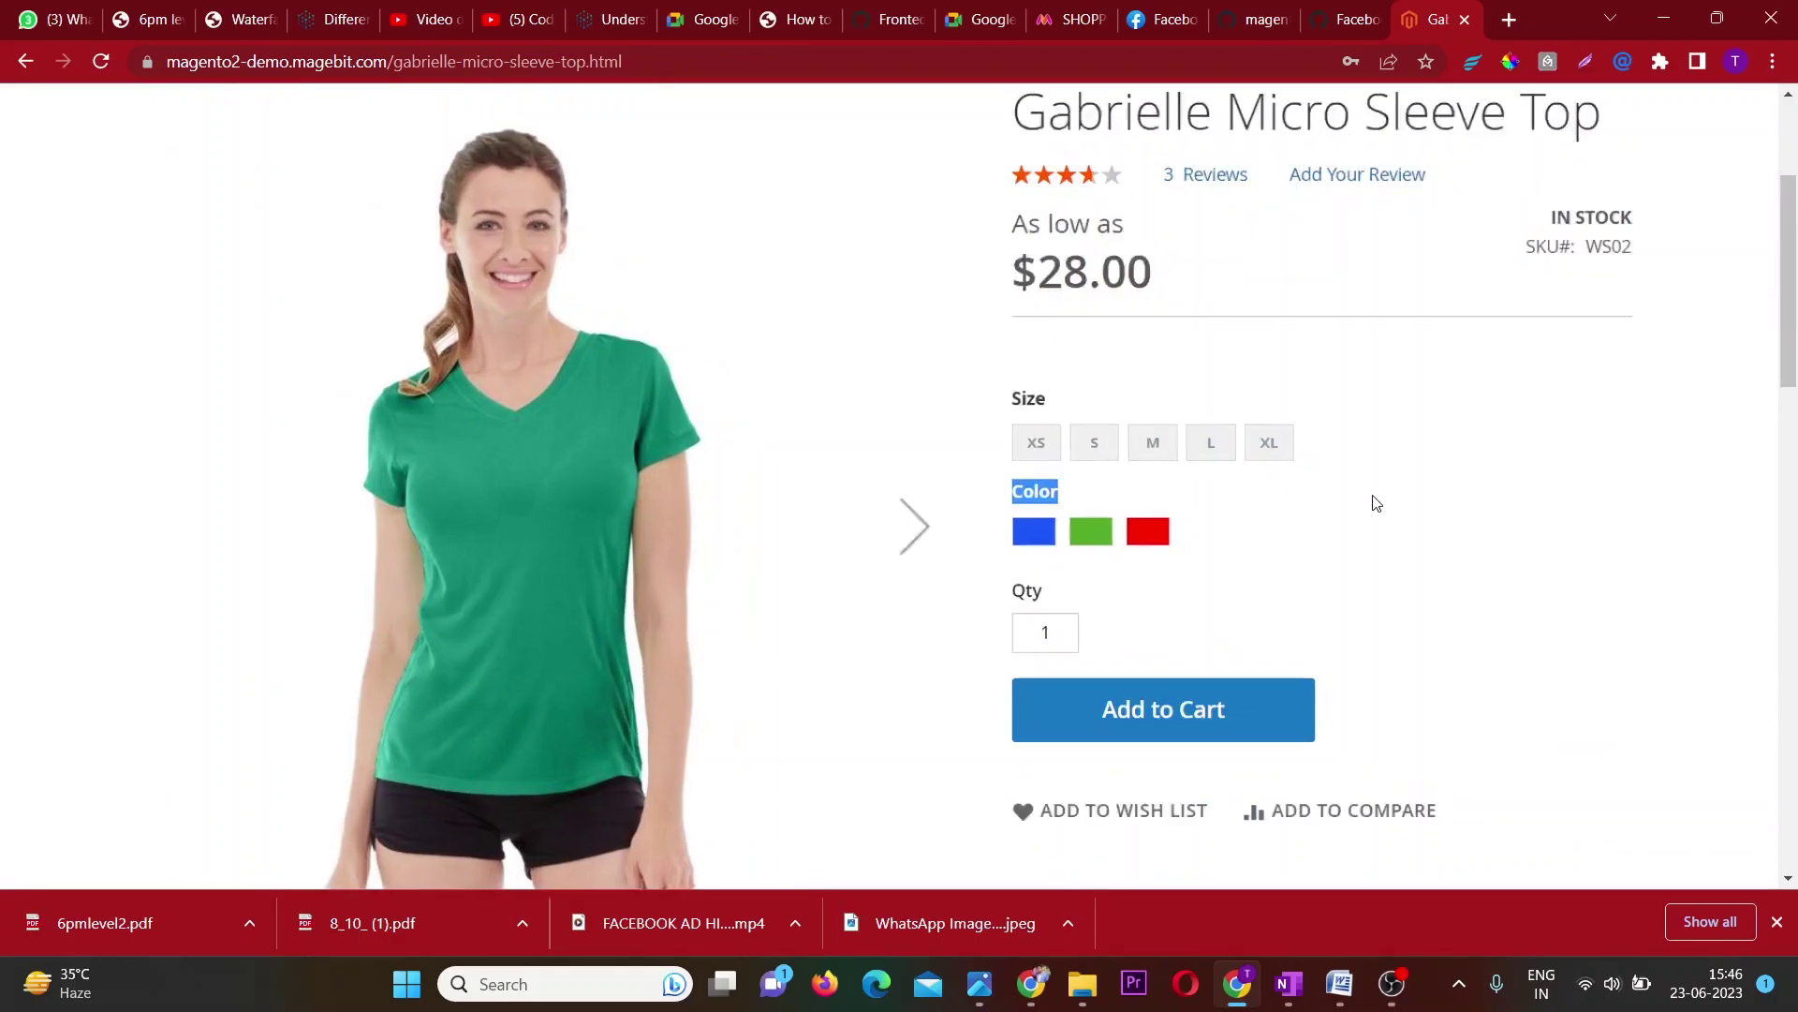
{"action": "left_click", "coordinate": [1364, 506]}
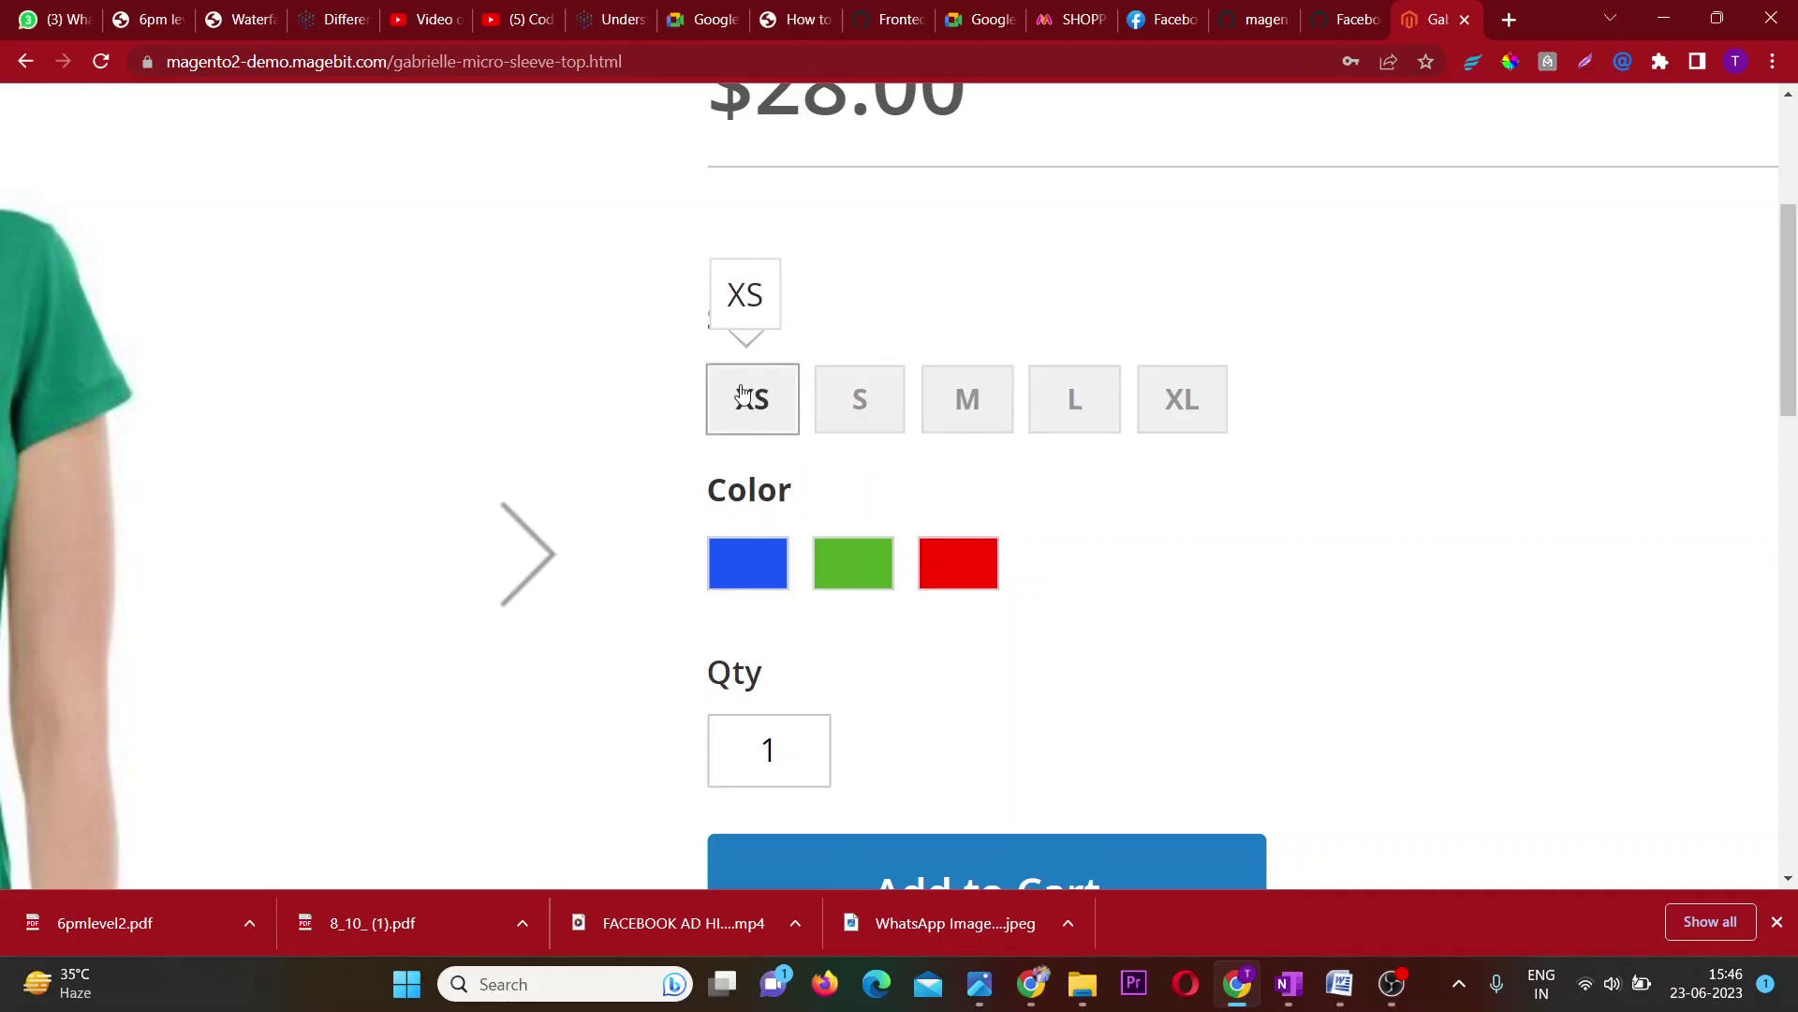
{"action": "scroll", "coordinate": [742, 392], "scroll_direction": "down", "scroll_amount": 5}
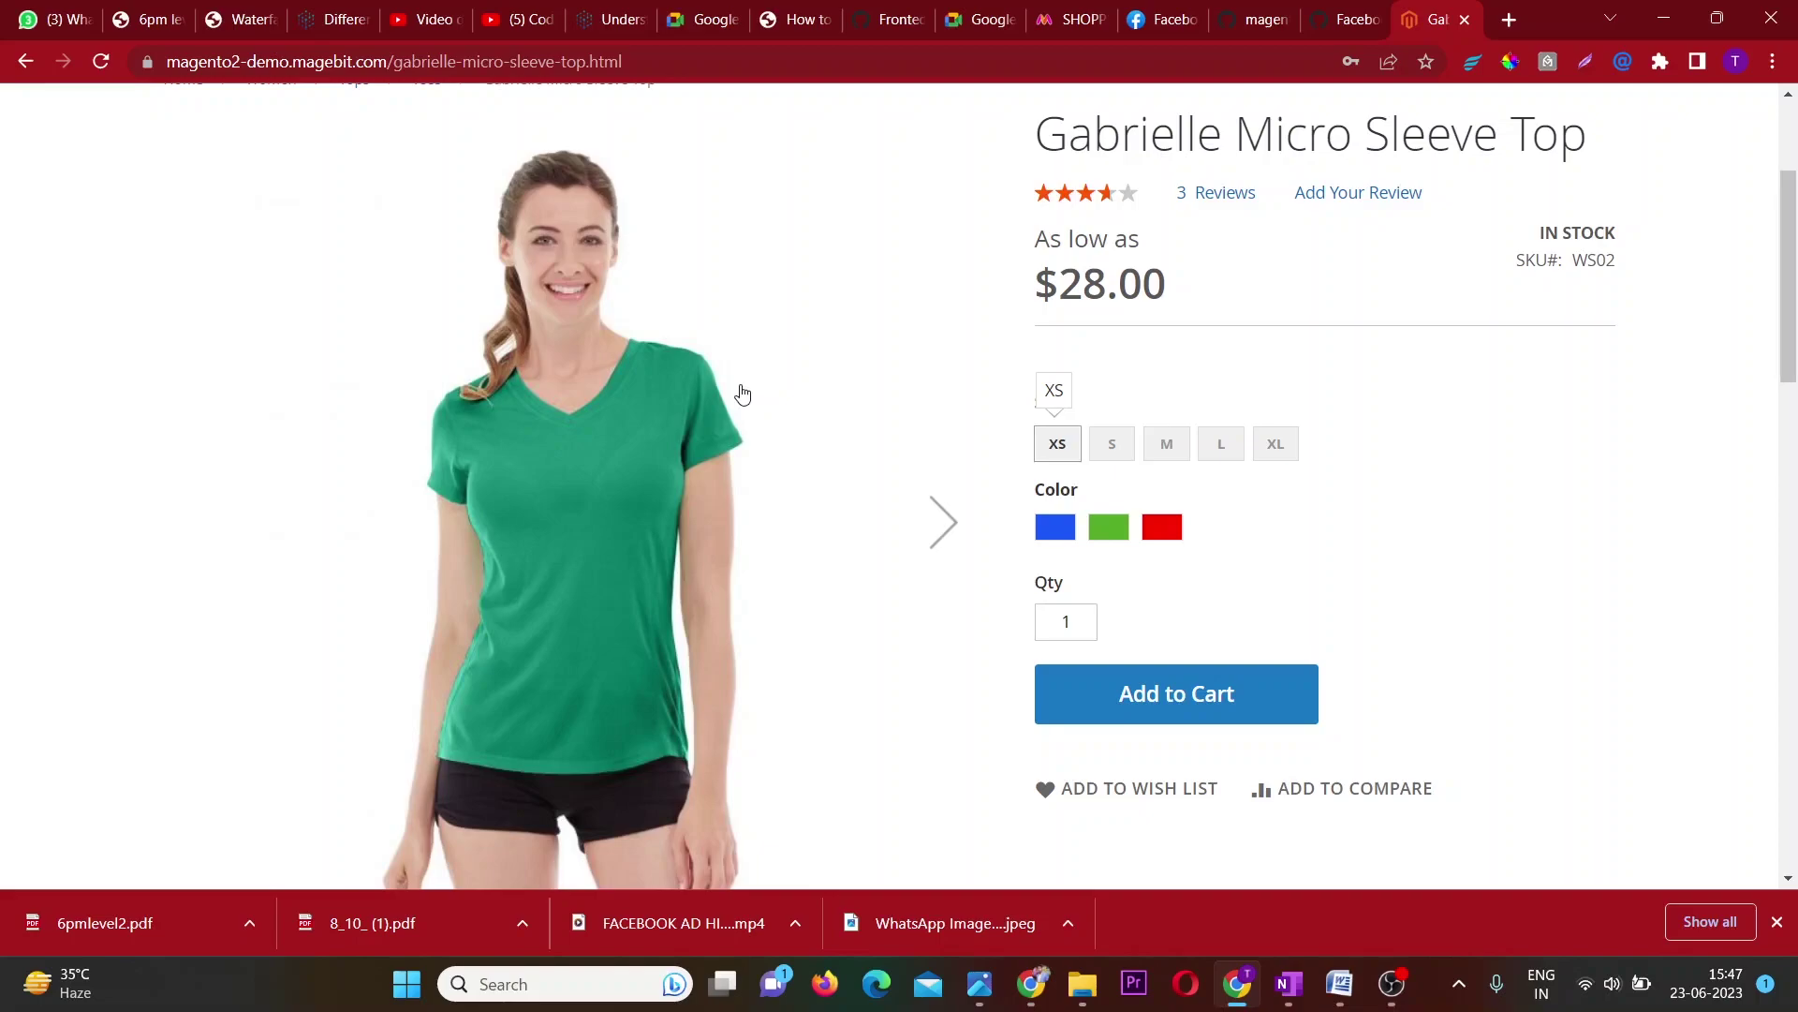
{"action": "scroll", "coordinate": [740, 392], "scroll_direction": "down", "scroll_amount": 15}
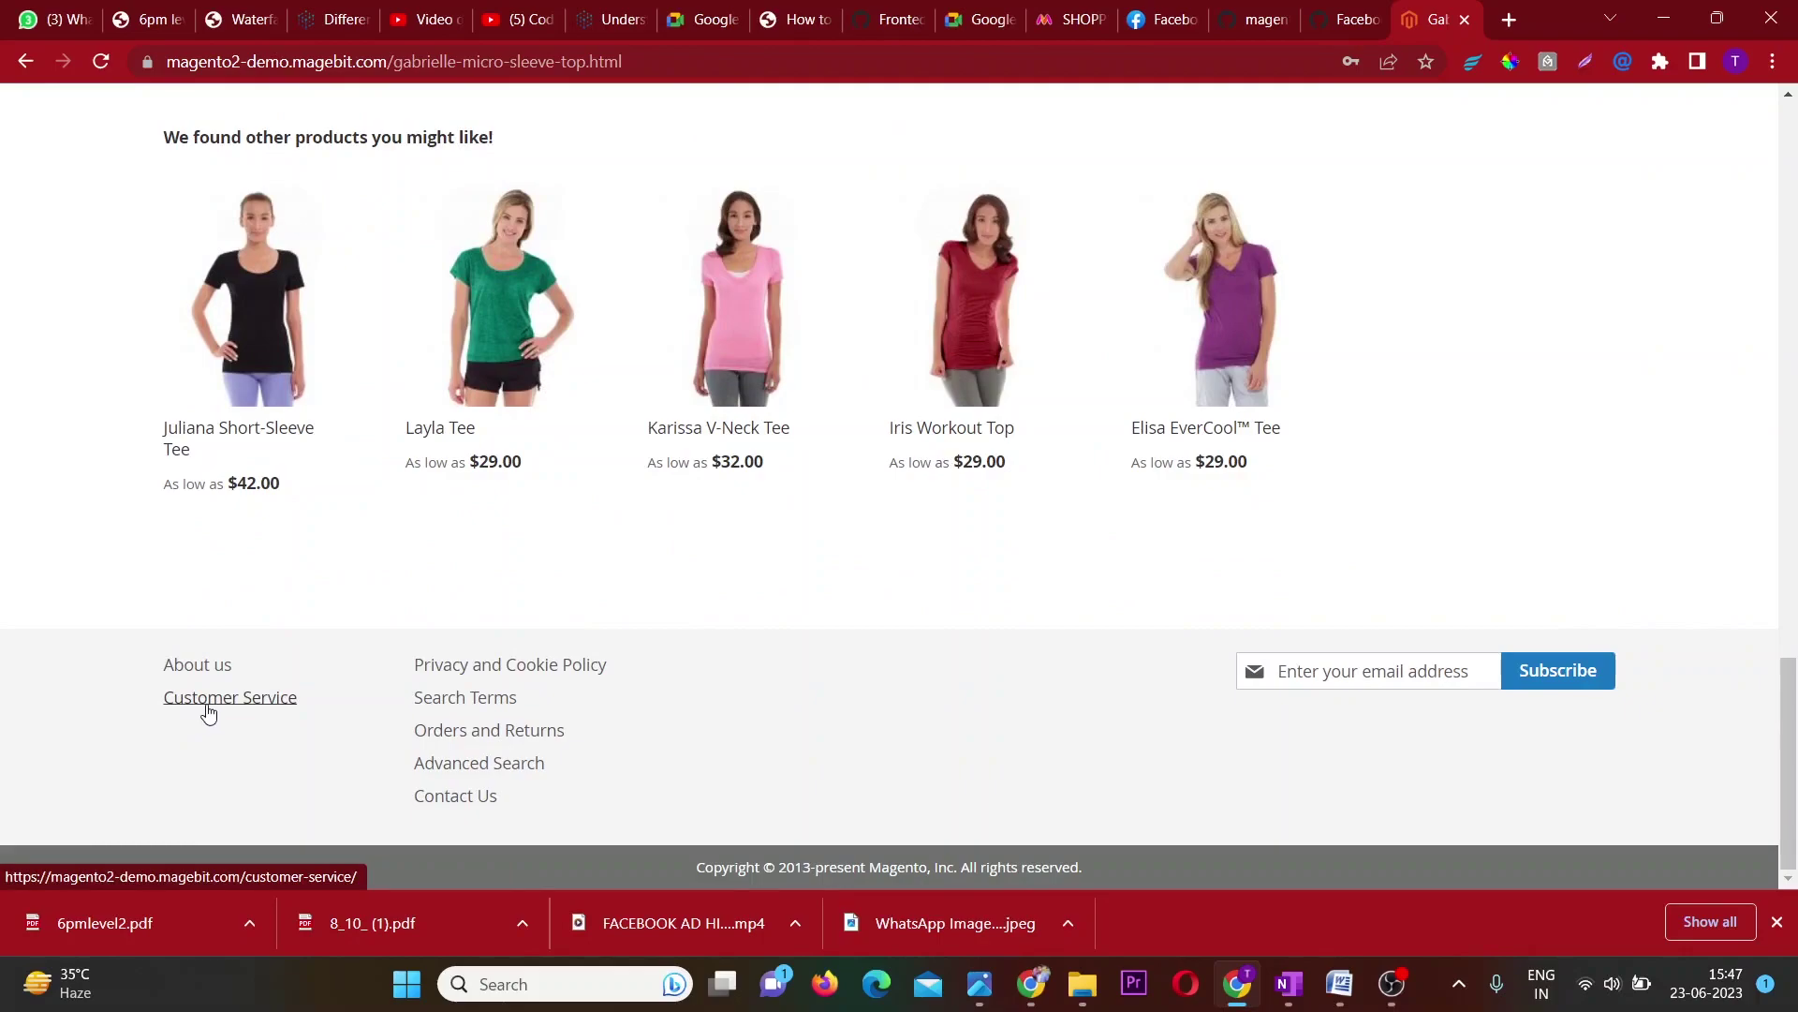
{"action": "scroll", "coordinate": [208, 712], "scroll_direction": "up", "scroll_amount": 3}
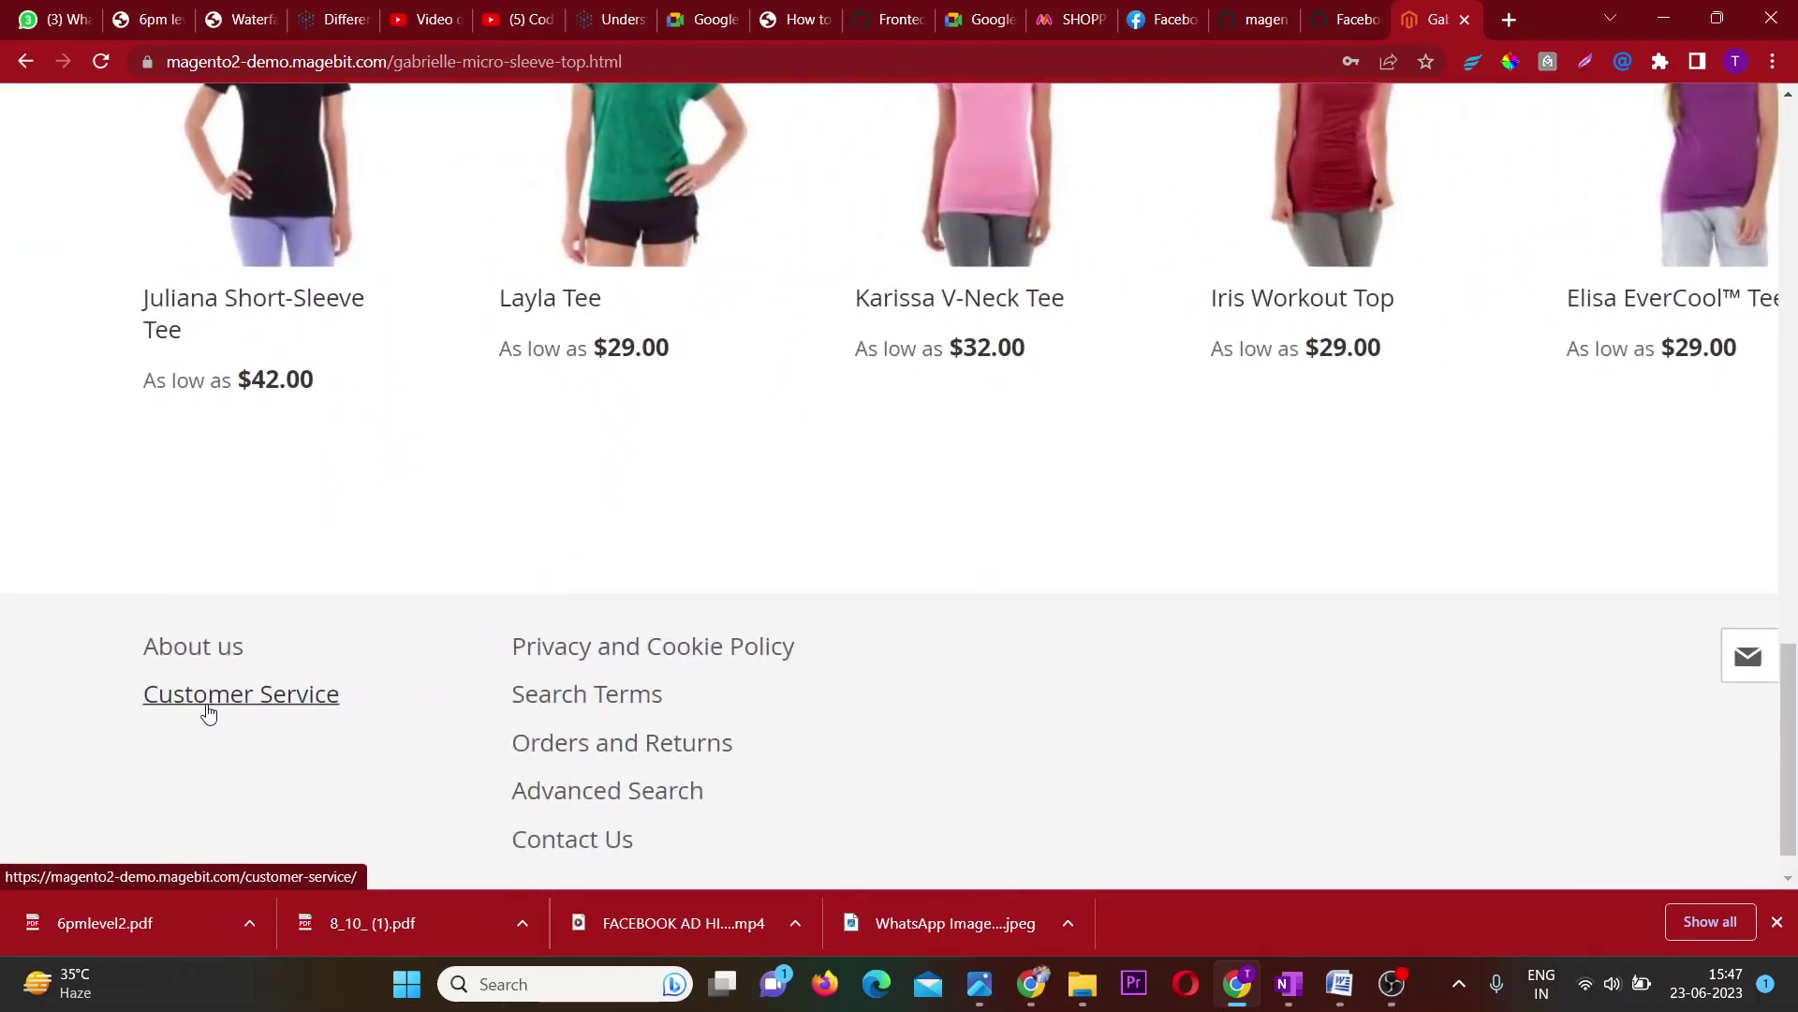
{"action": "scroll", "coordinate": [543, 727], "scroll_direction": "down", "scroll_amount": 3}
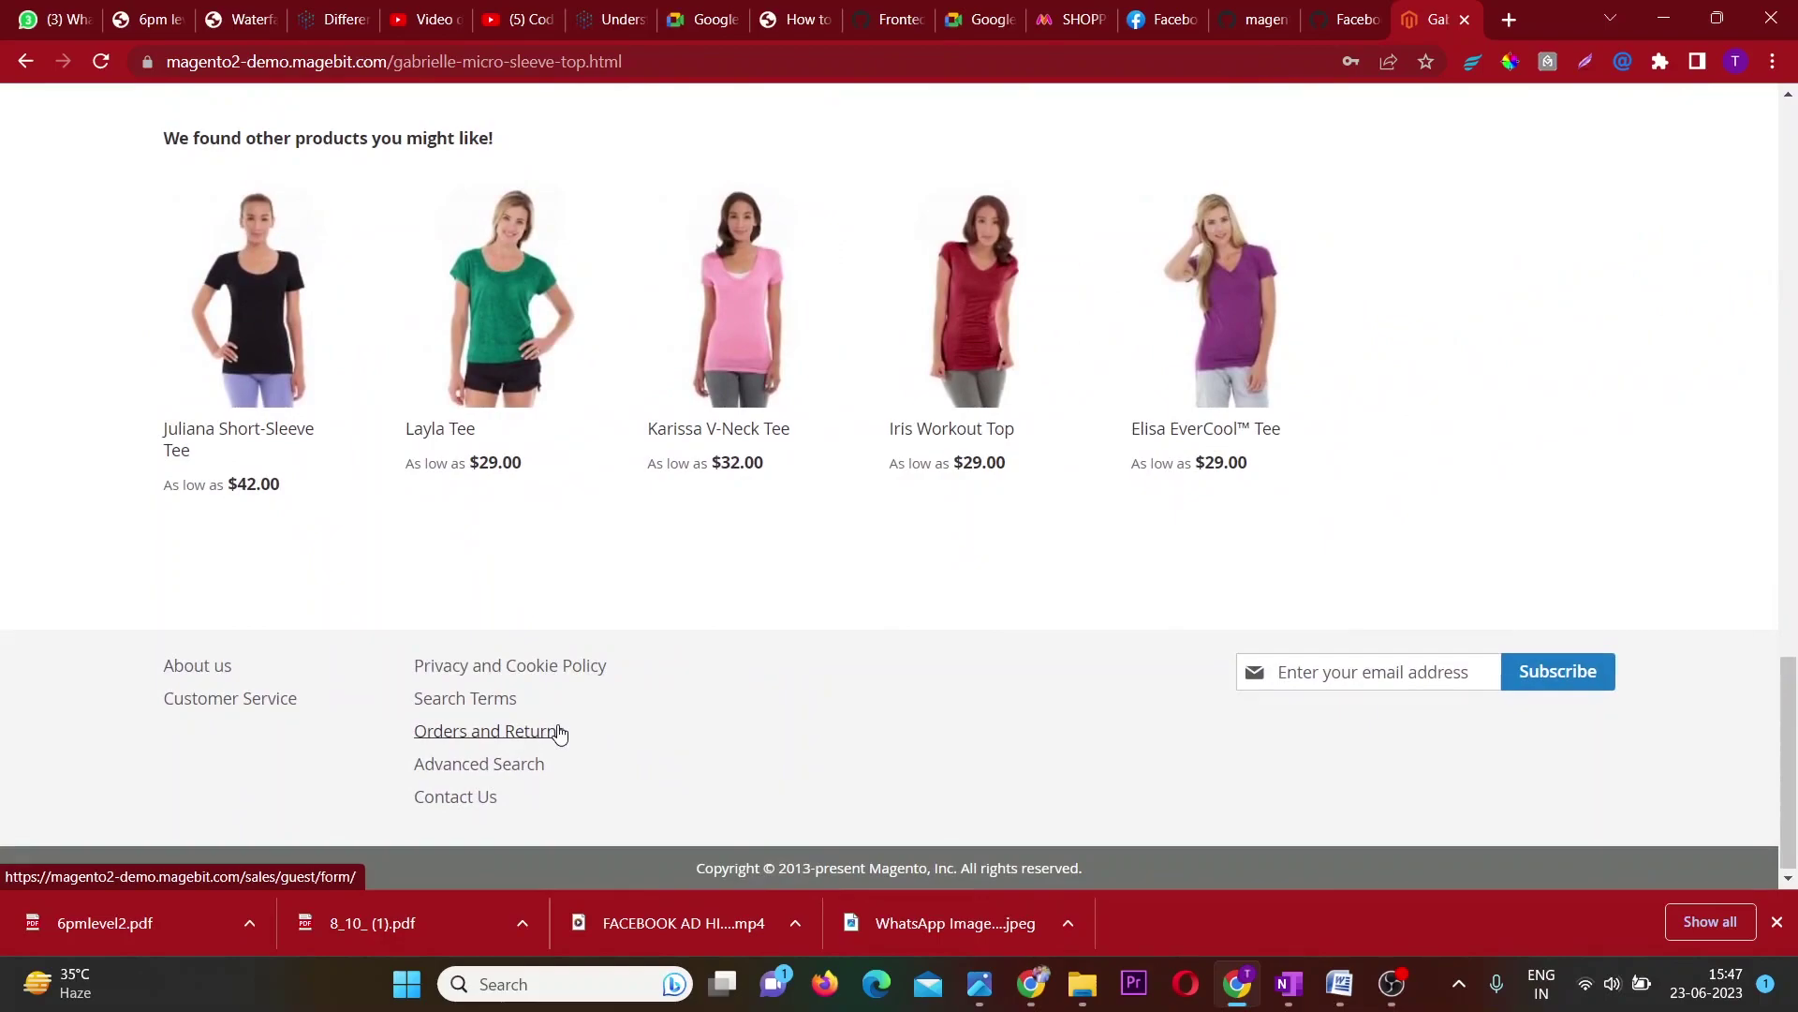
{"action": "scroll", "coordinate": [560, 733], "scroll_direction": "up", "scroll_amount": 15}
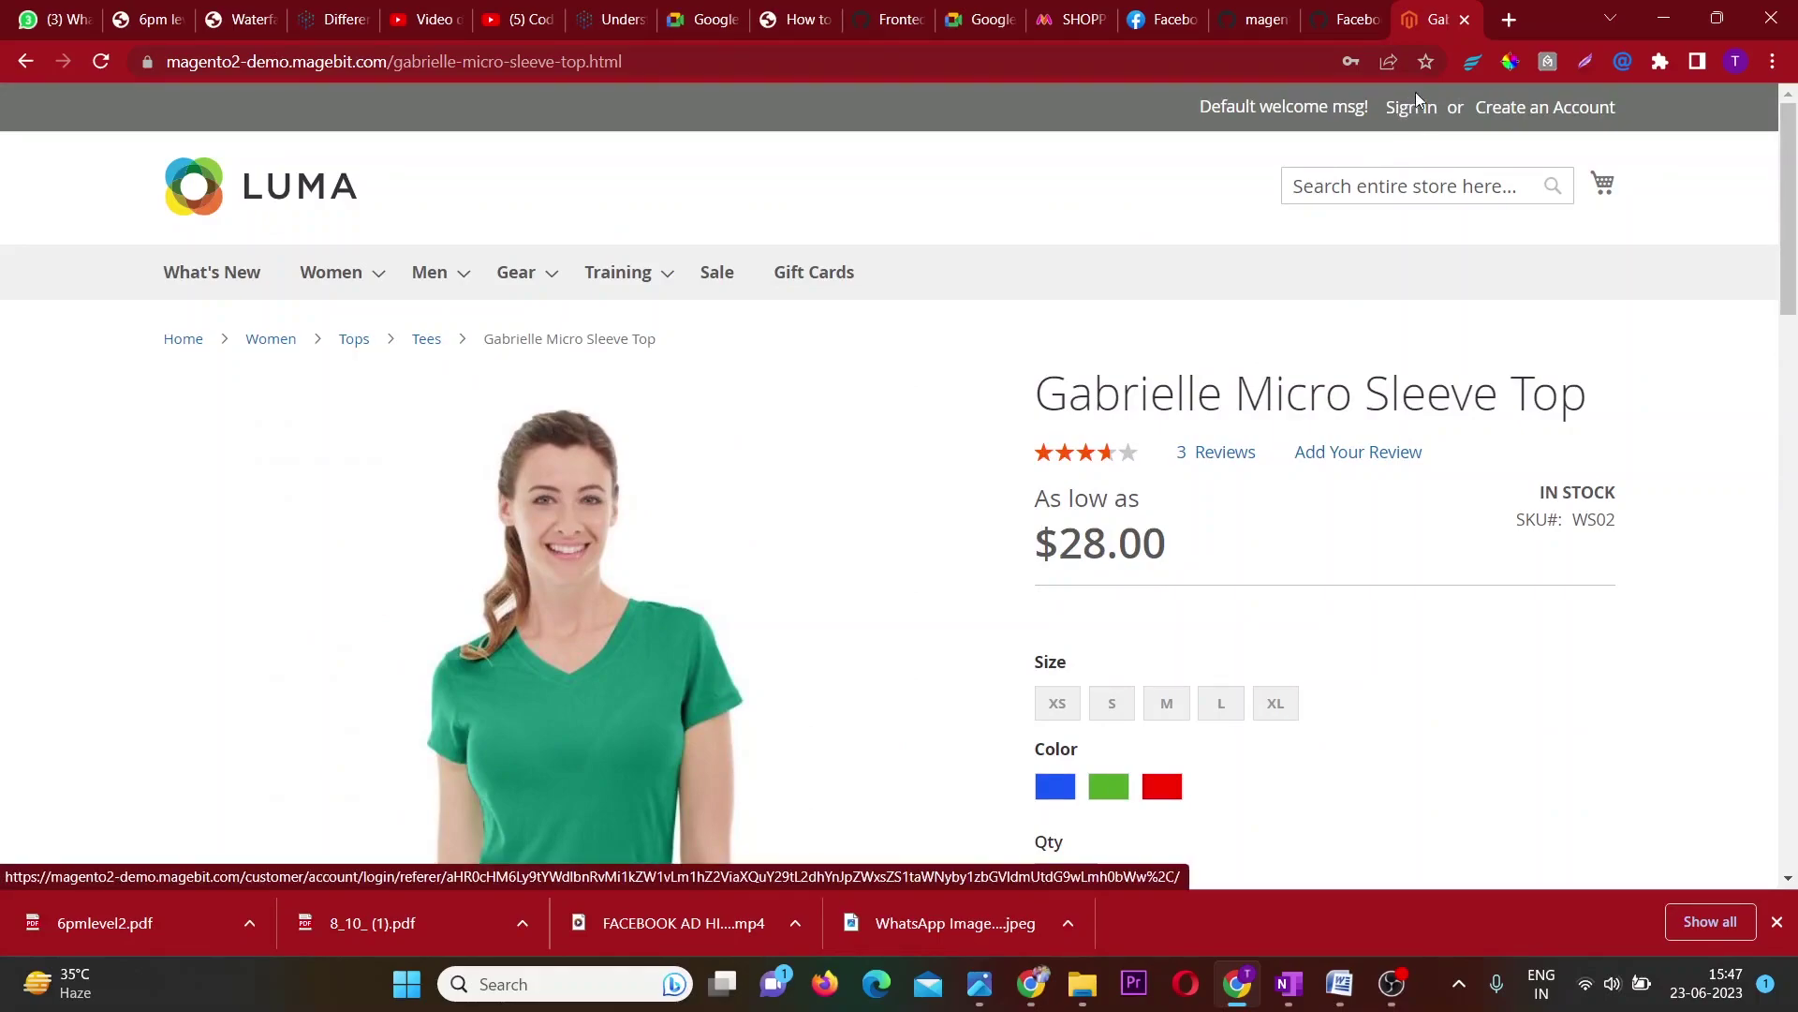
Open the Create an Account form and enter the customer's first name, last name and e-mail.
{"action": "left_click", "coordinate": [1536, 107]}
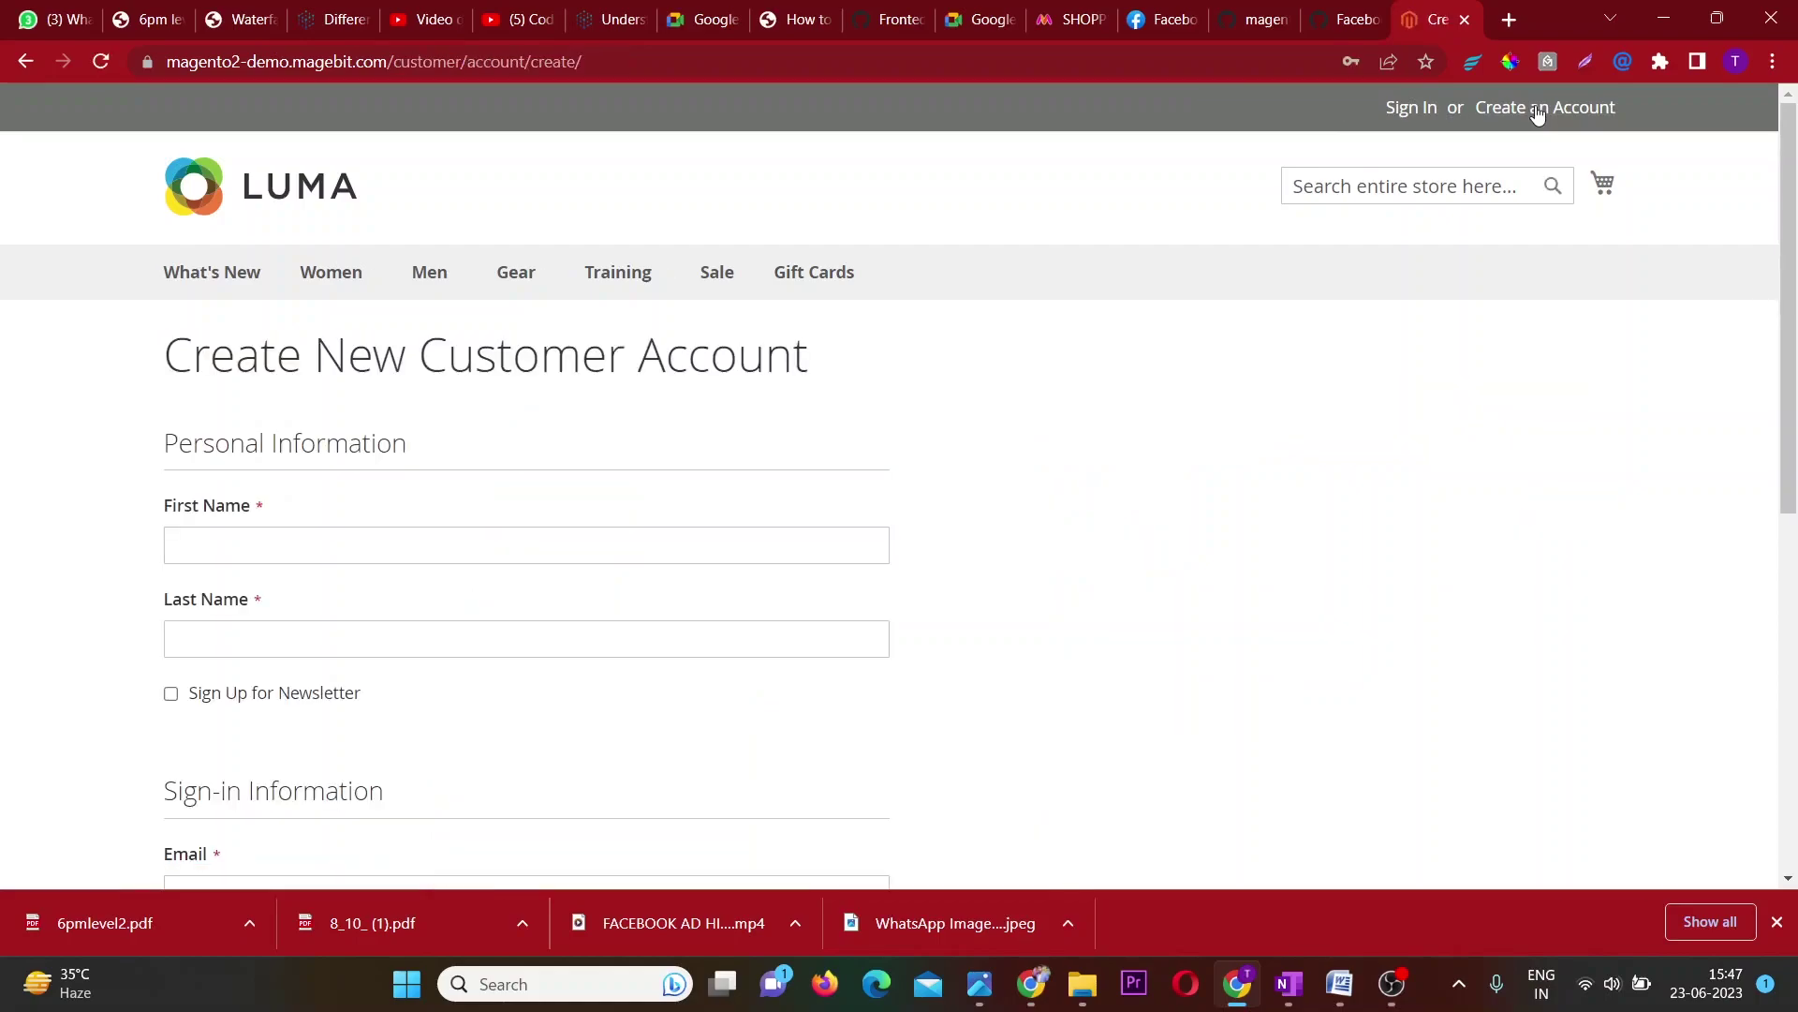
{"action": "left_click", "coordinate": [559, 549]}
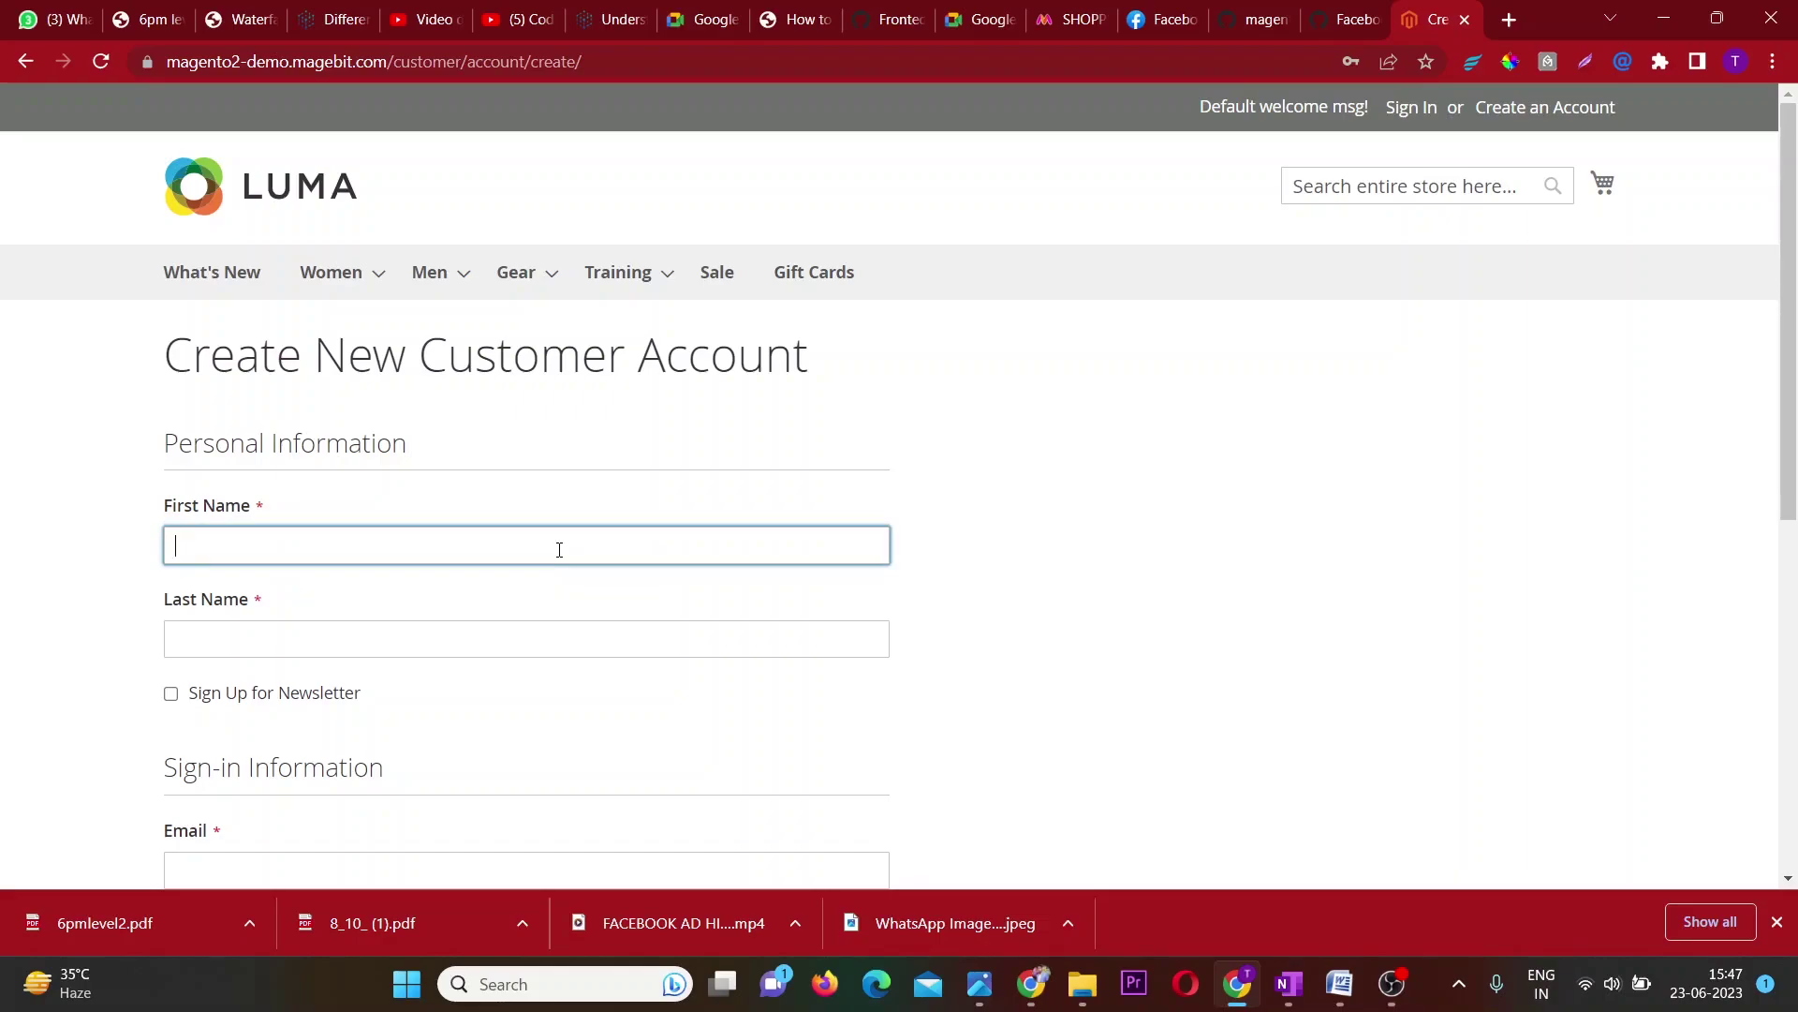
{"action": "key", "text": "Tab"}
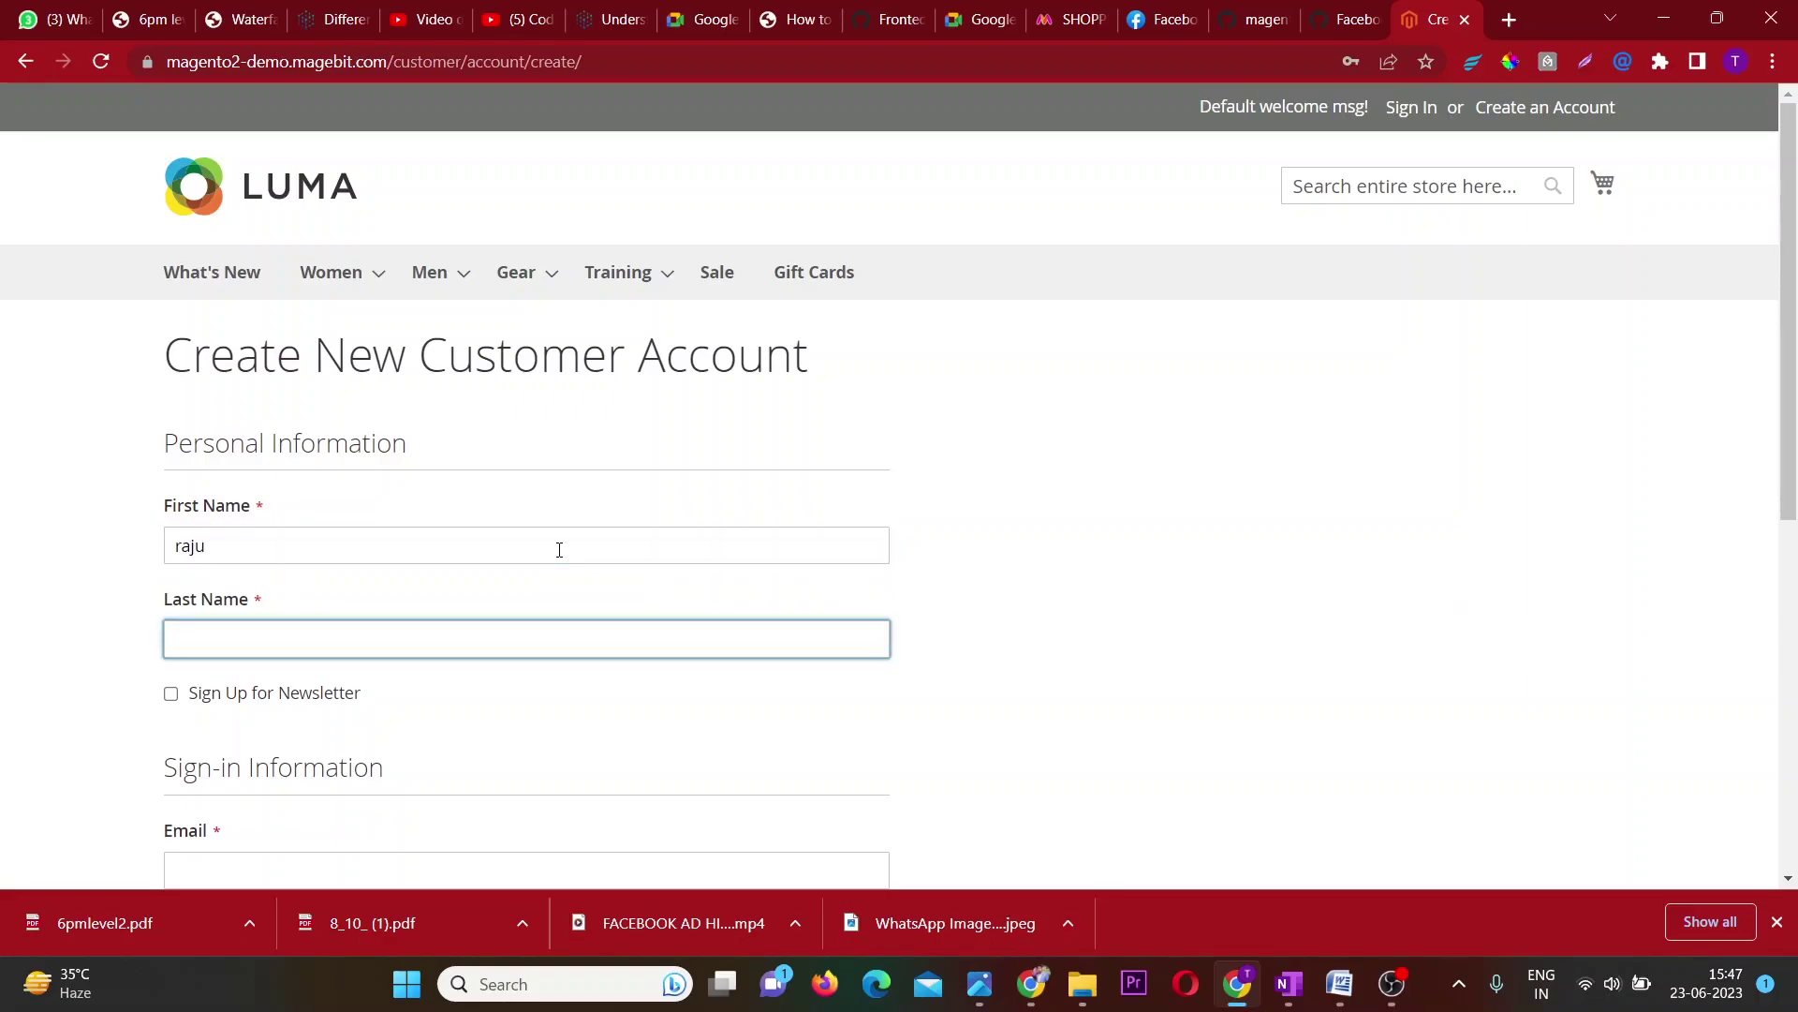
{"action": "key", "text": "Tab"}
{"action": "key", "text": "Tab"}
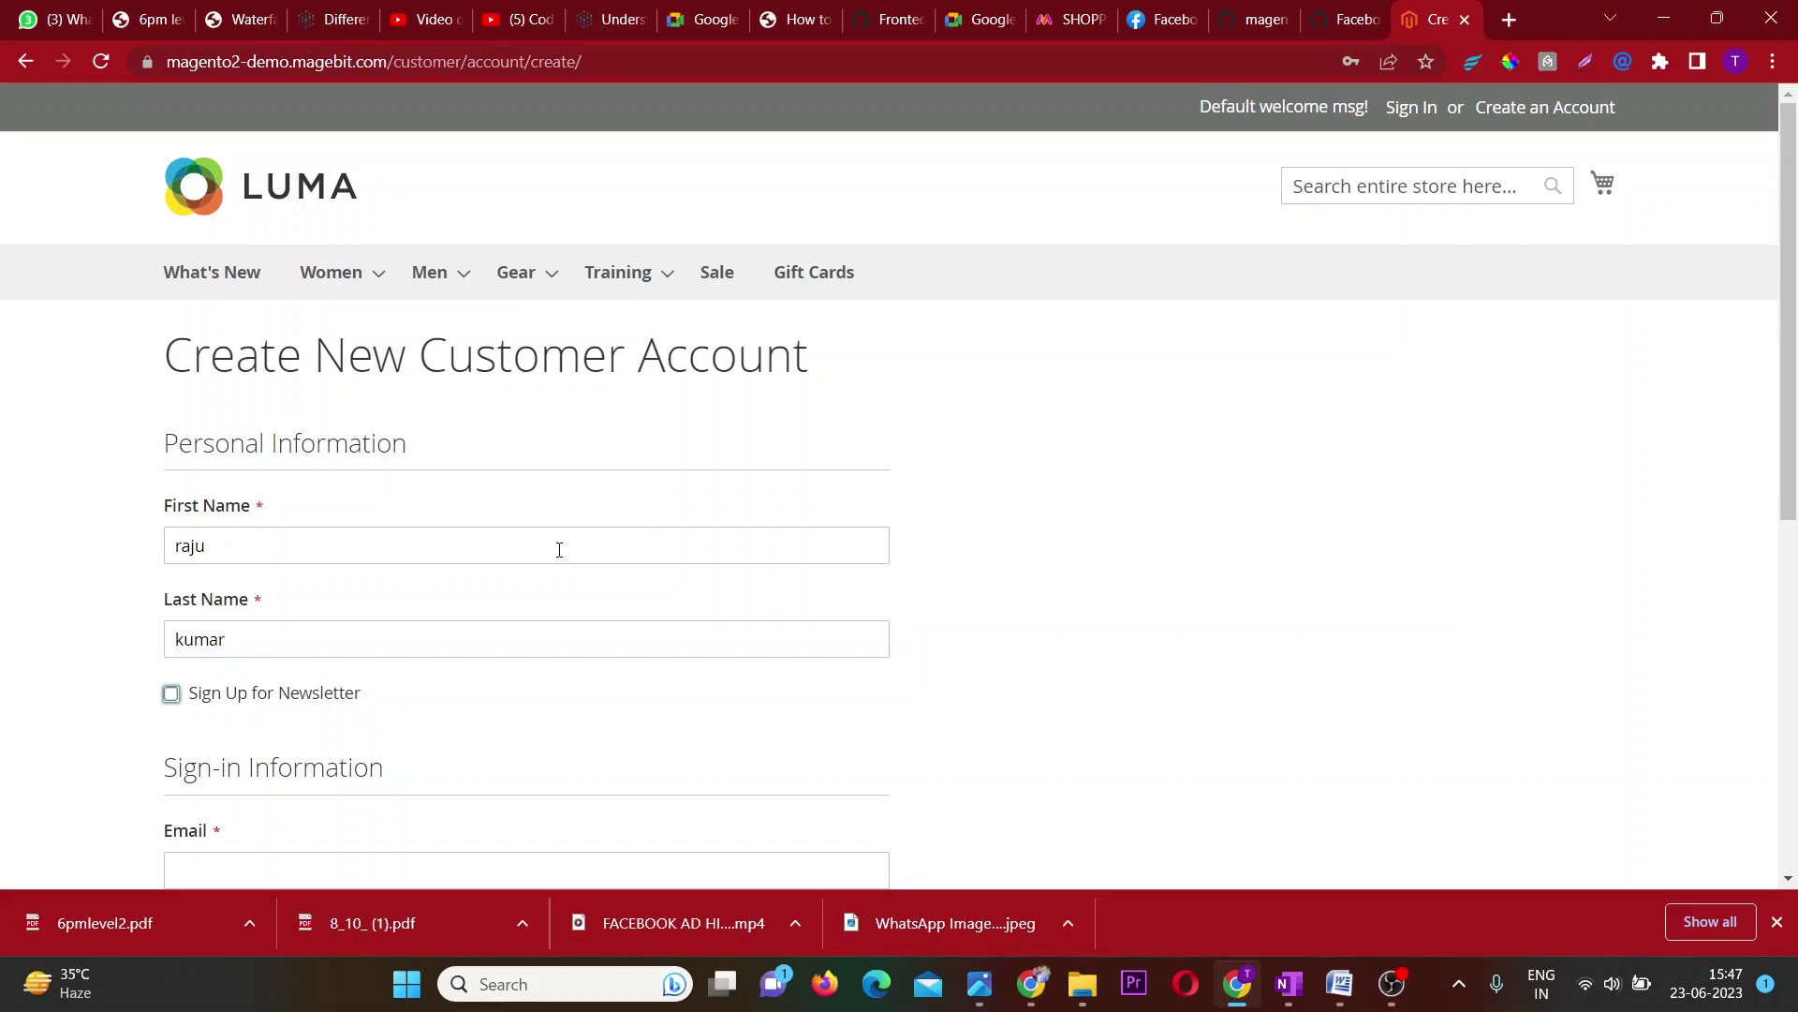
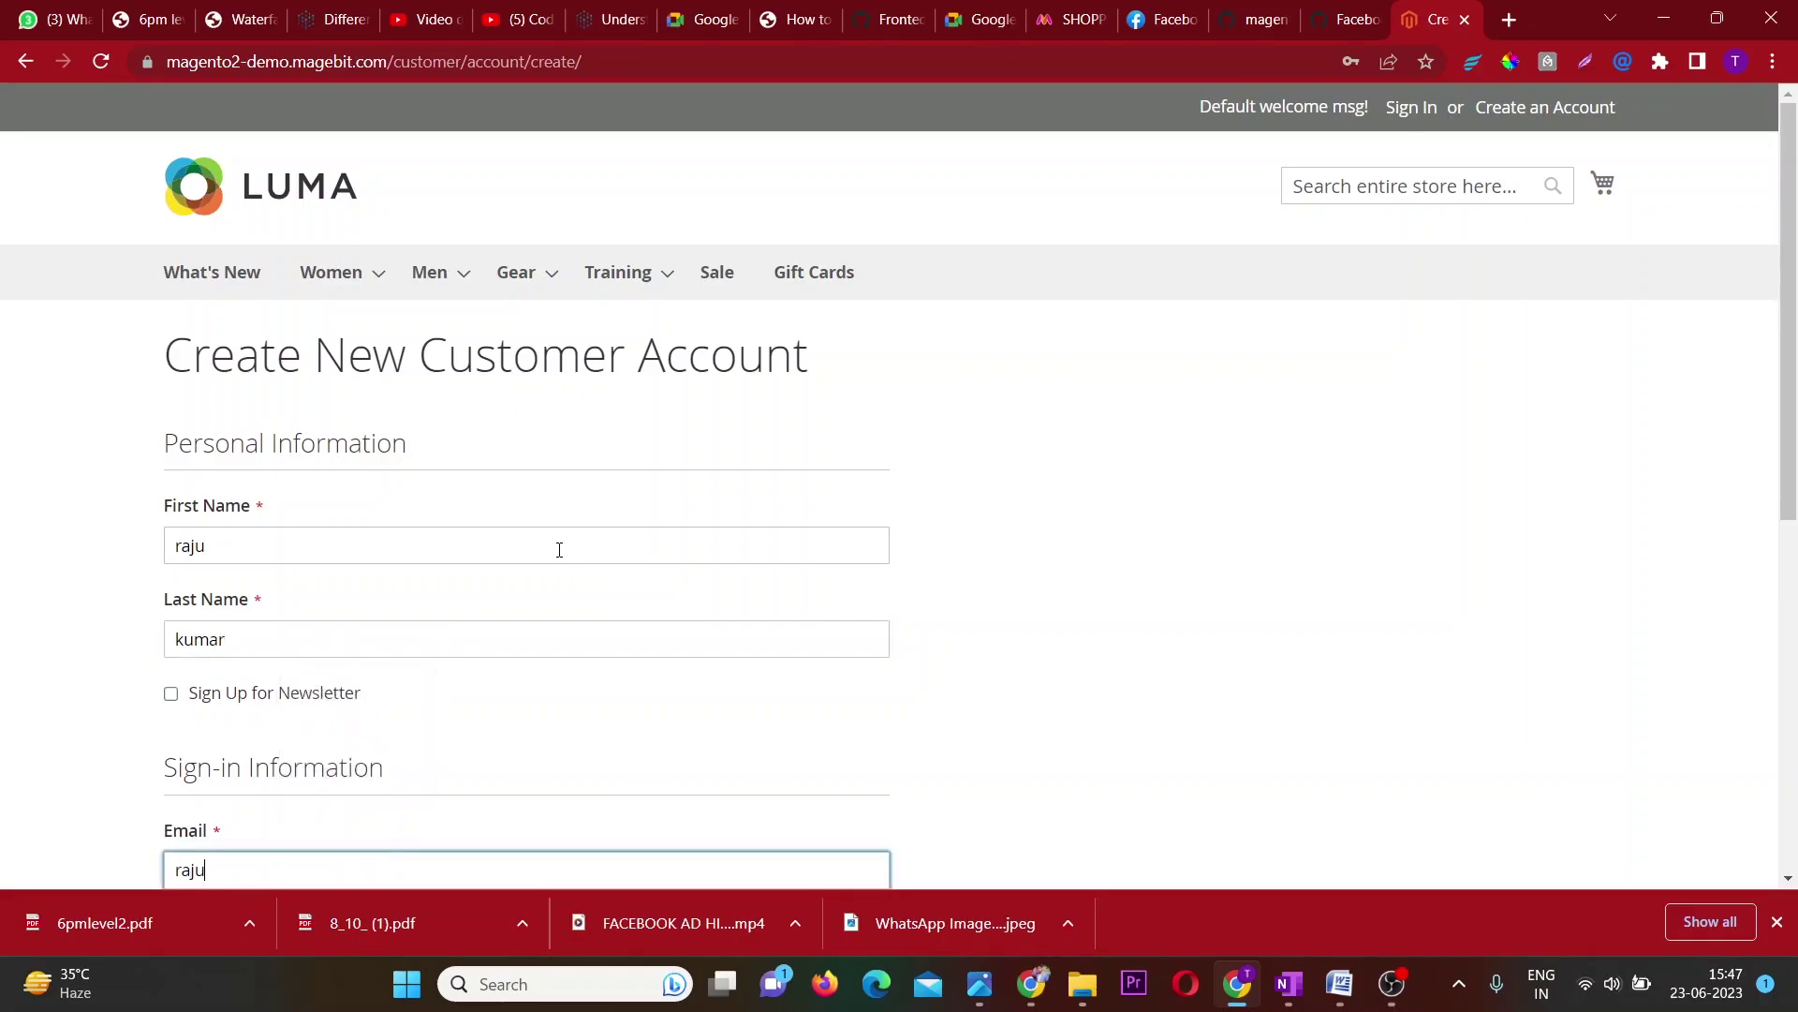
Enter the account password and its confirmation, then submit the registration.
{"action": "key", "text": "Tab"}
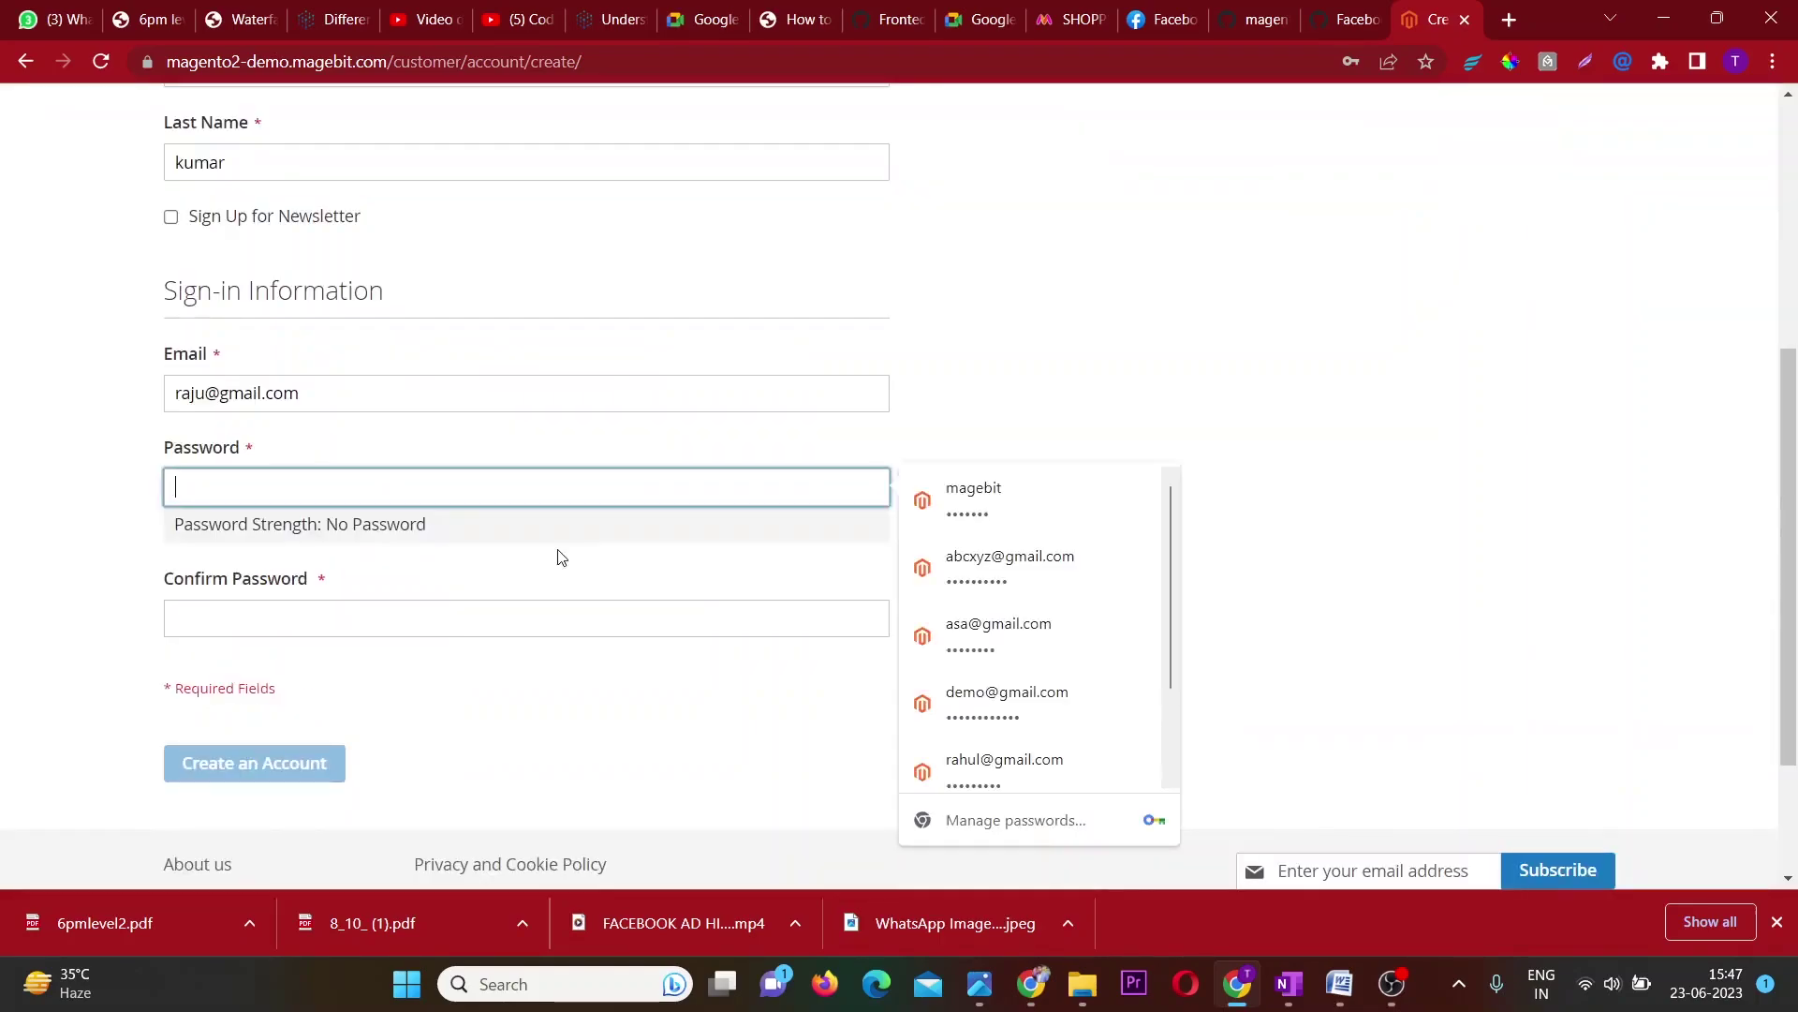
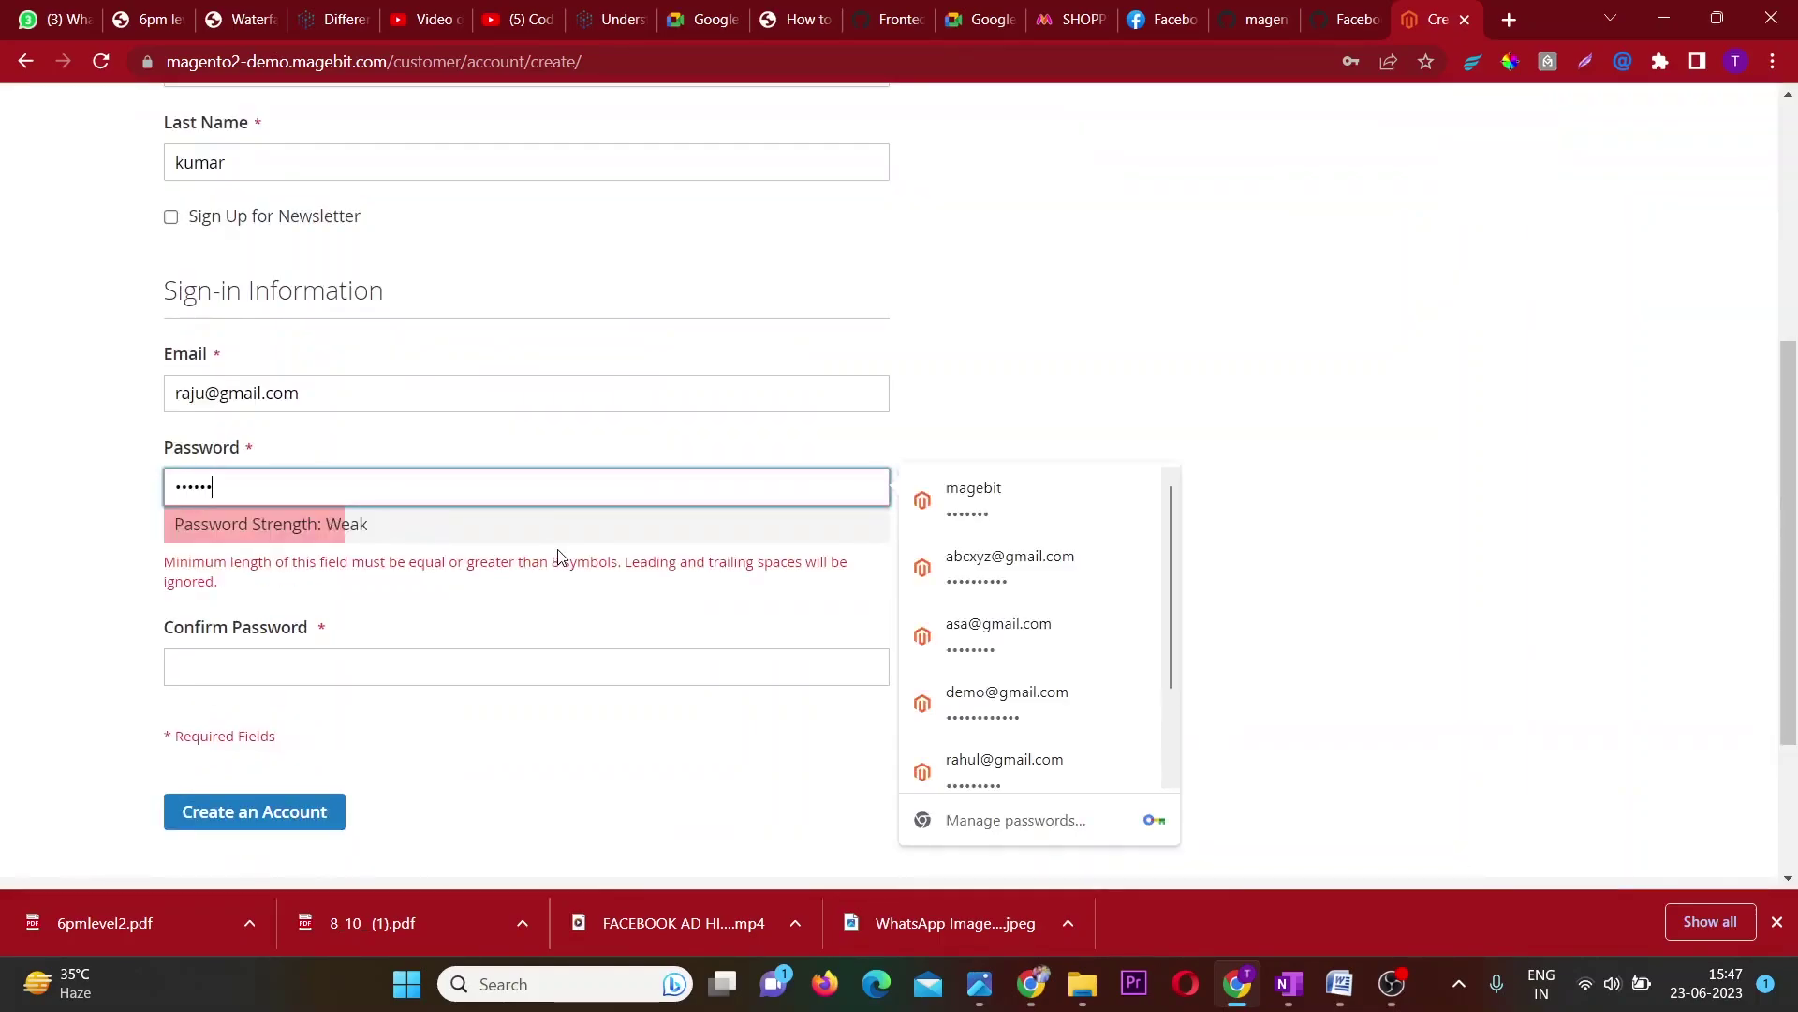
{"action": "key", "text": "Tab"}
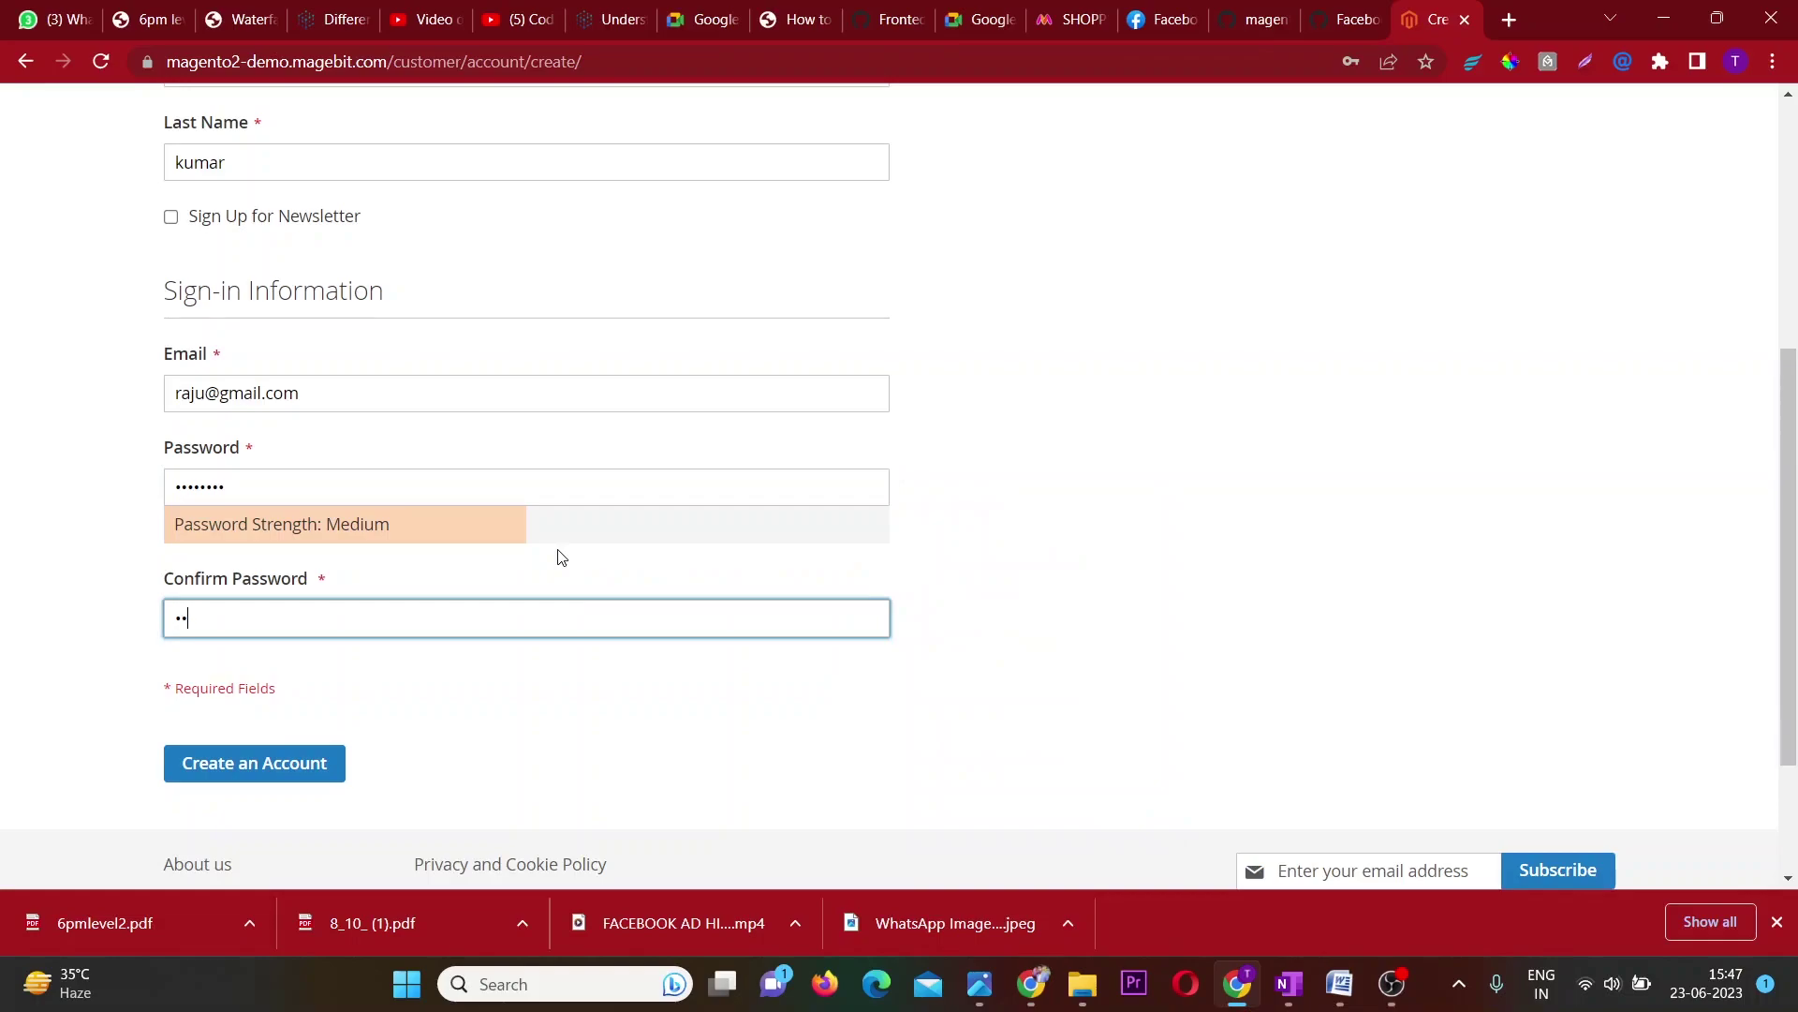
{"action": "key", "text": "Return"}
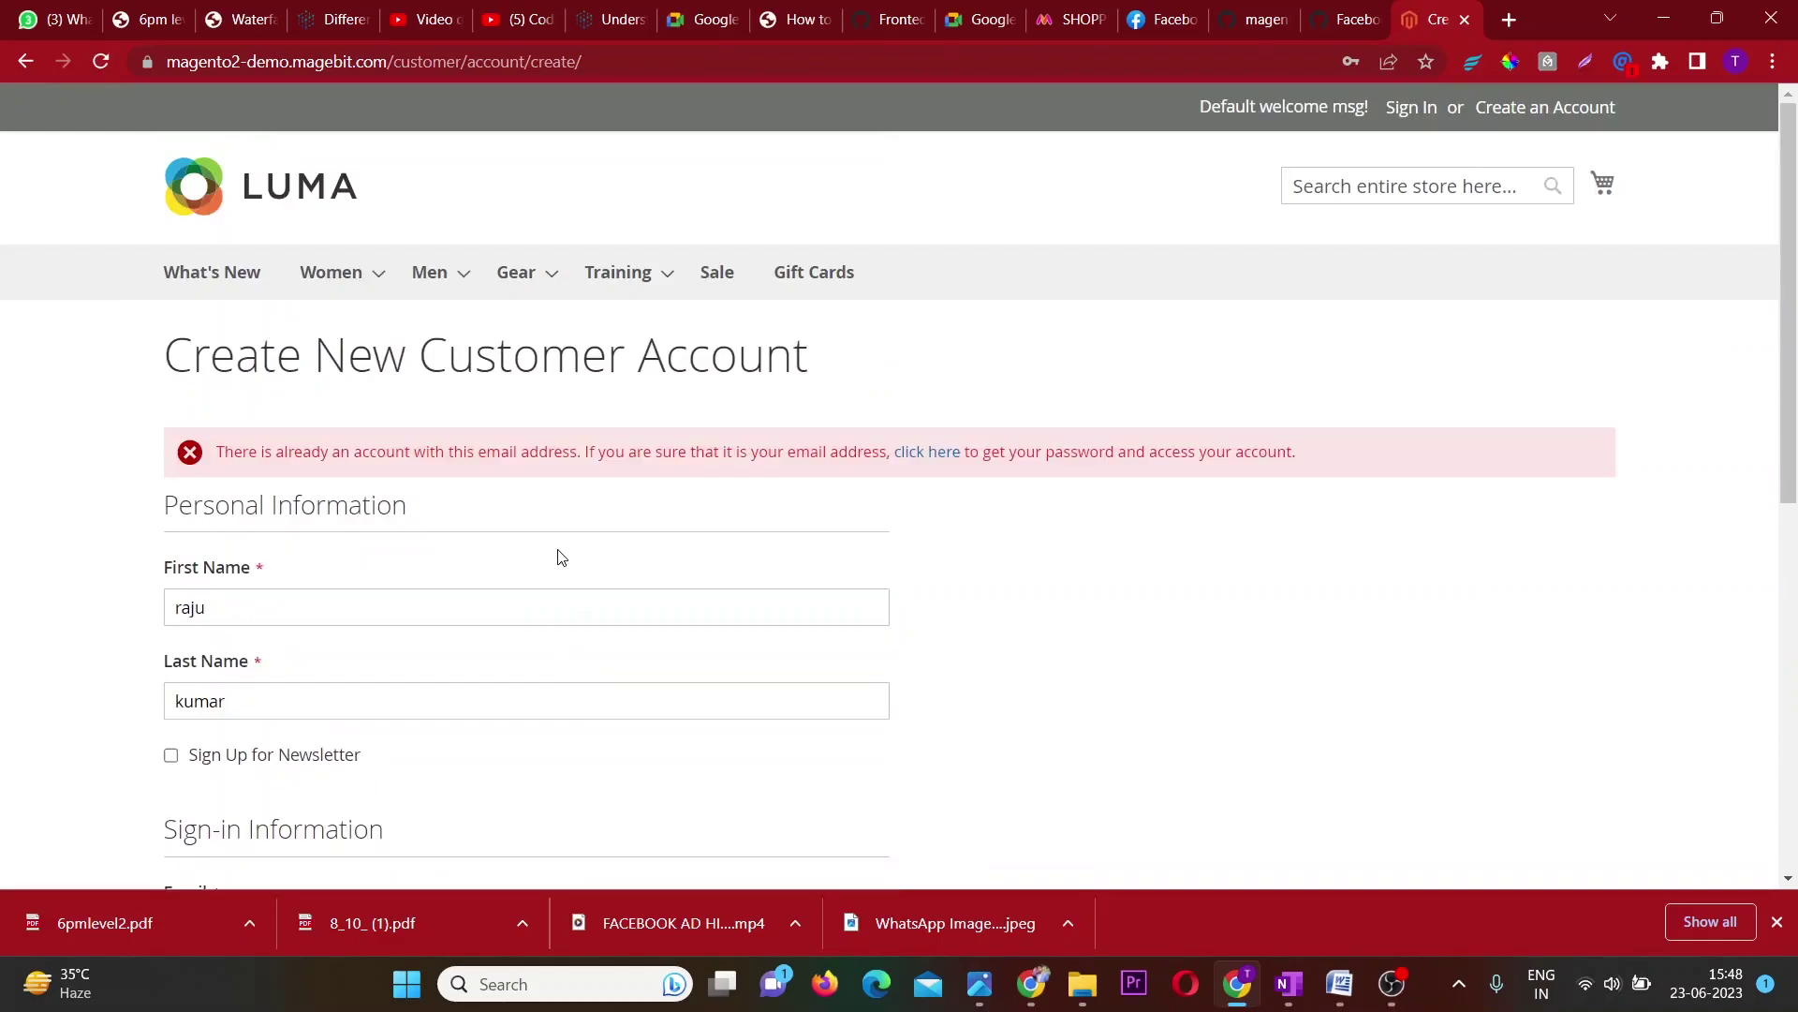
Scroll the returned form and append a 1 to the e-mail address.
{"action": "scroll", "coordinate": [263, 592], "scroll_direction": "down", "scroll_amount": 2}
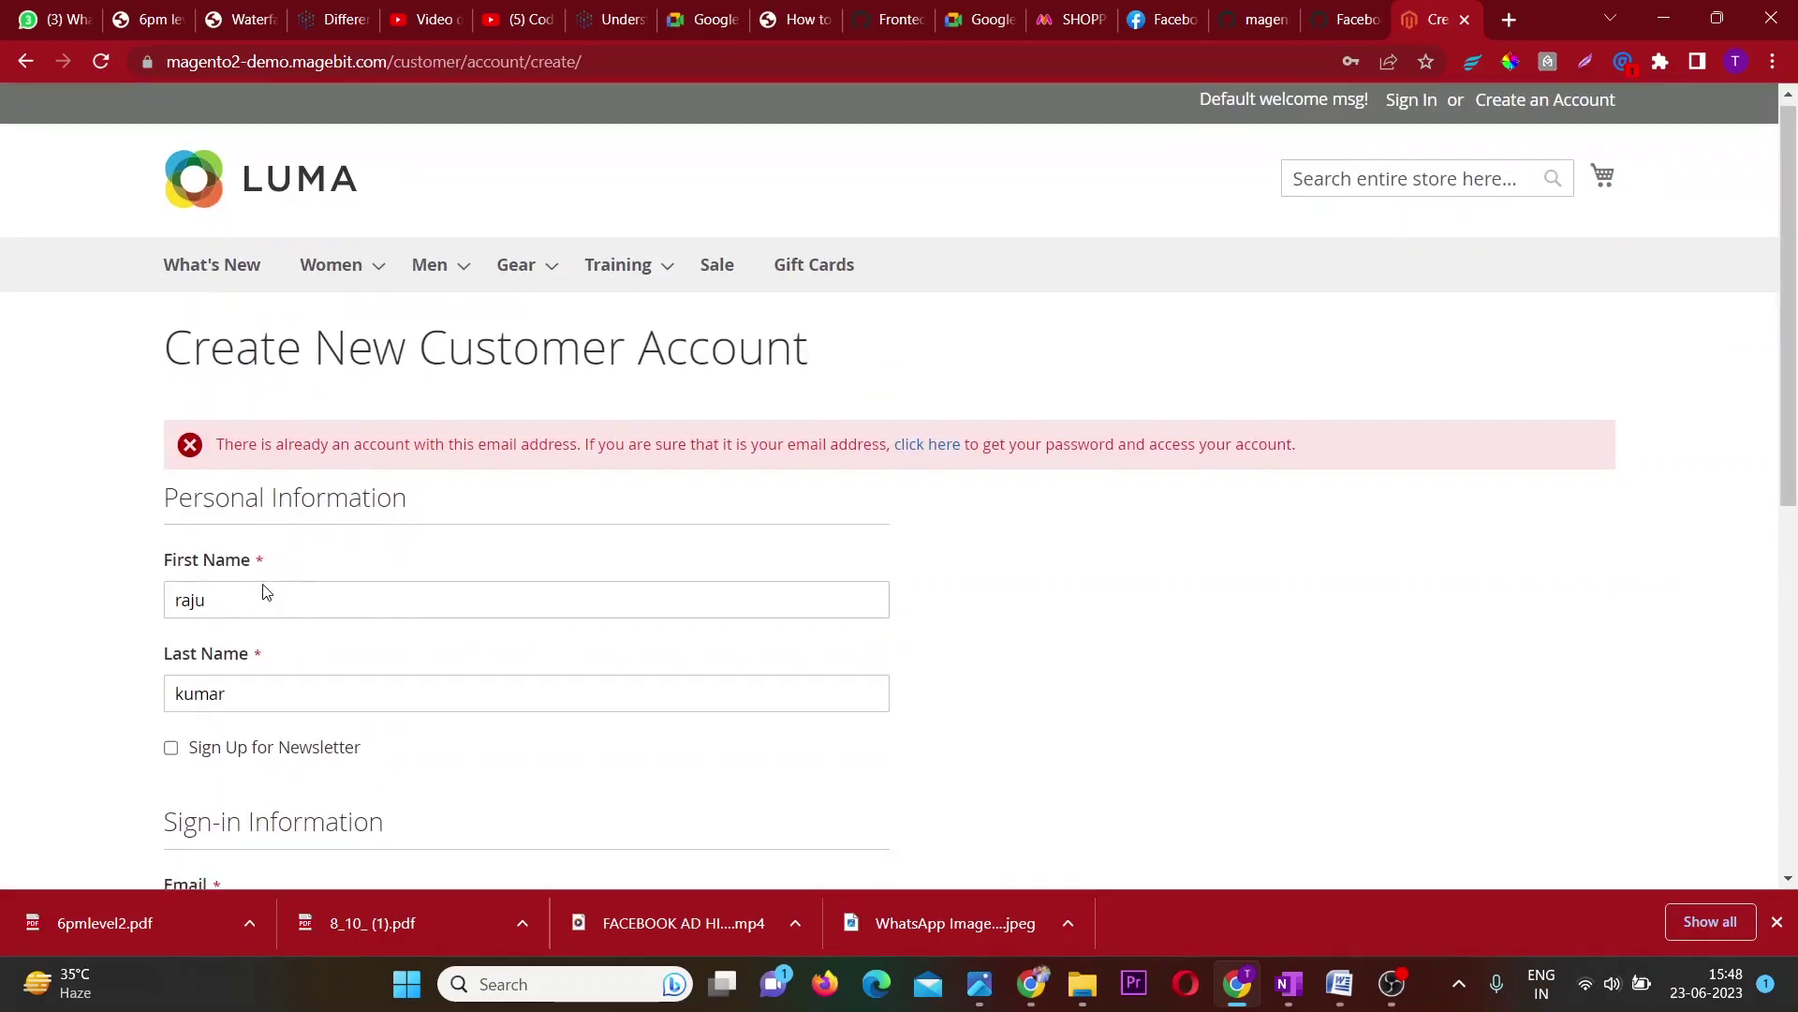
{"action": "scroll", "coordinate": [263, 592], "scroll_direction": "down", "scroll_amount": 2}
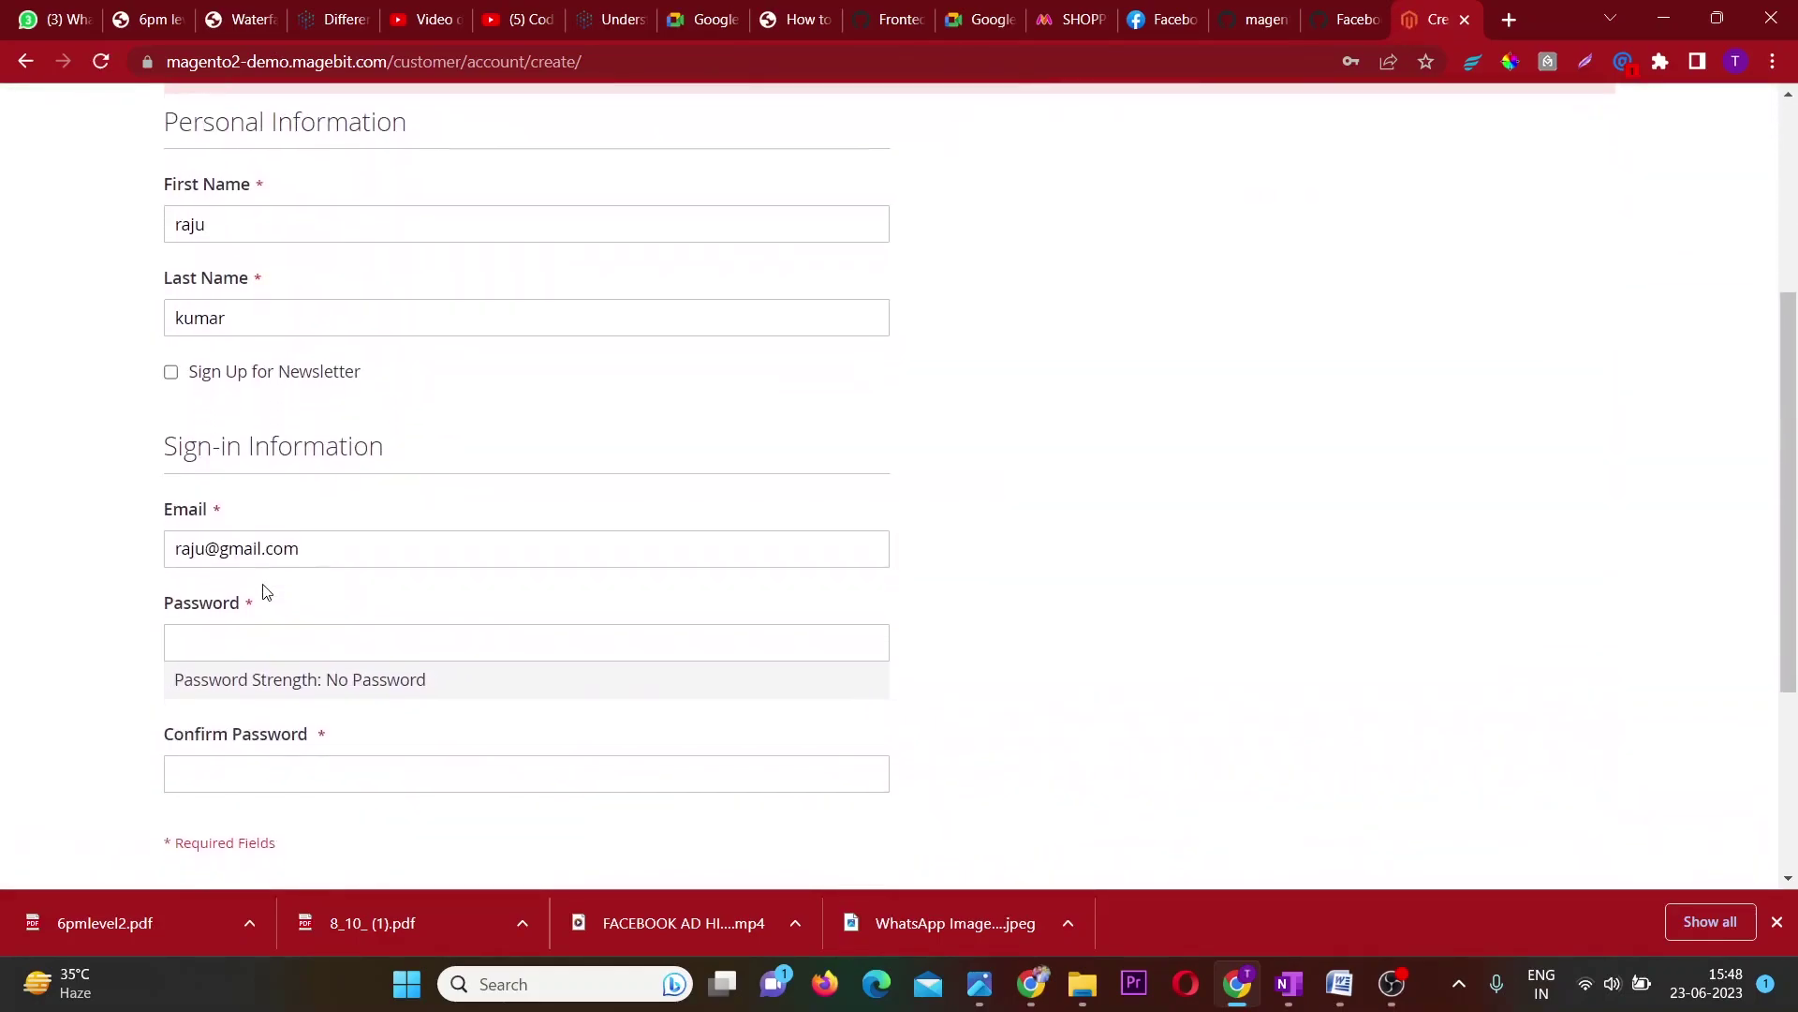
{"action": "scroll", "coordinate": [264, 589], "scroll_direction": "up", "scroll_amount": 4}
{"action": "scroll", "coordinate": [264, 585], "scroll_direction": "up", "scroll_amount": 2}
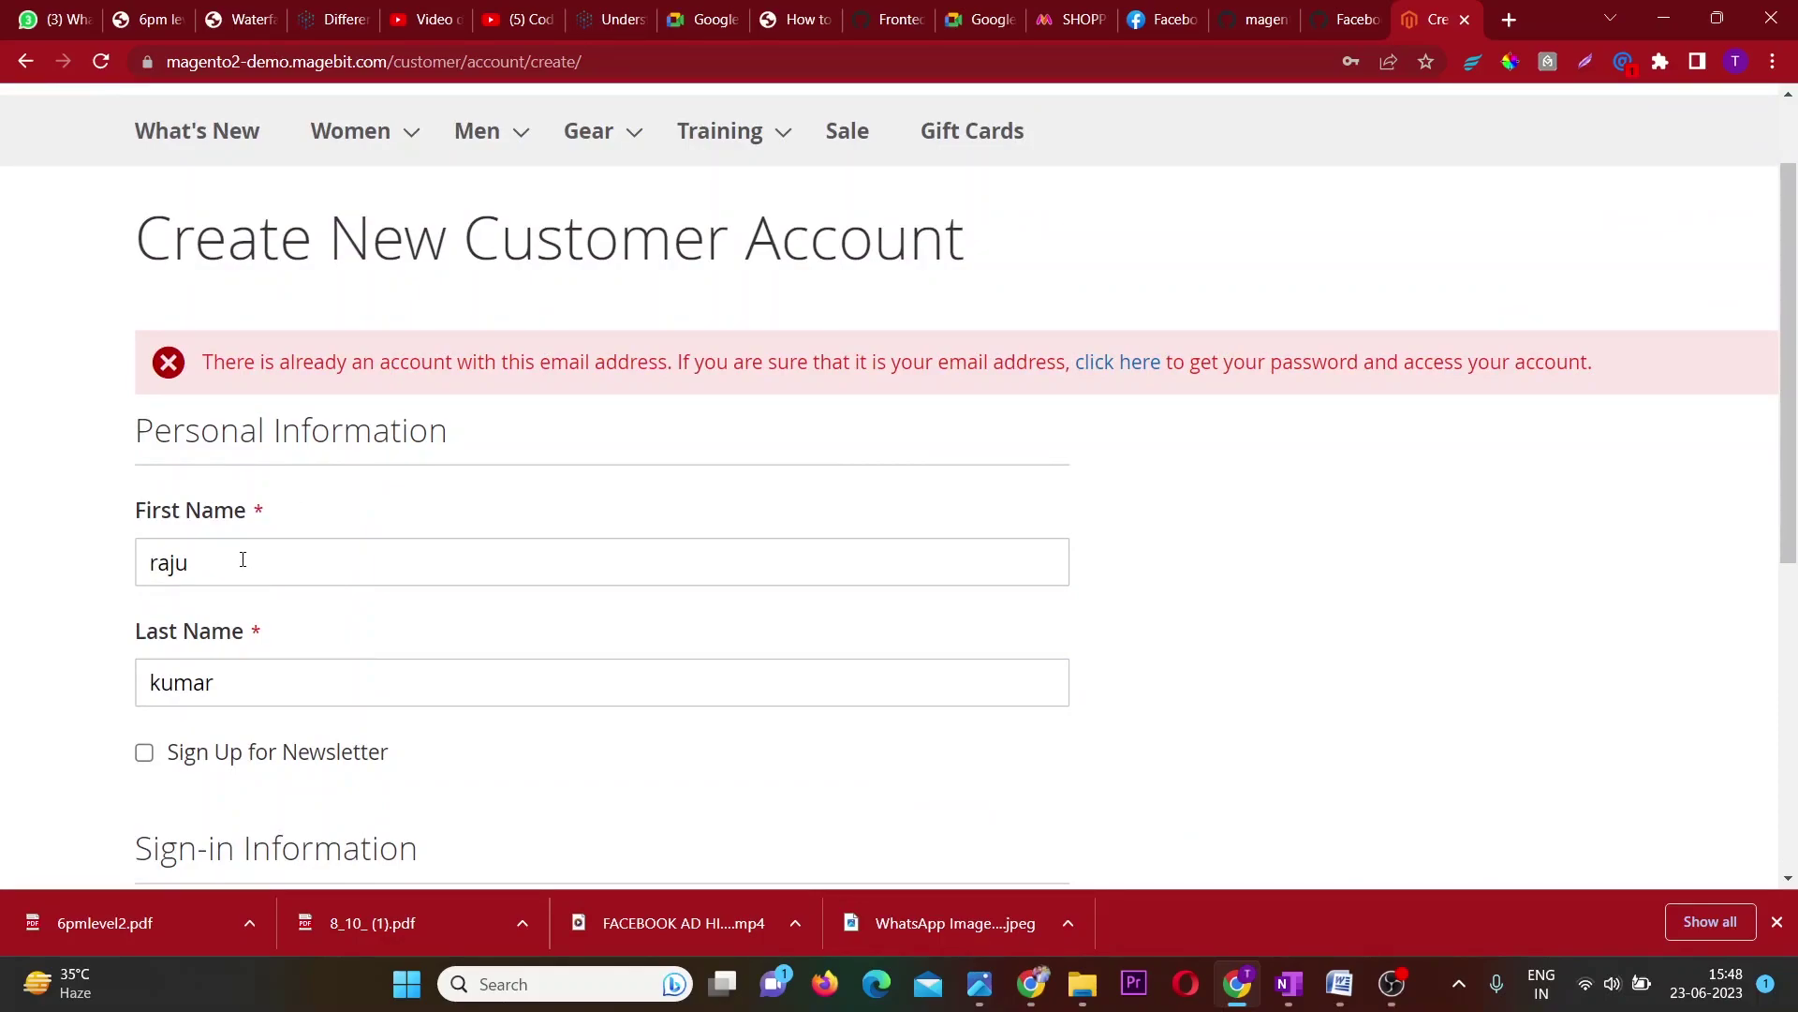
{"action": "scroll", "coordinate": [242, 559], "scroll_direction": "down", "scroll_amount": 2}
{"action": "scroll", "coordinate": [241, 554], "scroll_direction": "down", "scroll_amount": 3}
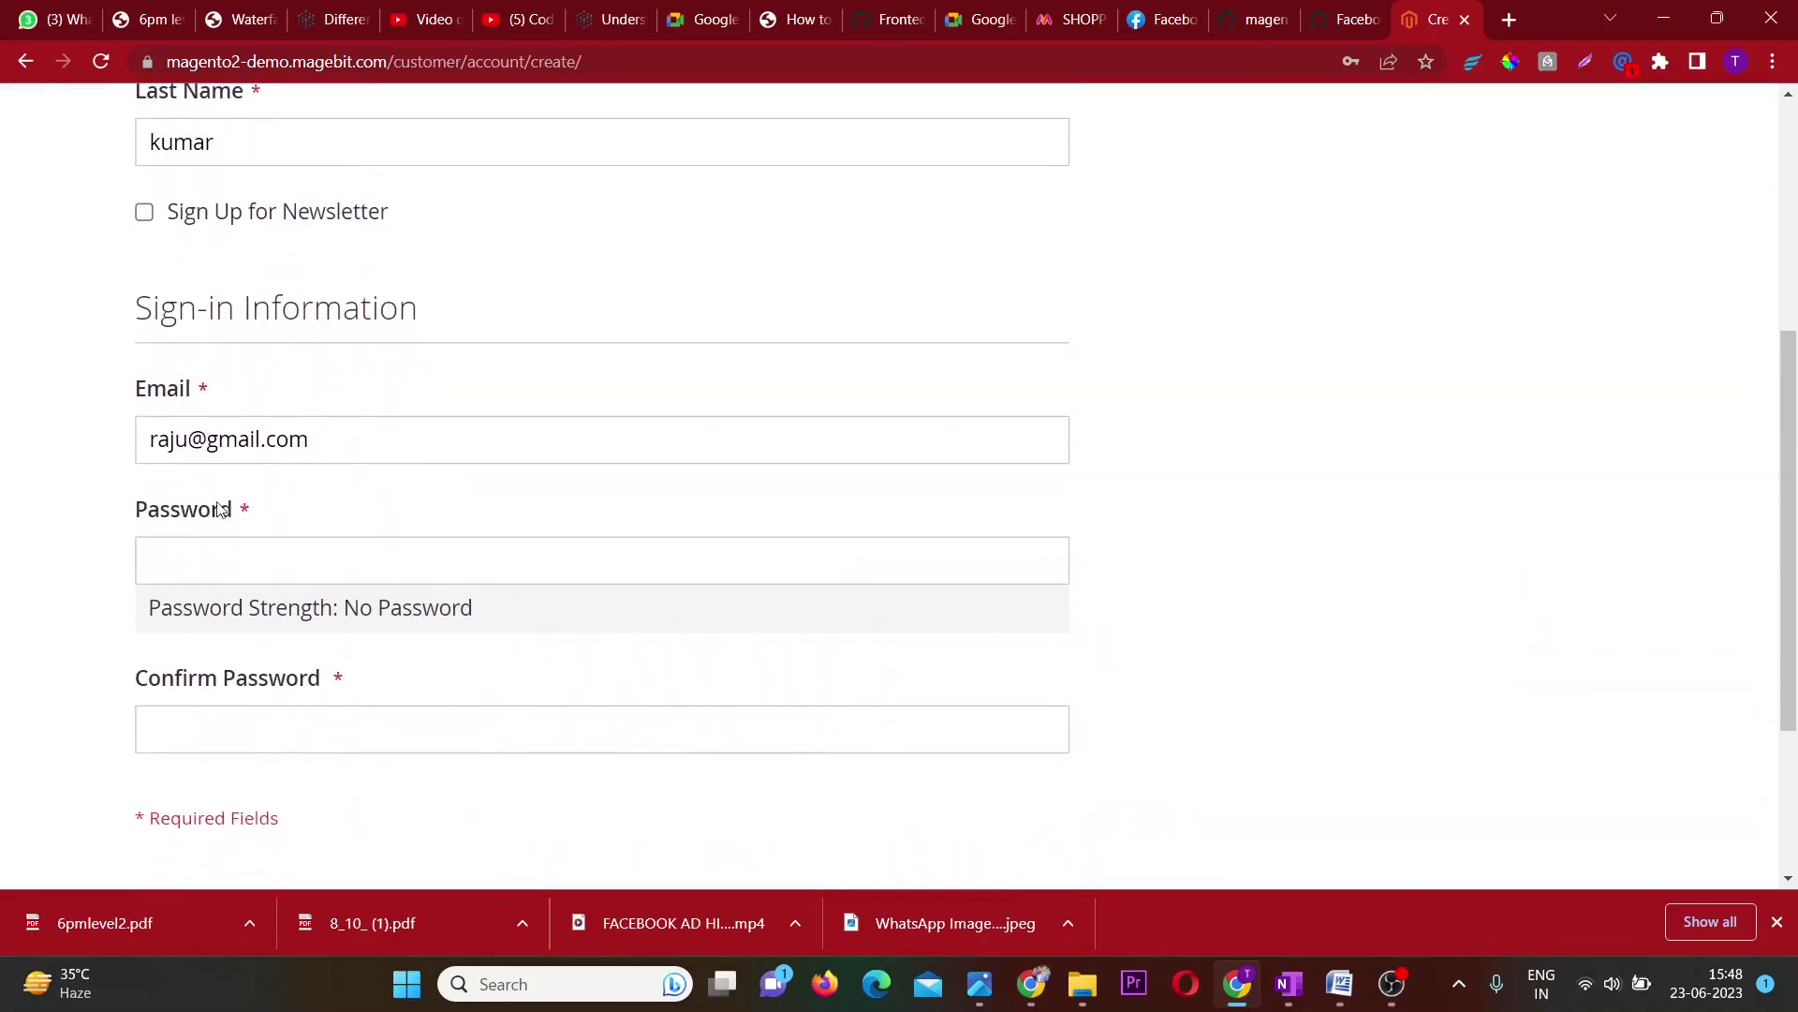
{"action": "left_click", "coordinate": [188, 442]}
{"action": "type", "text": "1"}
Re-enter the new password and its confirmation, and resubmit the registration.
{"action": "left_click", "coordinate": [204, 567]}
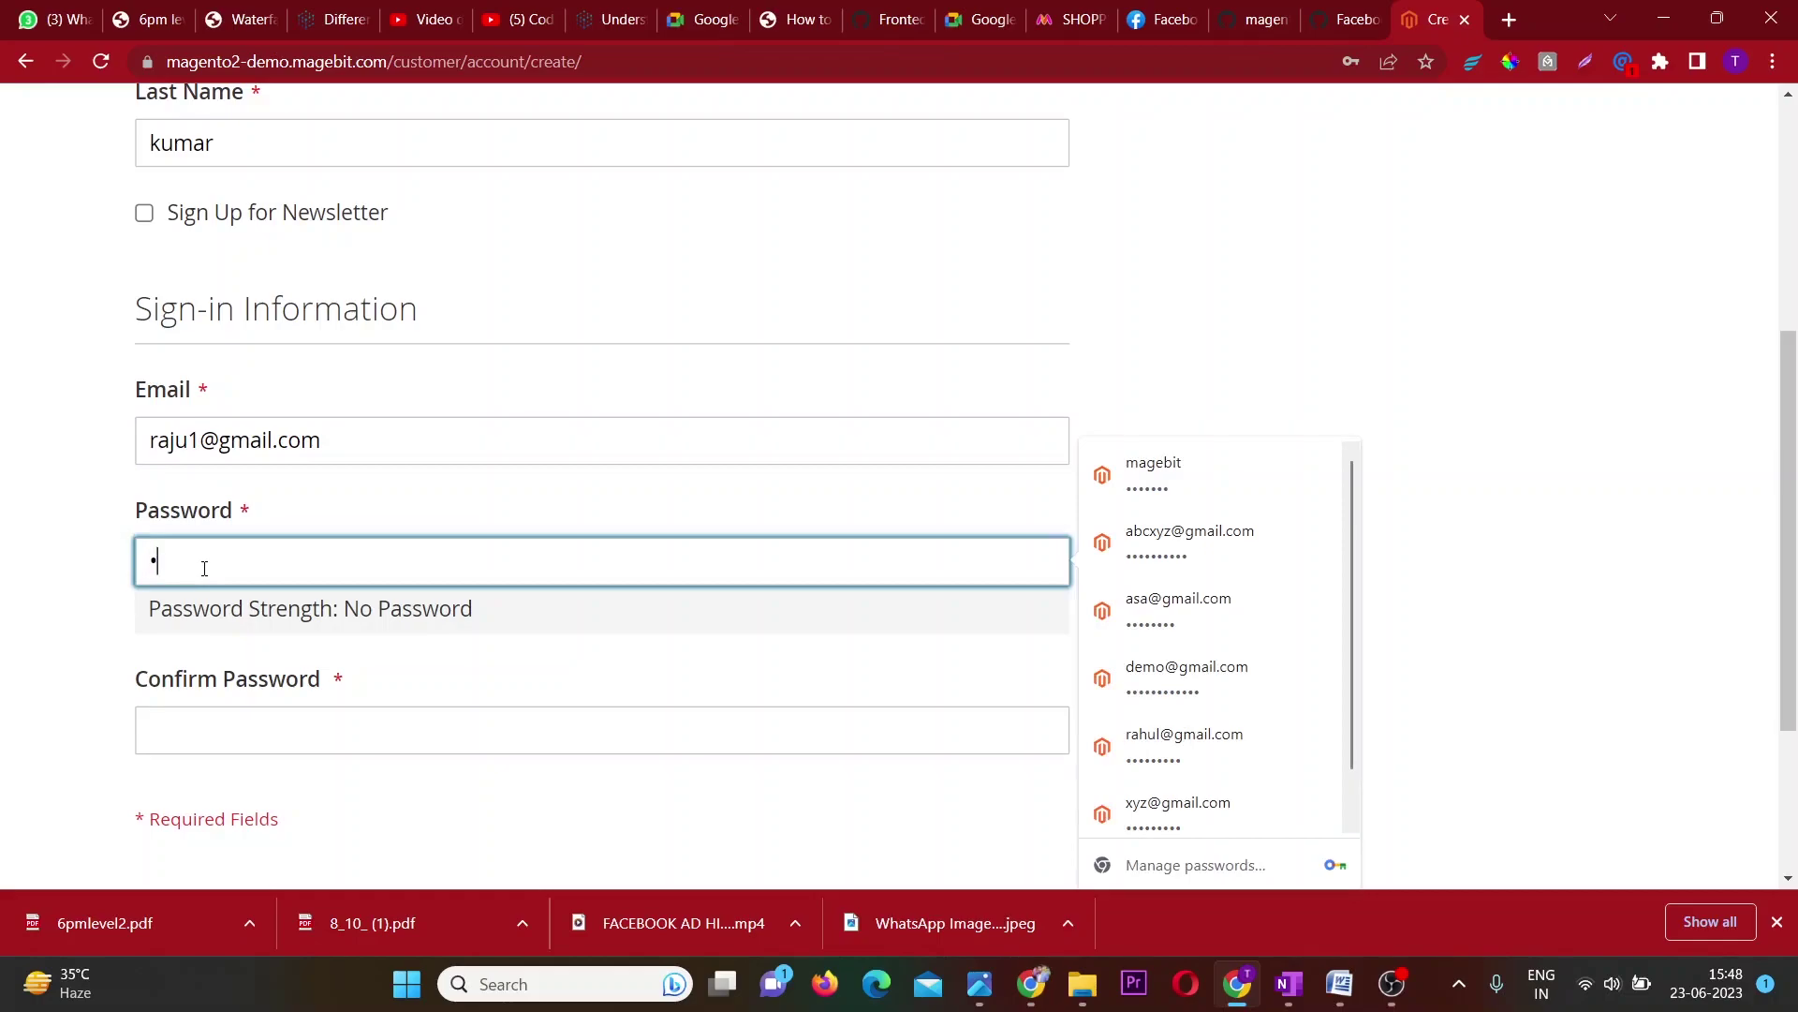
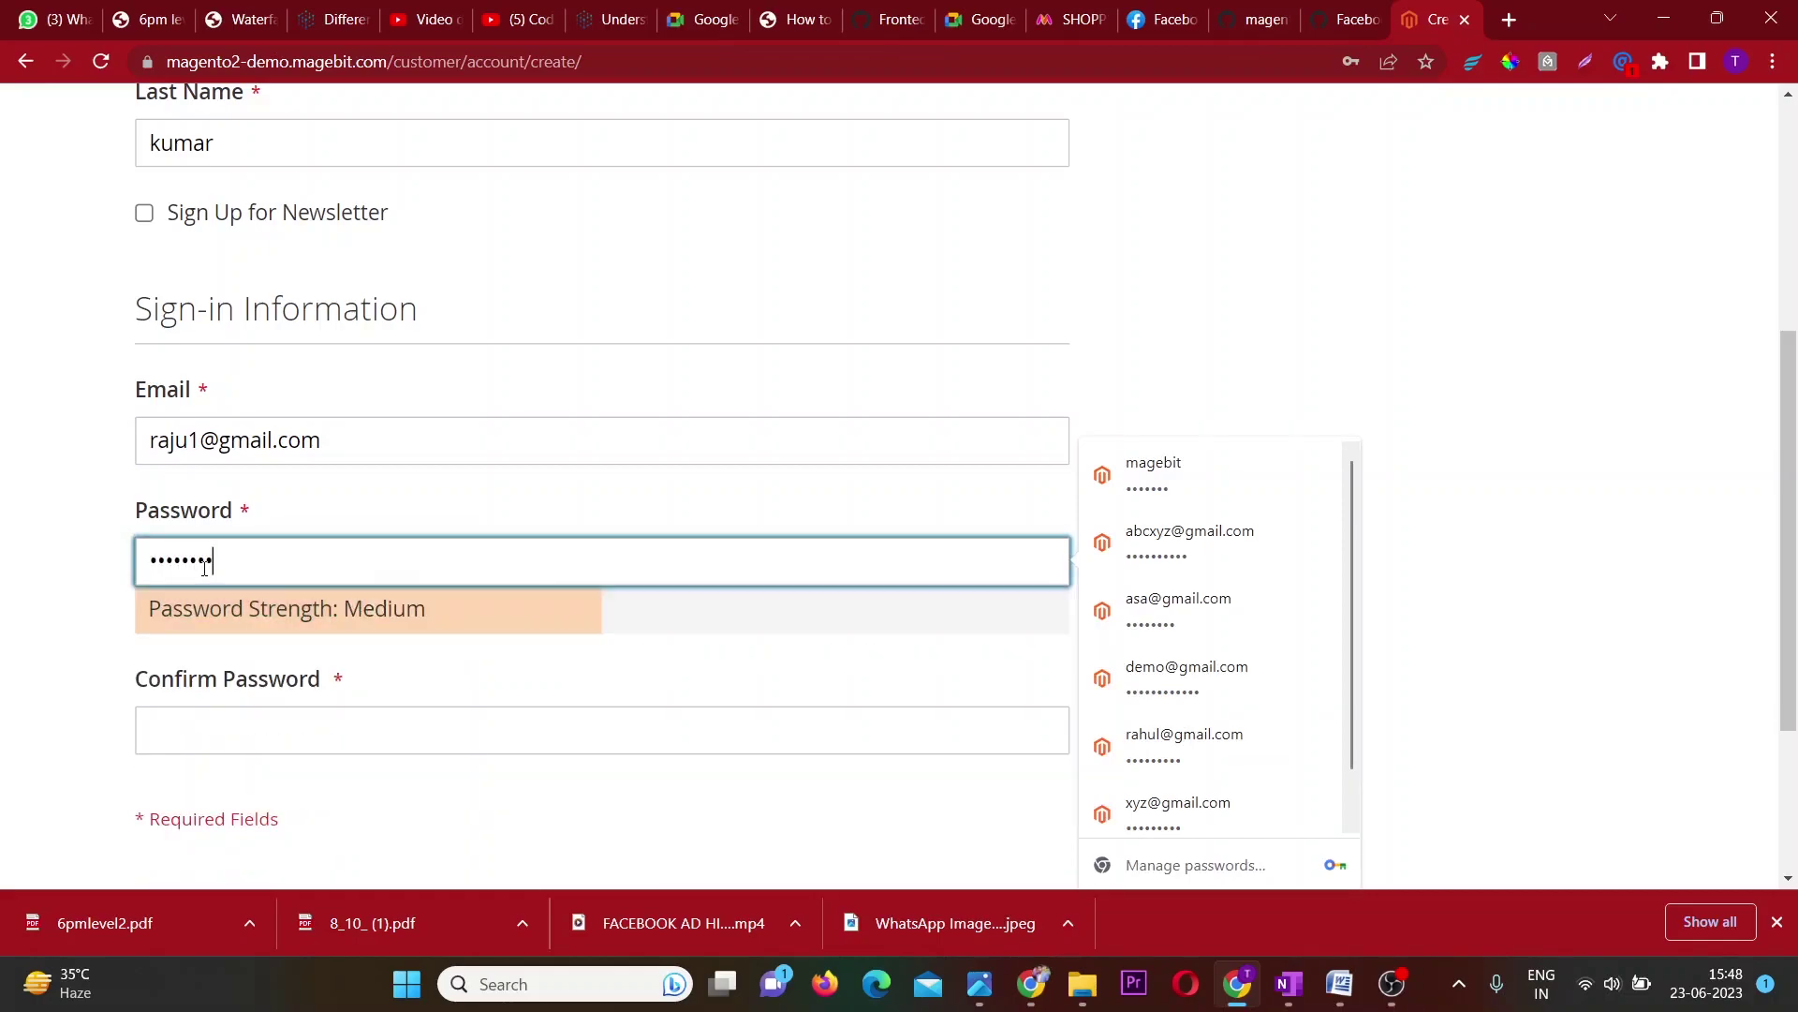
{"action": "key", "text": "Tab"}
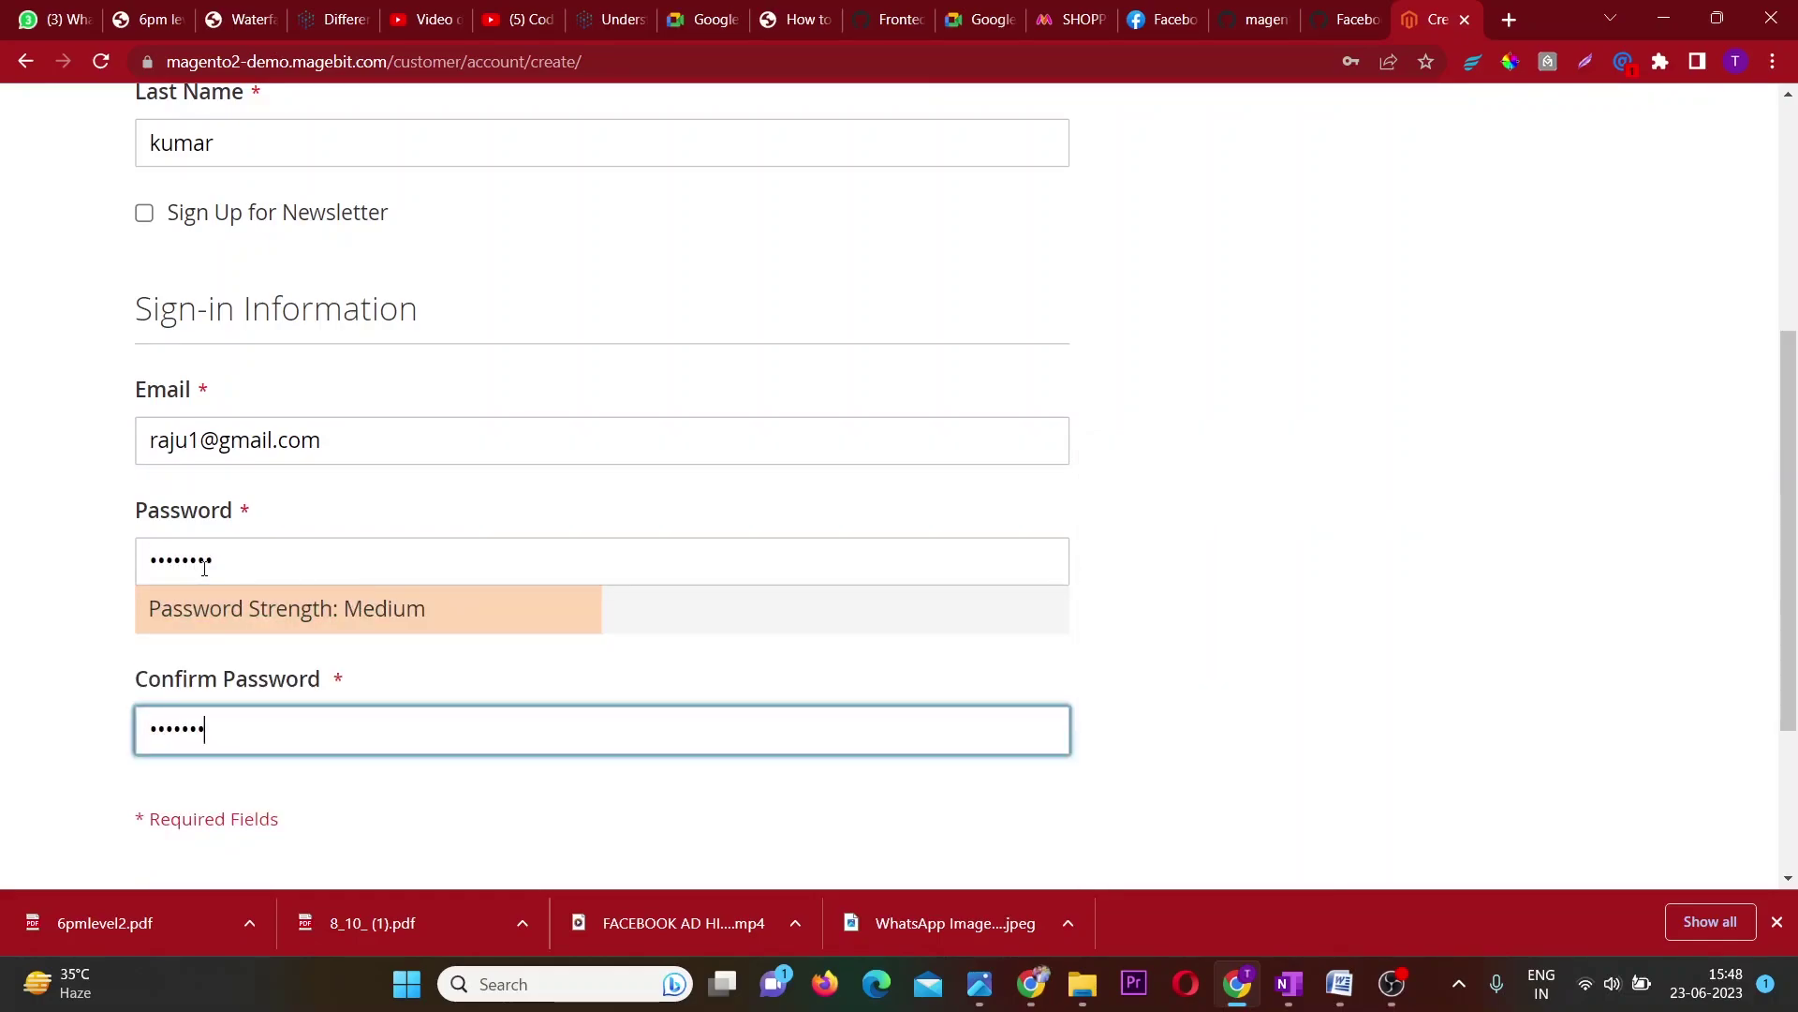
{"action": "key", "text": "Return"}
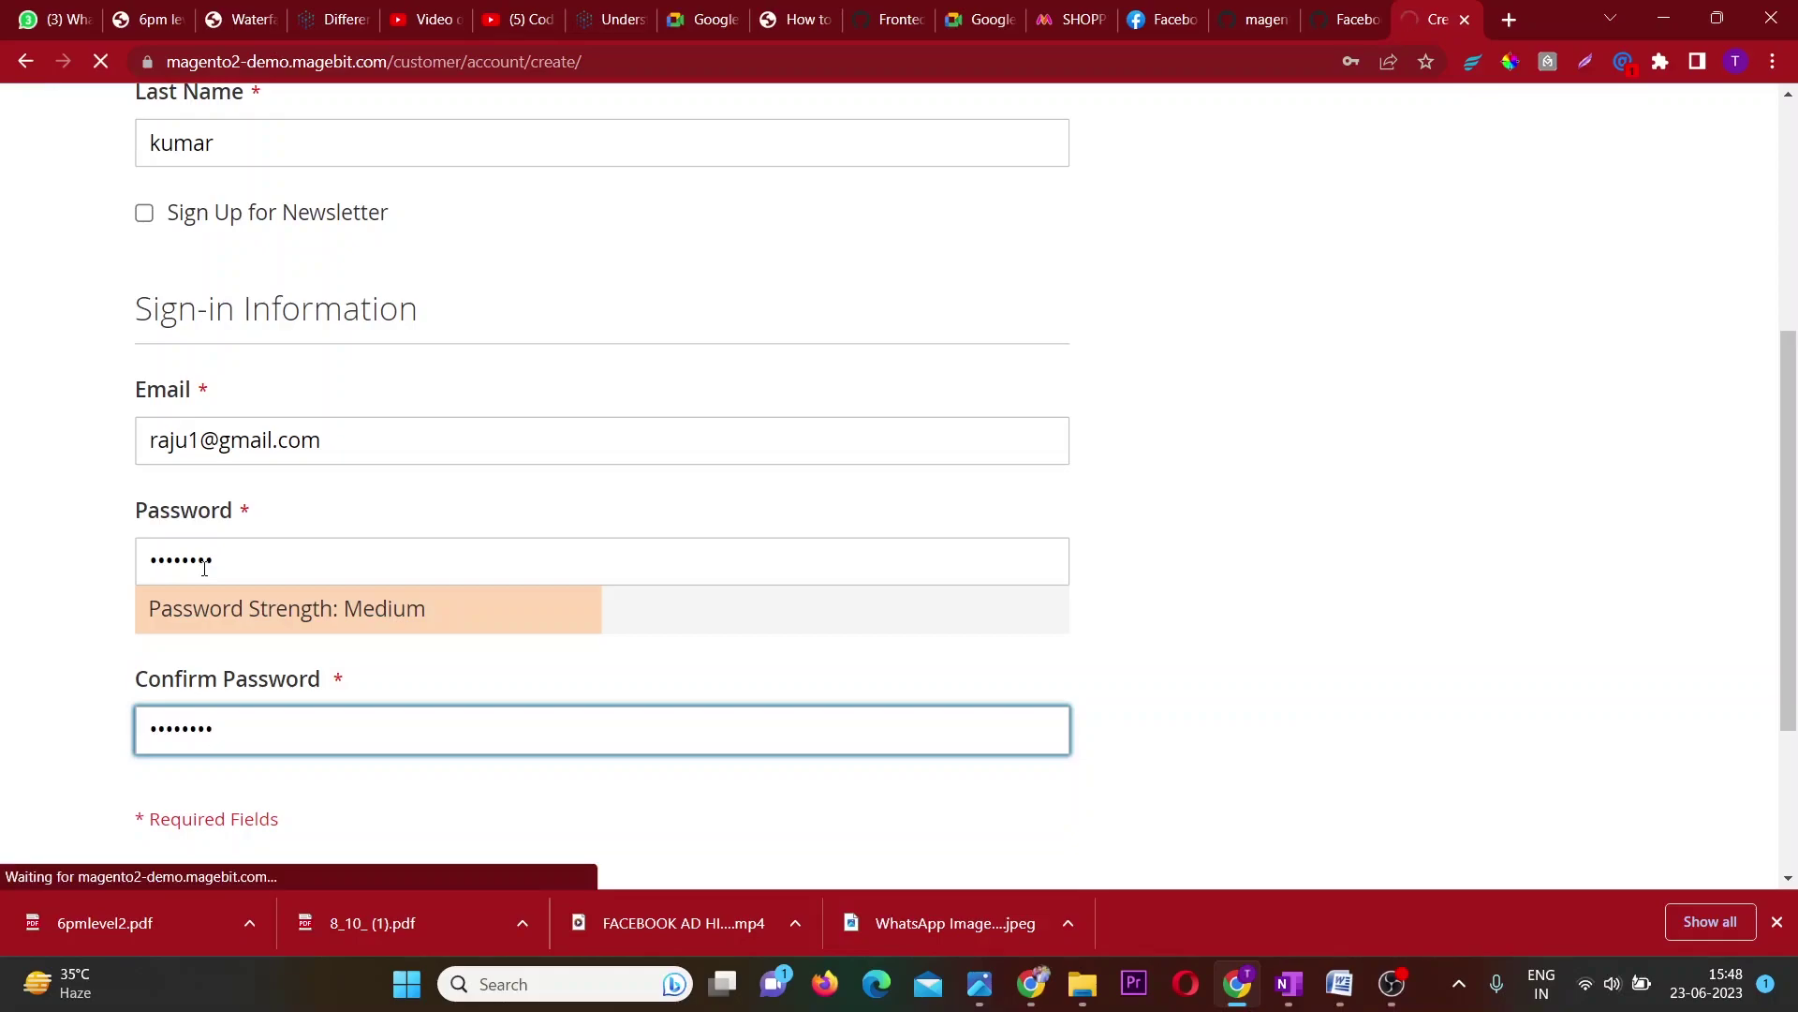
{"action": "scroll", "coordinate": [204, 568], "scroll_direction": "up", "scroll_amount": 1}
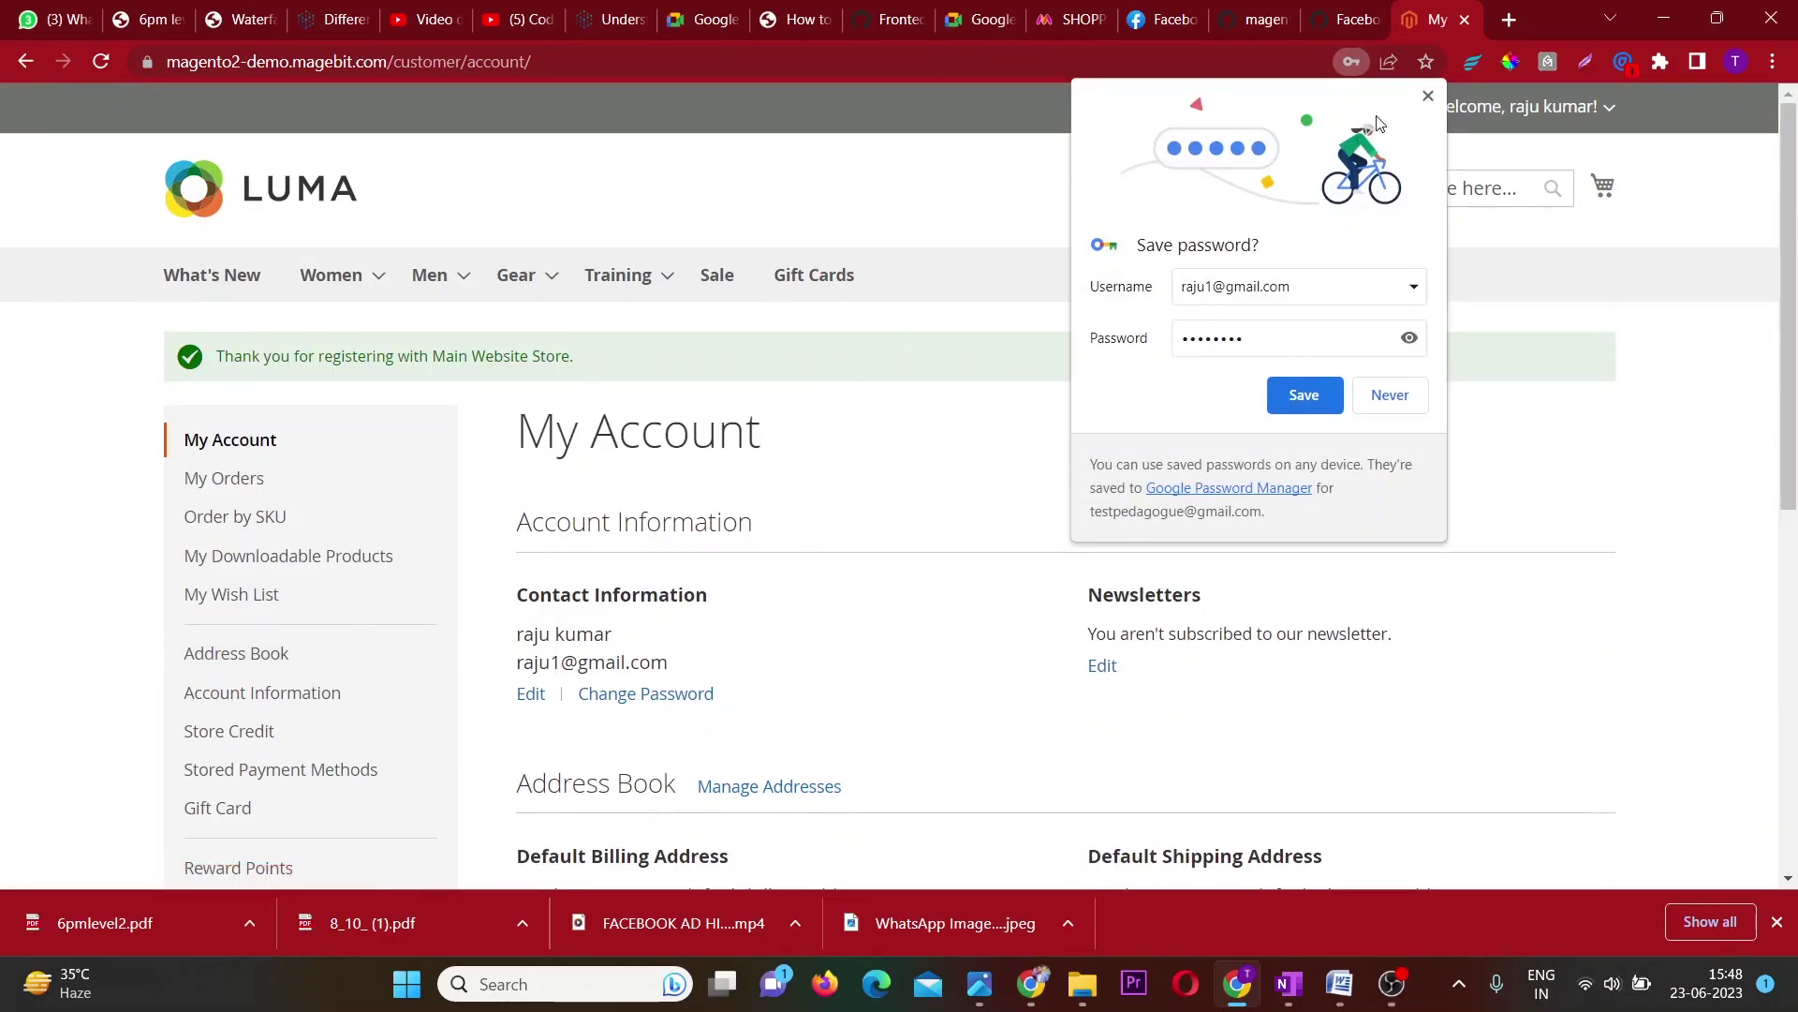
Dismiss Chrome's Save password prompt and review the My Account contact and address details.
{"action": "left_click", "coordinate": [1426, 101]}
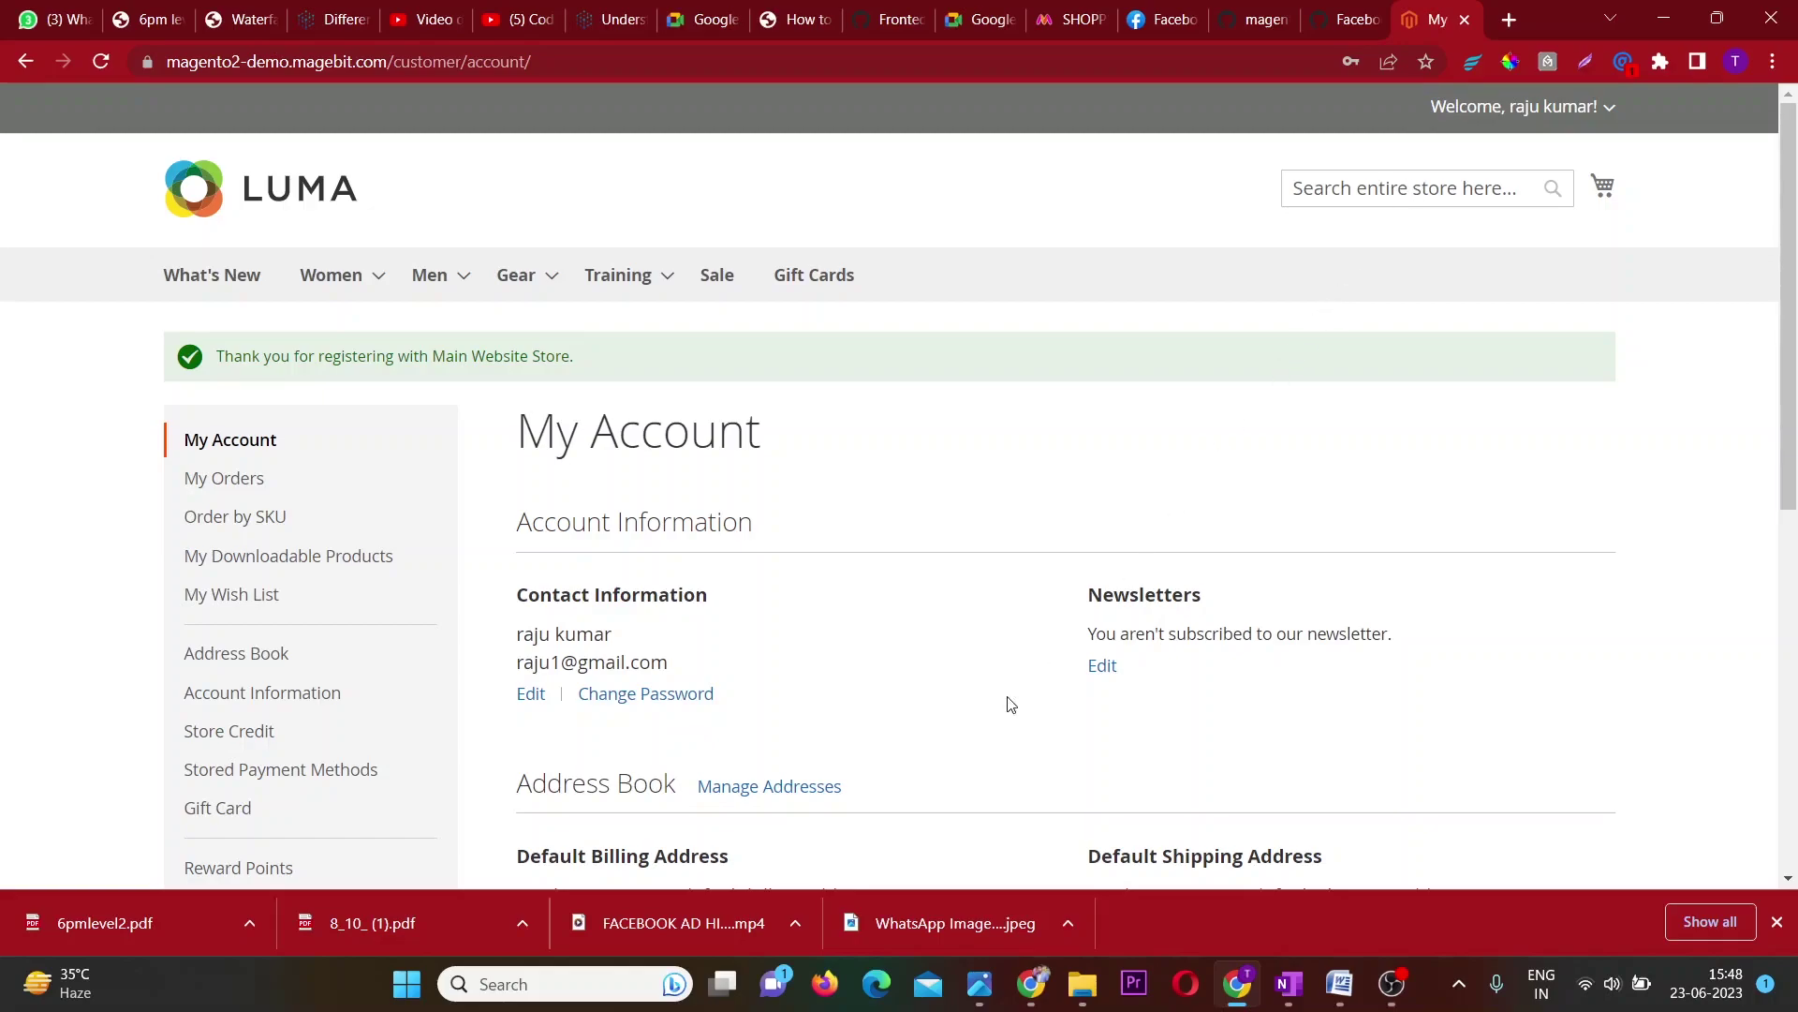
{"action": "left_click_drag", "start_coordinate": [661, 665], "coordinate": [462, 643]}
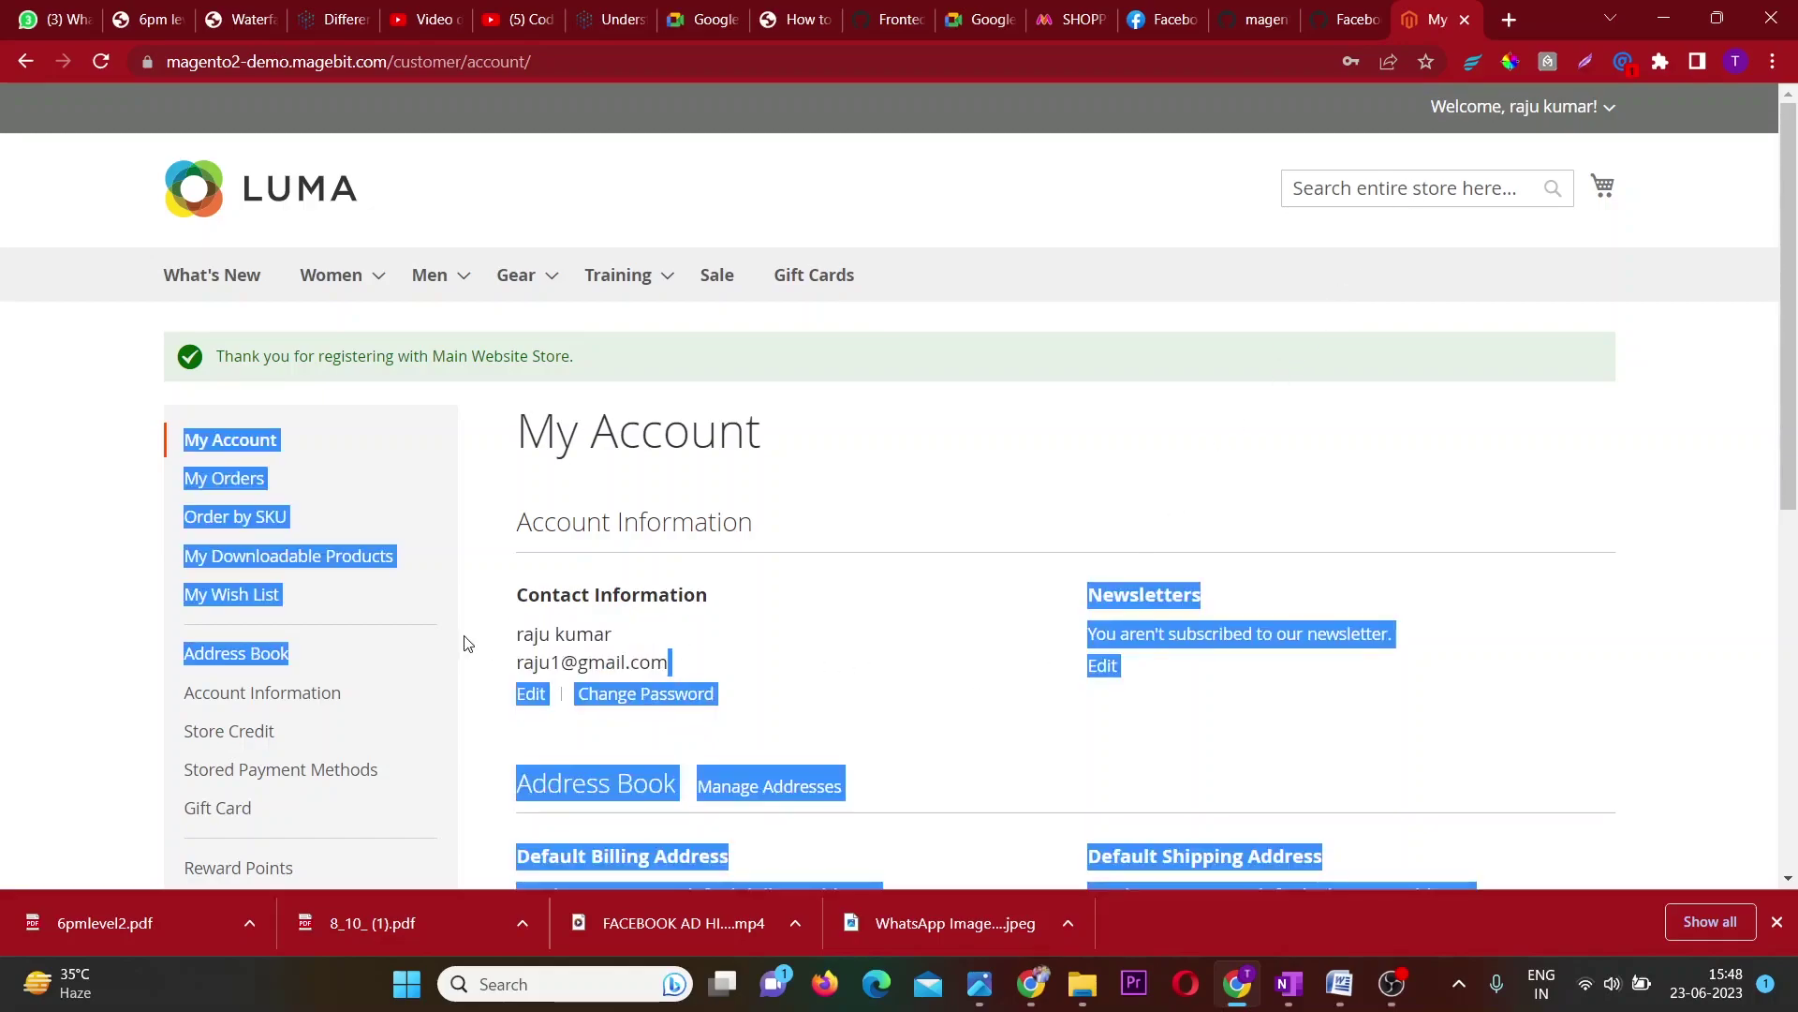
{"action": "left_click", "coordinate": [821, 635]}
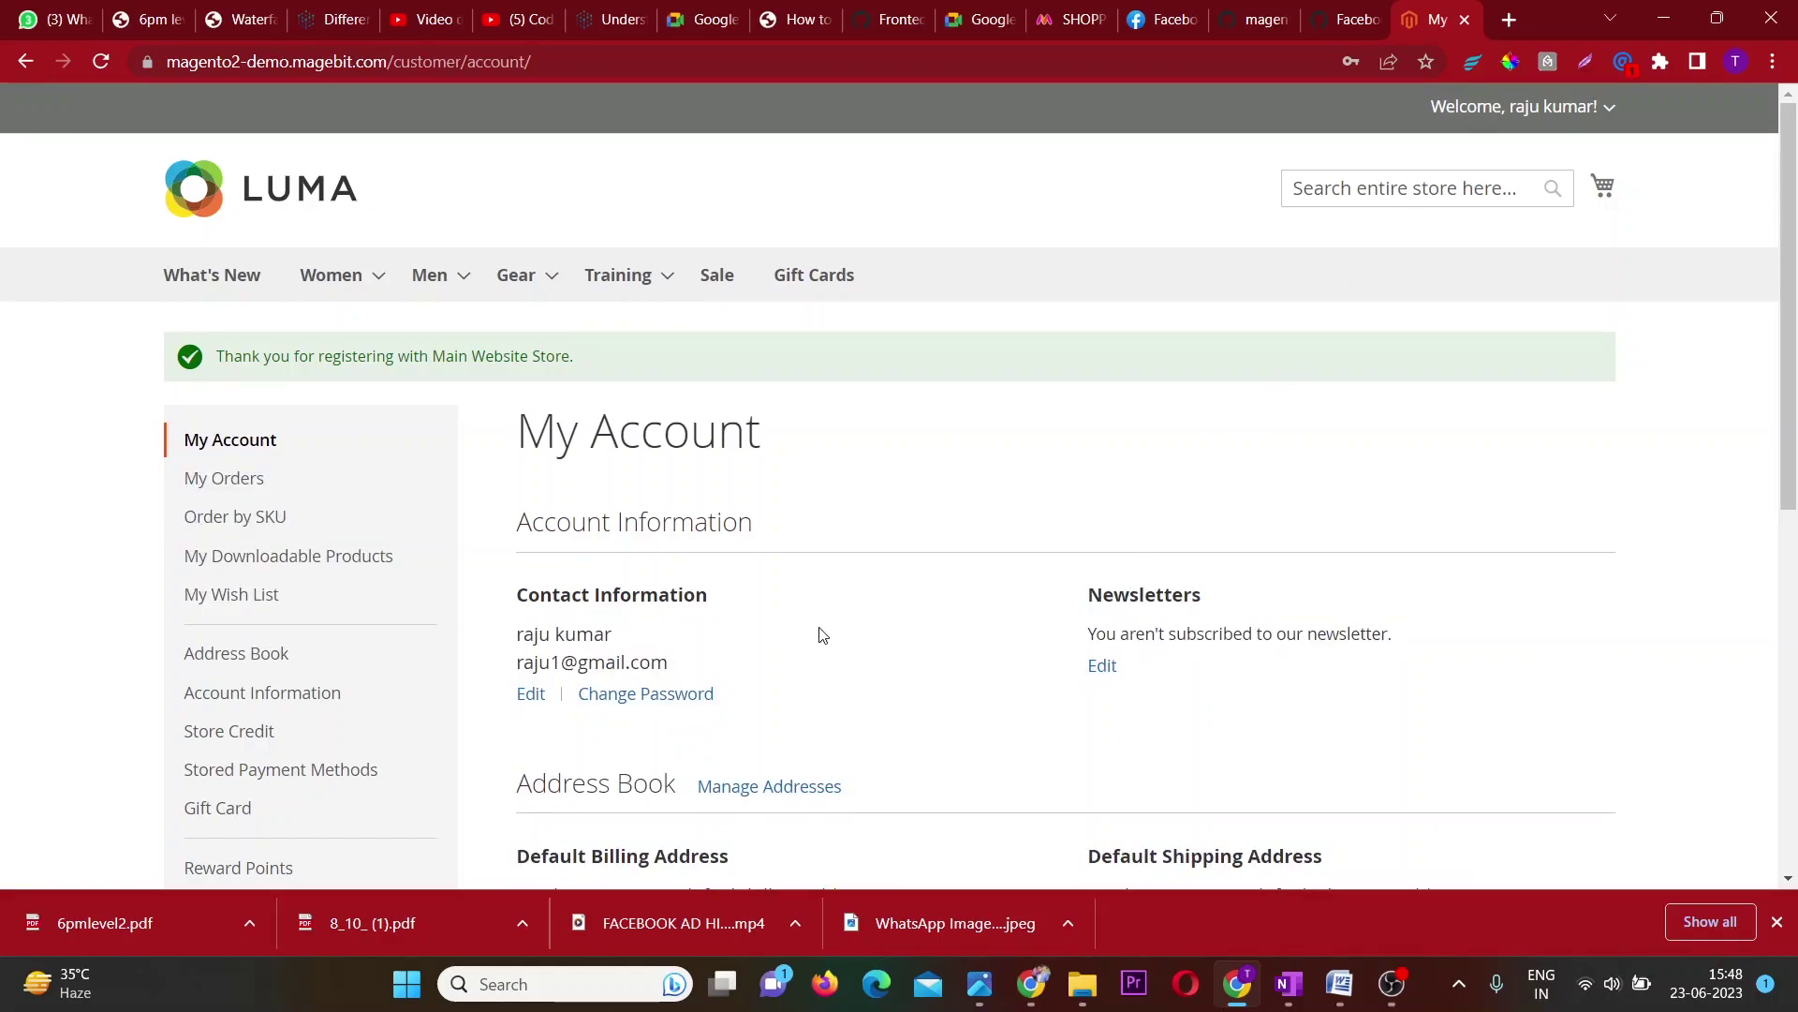
{"action": "scroll", "coordinate": [821, 635], "scroll_direction": "down", "scroll_amount": 2}
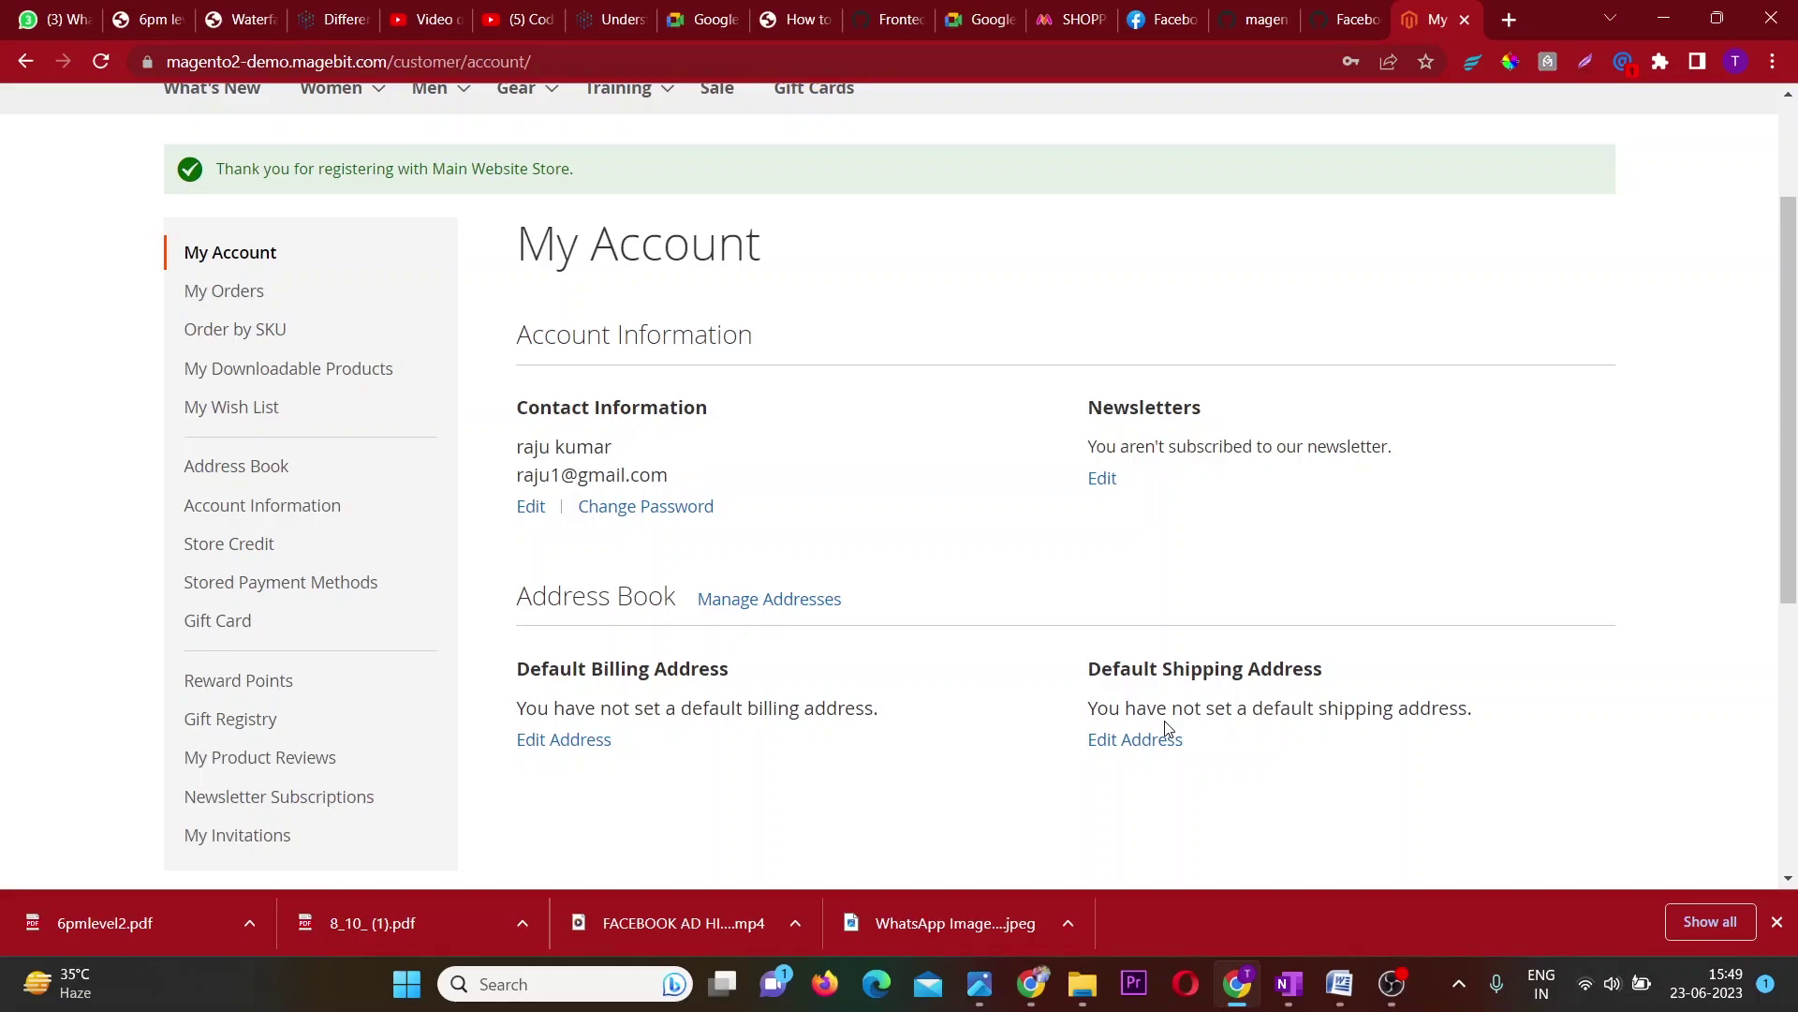
{"action": "scroll", "coordinate": [1165, 728], "scroll_direction": "up", "scroll_amount": 2}
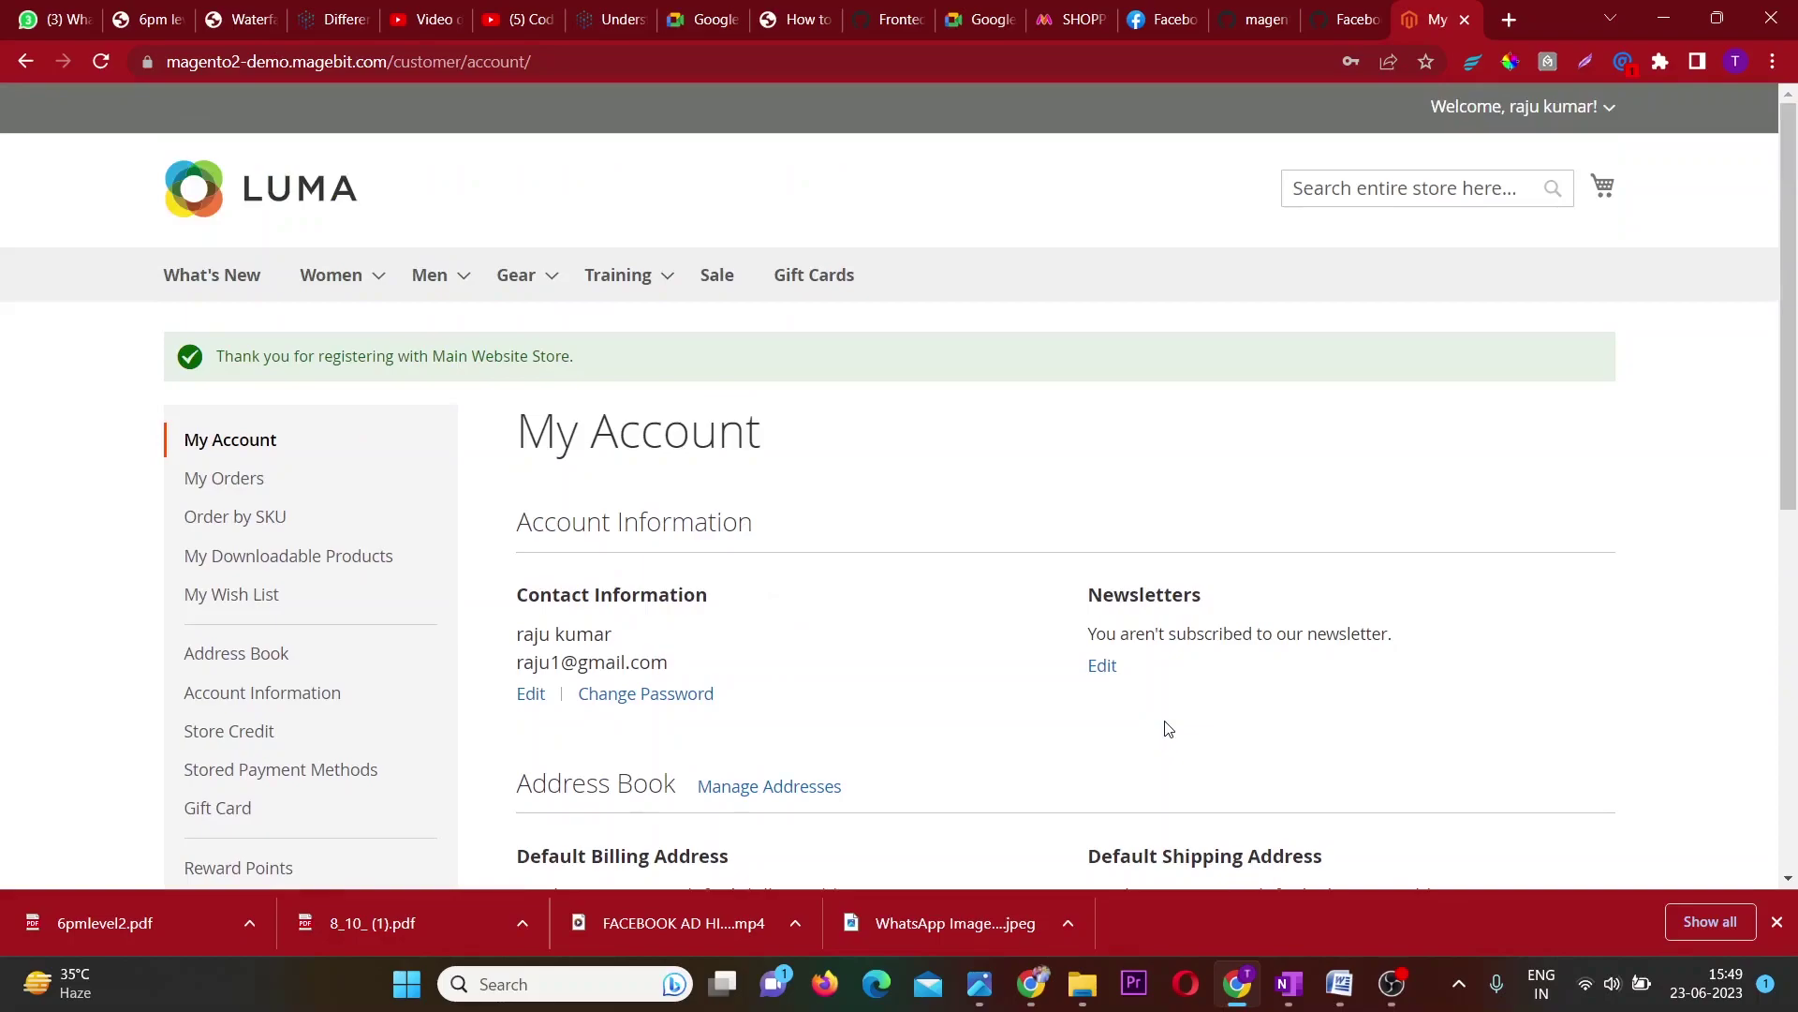
Go to Gear > Watches and open the $49.00 Endurance Watch product page.
{"action": "mouse_move", "coordinate": [517, 281]}
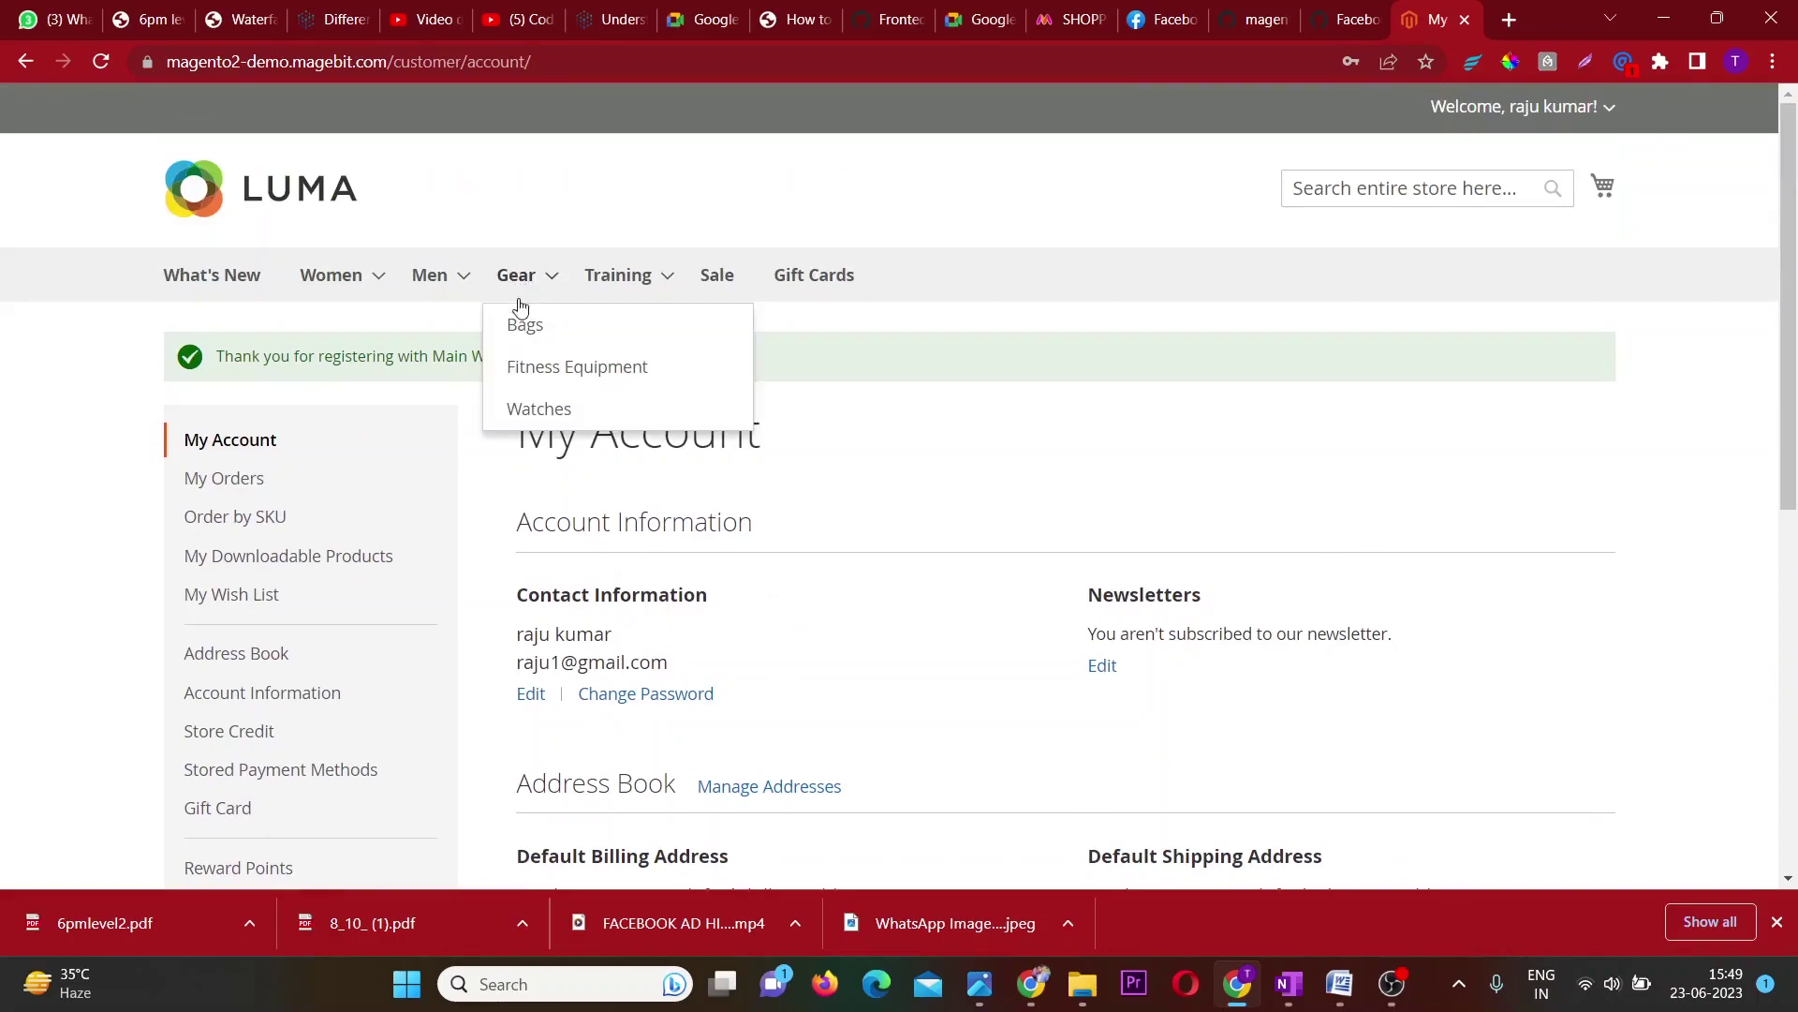
{"action": "left_click", "coordinate": [536, 404]}
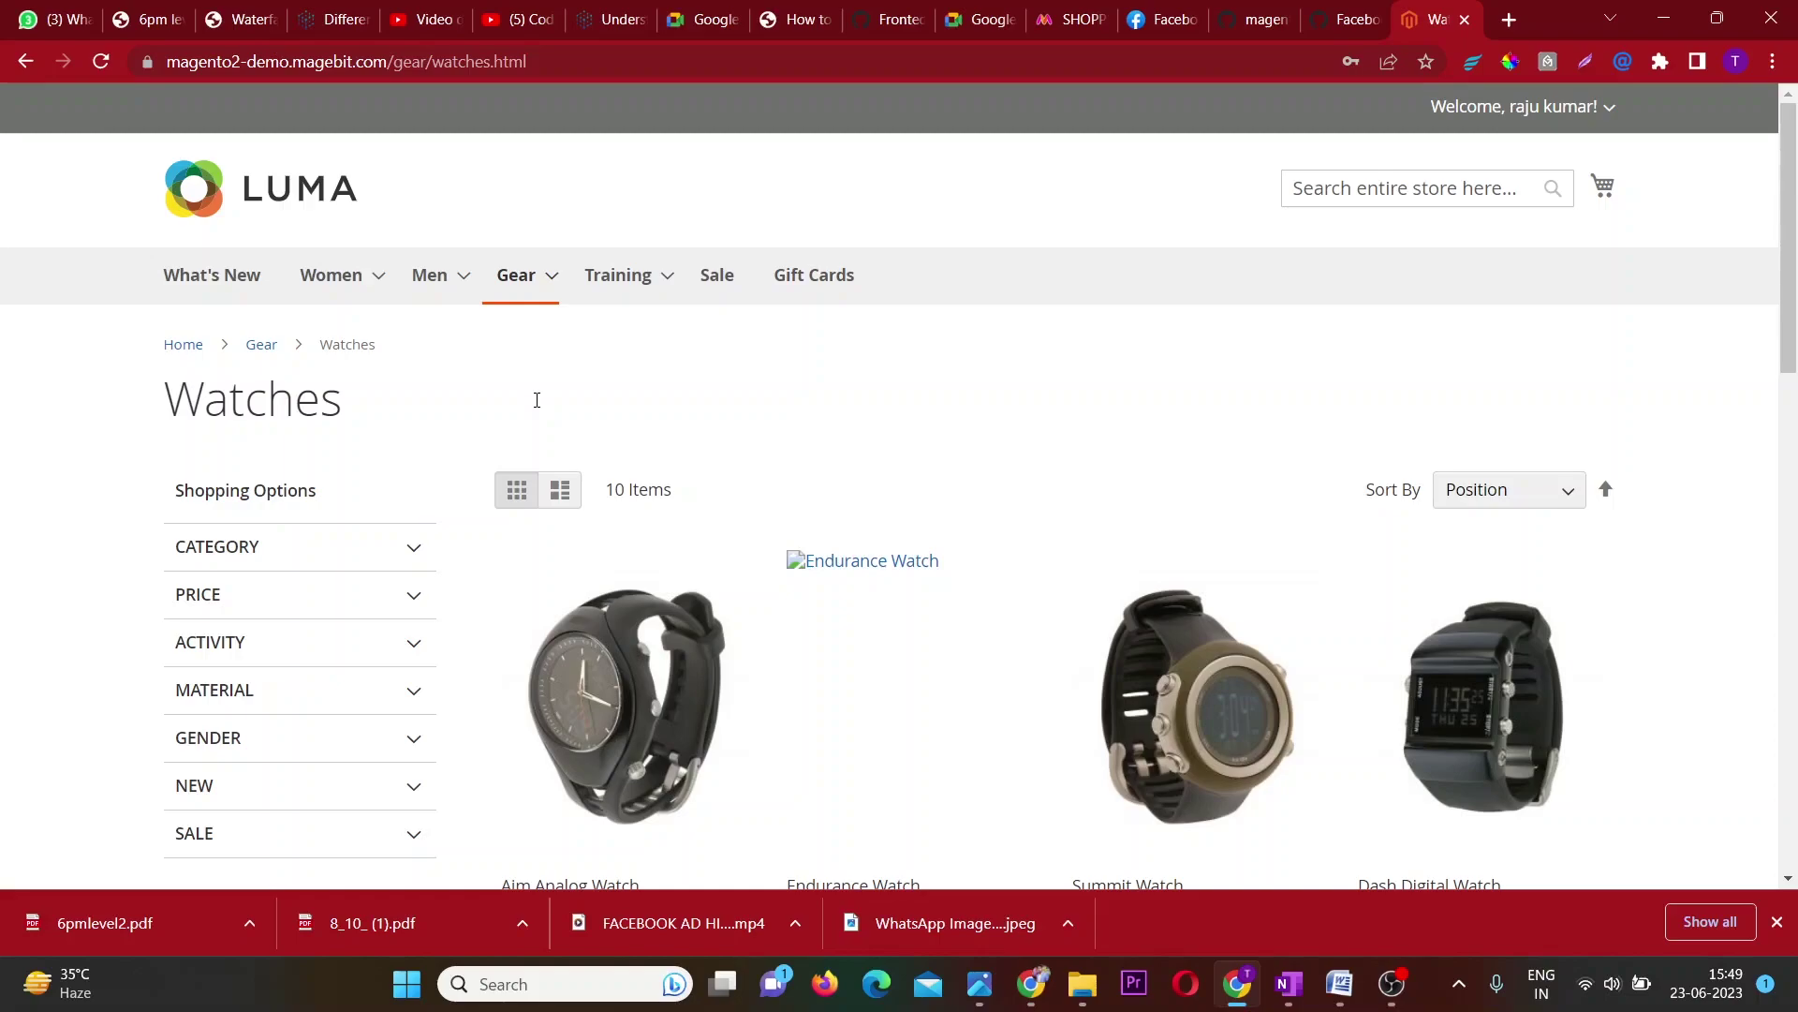
{"action": "scroll", "coordinate": [536, 400], "scroll_direction": "down", "scroll_amount": 3}
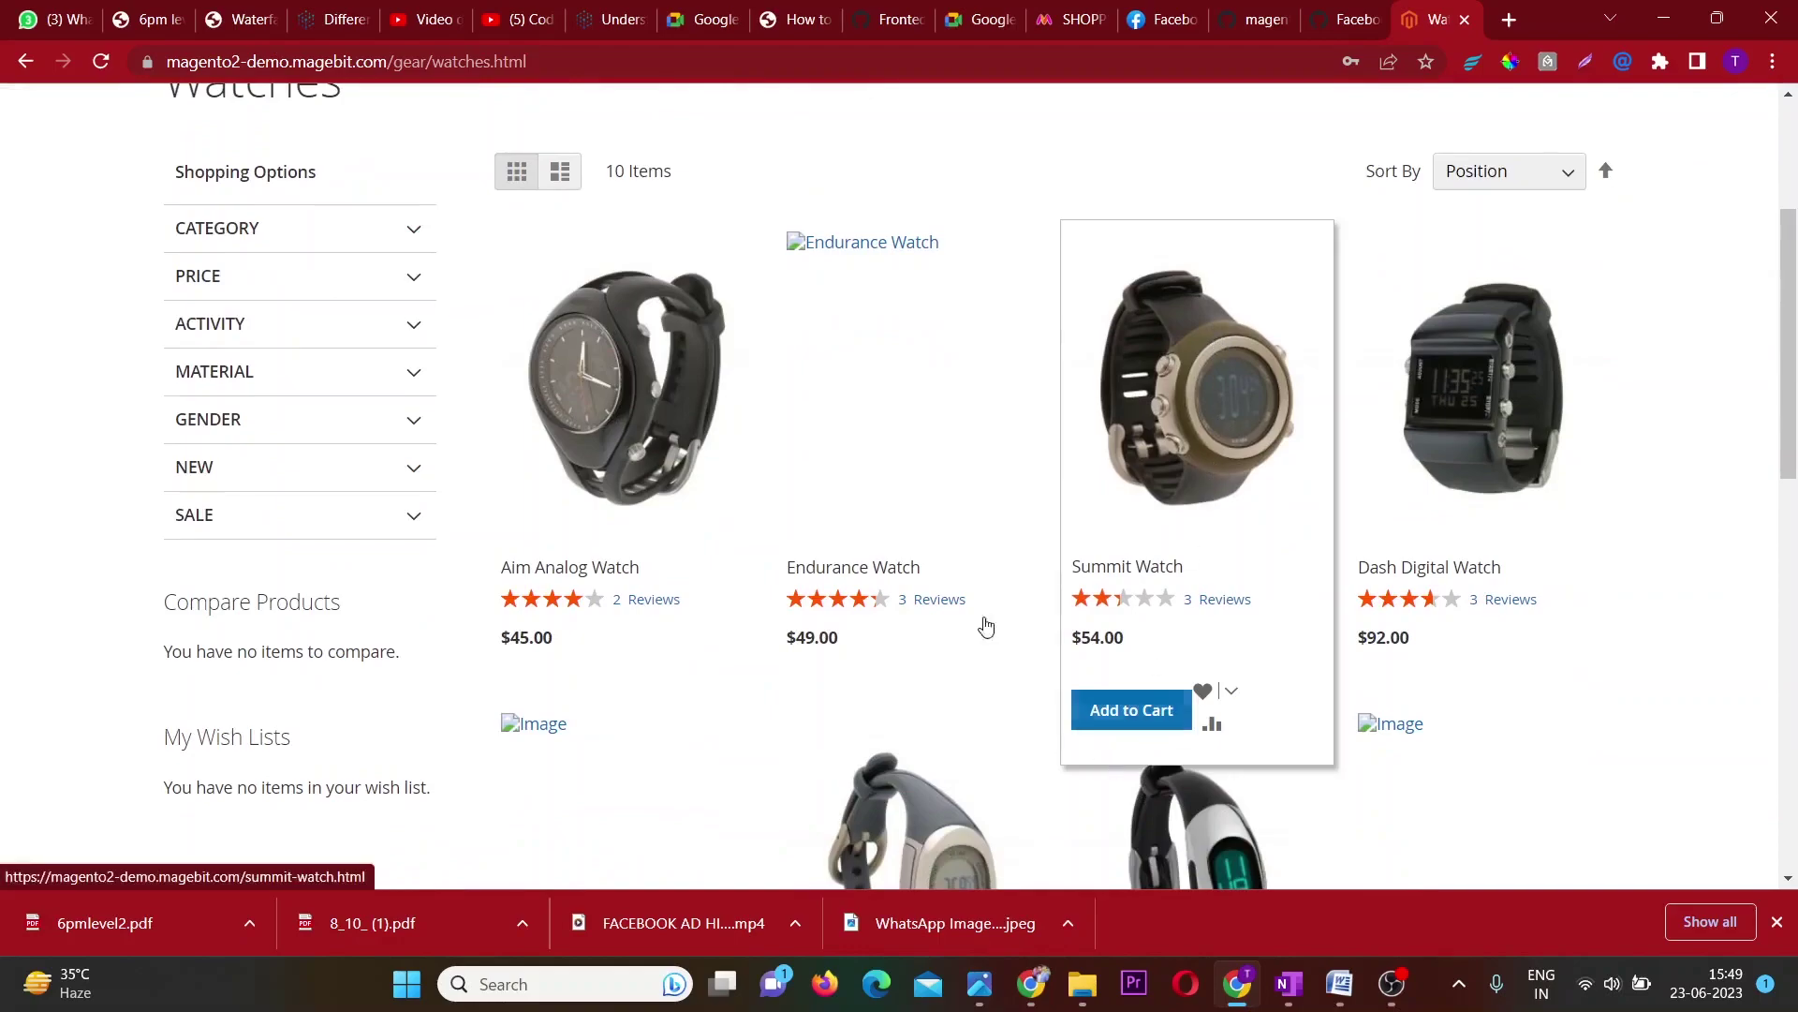
{"action": "scroll", "coordinate": [846, 394], "scroll_direction": "up", "scroll_amount": 5, "text": "ctrl"}
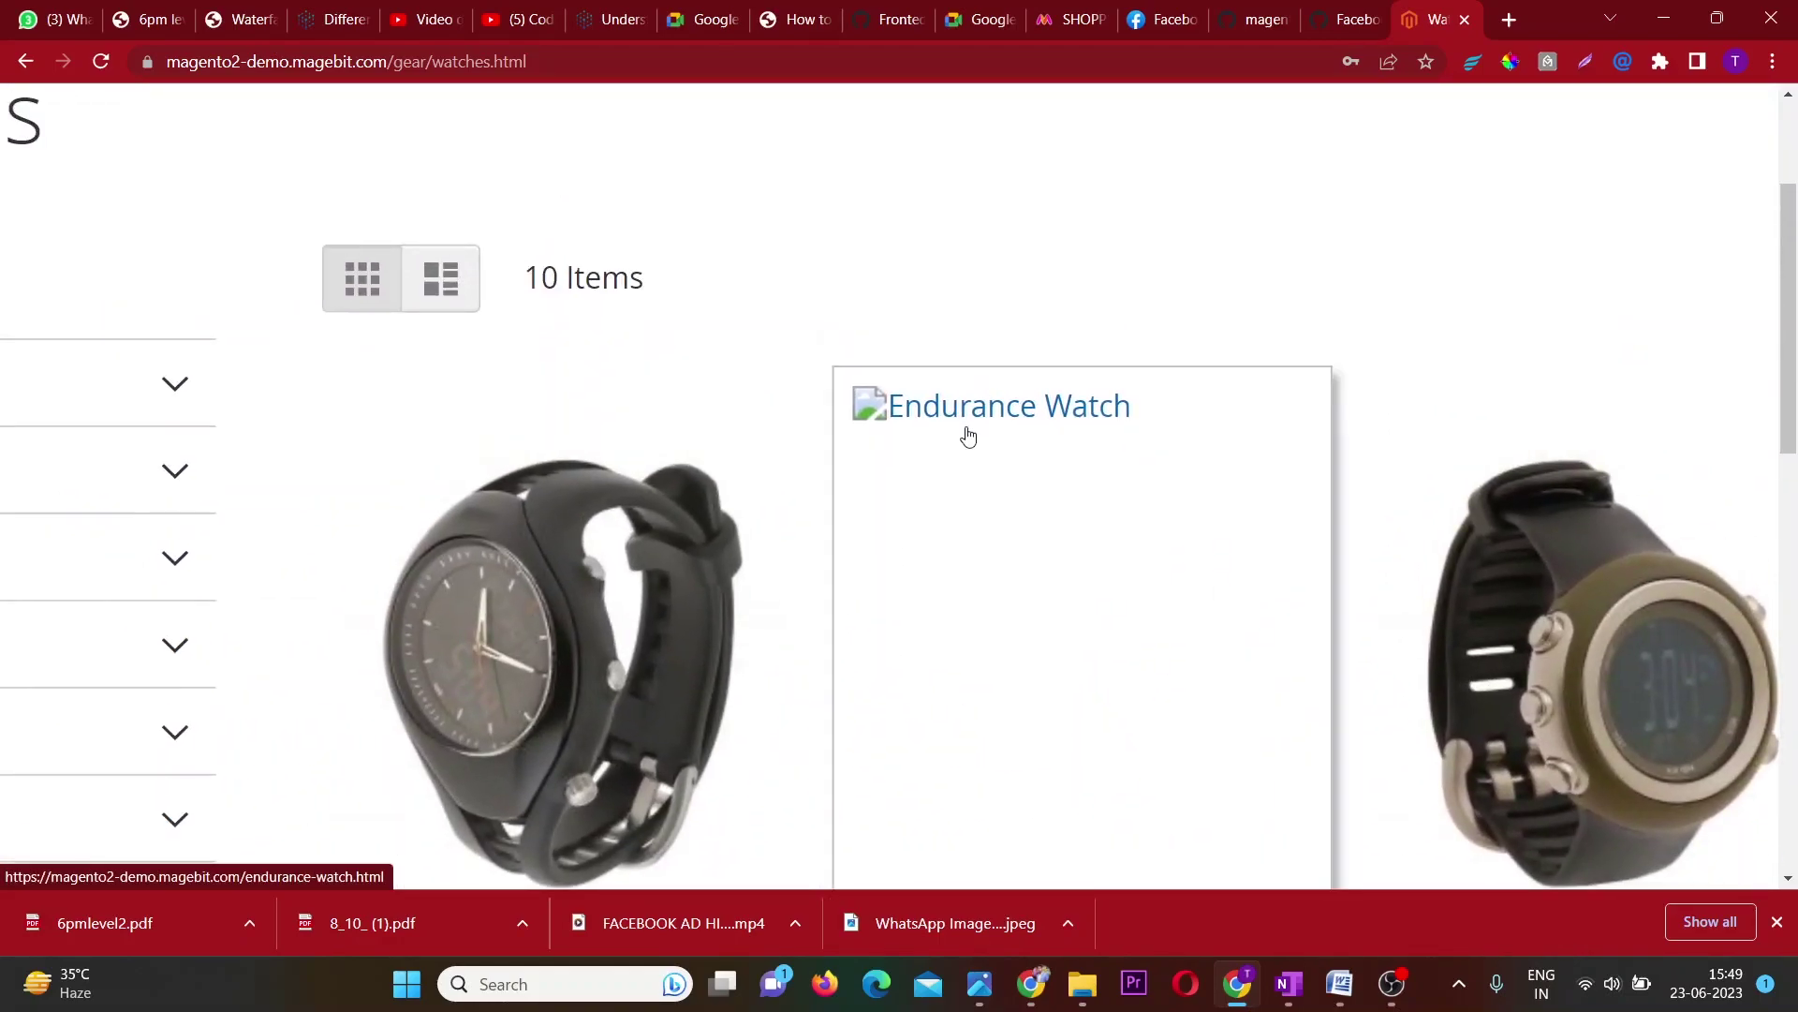
{"action": "scroll", "coordinate": [969, 437], "scroll_direction": "down", "scroll_amount": 5, "text": "ctrl"}
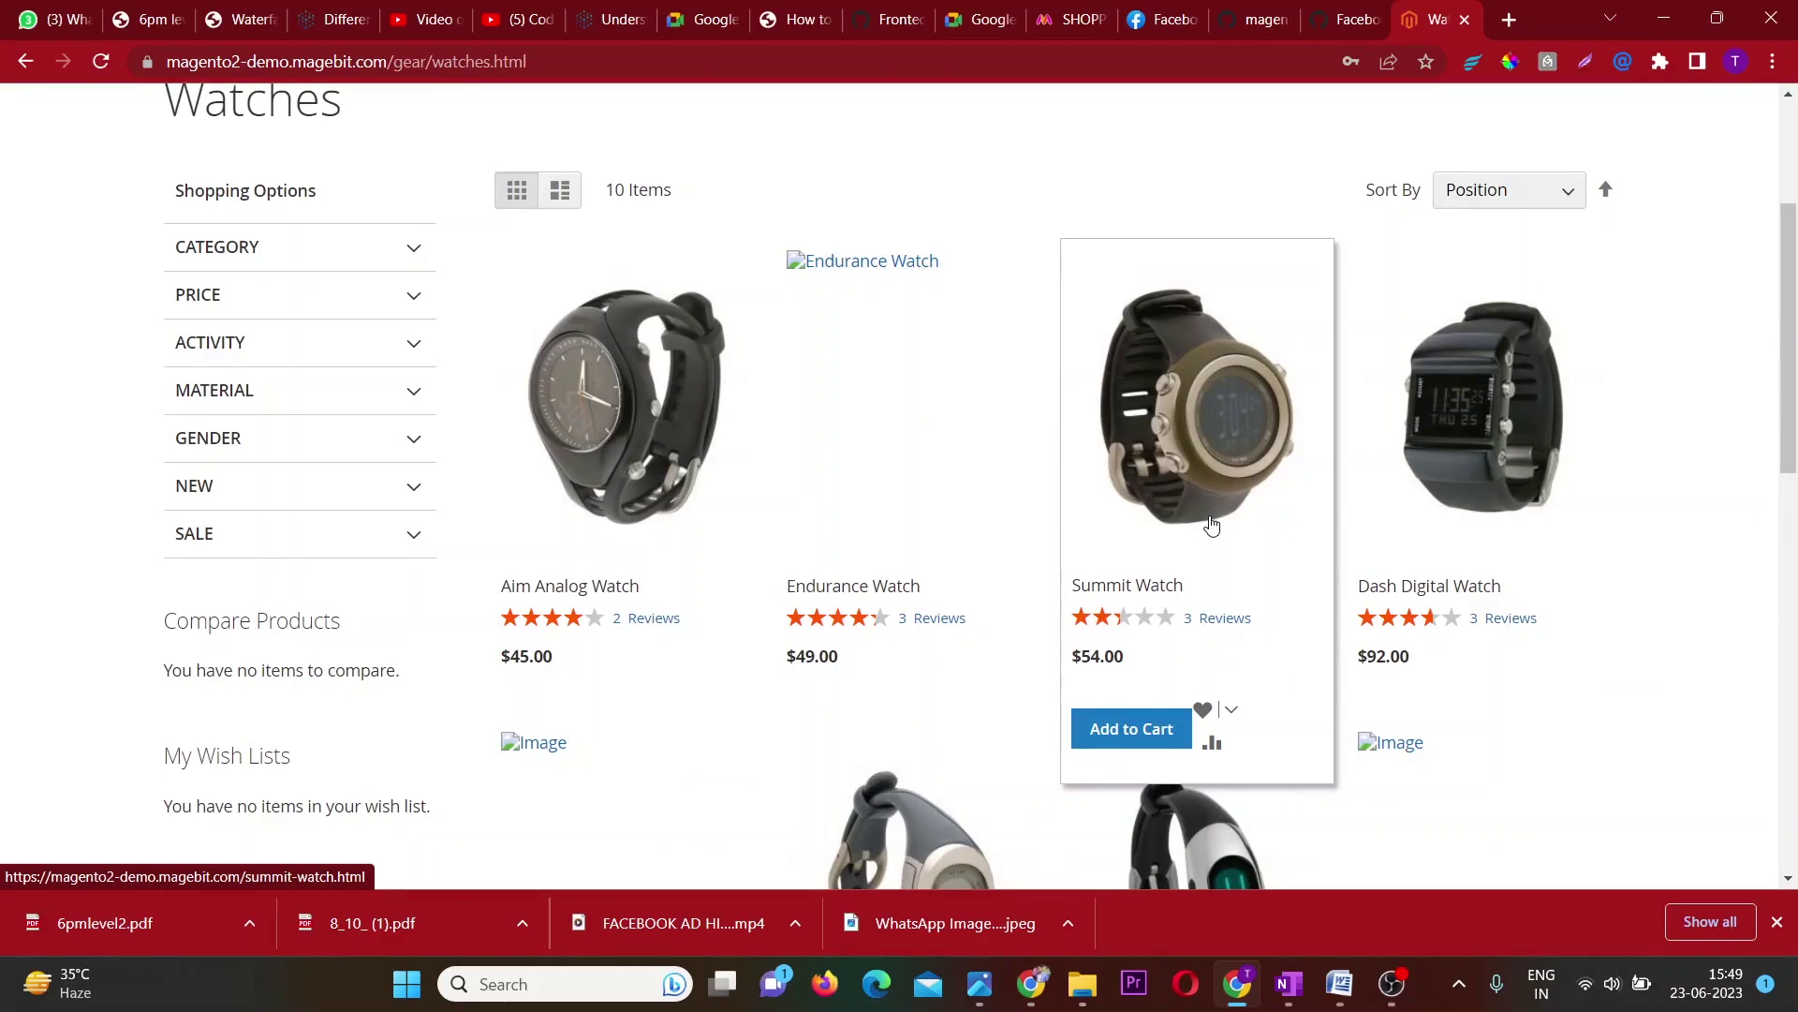
{"action": "scroll", "coordinate": [1211, 526], "scroll_direction": "up", "scroll_amount": 3}
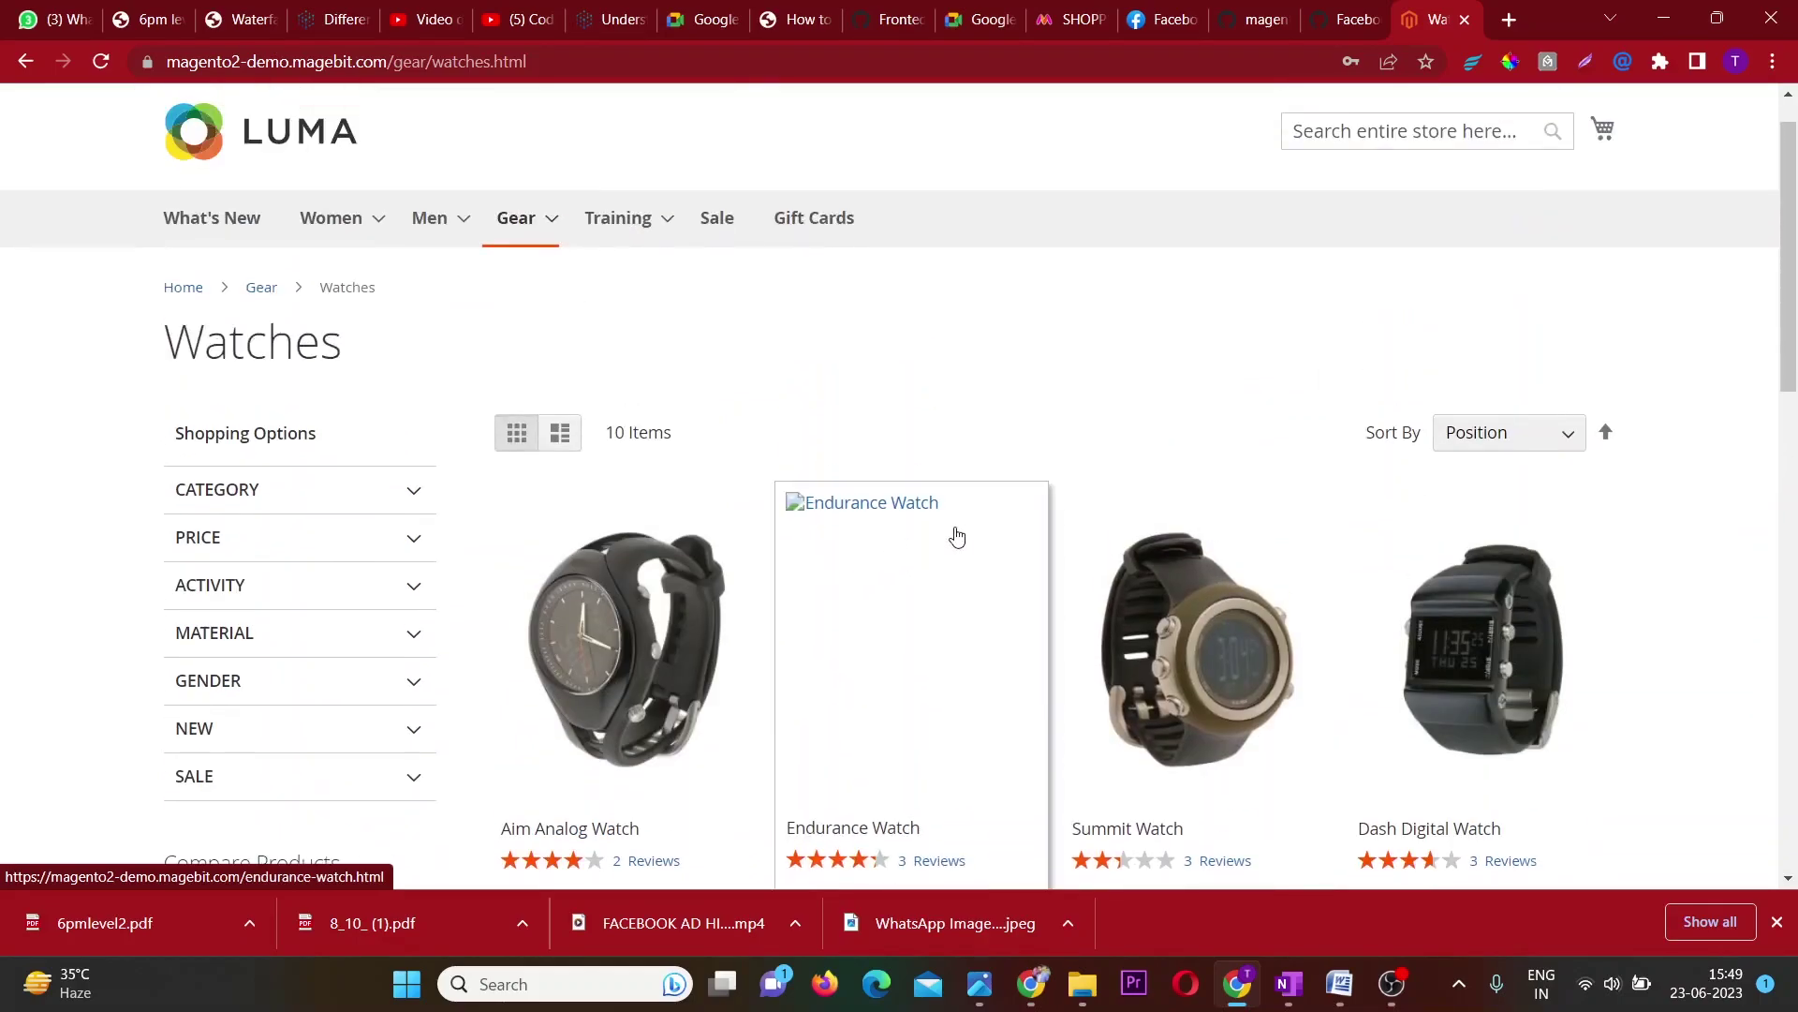
{"action": "left_click", "coordinate": [916, 619]}
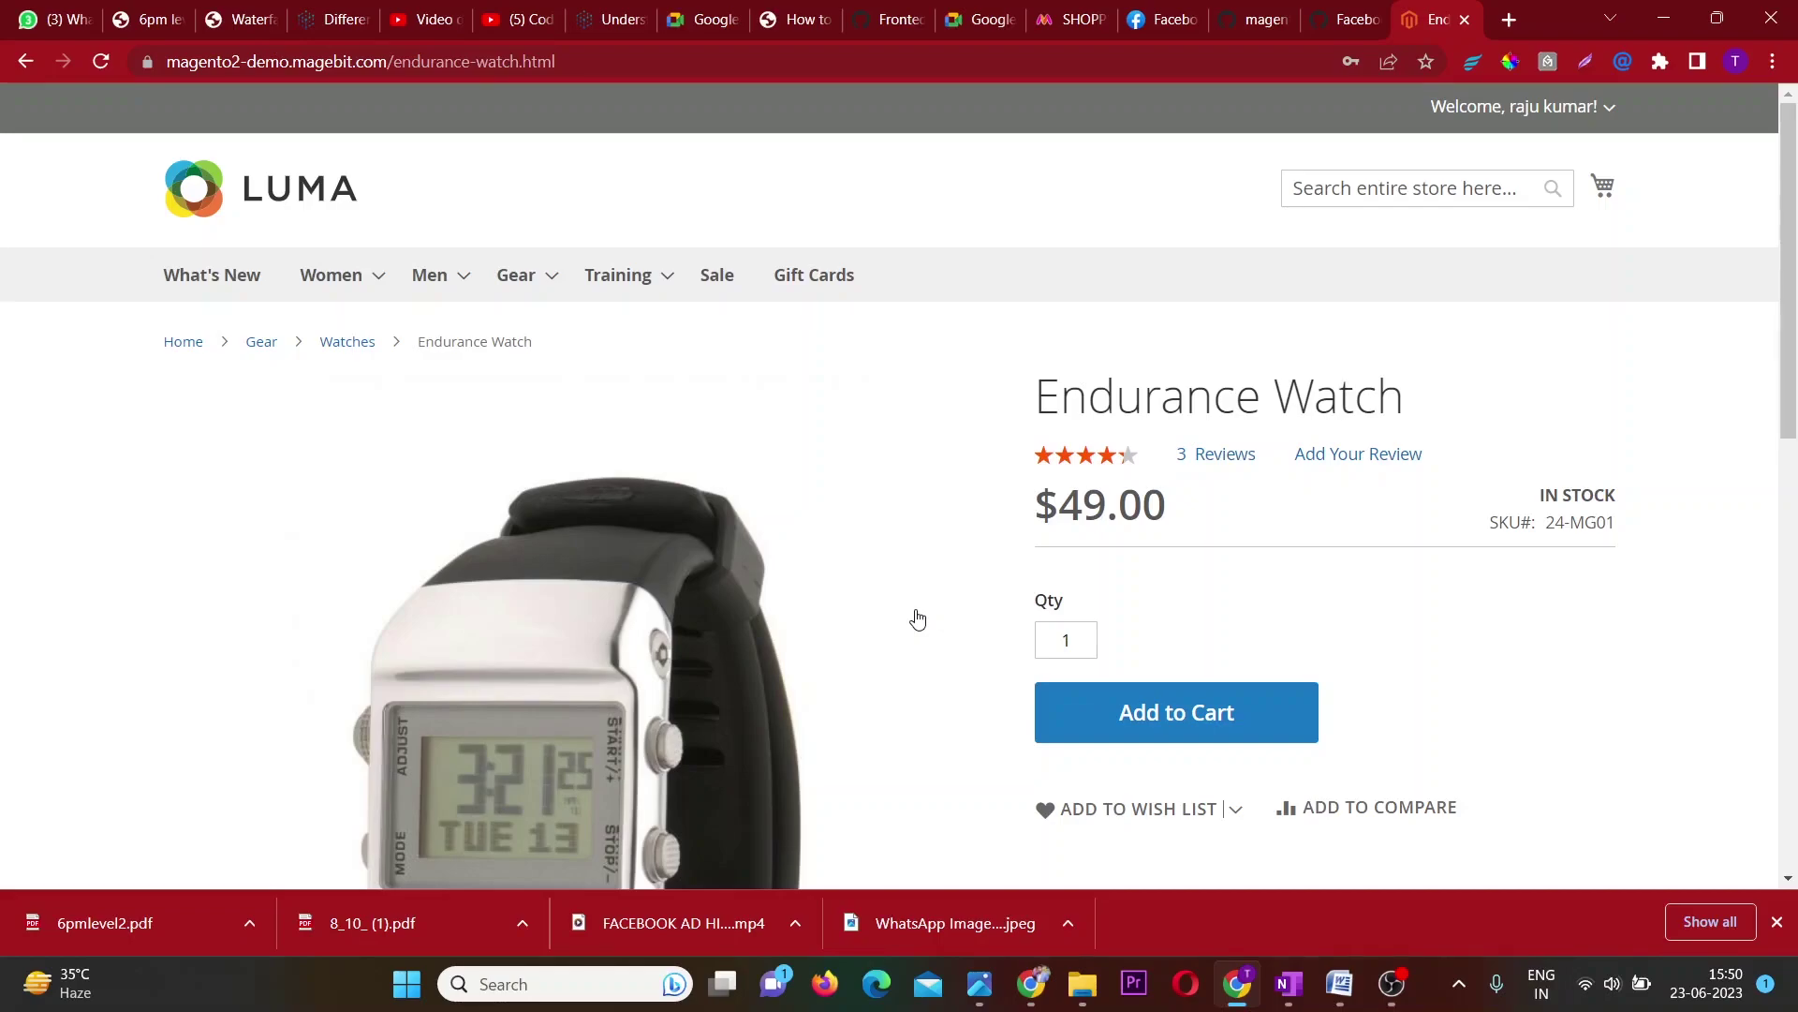
Add the Endurance Watch to the cart and start checkout from the mini-cart.
{"action": "scroll", "coordinate": [917, 618], "scroll_direction": "down", "scroll_amount": 1}
{"action": "left_click", "coordinate": [1176, 639]}
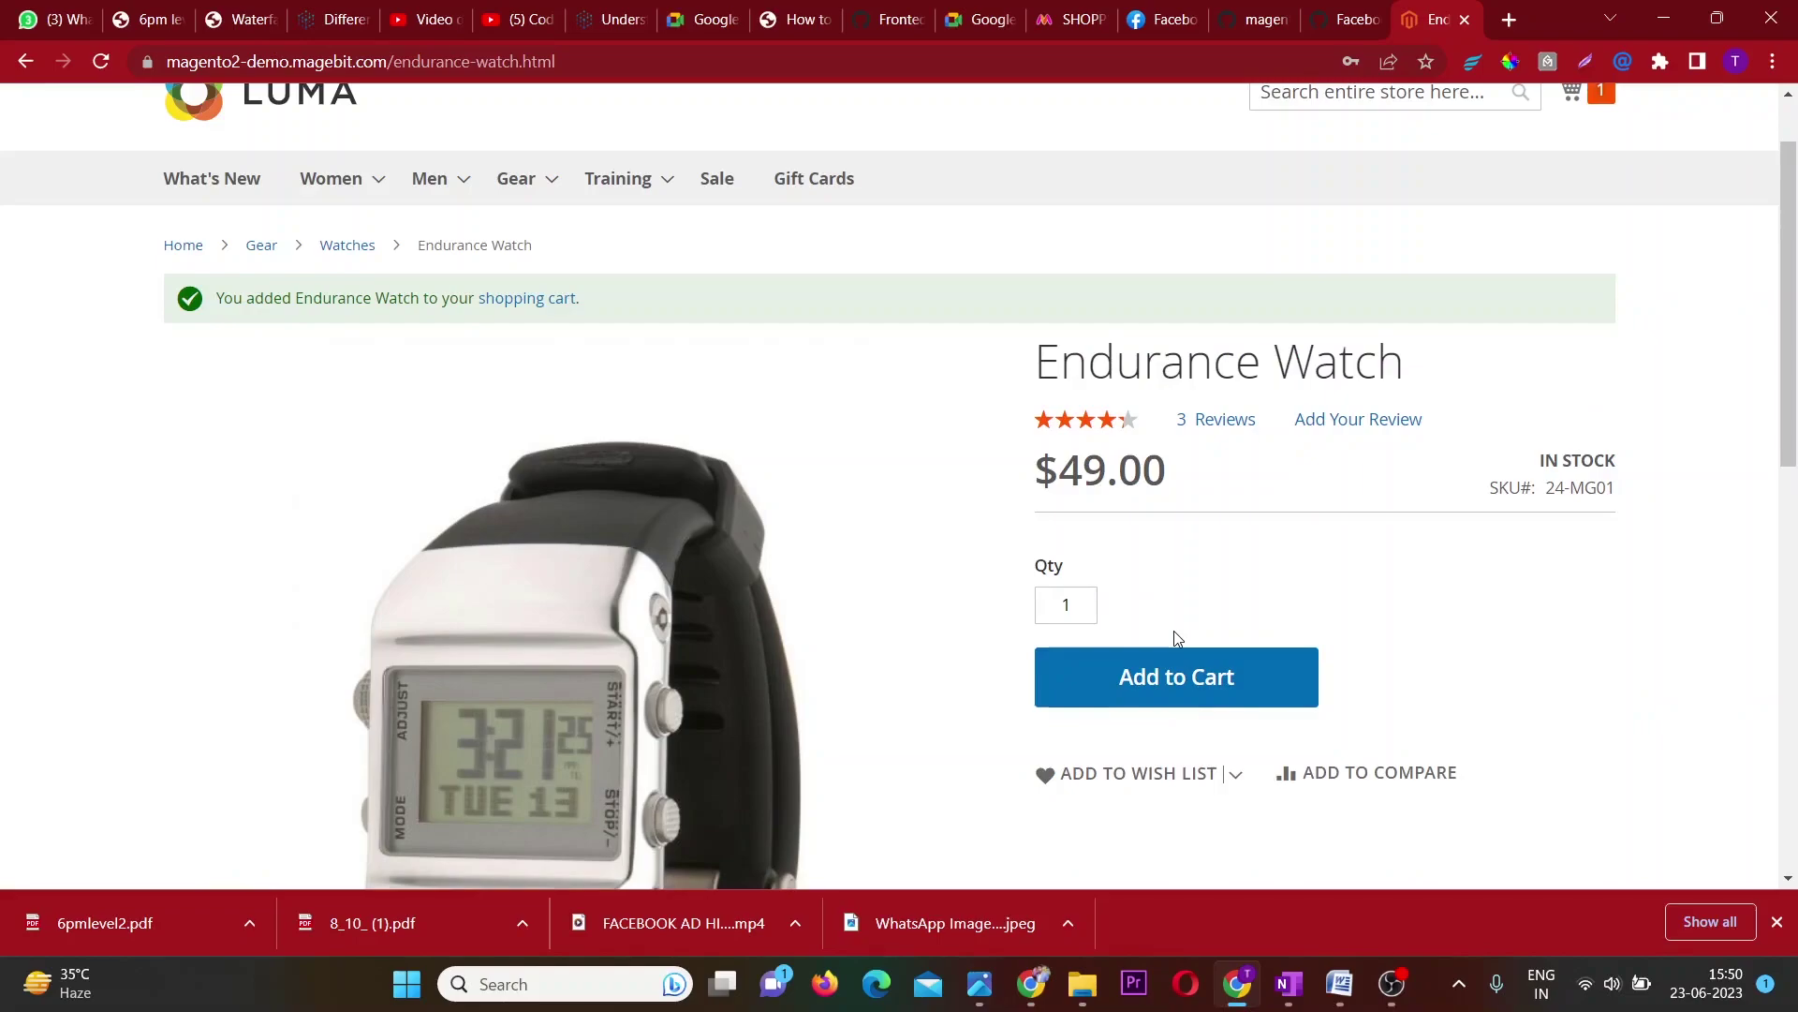
{"action": "scroll", "coordinate": [1177, 637], "scroll_direction": "up", "scroll_amount": 1}
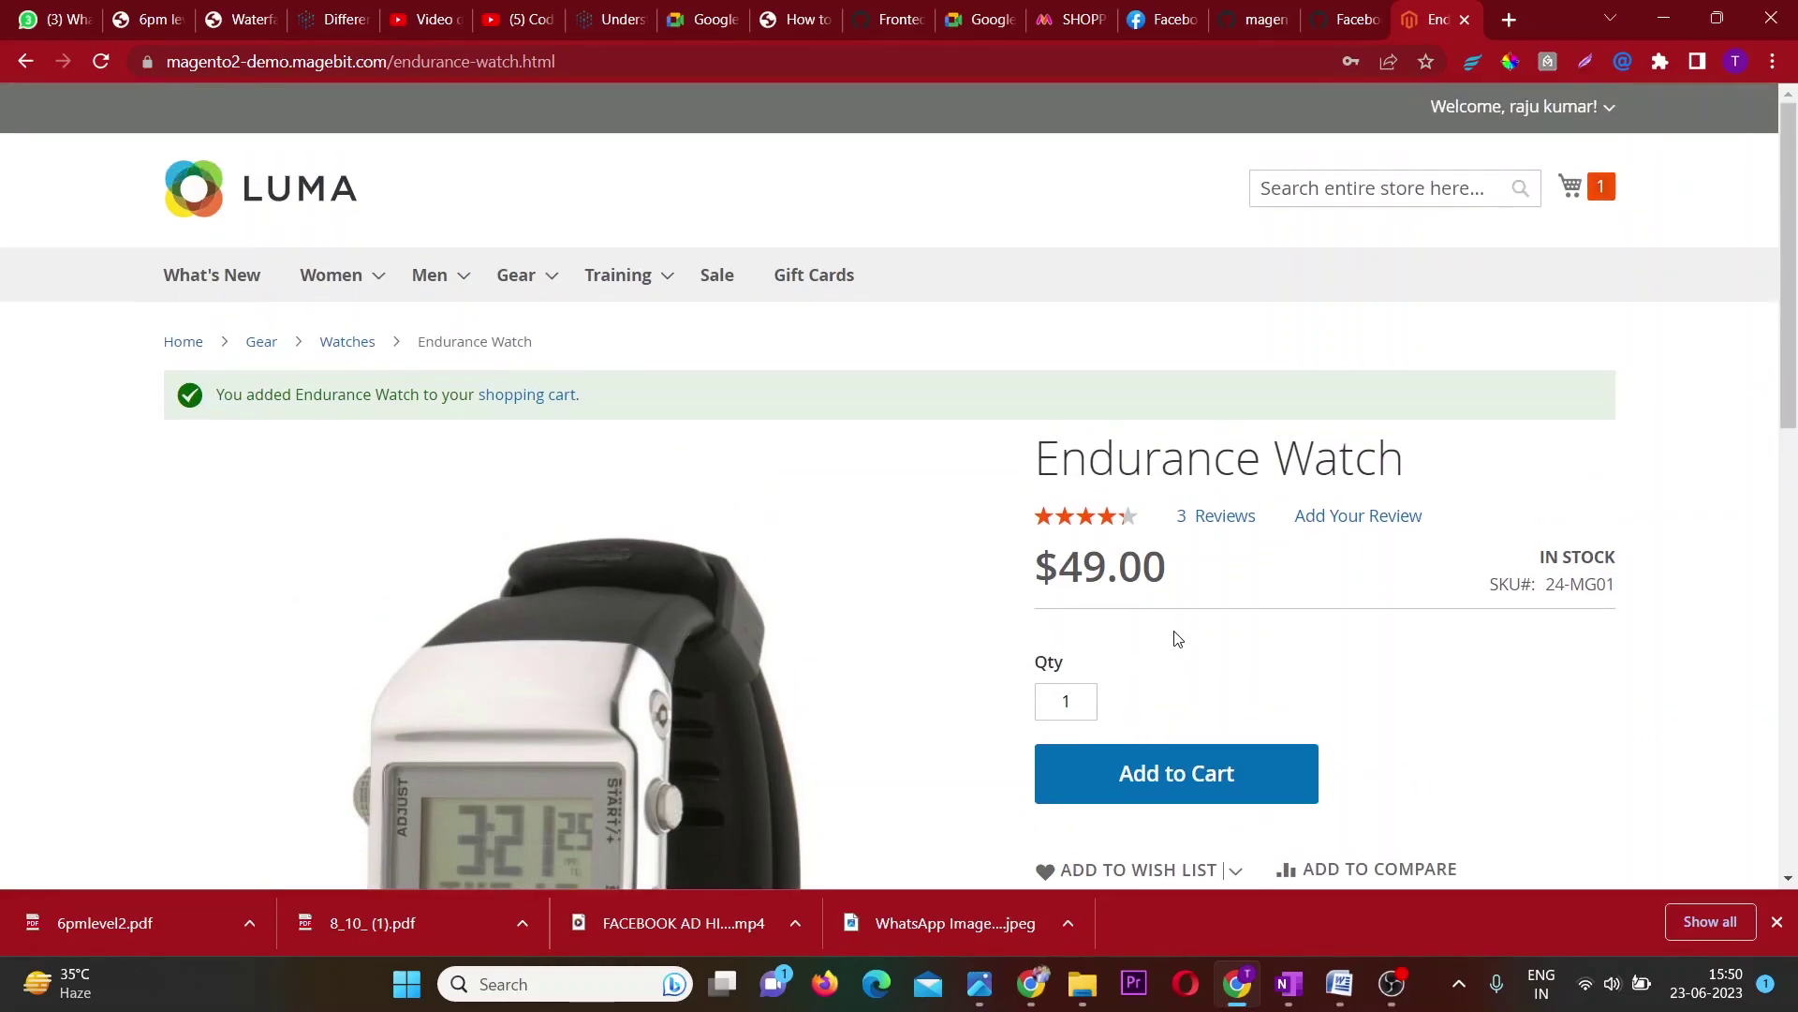
{"action": "left_click", "coordinate": [1571, 186]}
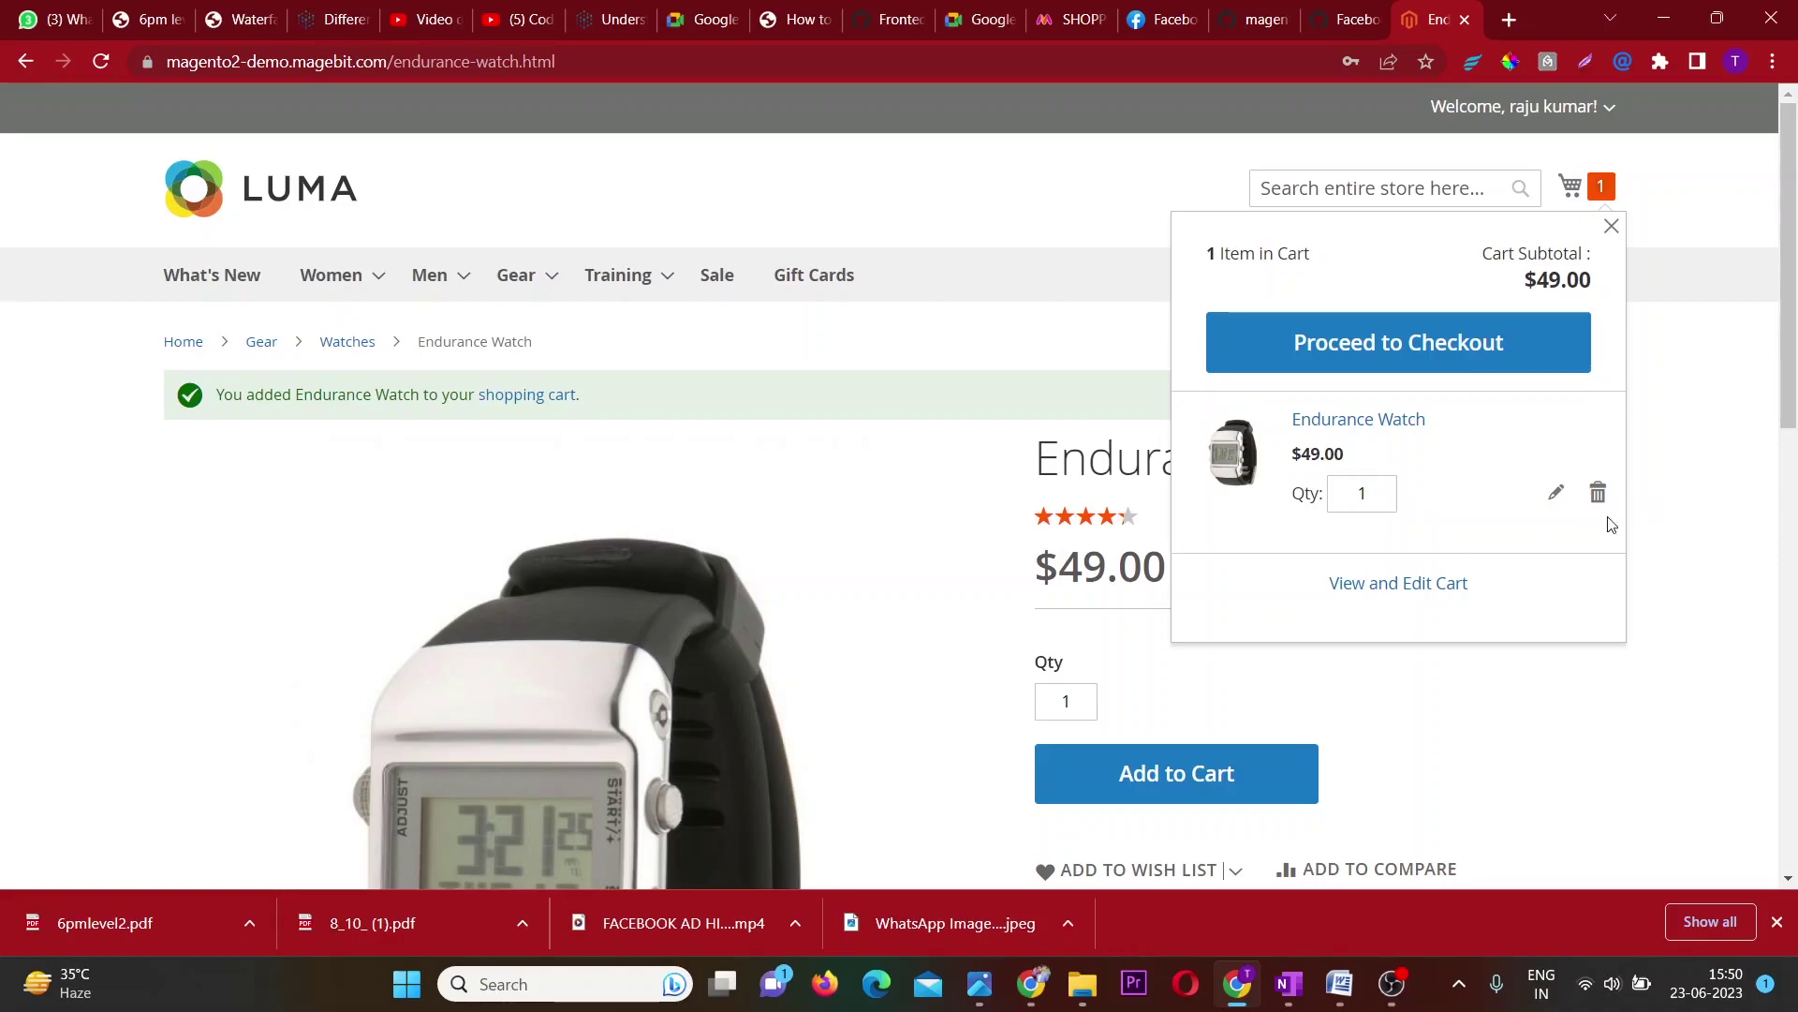
{"action": "left_click", "coordinate": [1439, 350]}
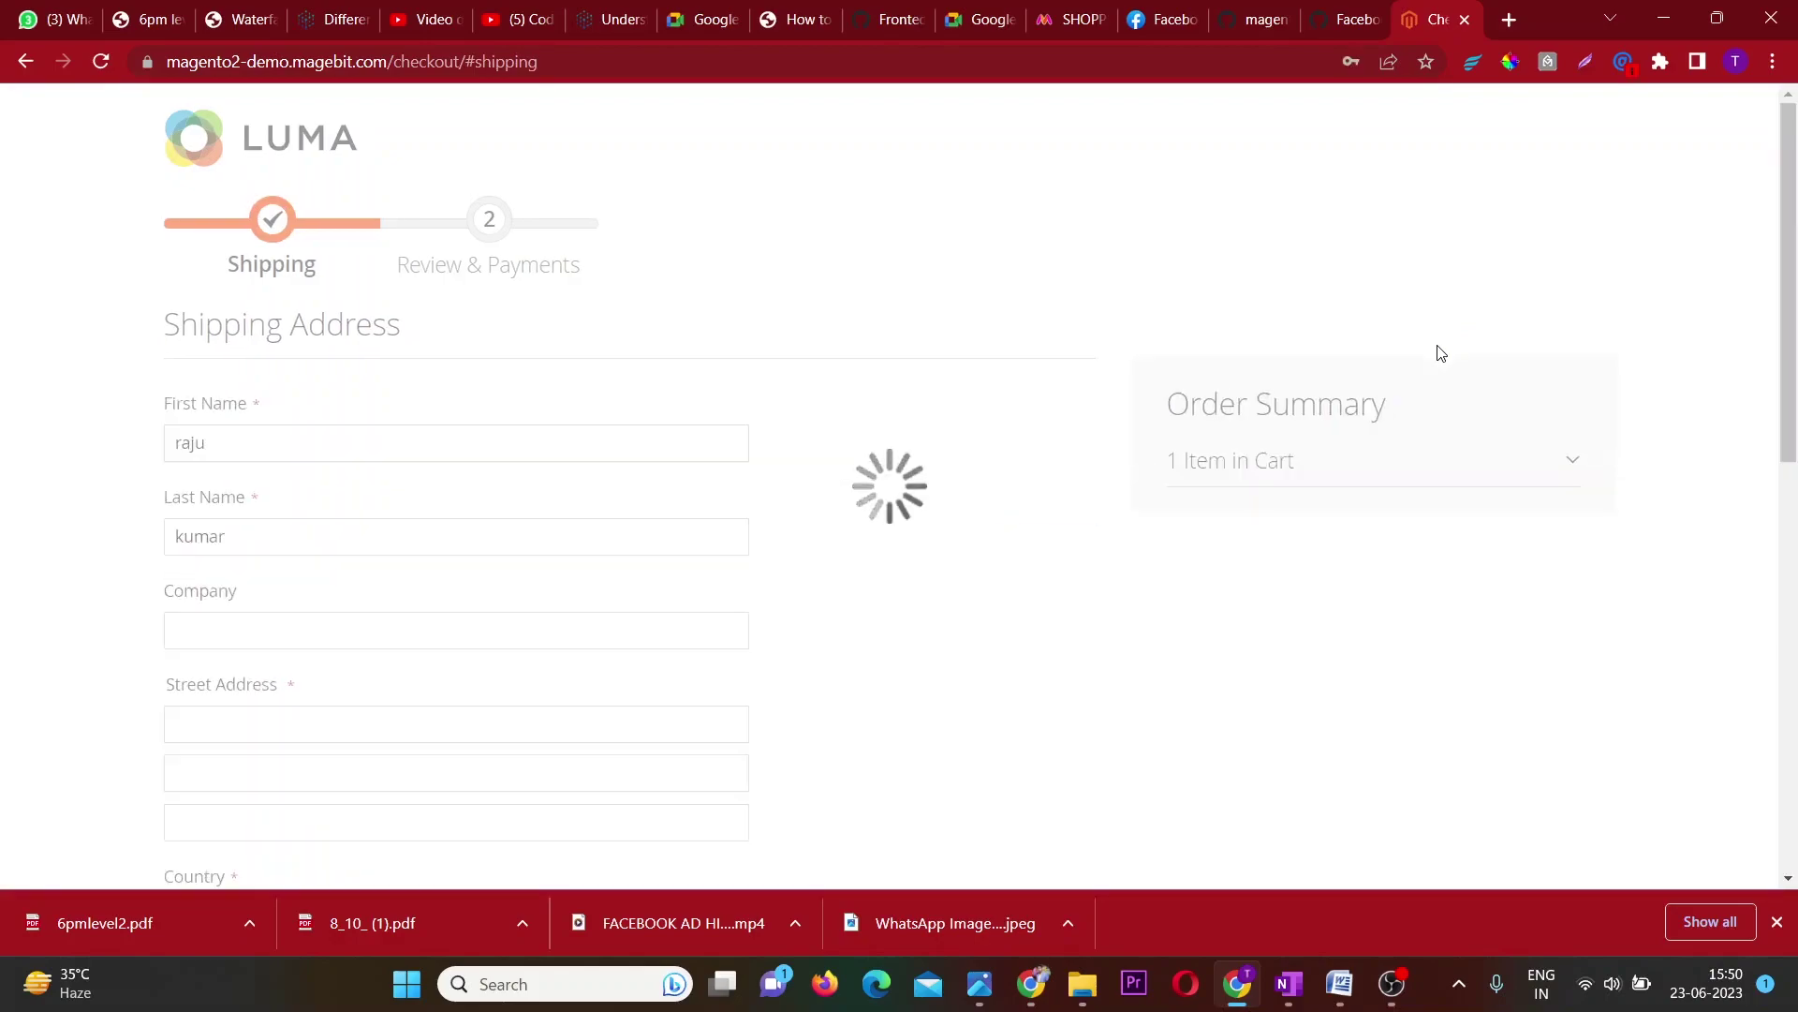
Return to the store home page and open the full Shopping Cart page via the mini-cart.
{"action": "left_click", "coordinate": [284, 148]}
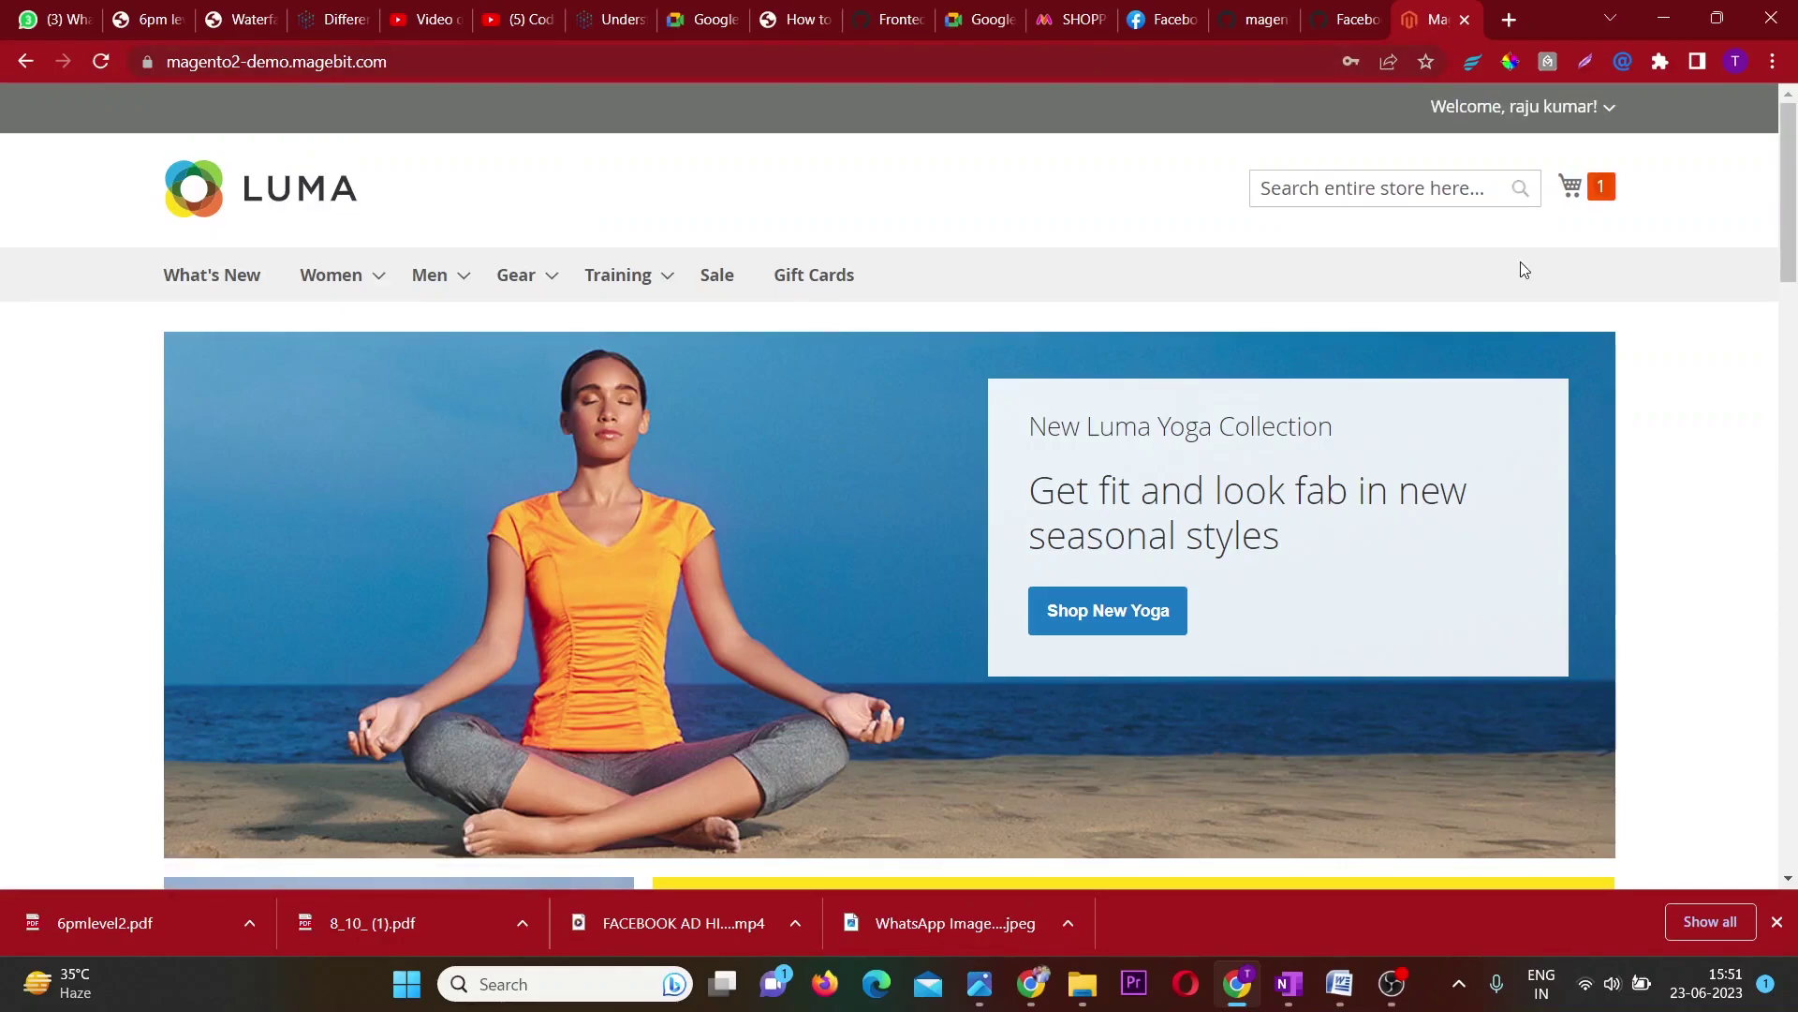
{"action": "left_click", "coordinate": [1587, 194]}
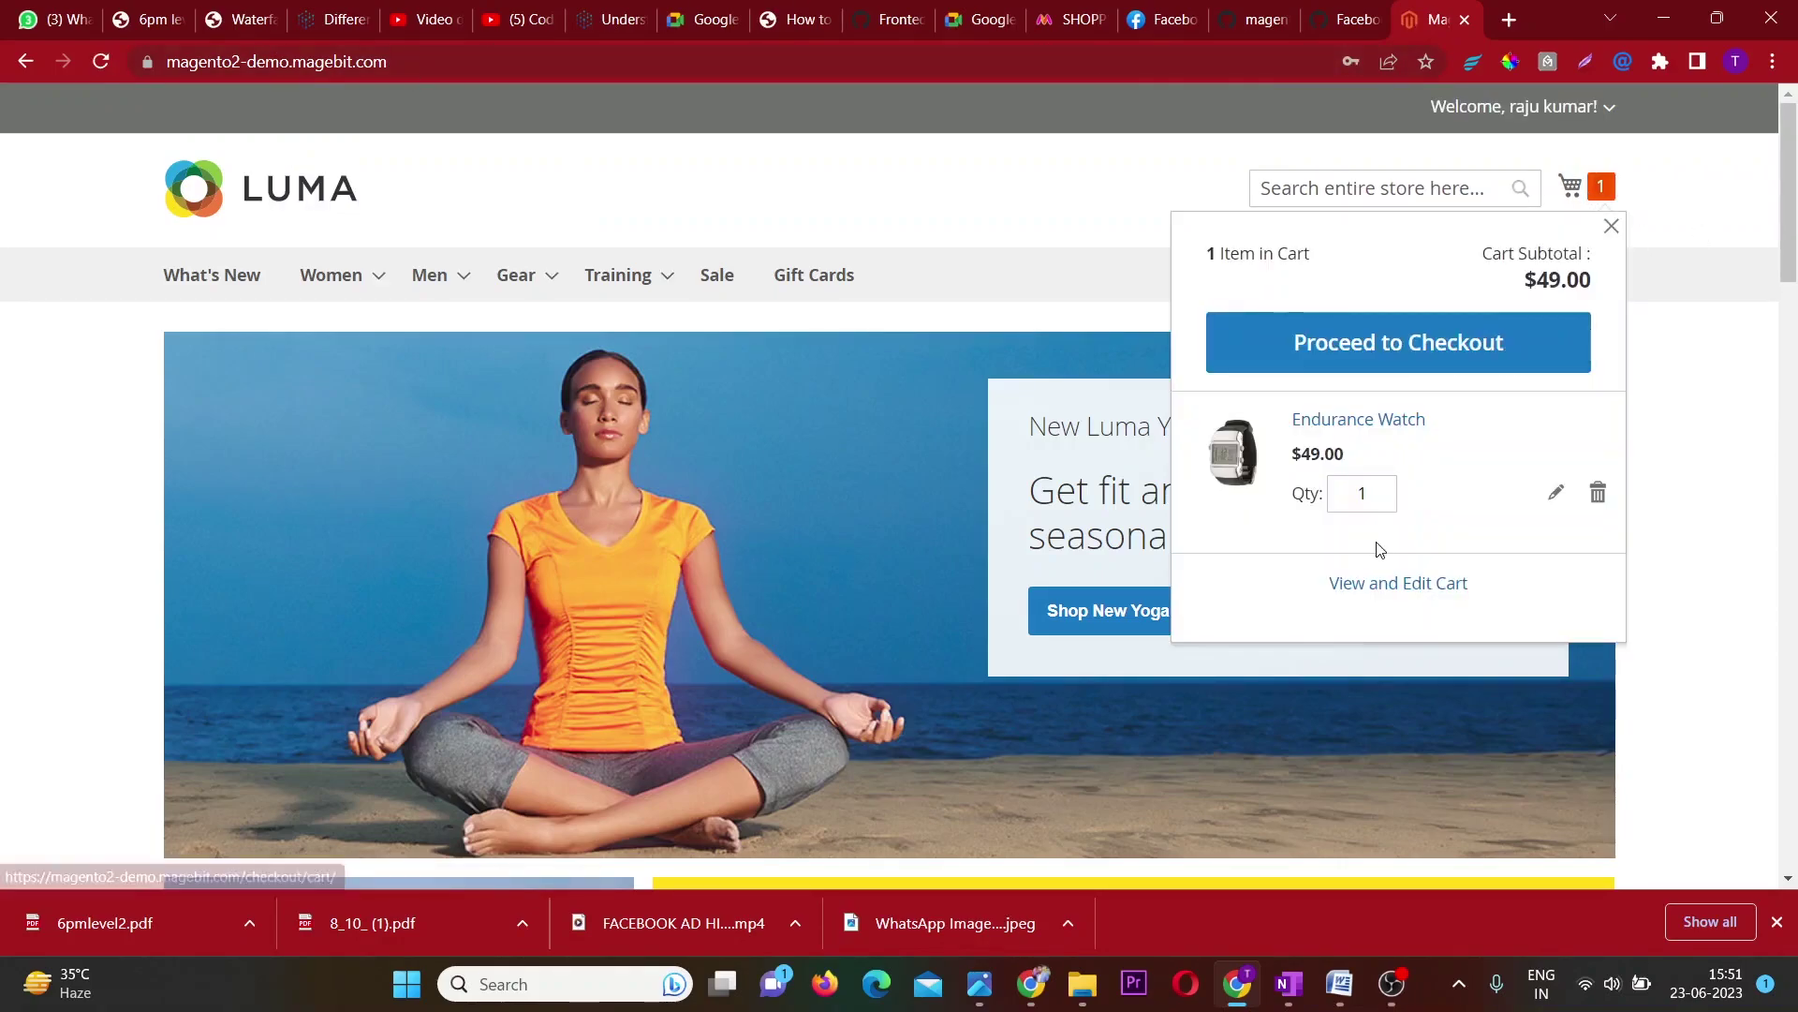
{"action": "left_click", "coordinate": [1373, 596]}
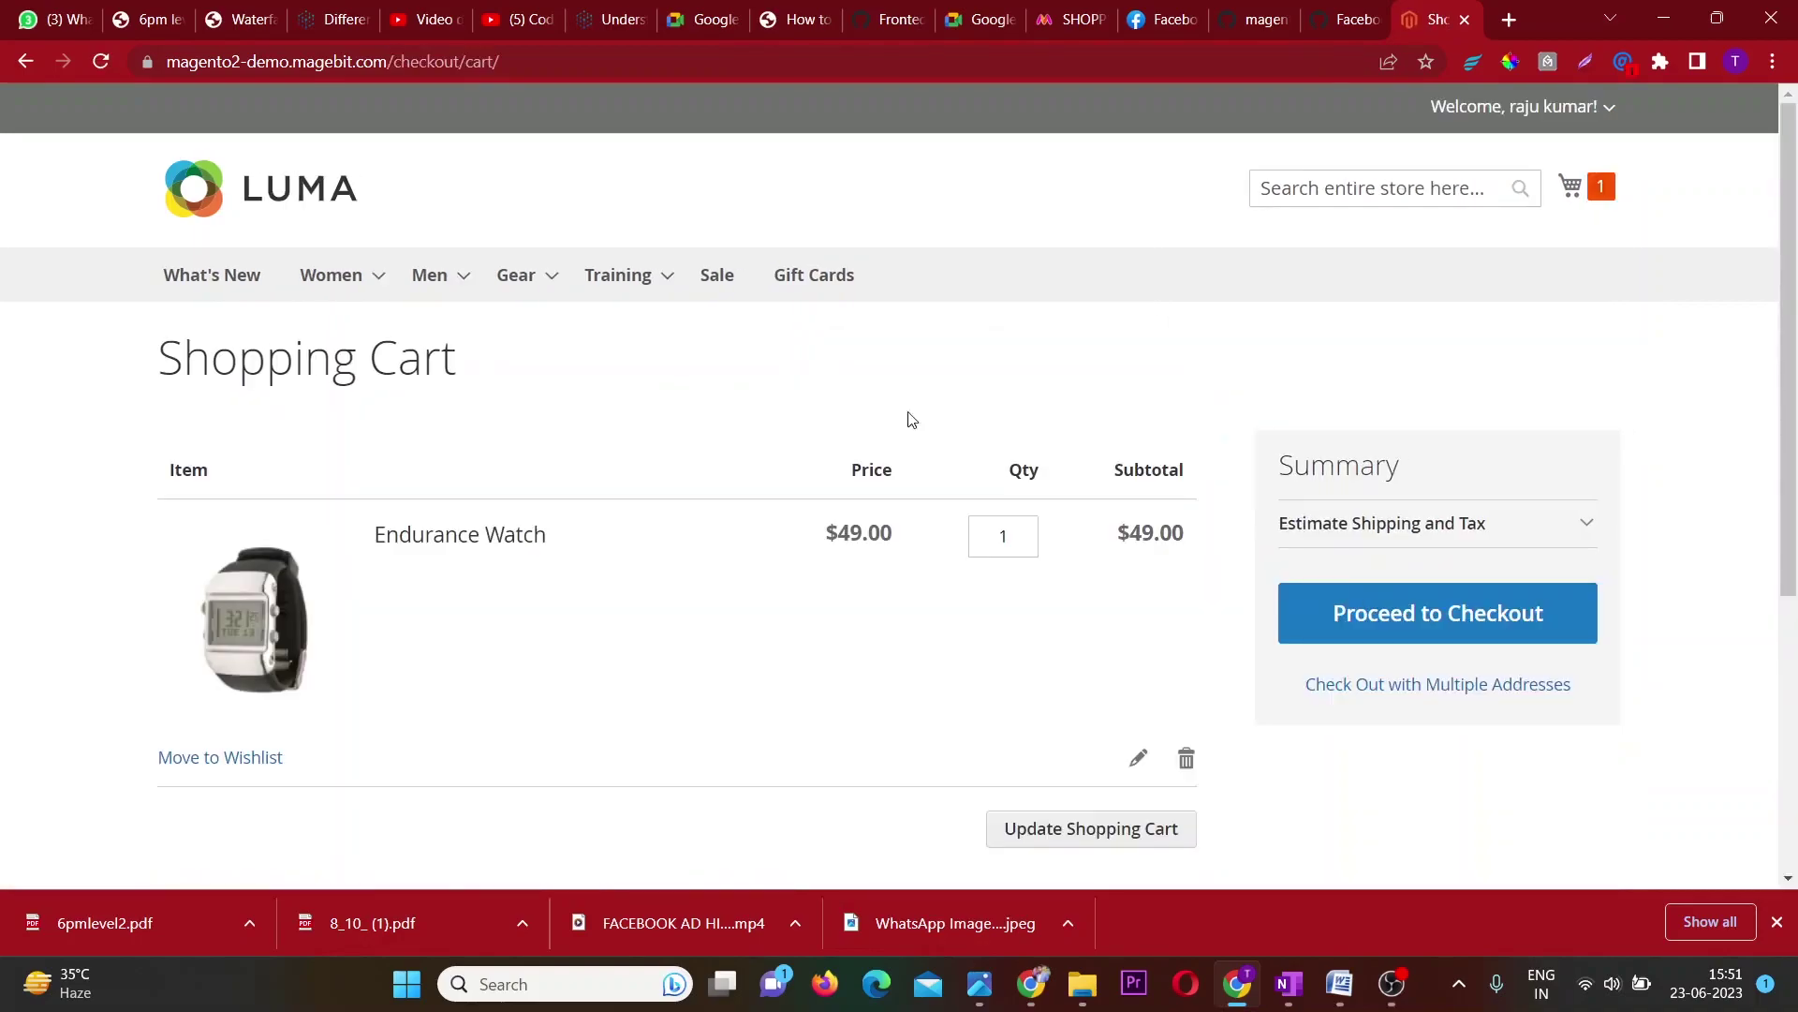
Leave the one-item shopping cart for checkout's Shipping Address step.
{"action": "scroll", "coordinate": [534, 362], "scroll_direction": "down", "scroll_amount": 3}
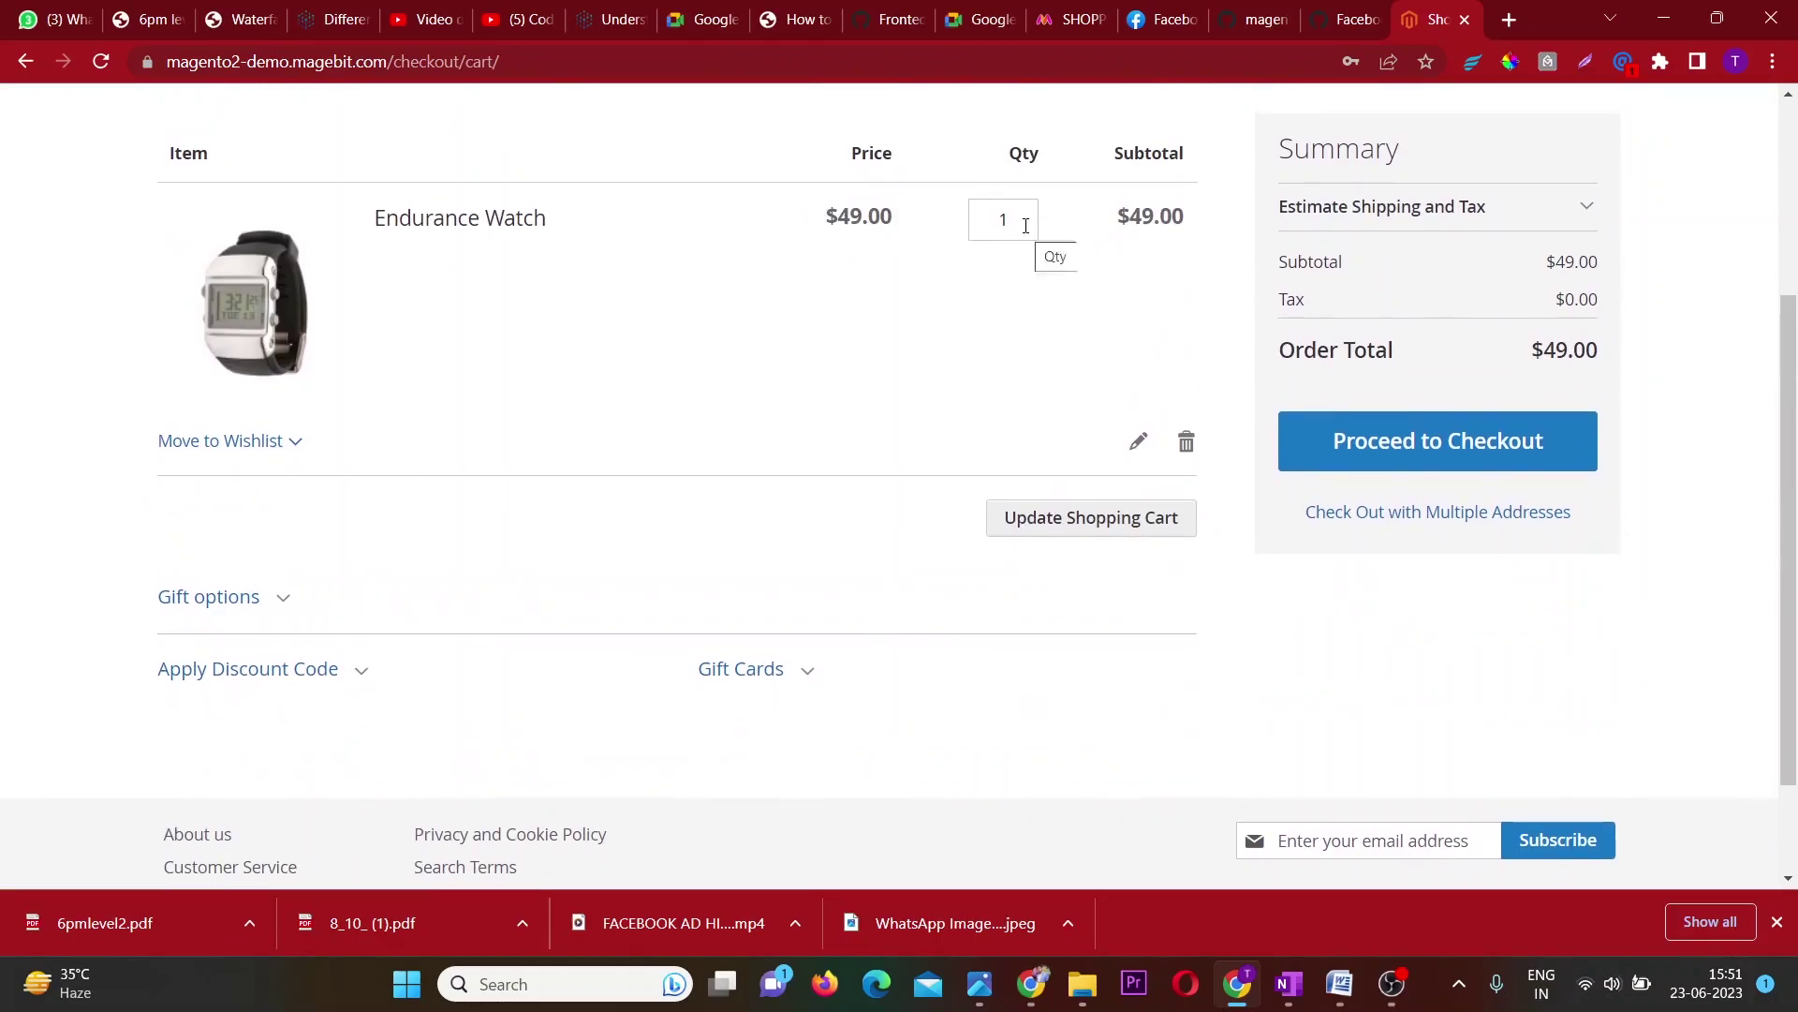
{"action": "scroll", "coordinate": [1480, 405], "scroll_direction": "up", "scroll_amount": 1}
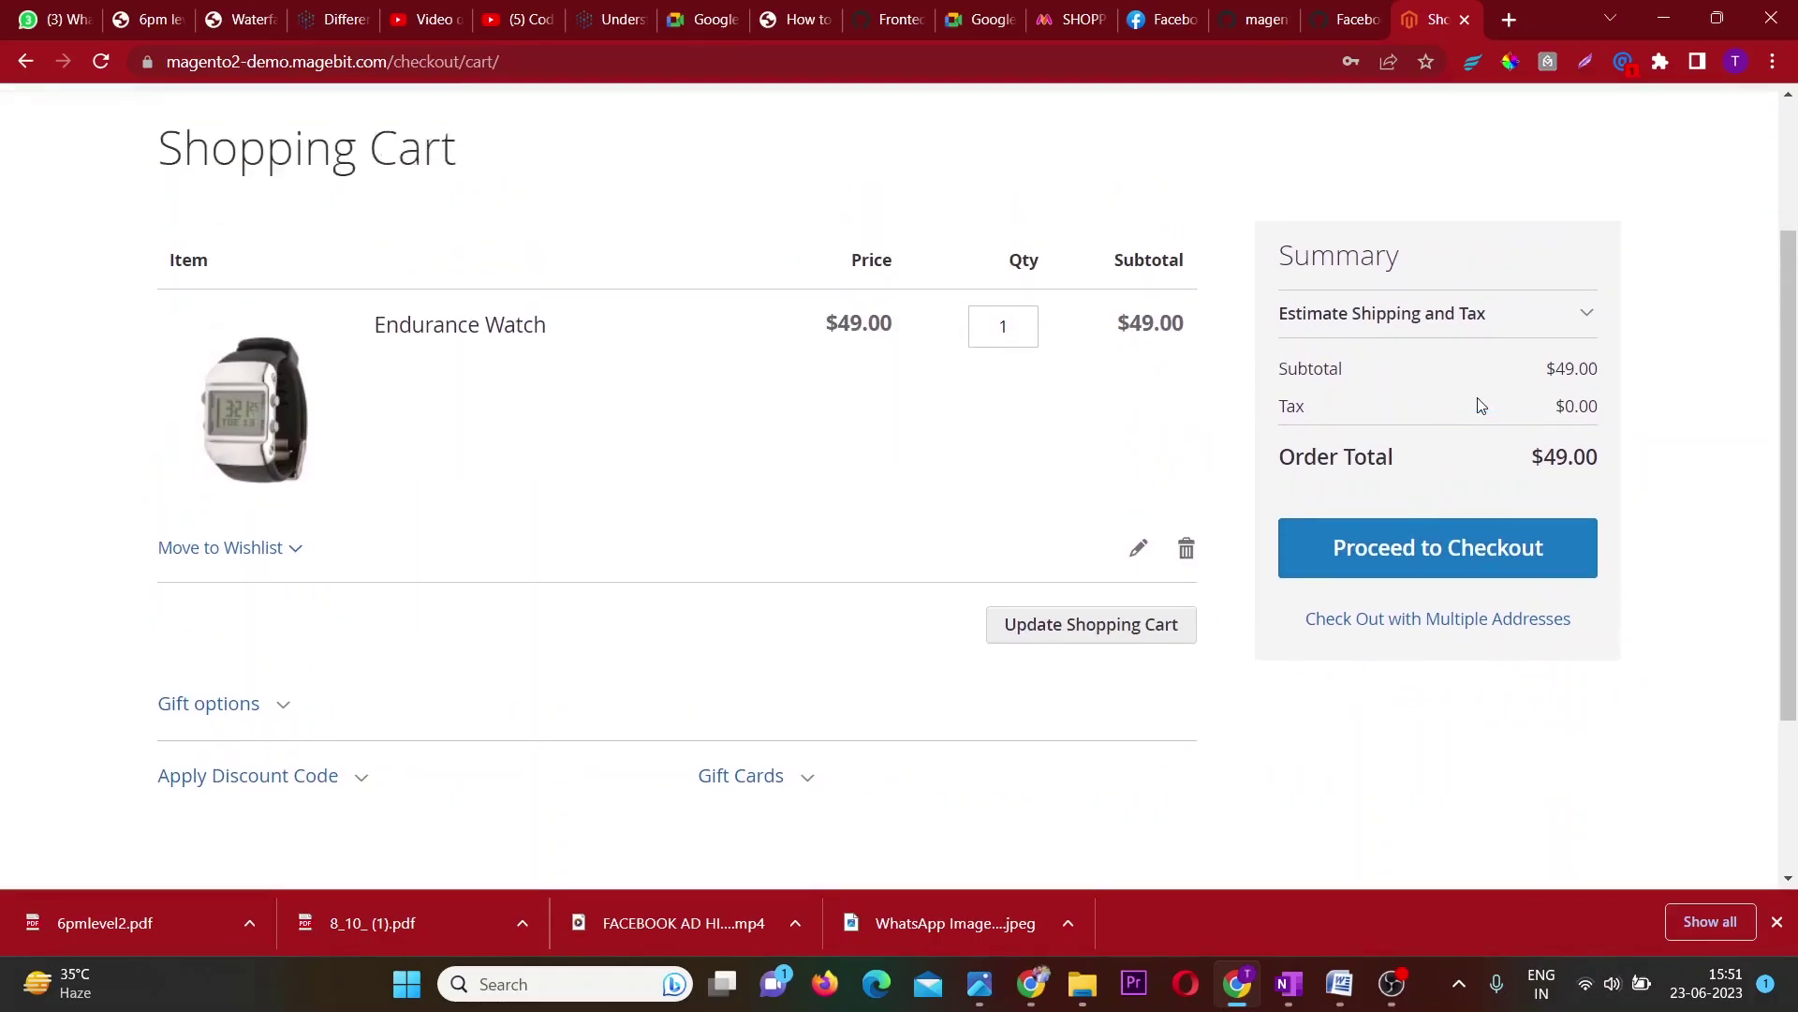
{"action": "scroll", "coordinate": [1481, 404], "scroll_direction": "up", "scroll_amount": 2}
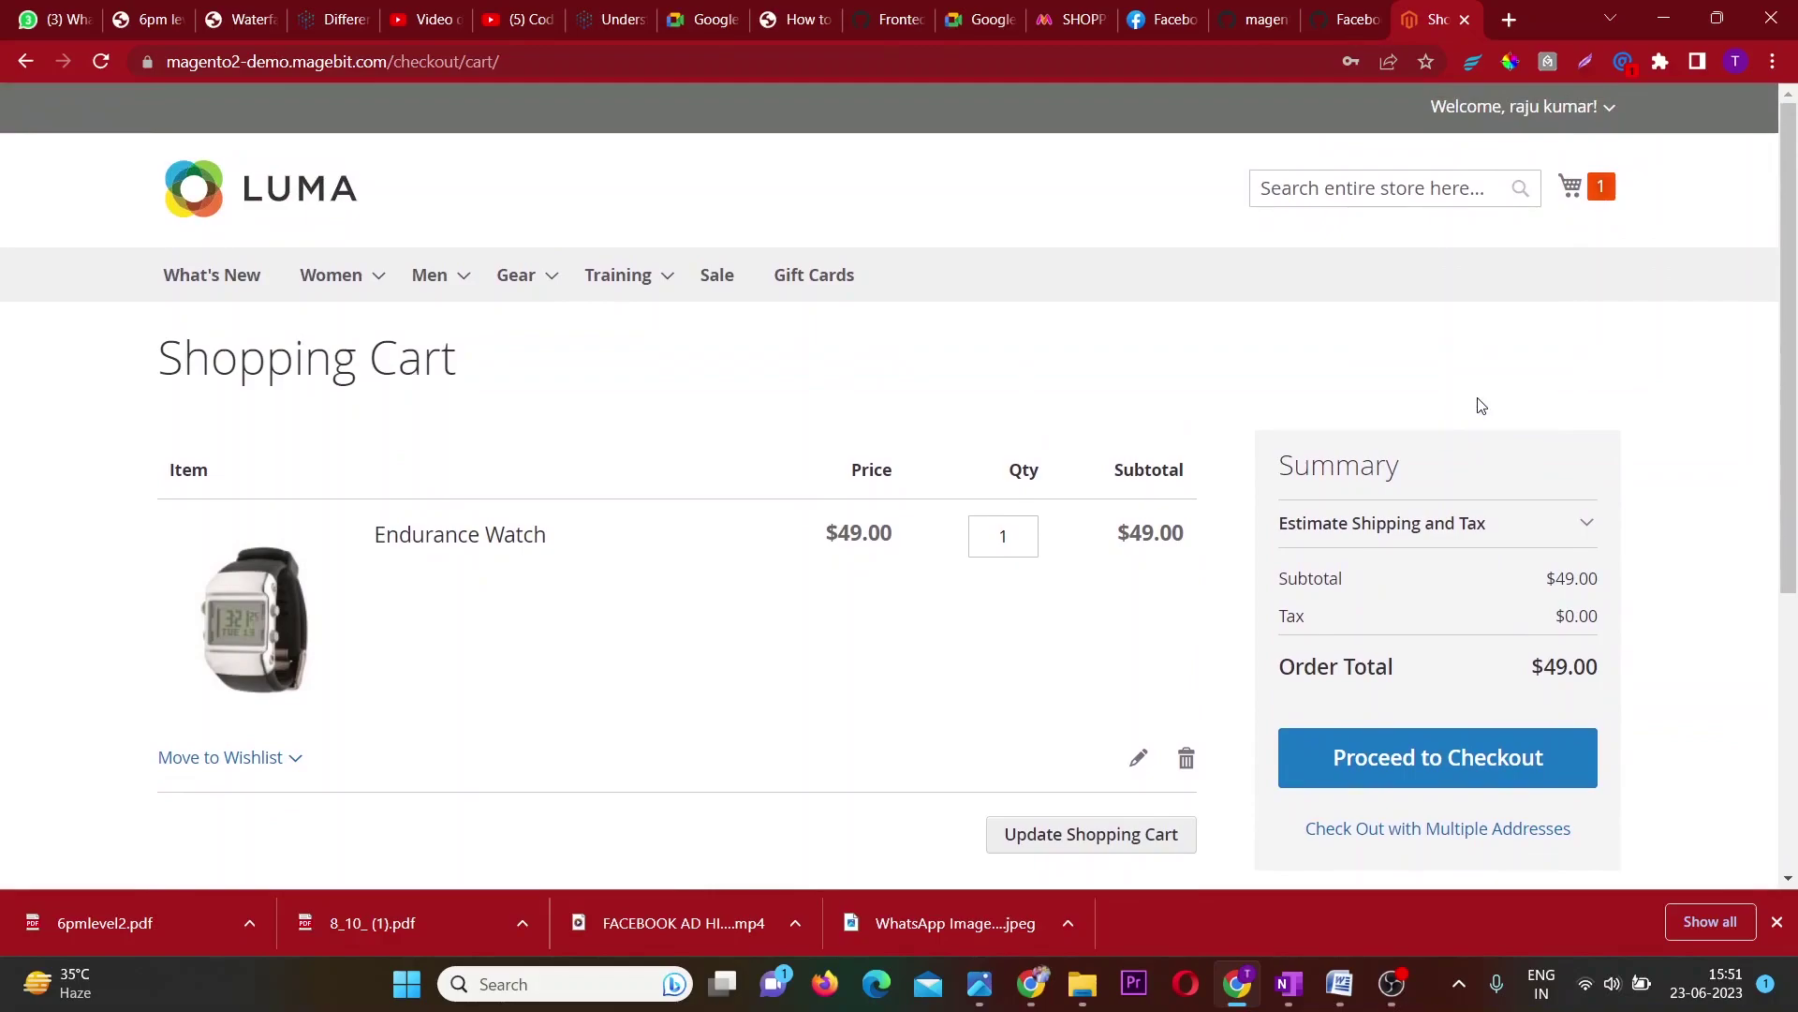
{"action": "left_click", "coordinate": [1438, 791]}
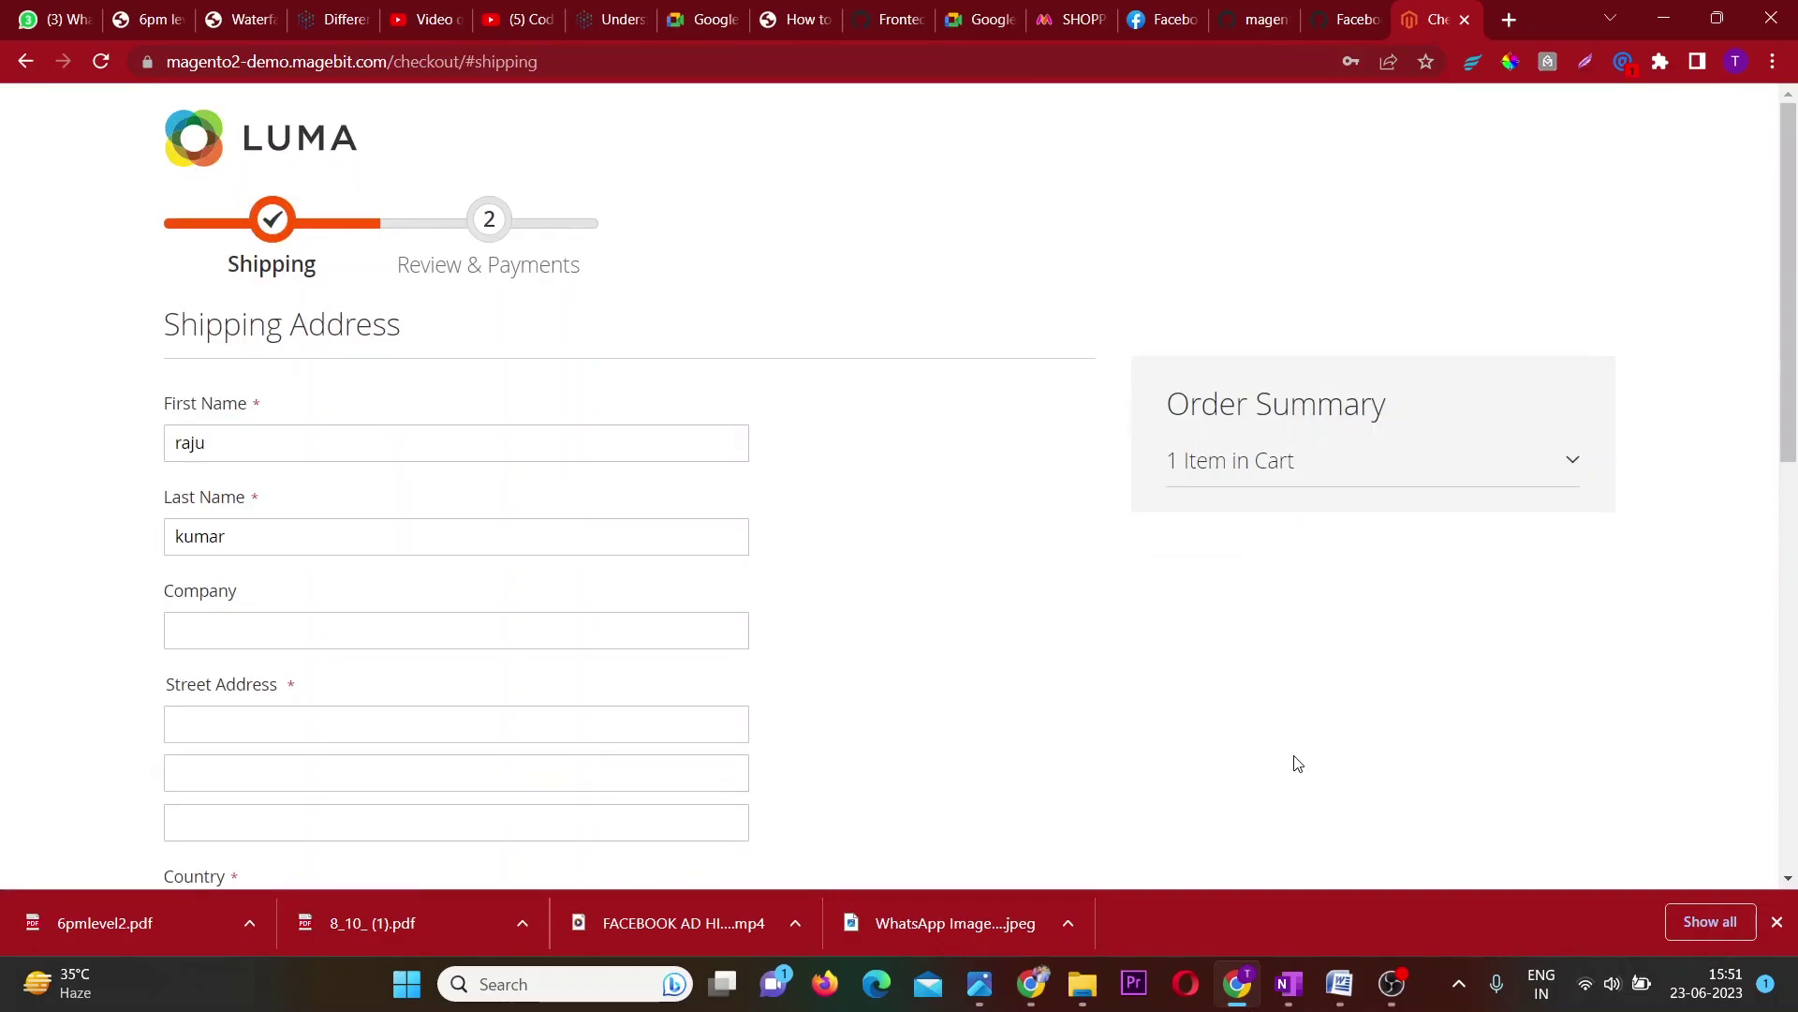
Fill the company, address, city, zip and phone fields with placeholder text, keep $5.00 Flat Rate, and continue.
{"action": "left_click", "coordinate": [393, 631]}
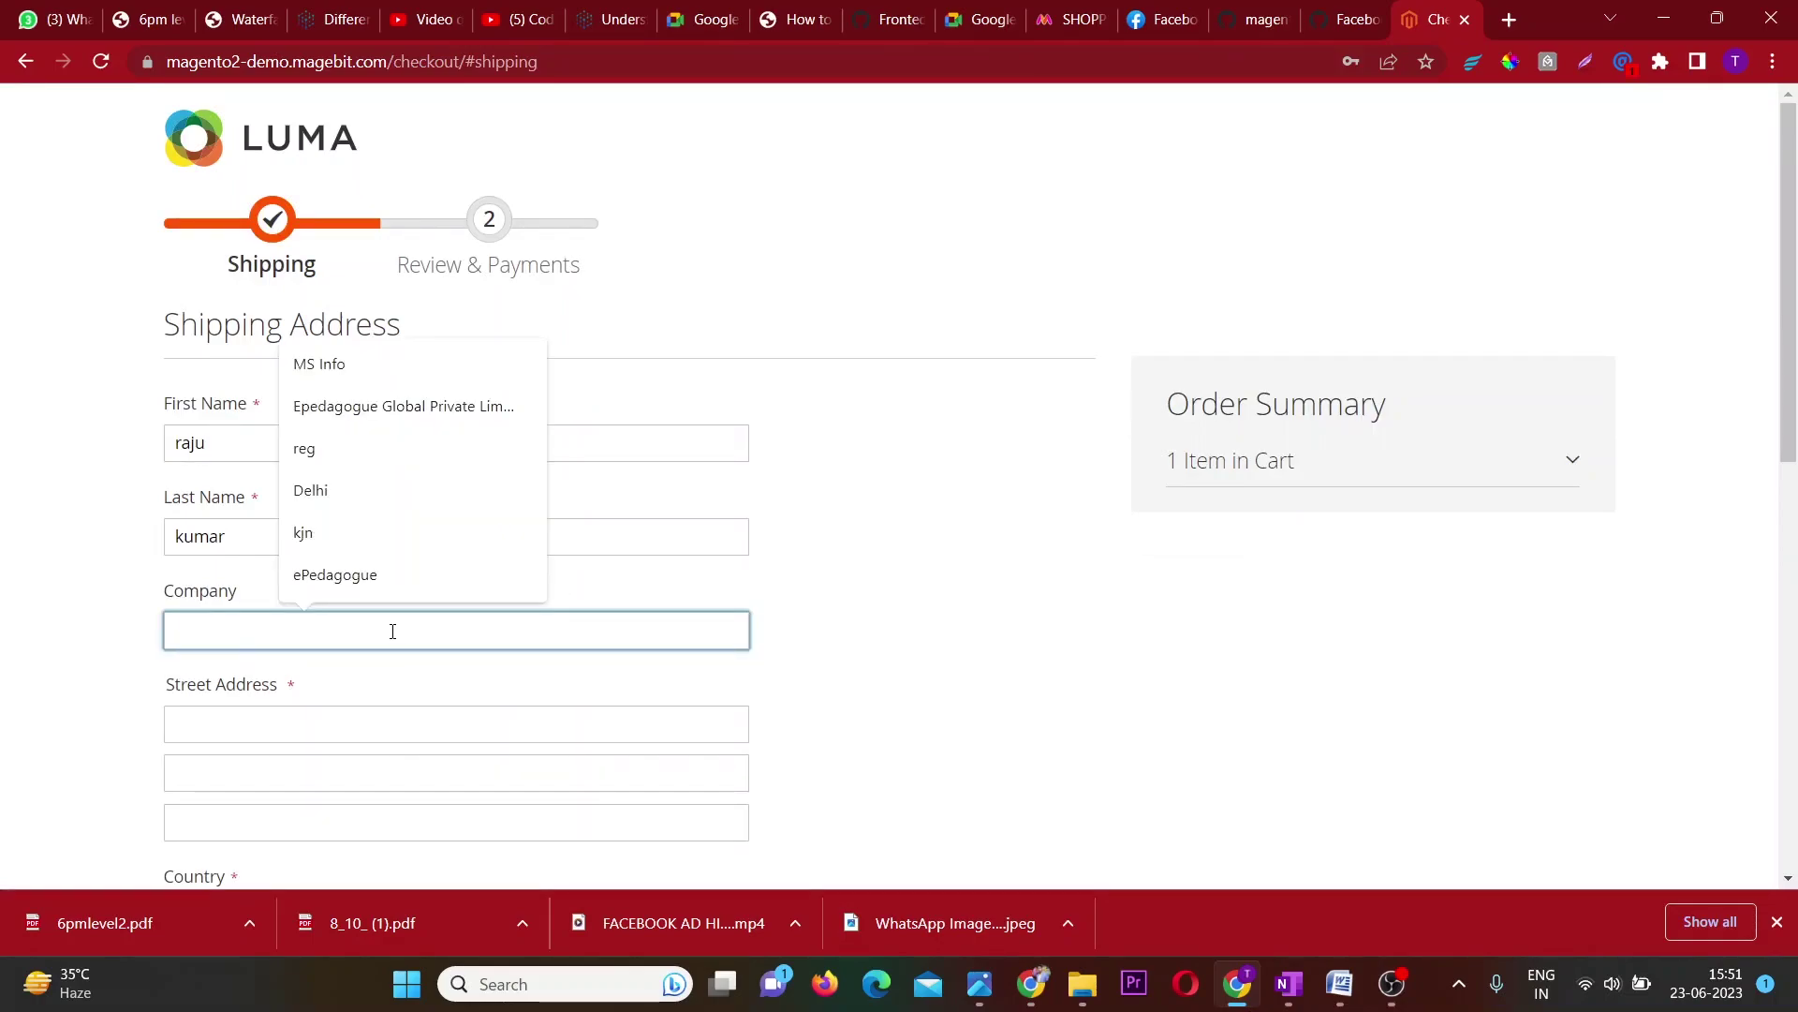
{"action": "type", "text": "hjg\thjgj\tgj\tgjhg"}
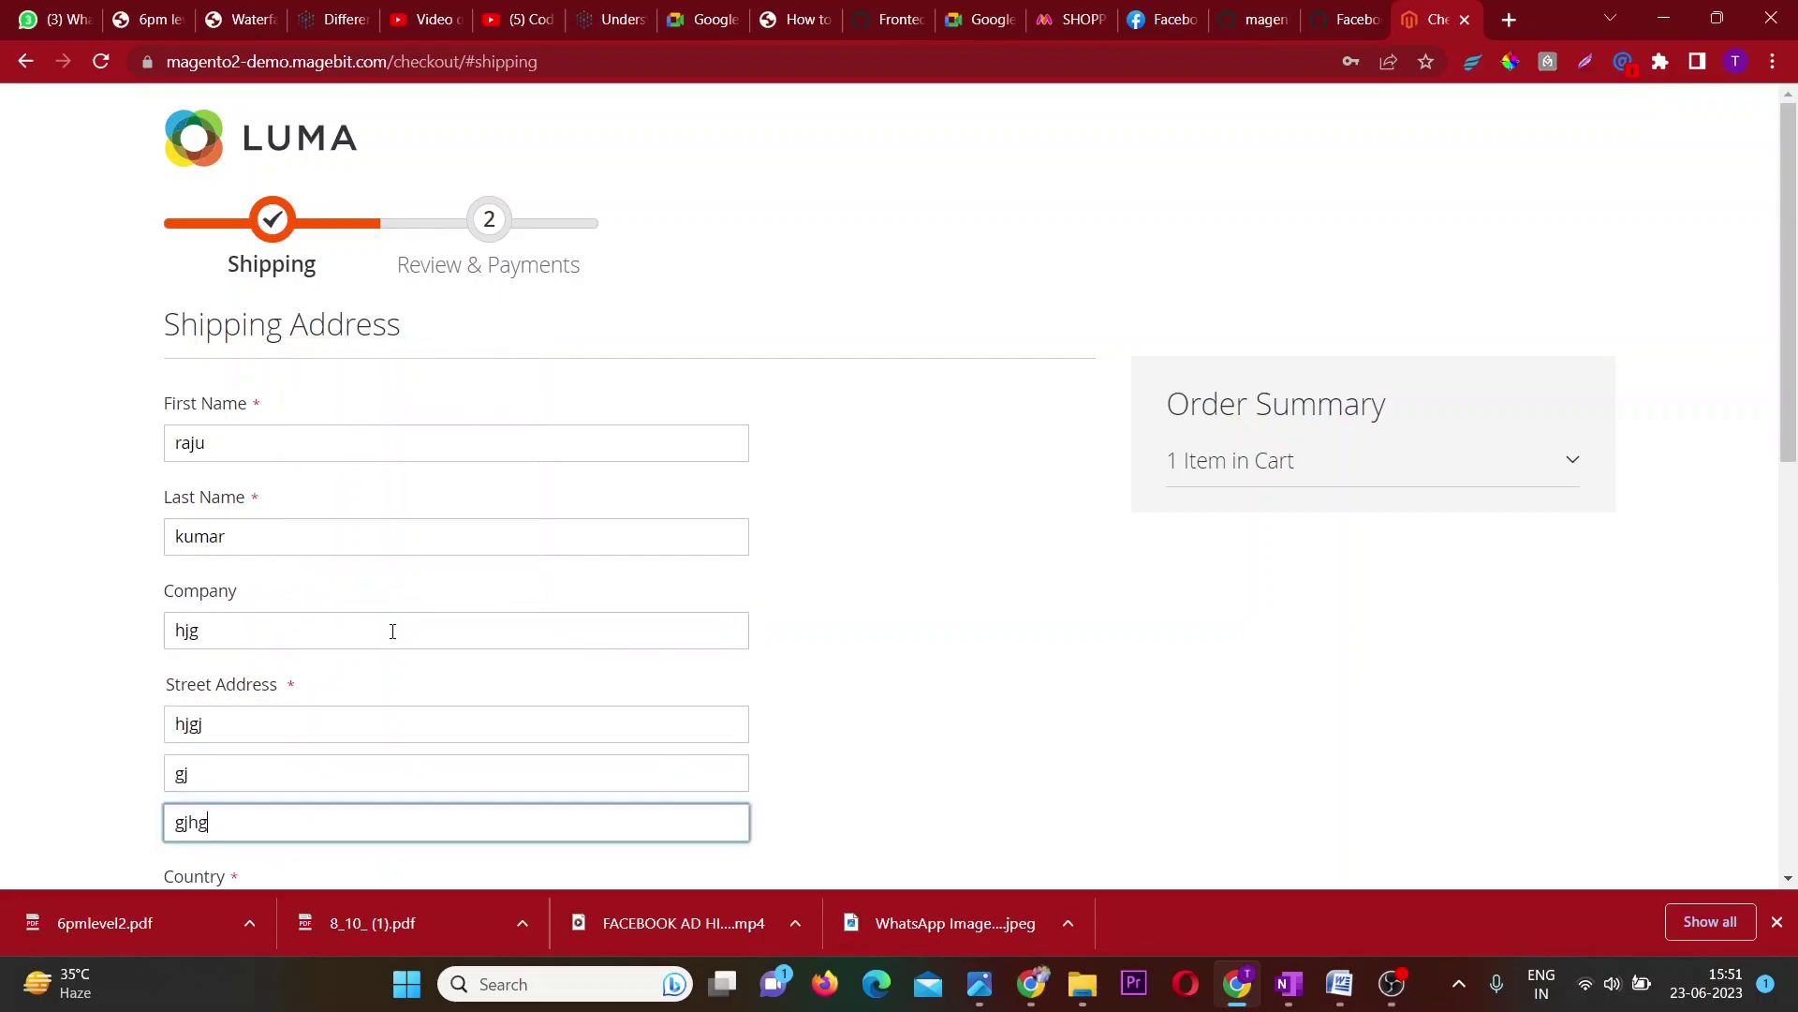
{"action": "type", "text": "\th\thjghj\tghjg\tjhgjh"}
{"action": "key", "text": "Tab"}
{"action": "type", "text": "ghj"}
{"action": "key", "text": "Tab"}
{"action": "key", "text": "Tab"}
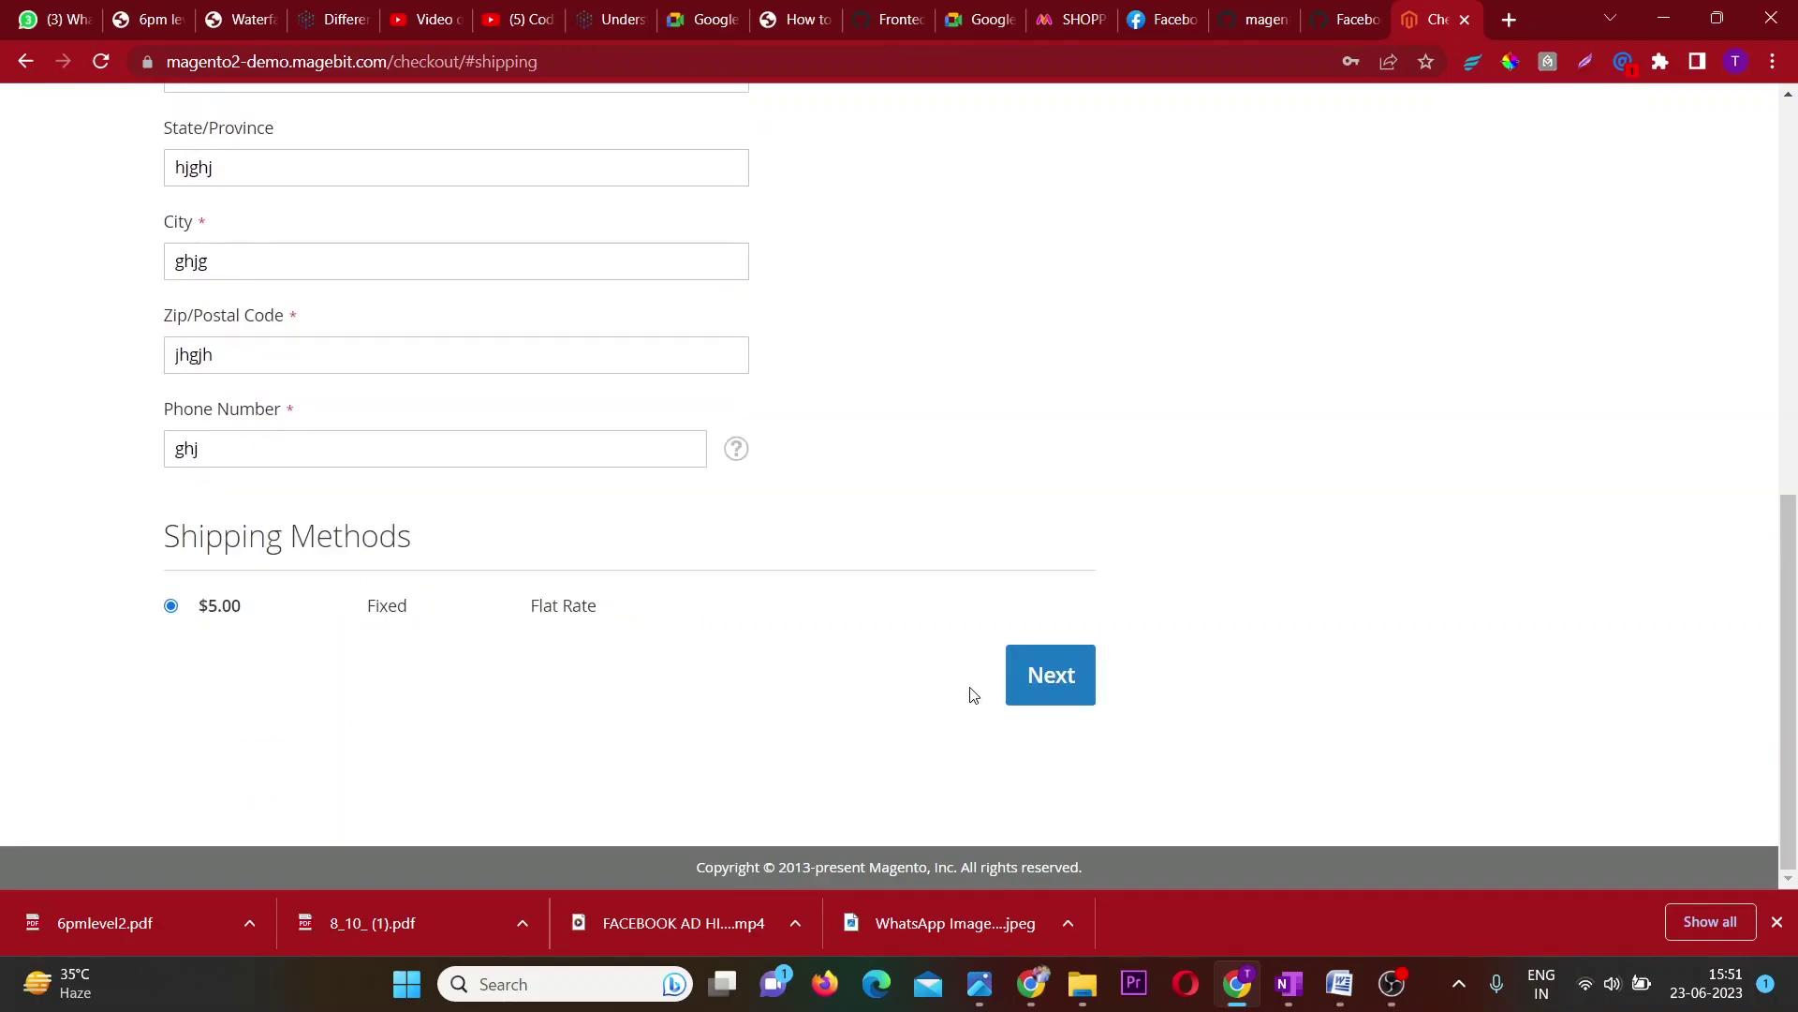
{"action": "left_click", "coordinate": [1026, 689]}
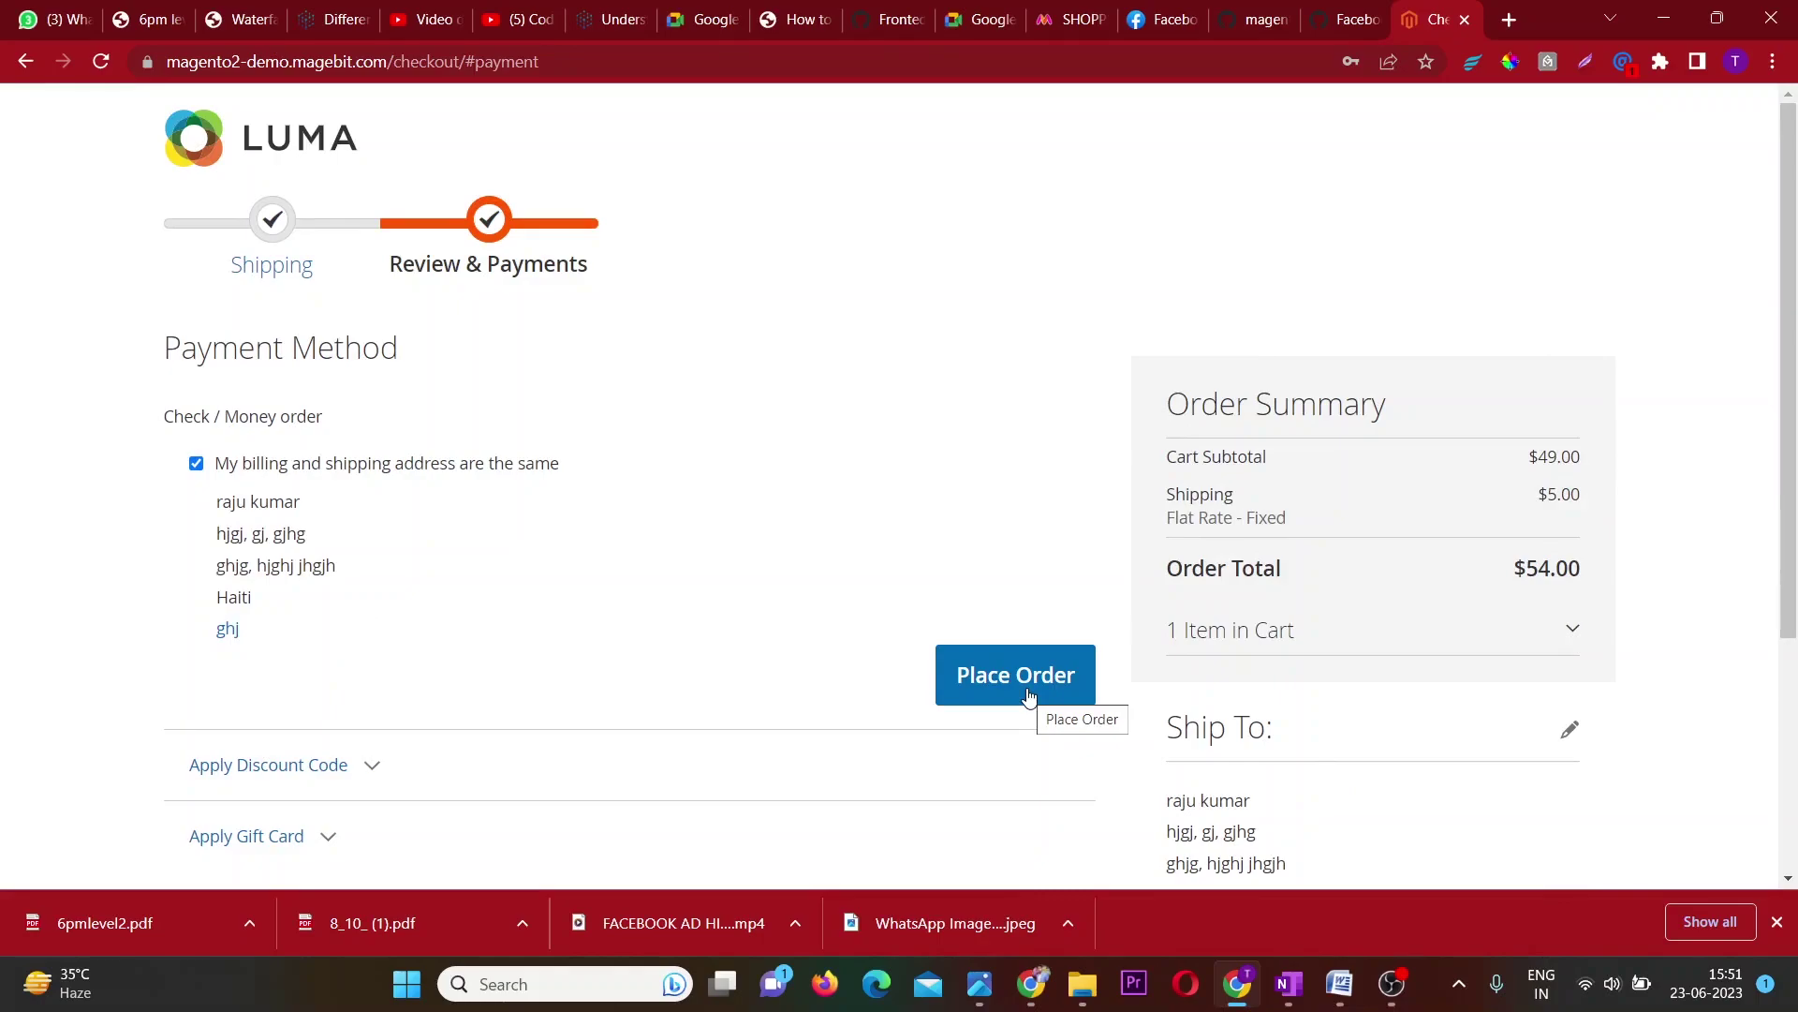
Check that Check / Money order is the selected payment method.
{"action": "scroll", "coordinate": [319, 359], "scroll_direction": "up", "scroll_amount": 5}
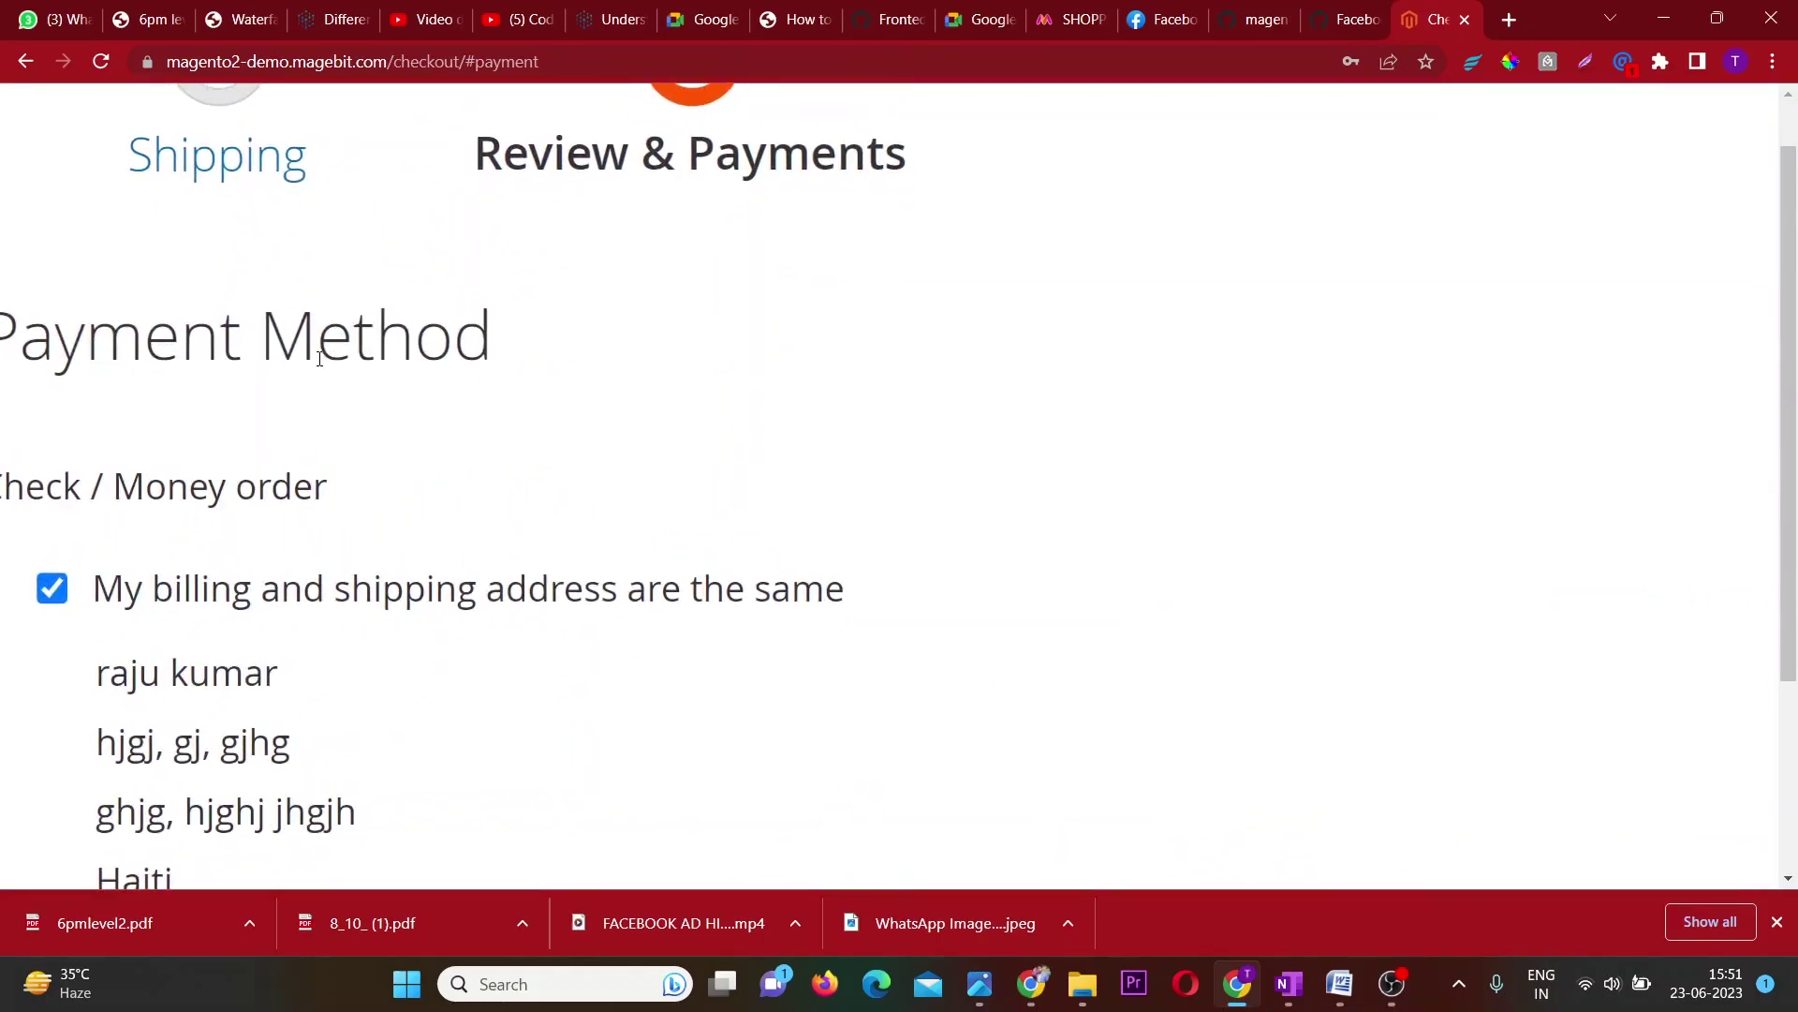
{"action": "scroll", "coordinate": [89, 479], "scroll_direction": "left", "scroll_amount": 2}
{"action": "scroll", "coordinate": [87, 478], "scroll_direction": "left", "scroll_amount": 2}
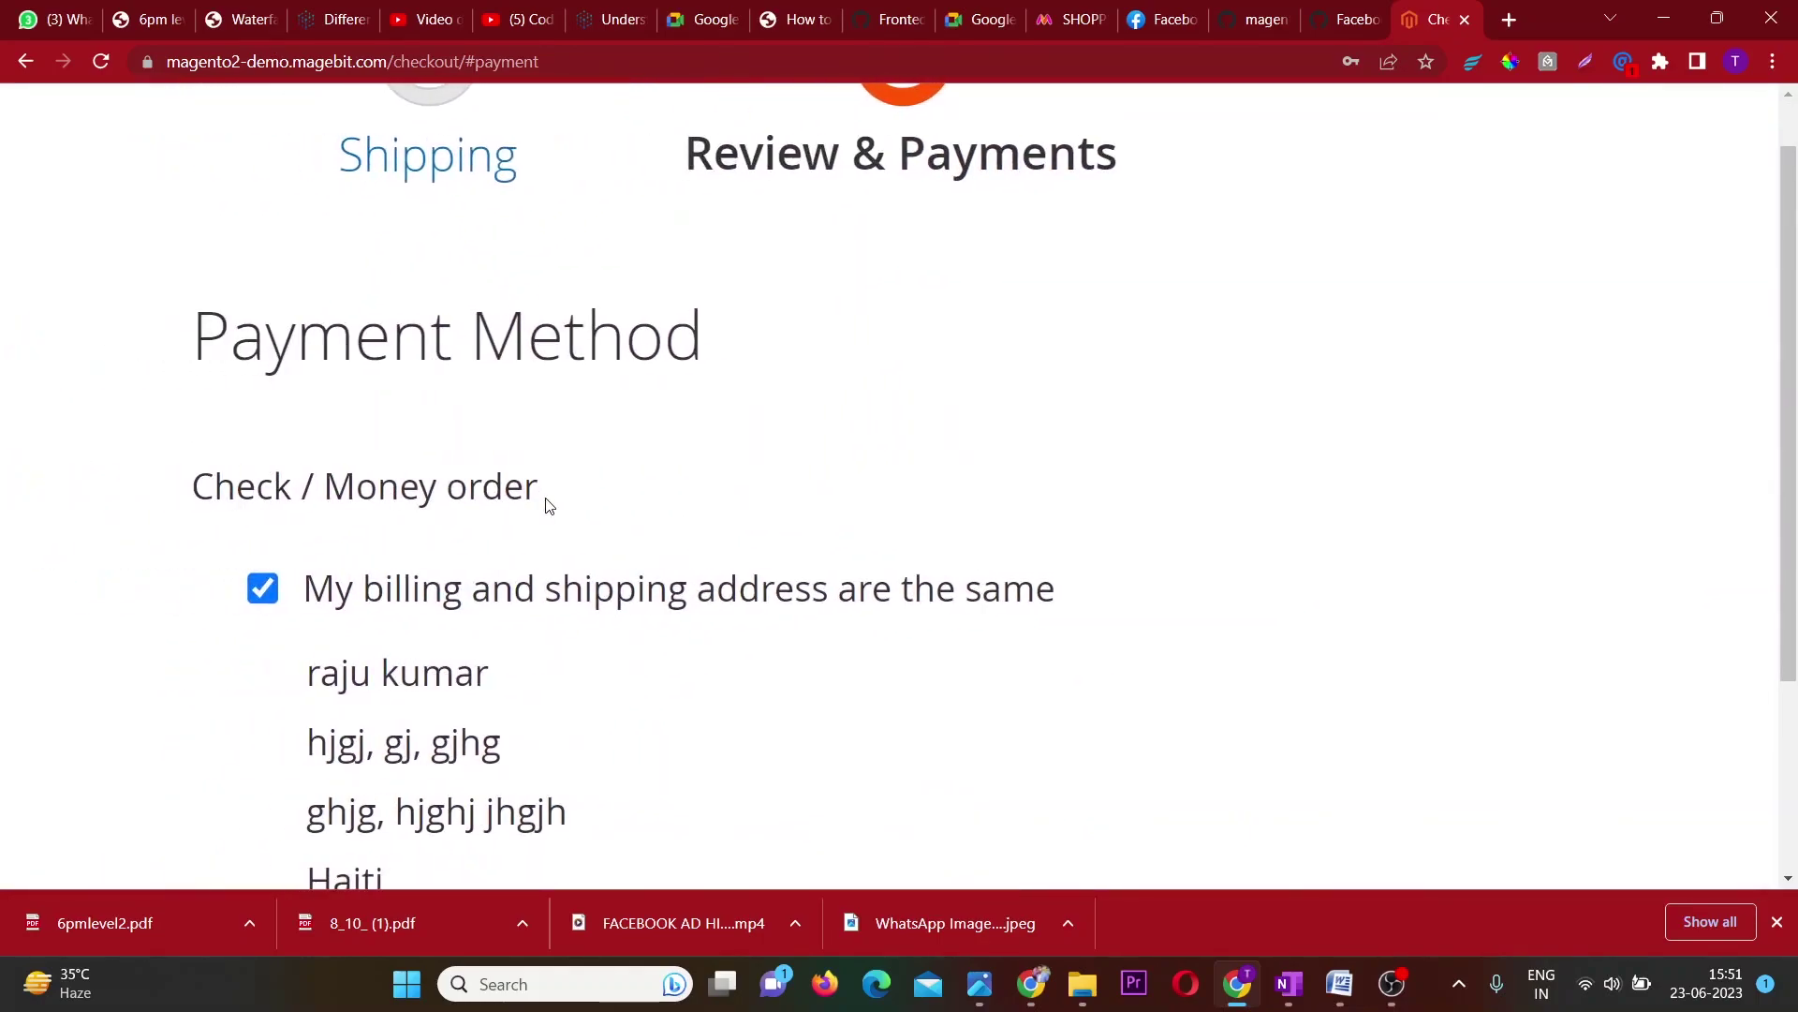
{"action": "left_click_drag", "start_coordinate": [539, 487], "coordinate": [205, 475]}
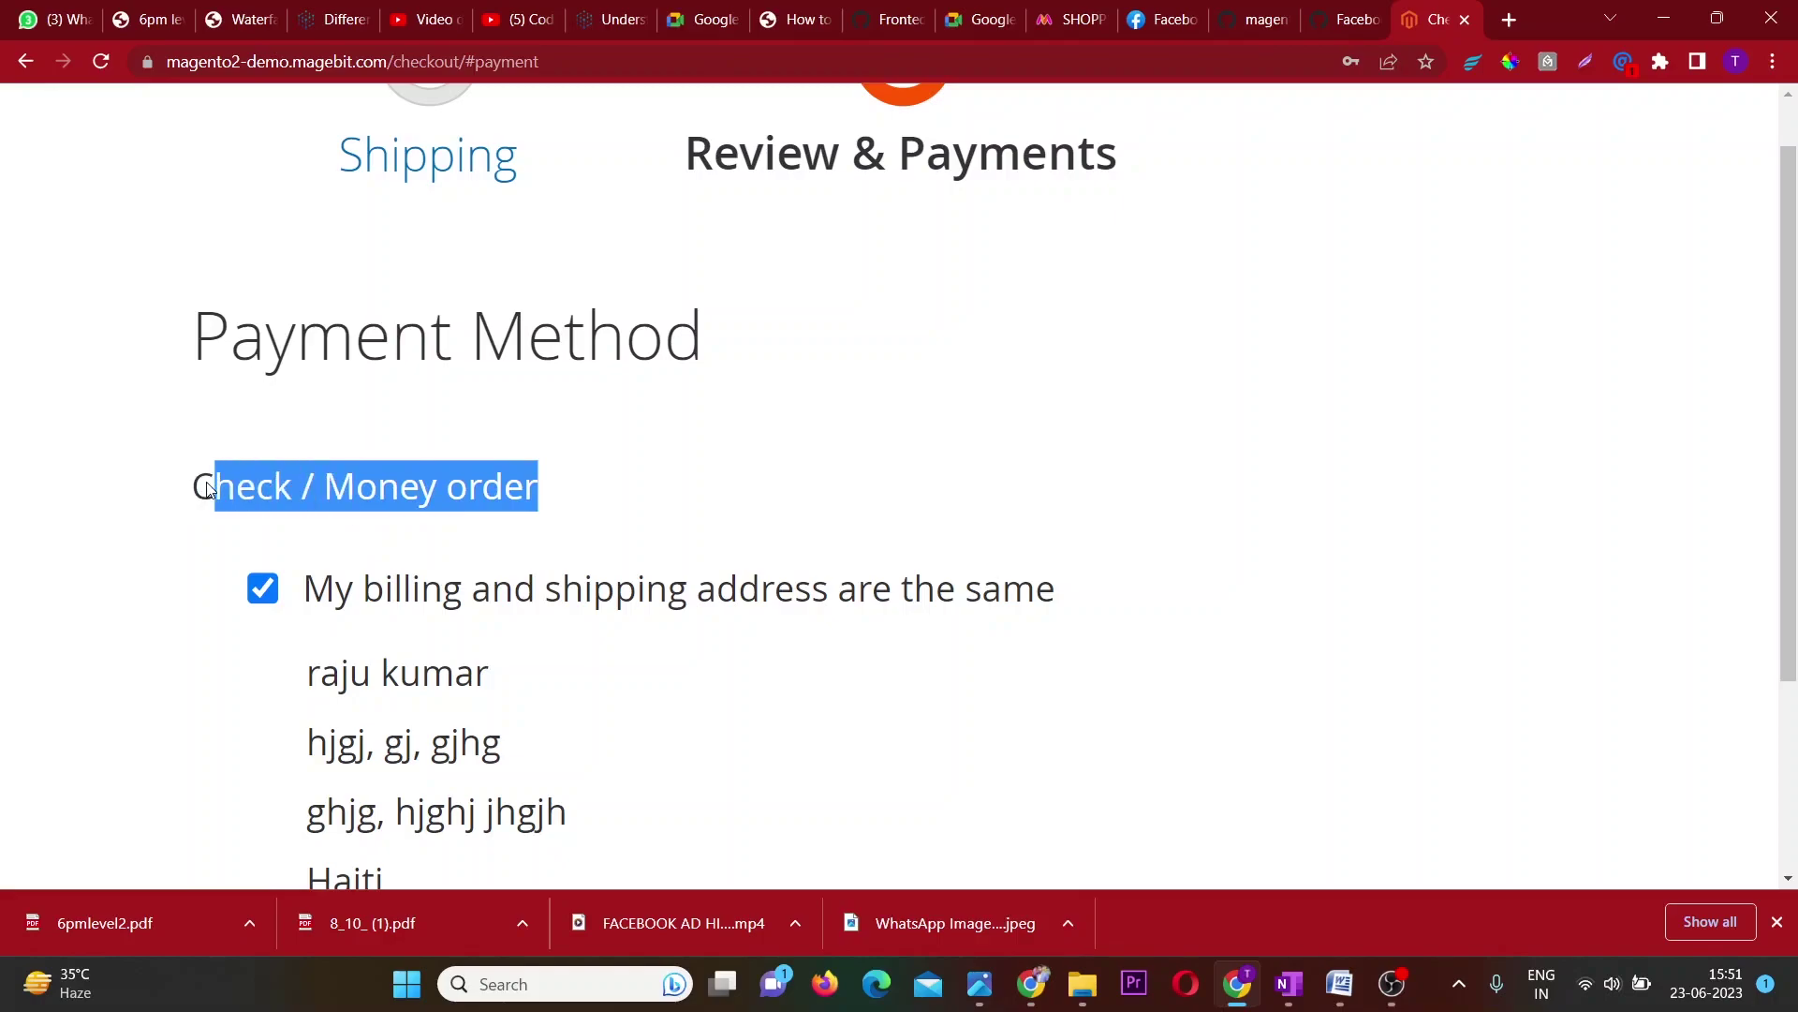
{"action": "left_click", "coordinate": [643, 452]}
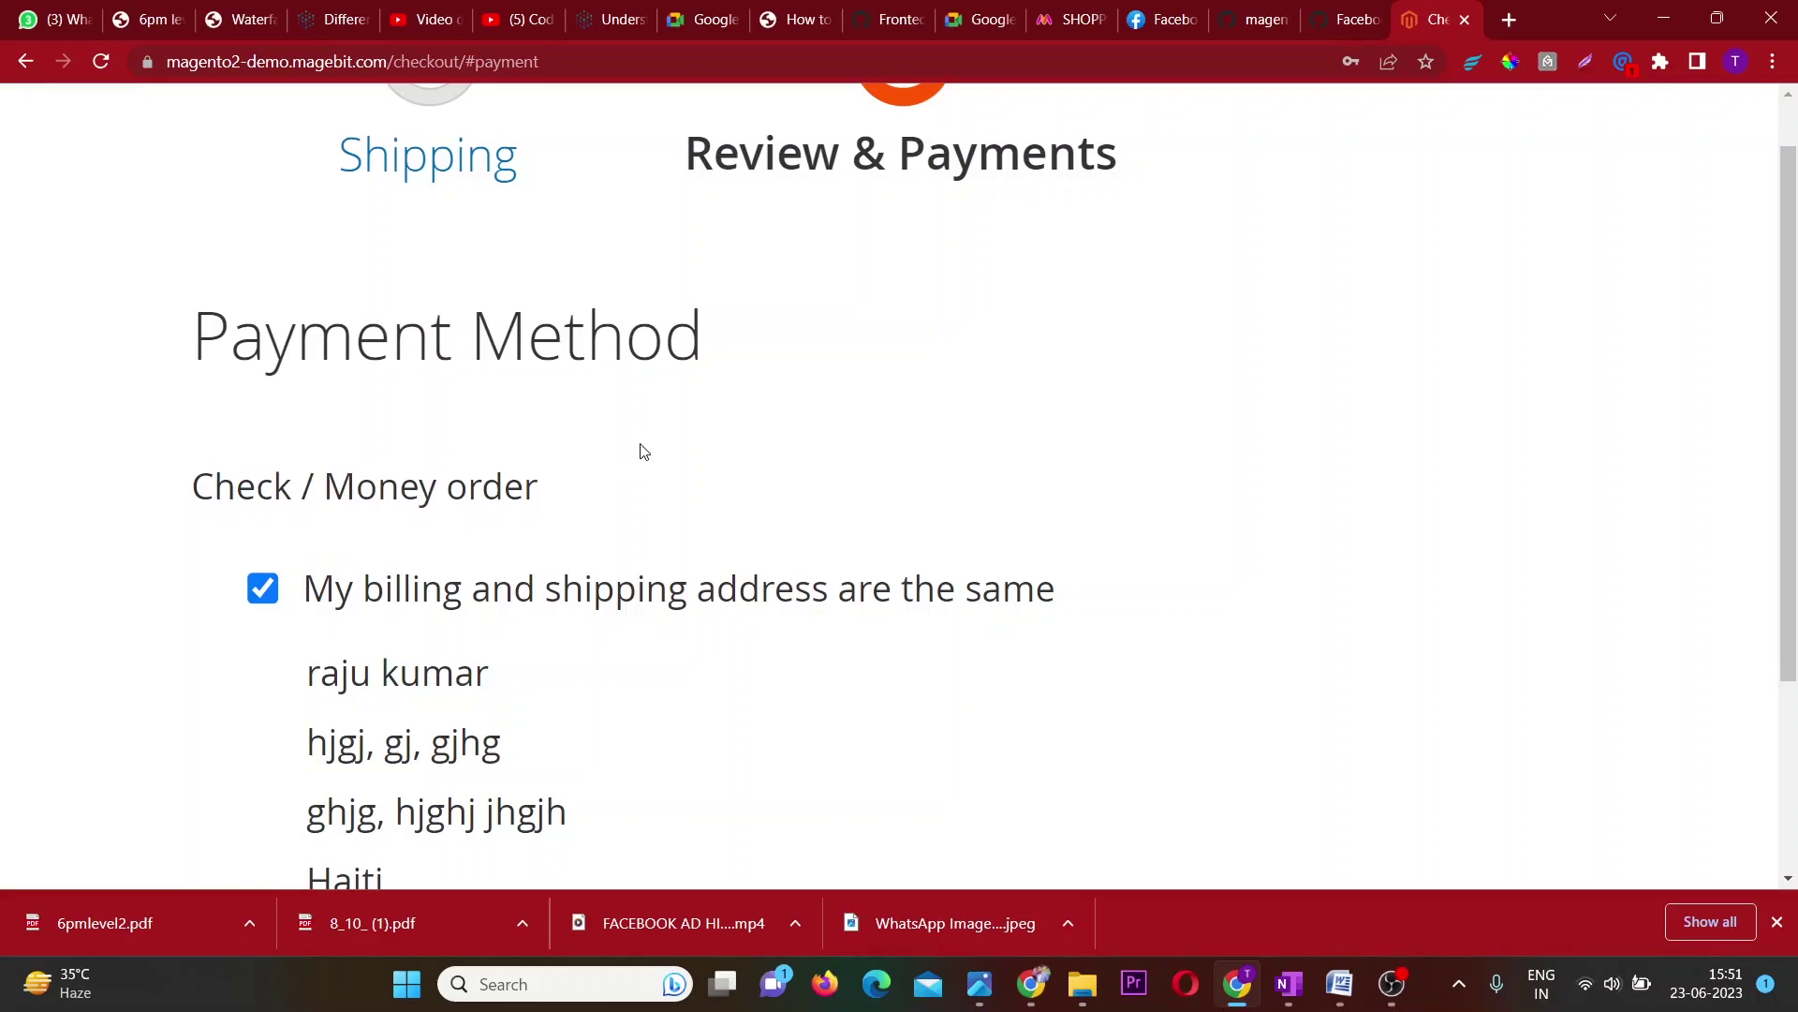
Turn billing-same-as-shipping off to view the billing form, then turn it back on.
{"action": "left_click", "coordinate": [253, 602]}
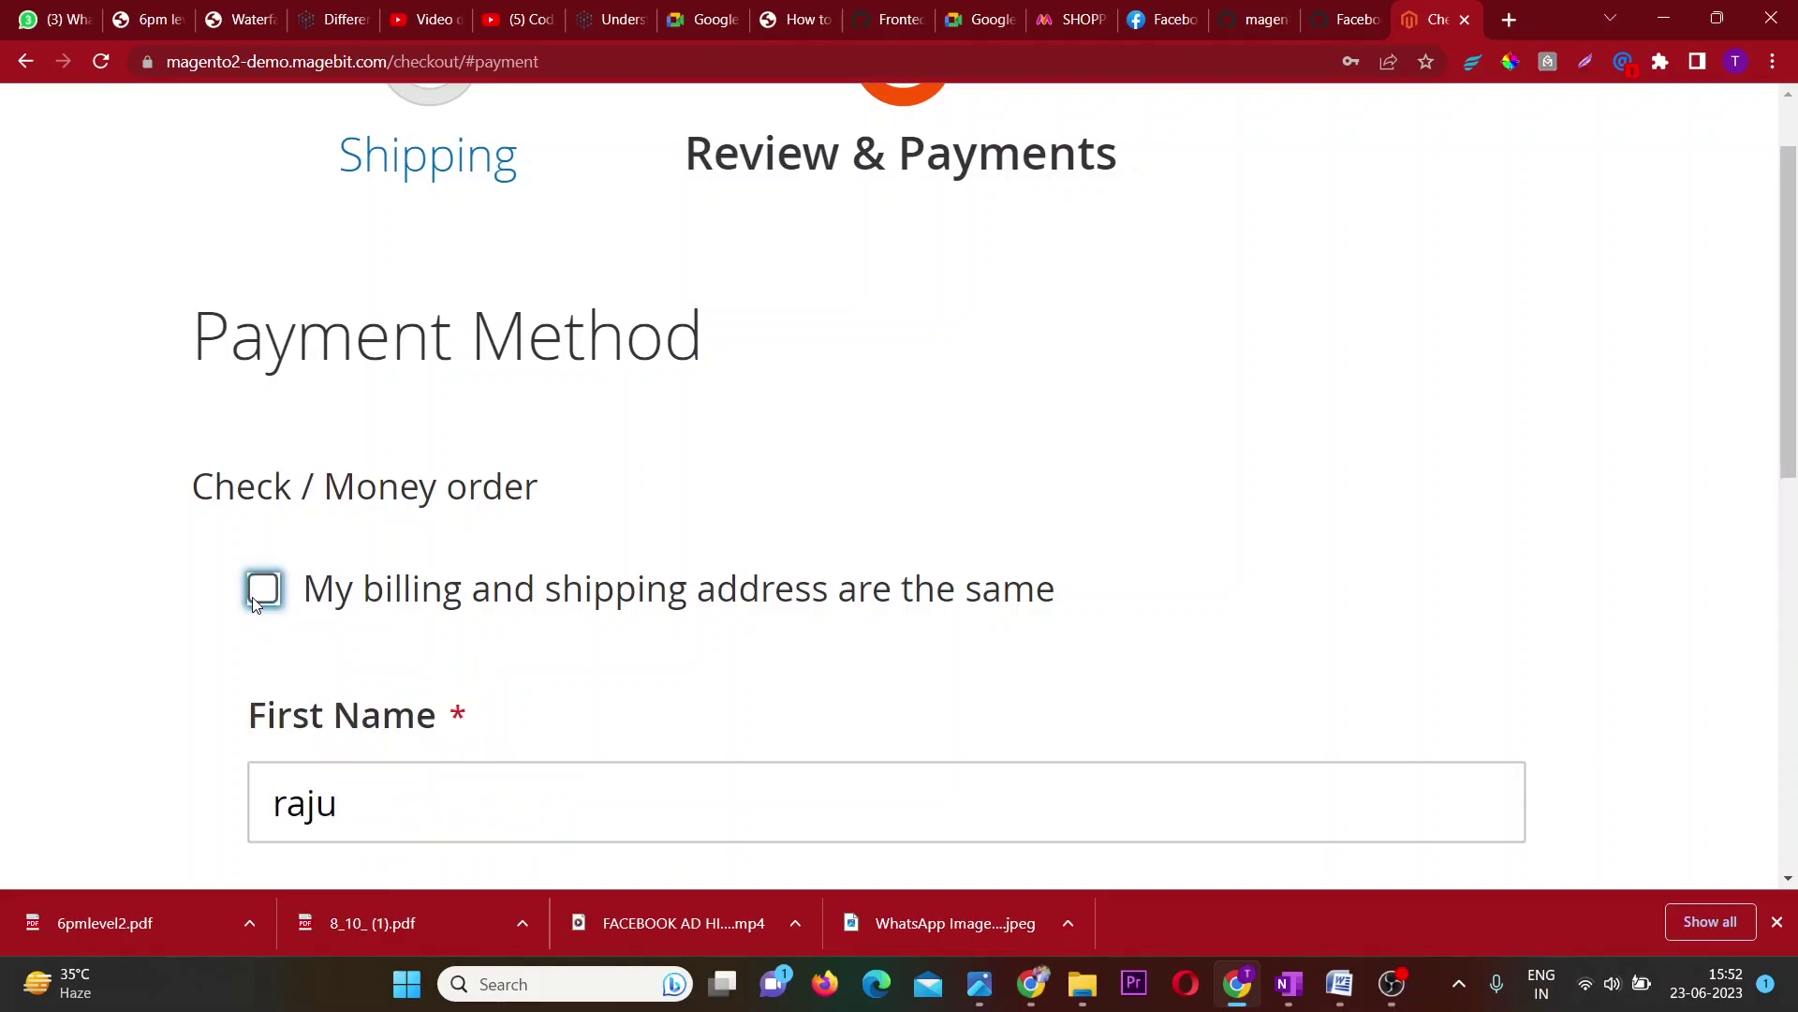
{"action": "scroll", "coordinate": [259, 596], "scroll_direction": "down", "scroll_amount": 6}
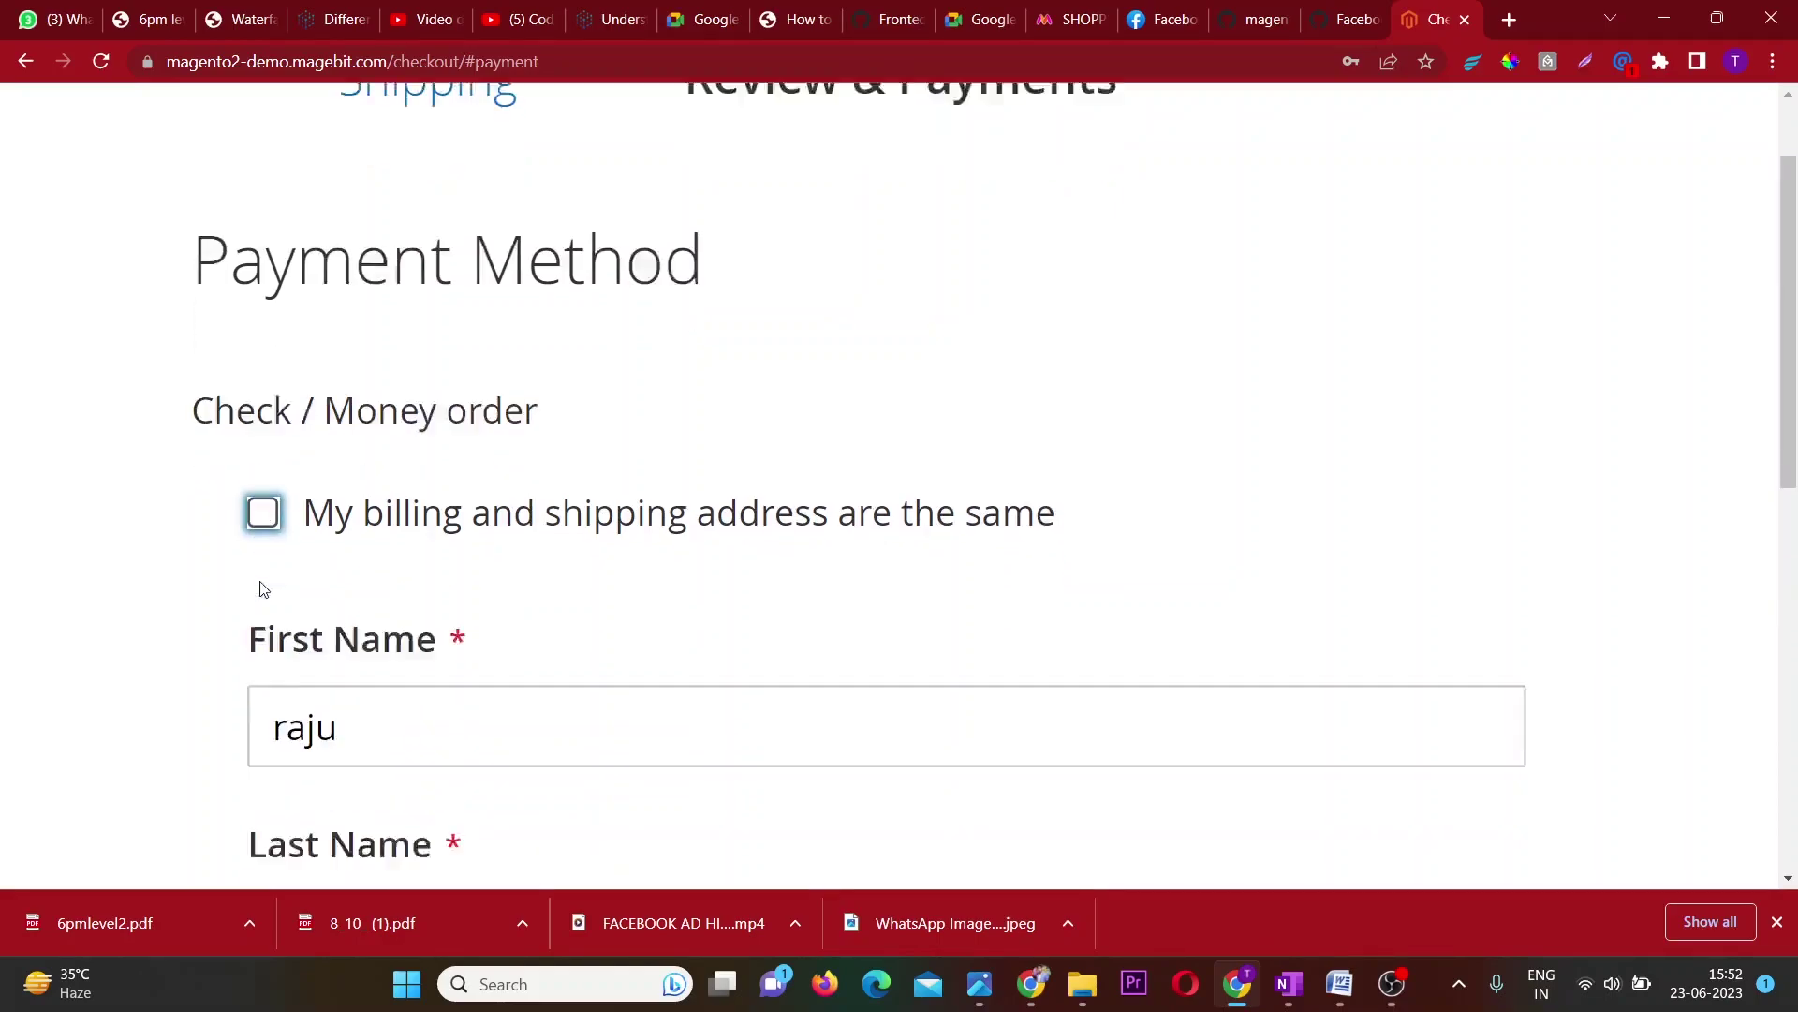
{"action": "scroll", "coordinate": [263, 588], "scroll_direction": "down", "scroll_amount": 10}
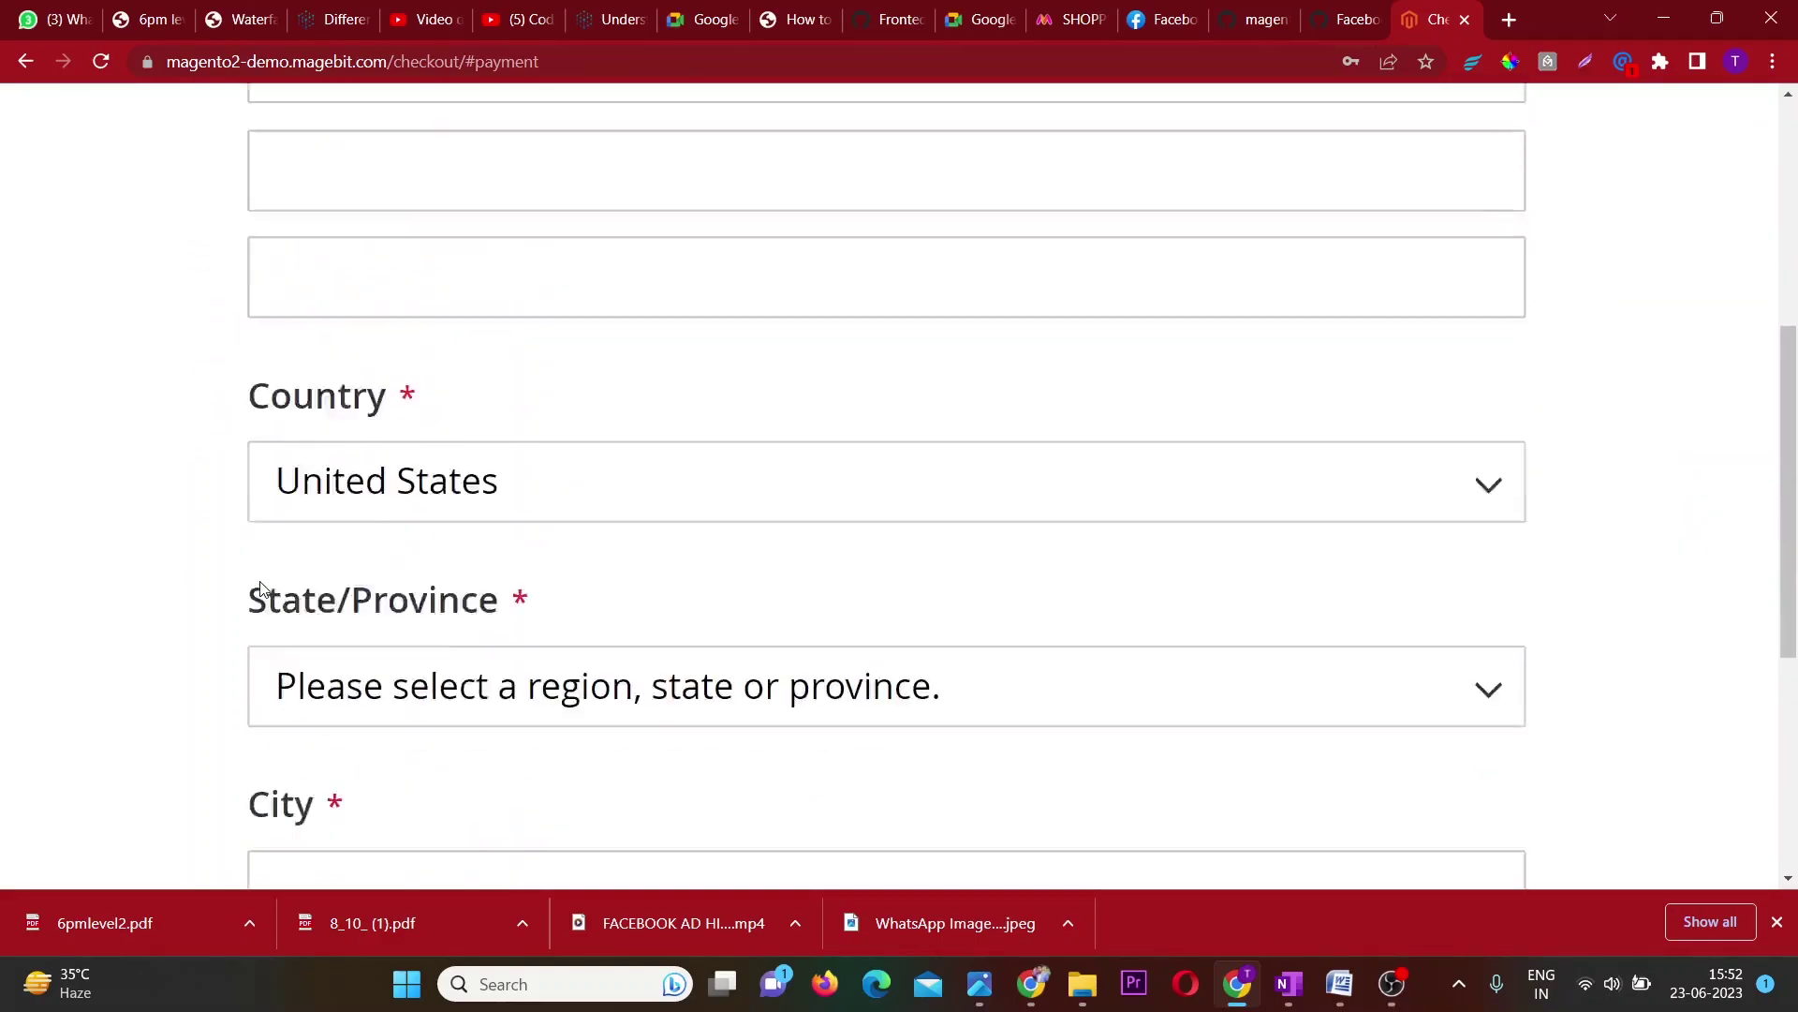
{"action": "scroll", "coordinate": [263, 588], "scroll_direction": "up", "scroll_amount": 10}
{"action": "scroll", "coordinate": [263, 588], "scroll_direction": "up", "scroll_amount": 4}
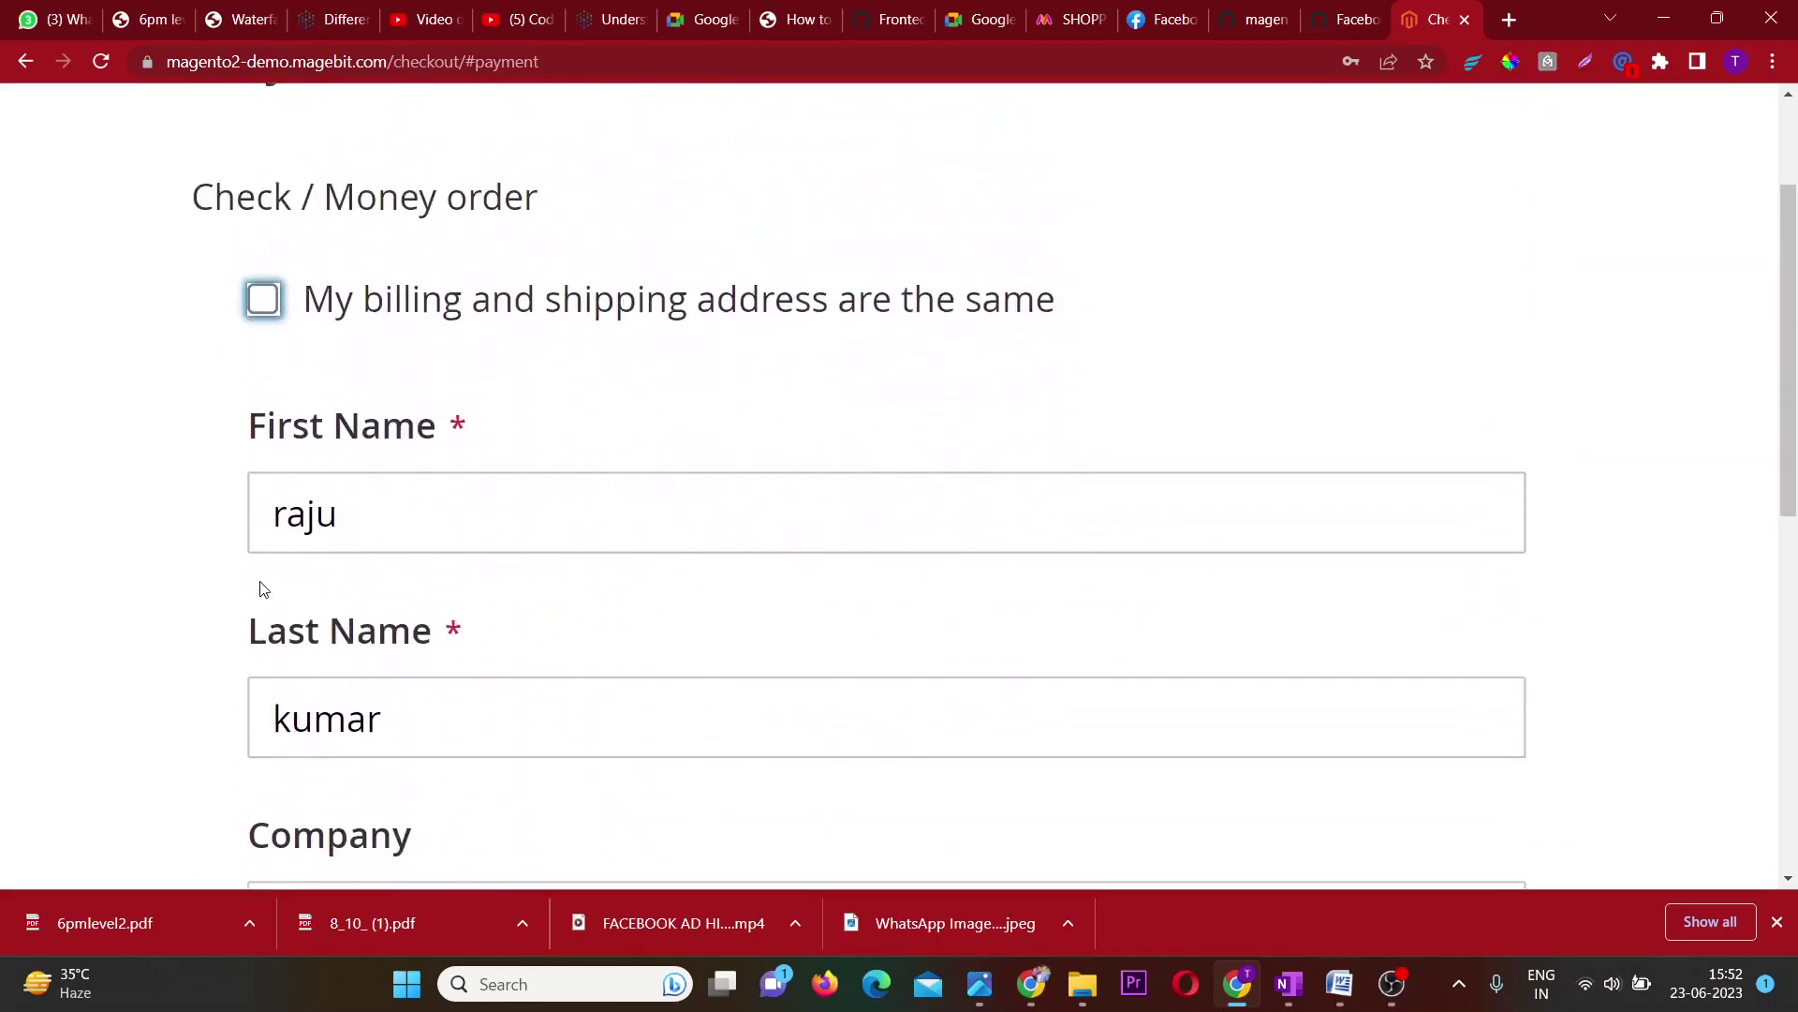
{"action": "left_click", "coordinate": [262, 348]}
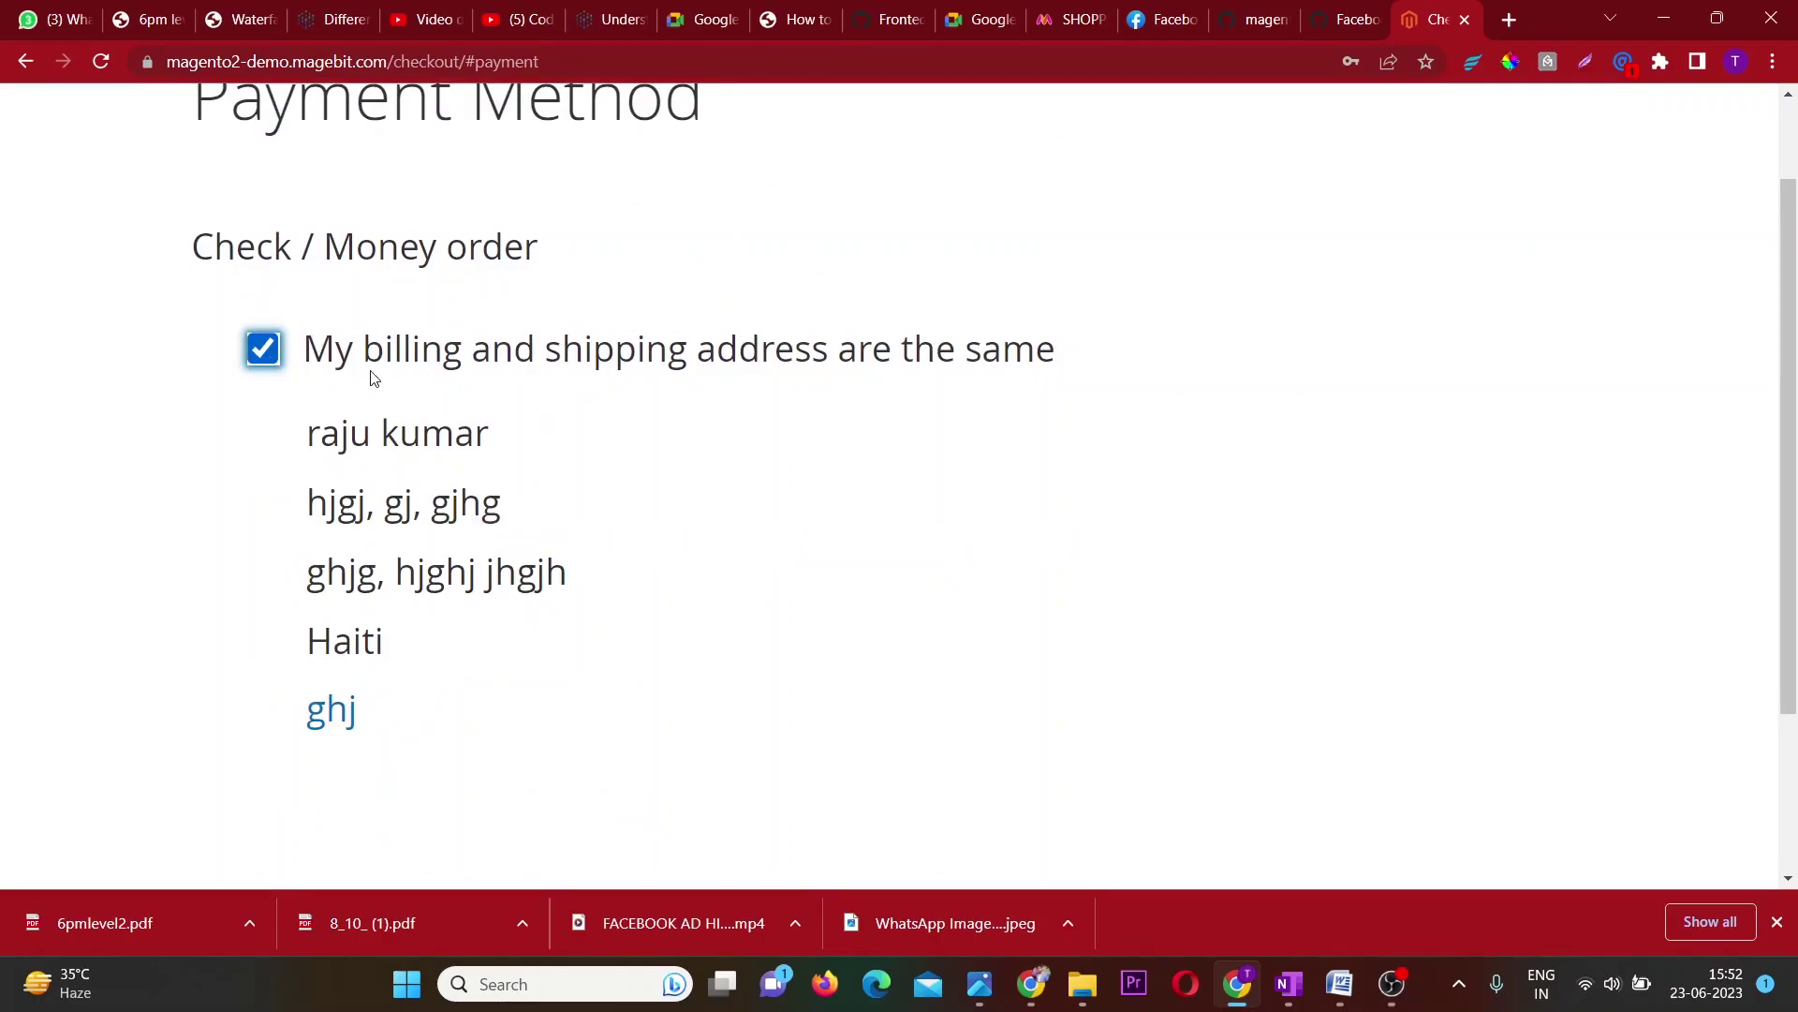
Place the $54.00 order with Check / Money order.
{"action": "scroll", "coordinate": [592, 544], "scroll_direction": "down", "scroll_amount": 1}
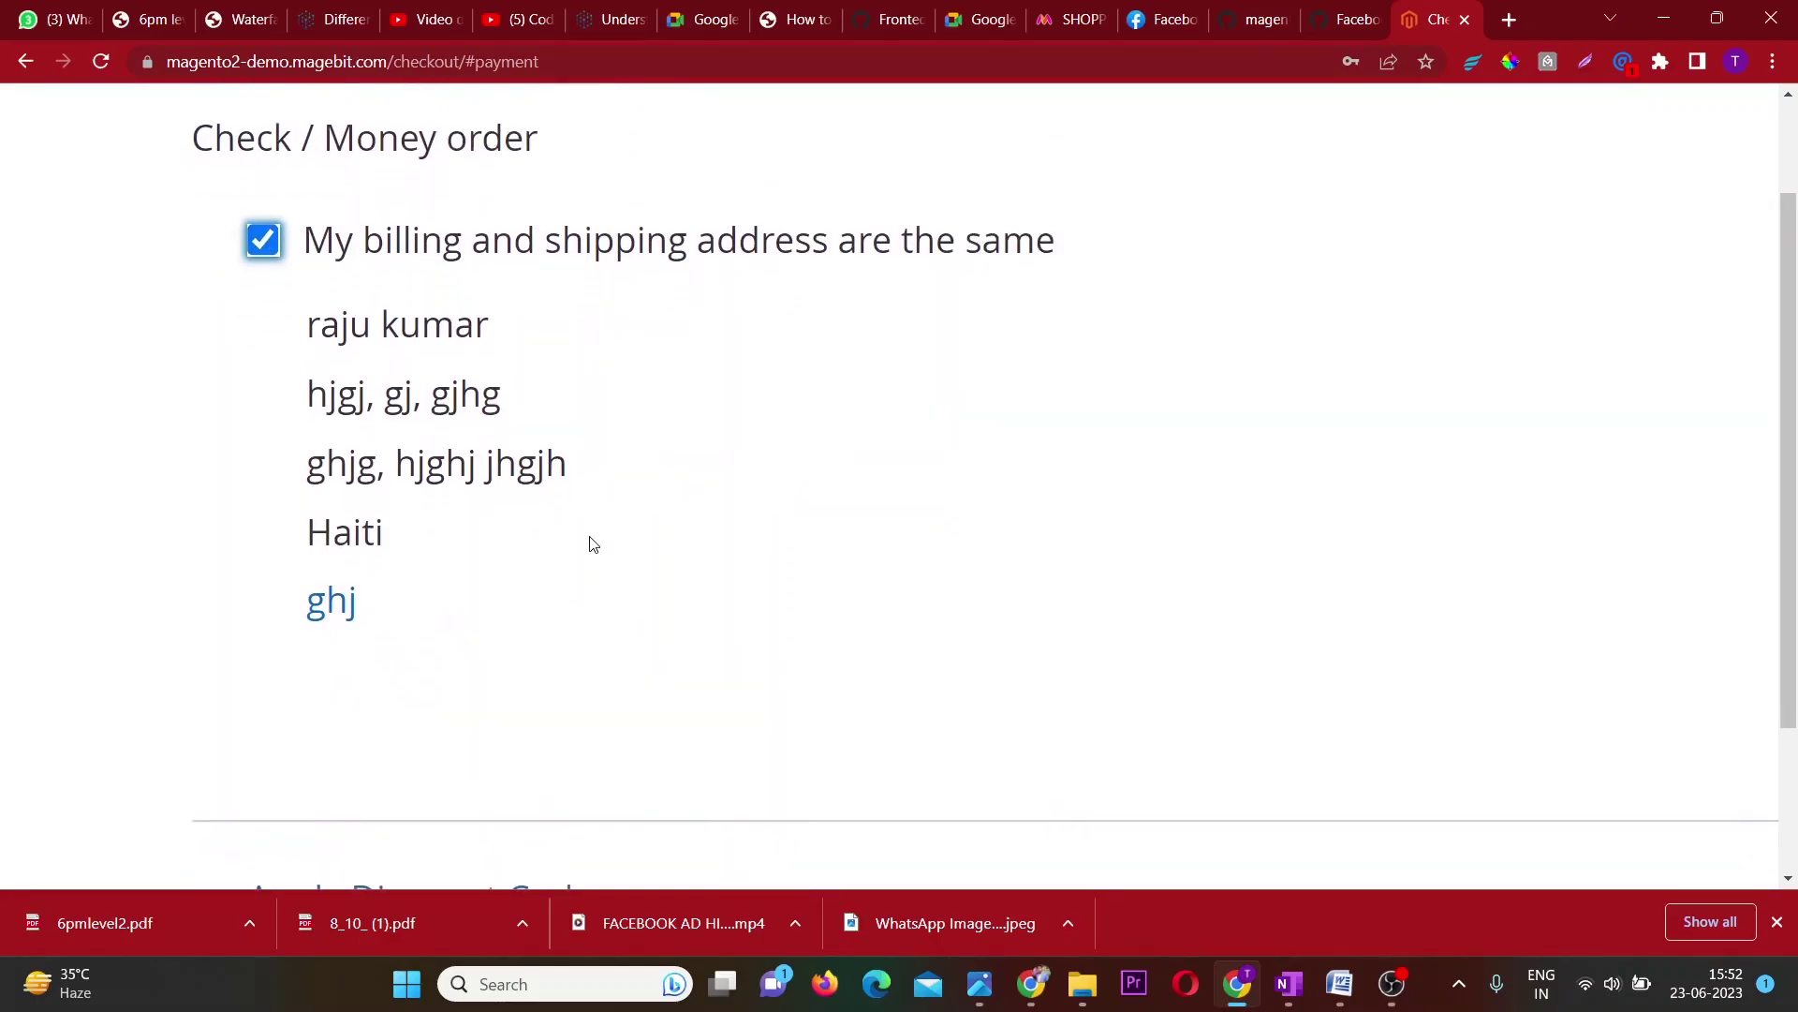
{"action": "key", "text": "super+Tab"}
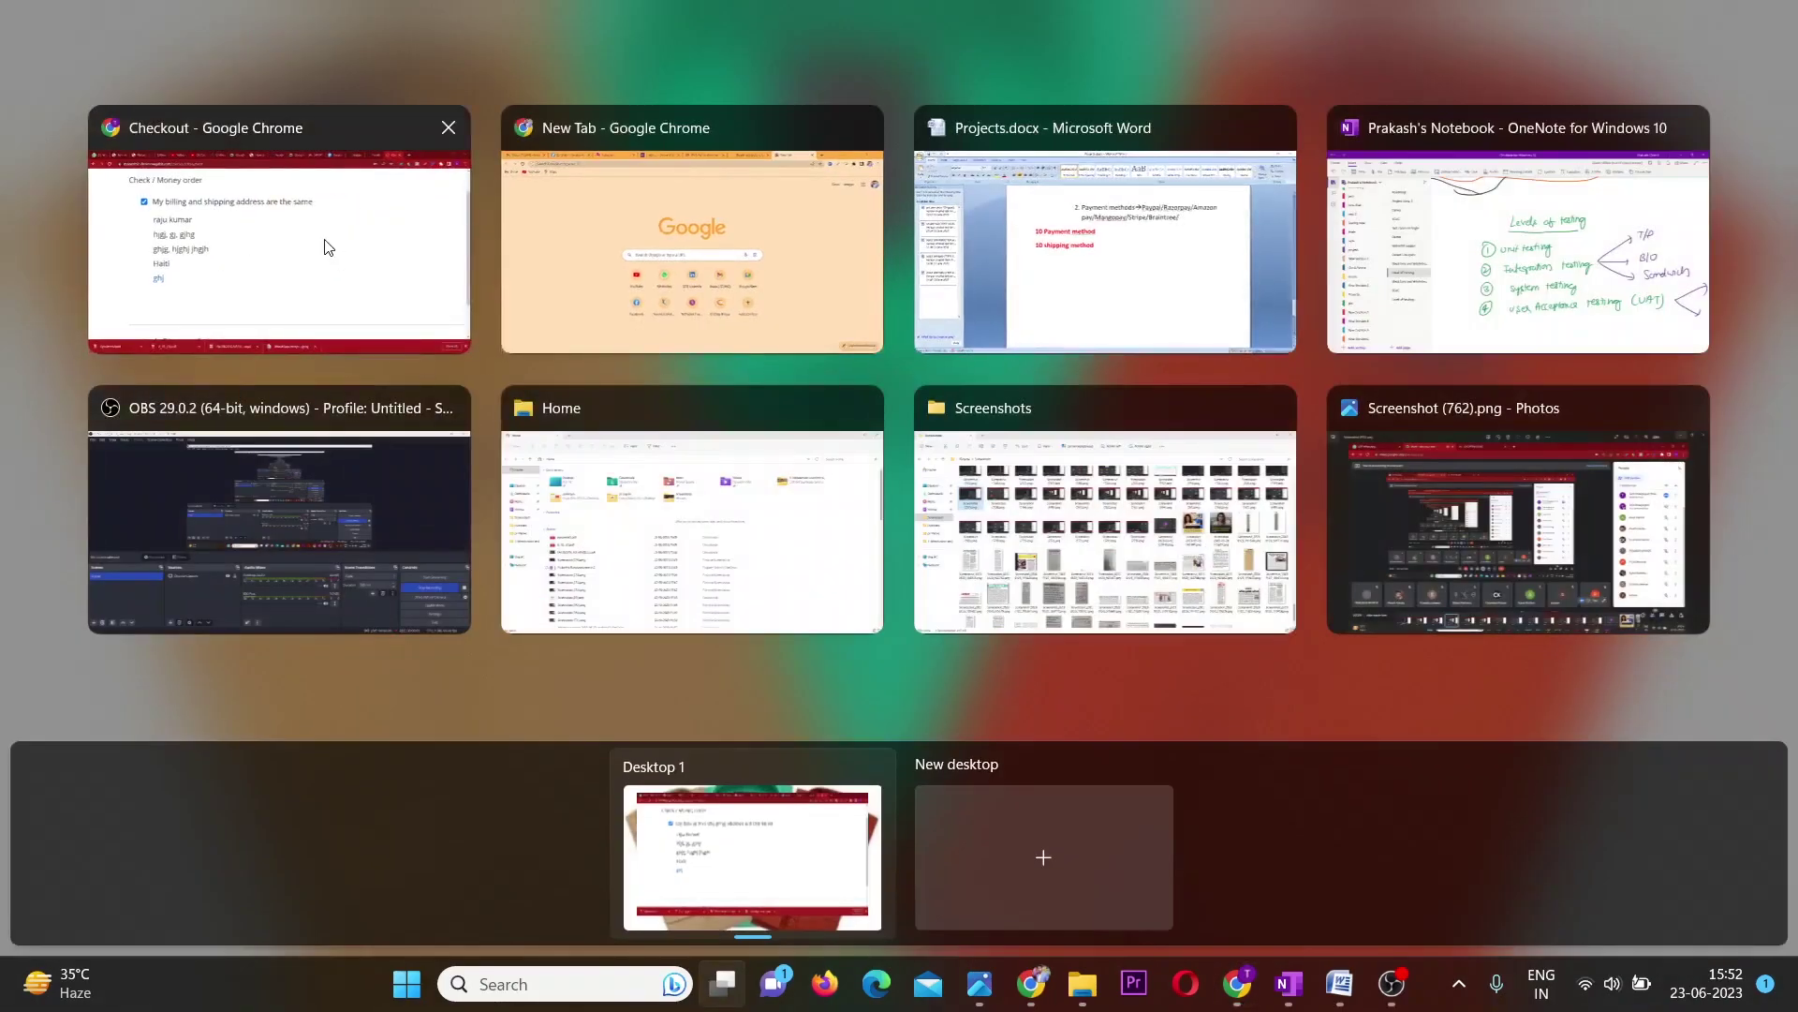
{"action": "left_click", "coordinate": [329, 249]}
{"action": "scroll", "coordinate": [1085, 543], "scroll_direction": "down", "scroll_amount": 6}
{"action": "scroll", "coordinate": [1085, 544], "scroll_direction": "down", "scroll_amount": 4}
{"action": "left_click", "coordinate": [1047, 422]}
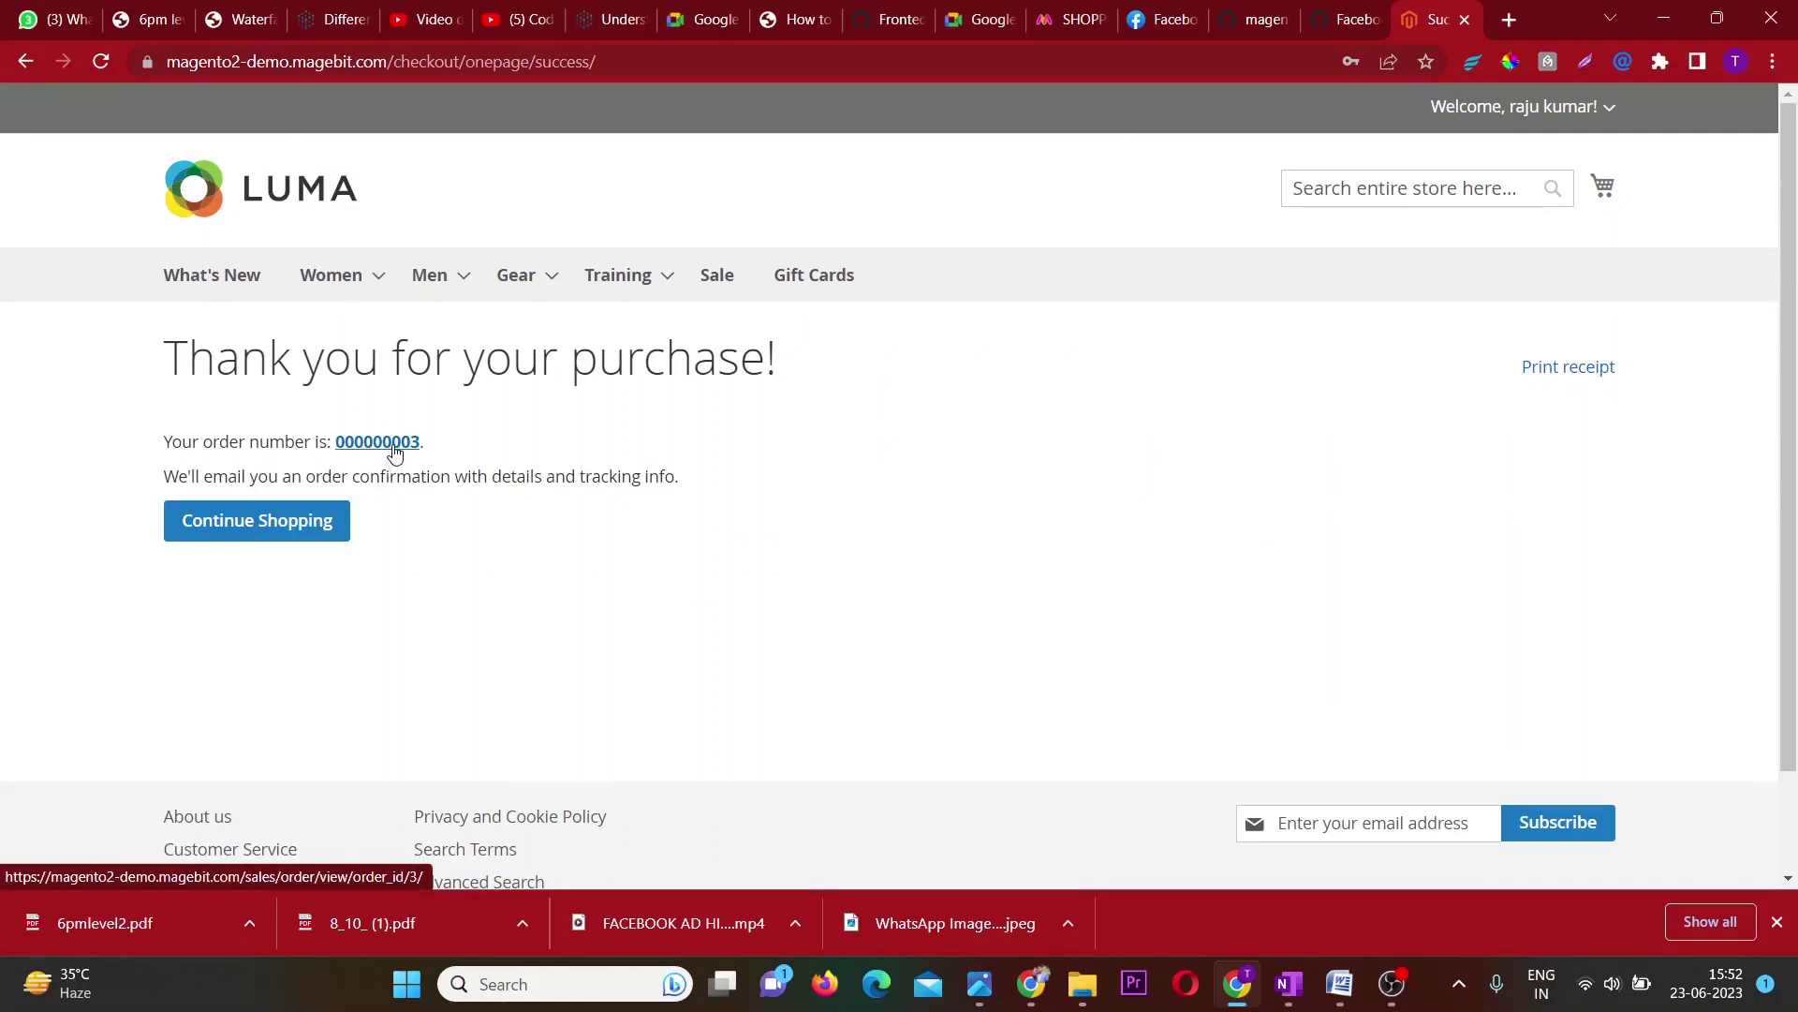
Open the pending order's details via My Account > My Orders.
{"action": "scroll", "coordinate": [395, 454], "scroll_direction": "up", "scroll_amount": 5}
{"action": "scroll", "coordinate": [395, 453], "scroll_direction": "down", "scroll_amount": 1}
{"action": "scroll", "coordinate": [395, 454], "scroll_direction": "down", "scroll_amount": 4}
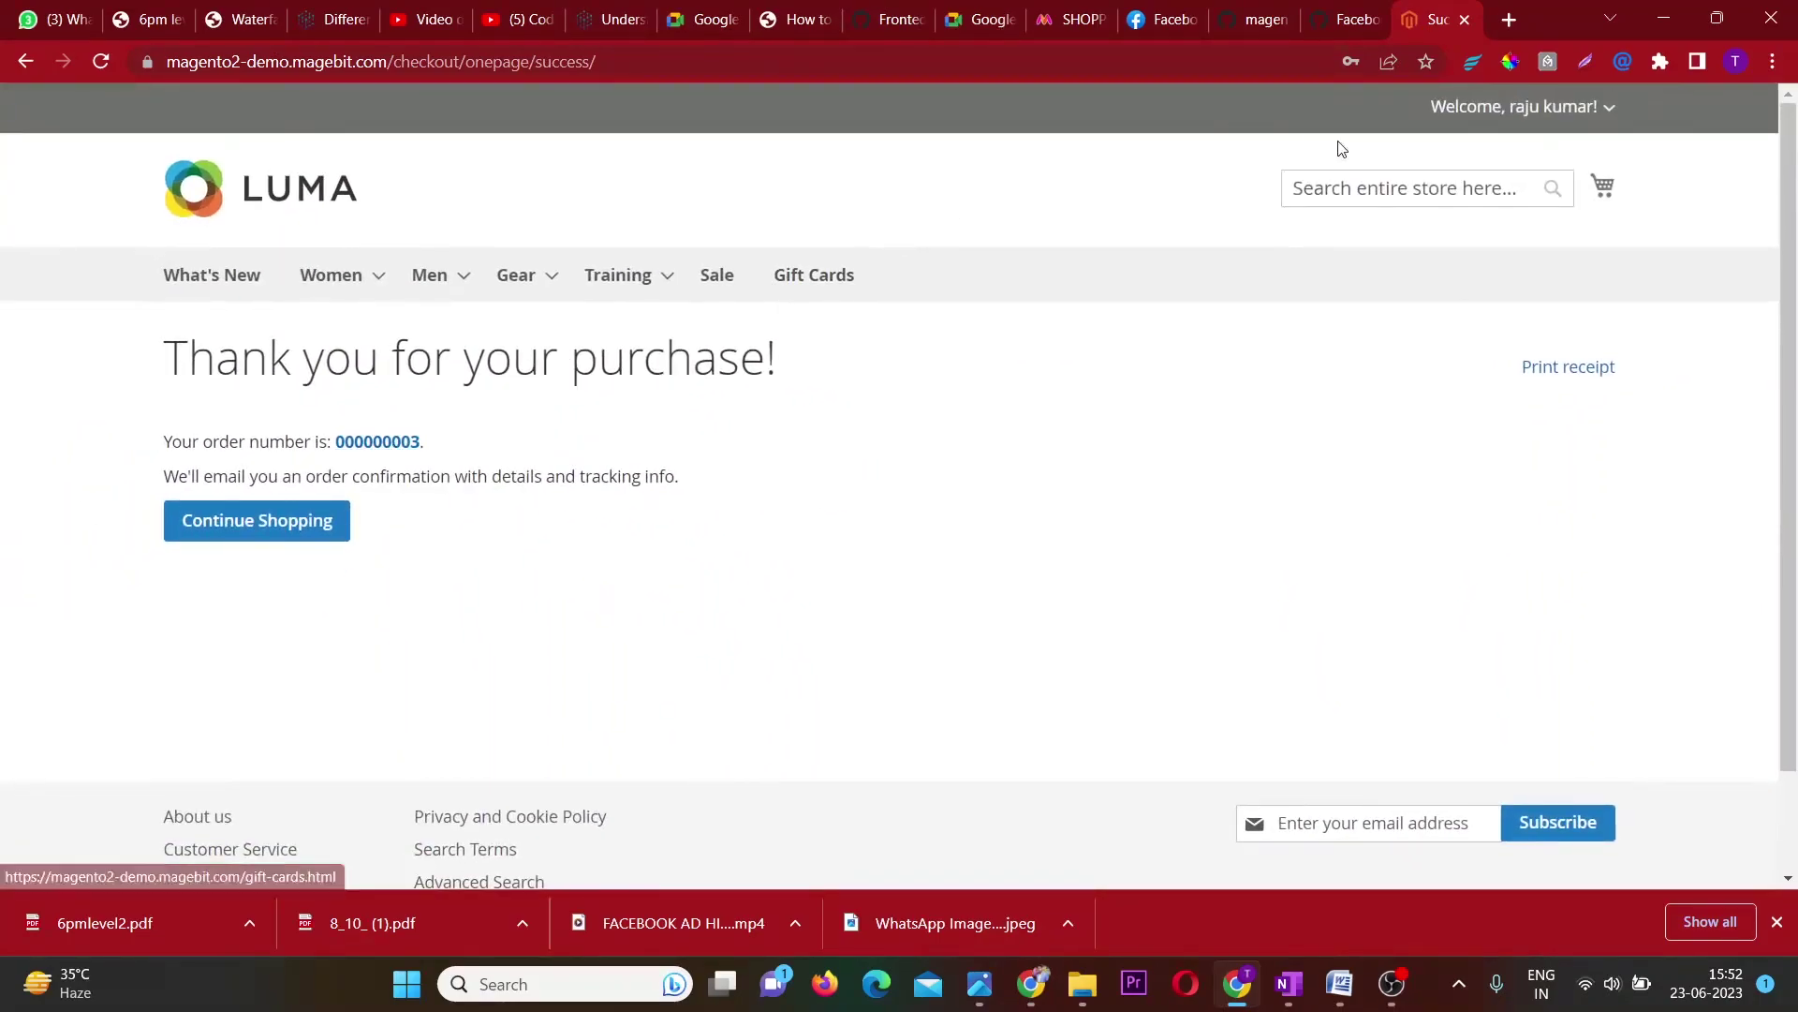
{"action": "left_click", "coordinate": [1609, 108]}
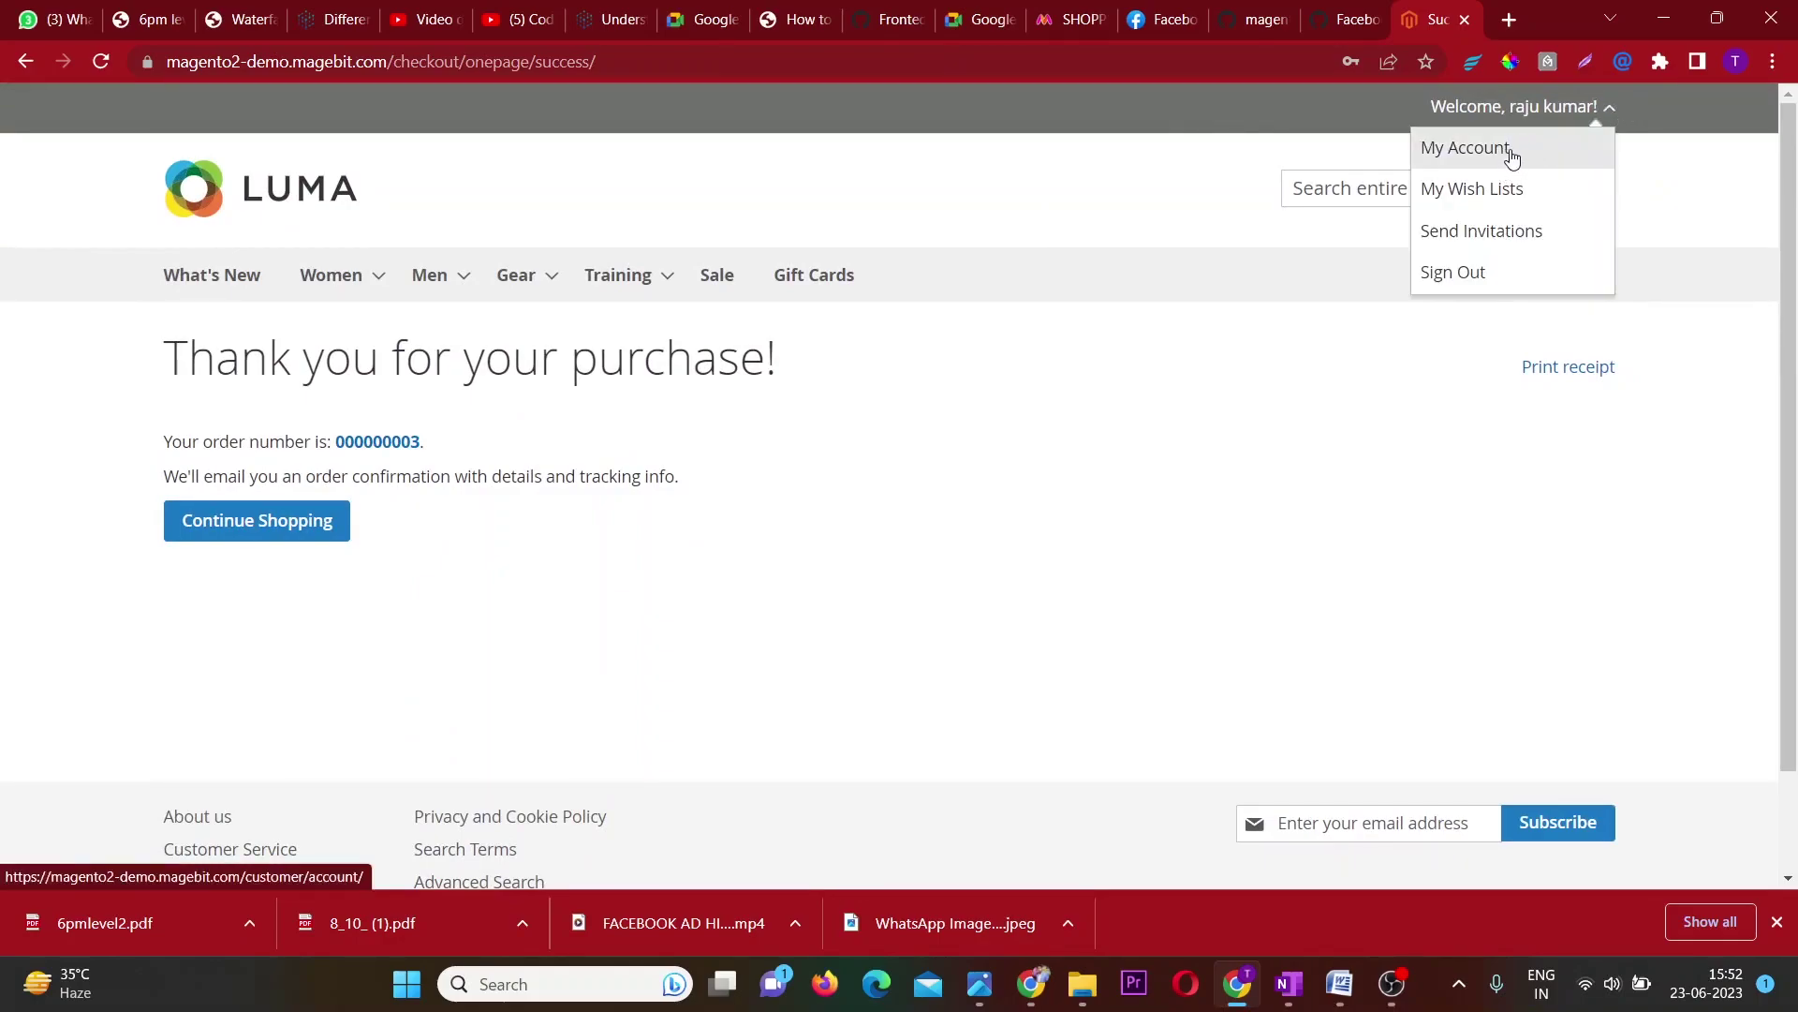
{"action": "left_click", "coordinate": [1511, 156]}
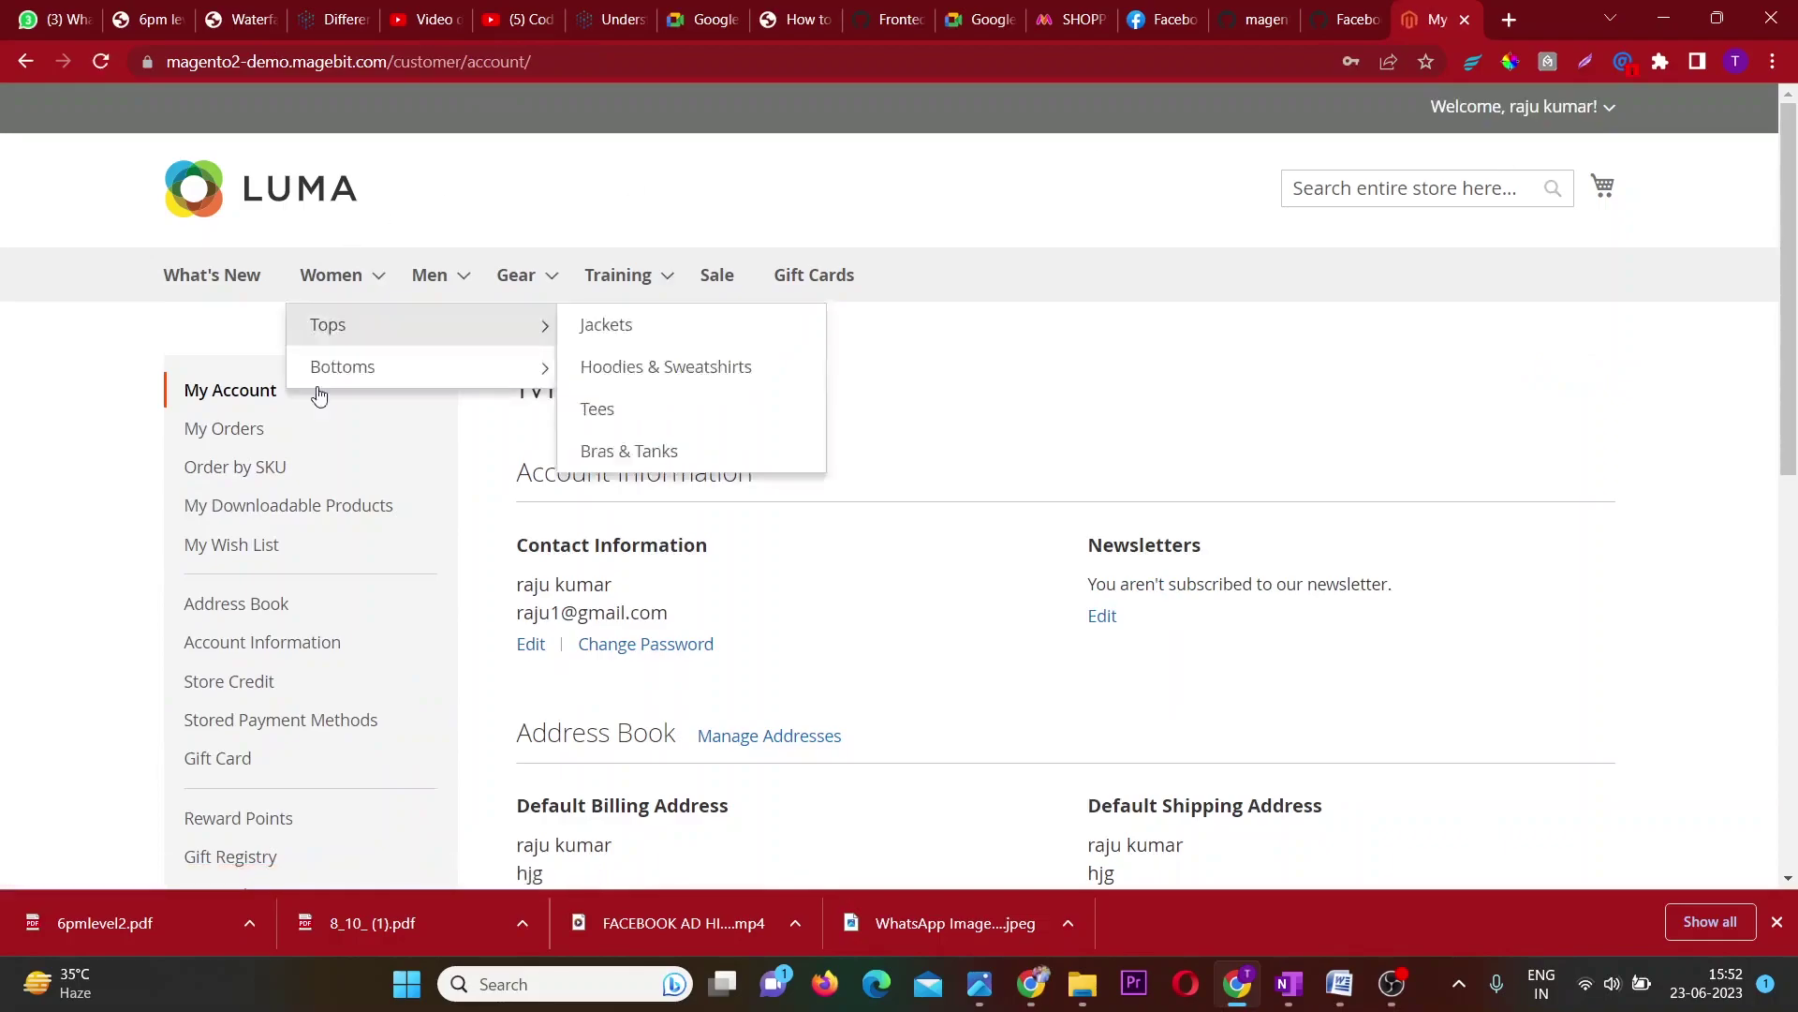
{"action": "left_click", "coordinate": [251, 435]}
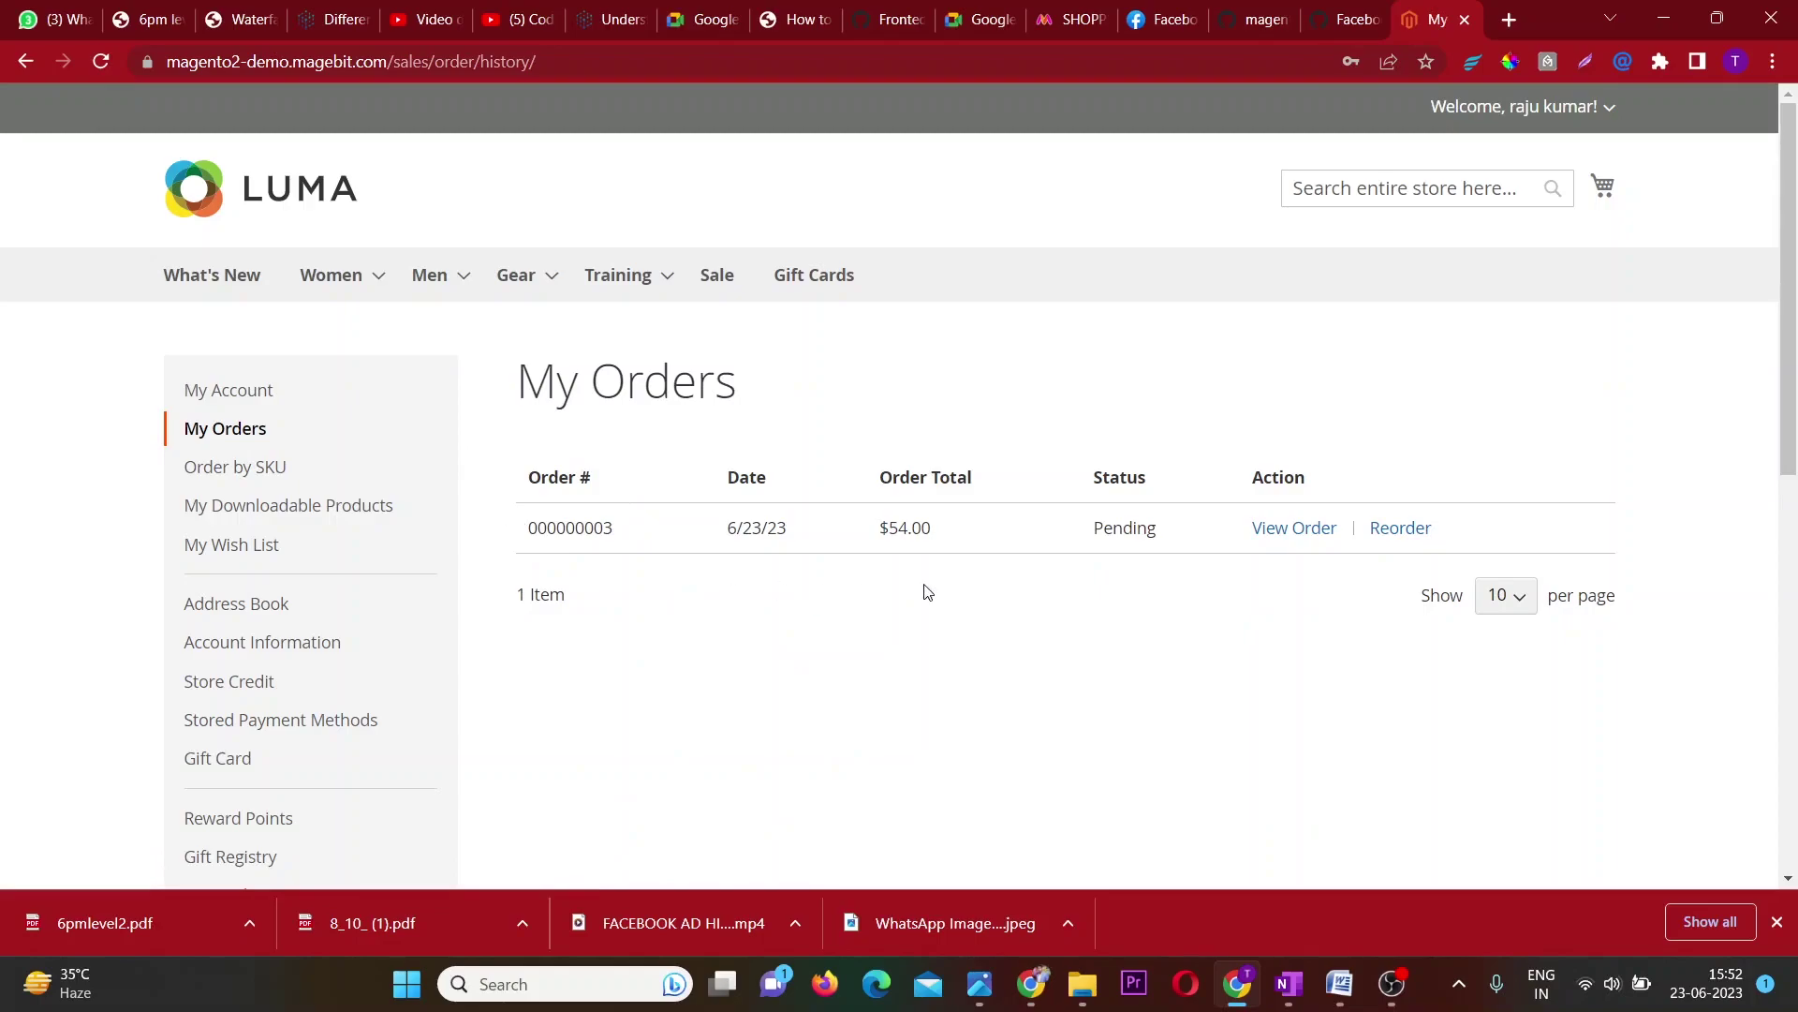
{"action": "left_click", "coordinate": [1310, 531]}
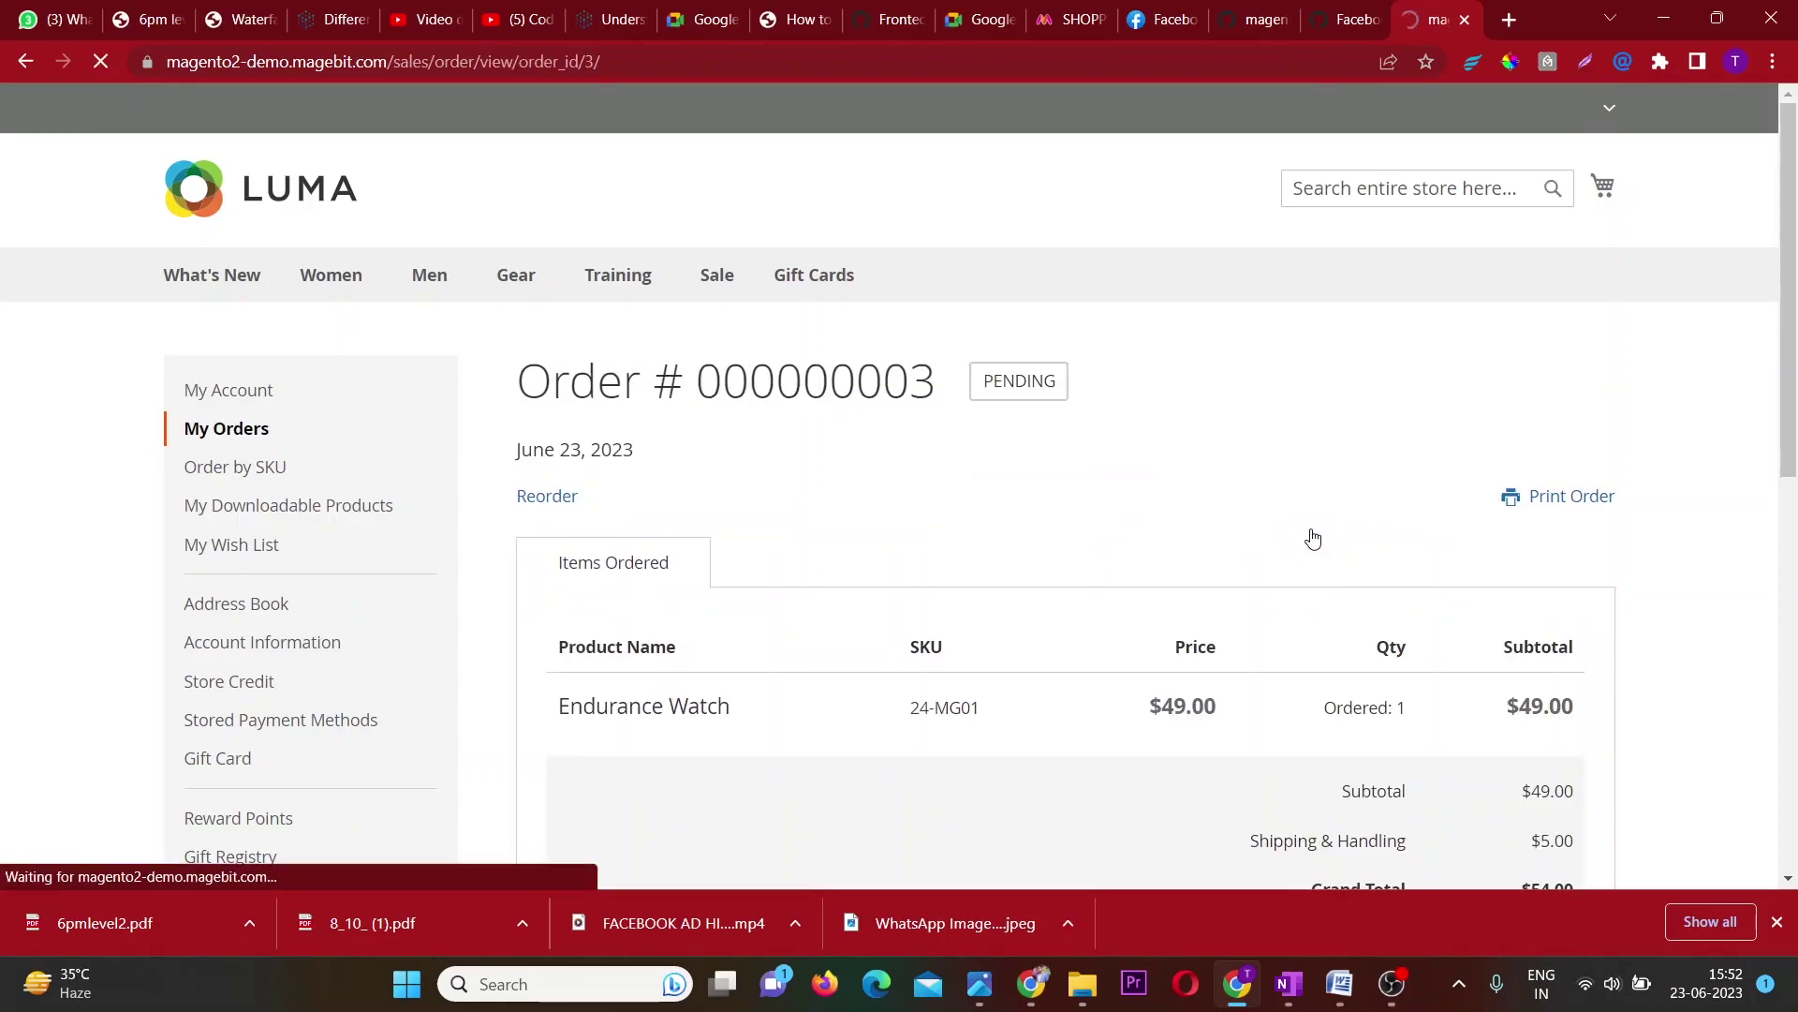
Highlight the order number and PENDING status on the order details page.
{"action": "scroll", "coordinate": [1310, 535], "scroll_direction": "down", "scroll_amount": 1}
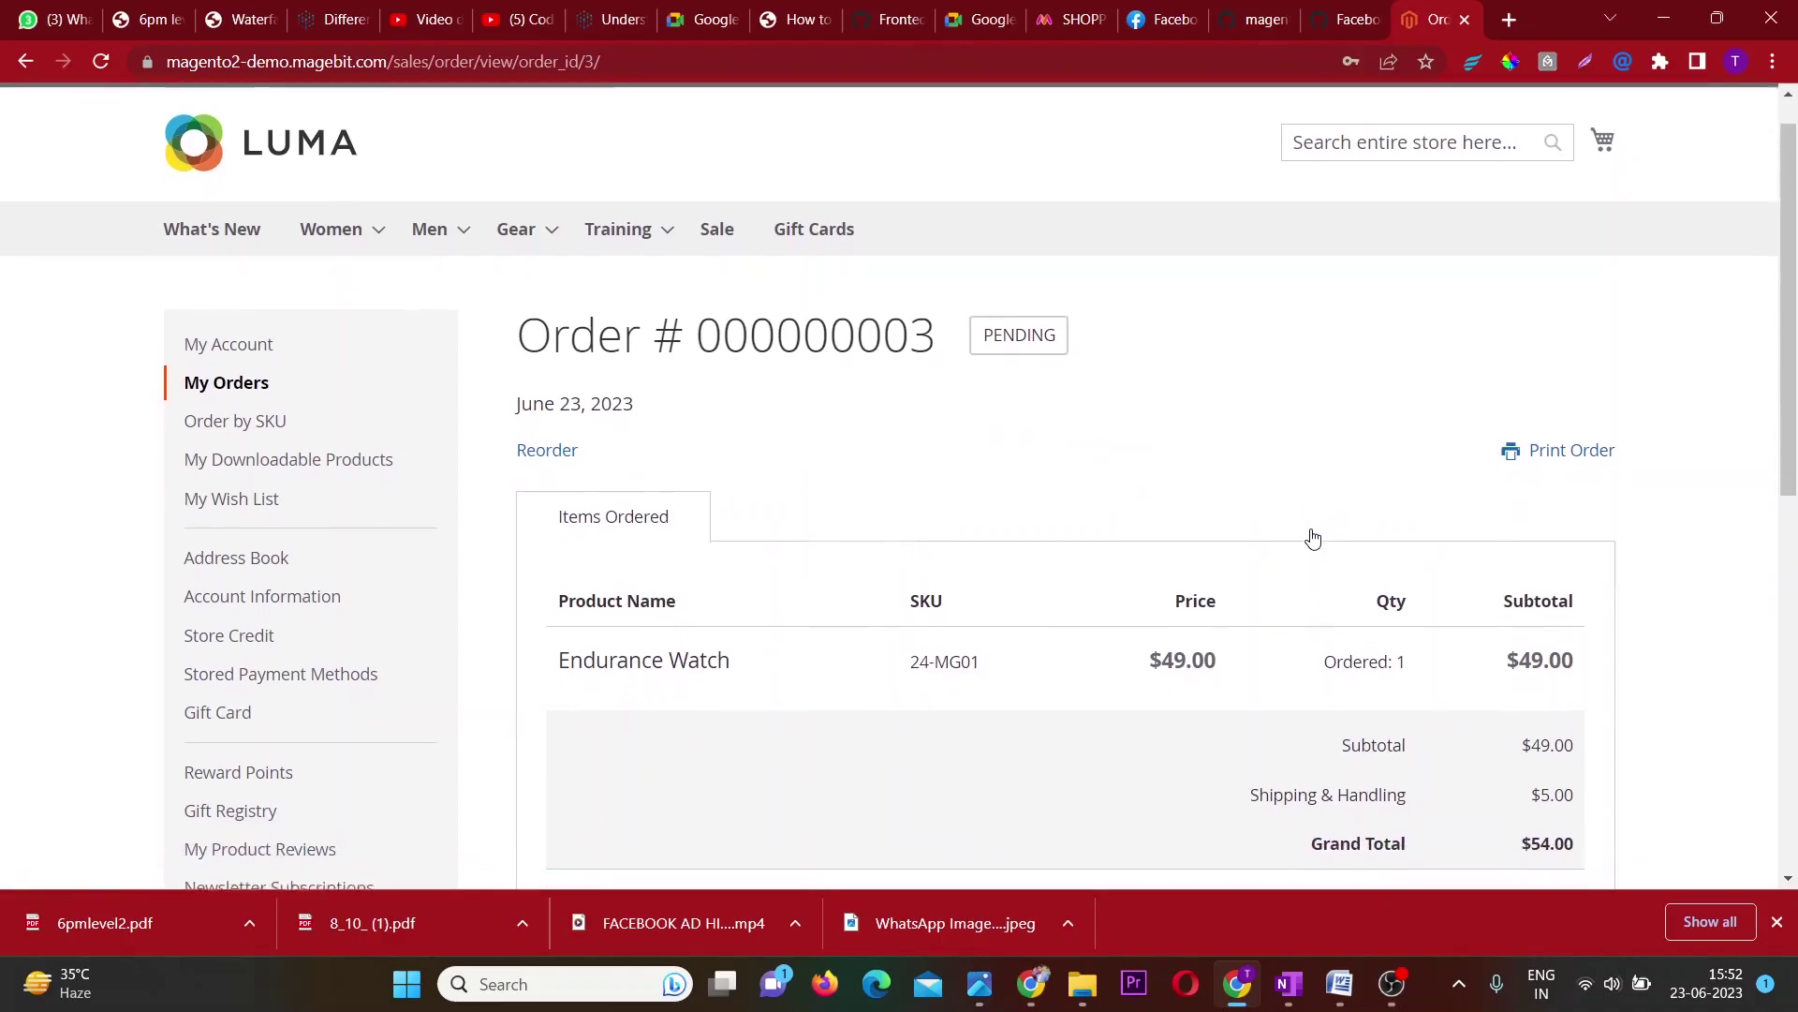
{"action": "left_click_drag", "start_coordinate": [718, 322], "coordinate": [934, 321]}
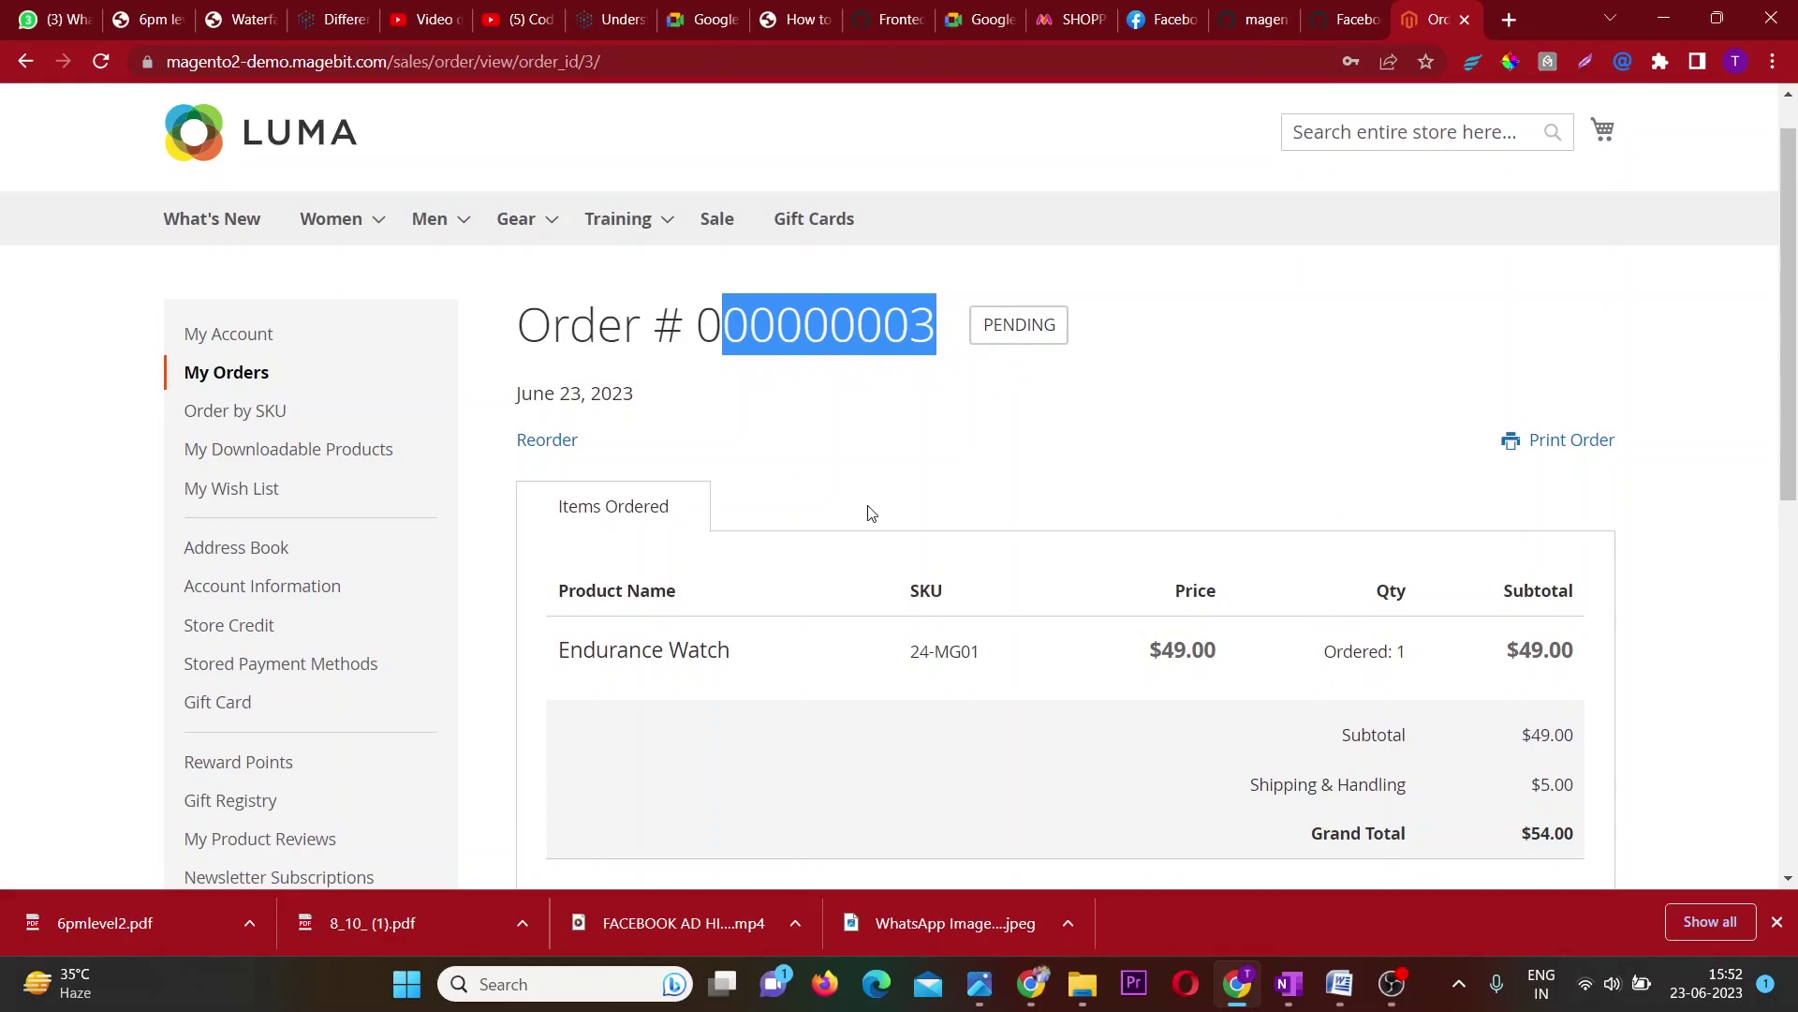
{"action": "scroll", "coordinate": [1060, 630], "scroll_direction": "down", "scroll_amount": 2}
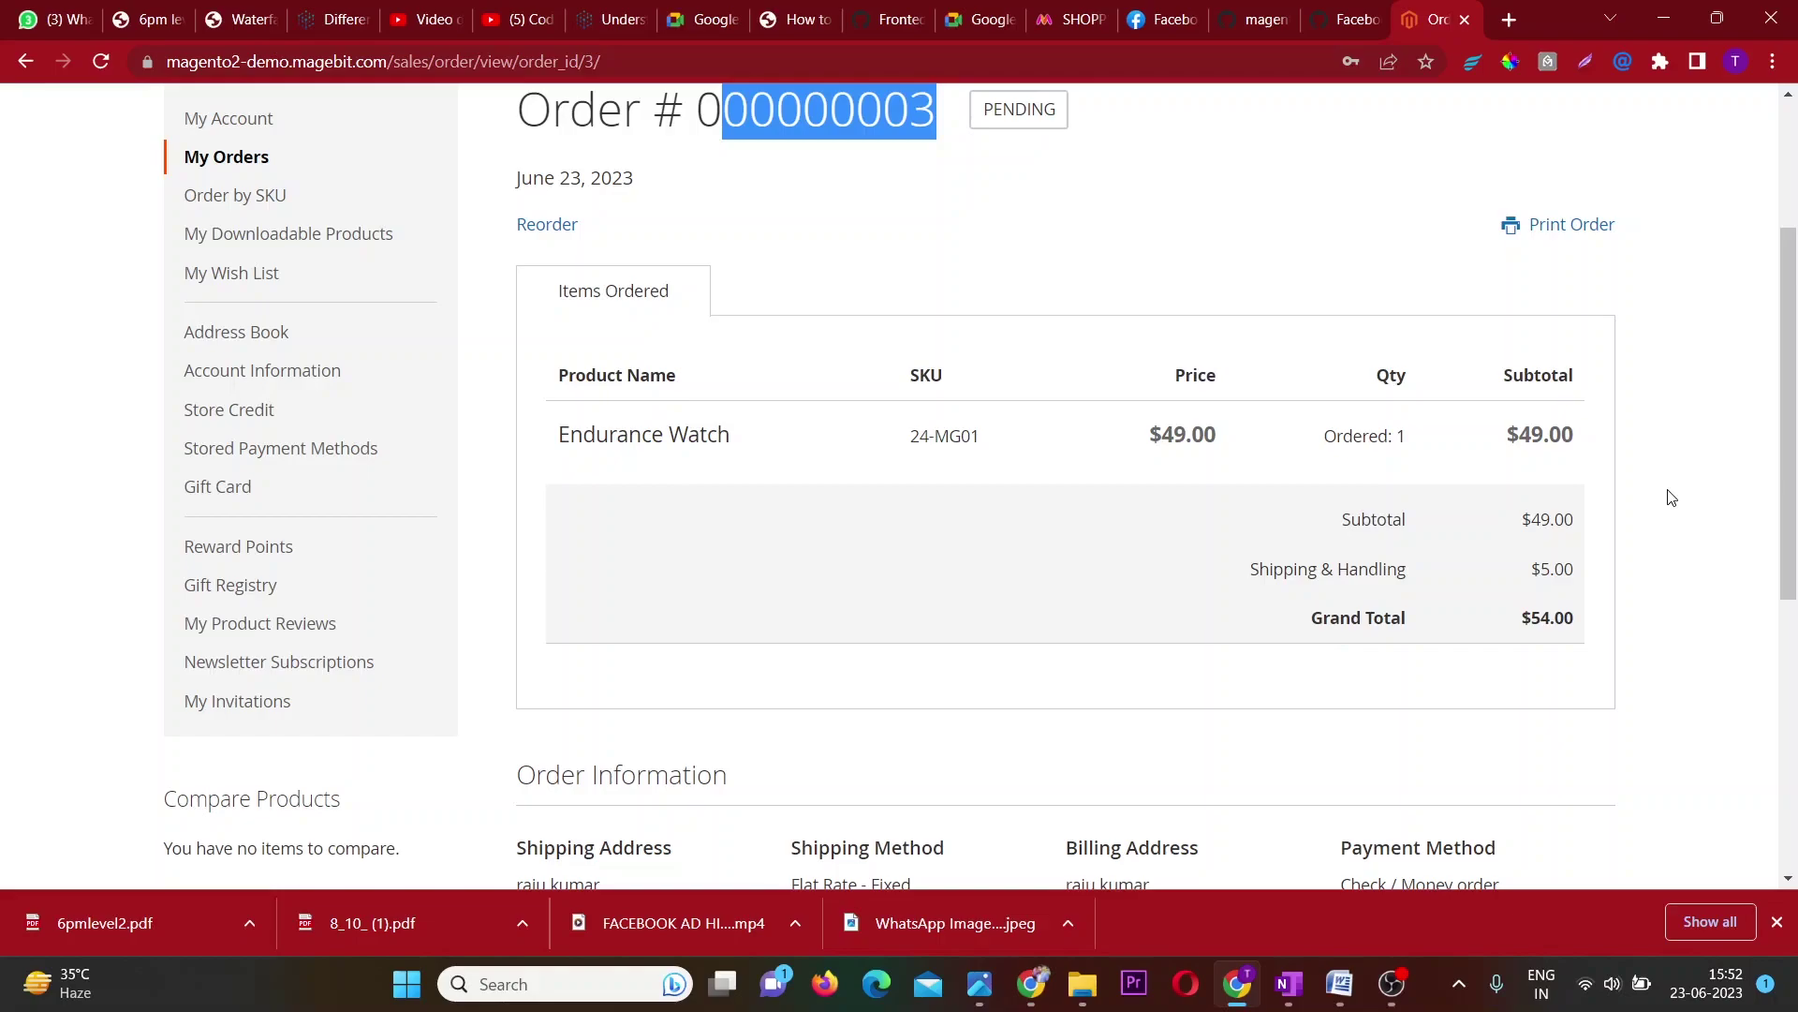
{"action": "scroll", "coordinate": [1670, 498], "scroll_direction": "down", "scroll_amount": 3}
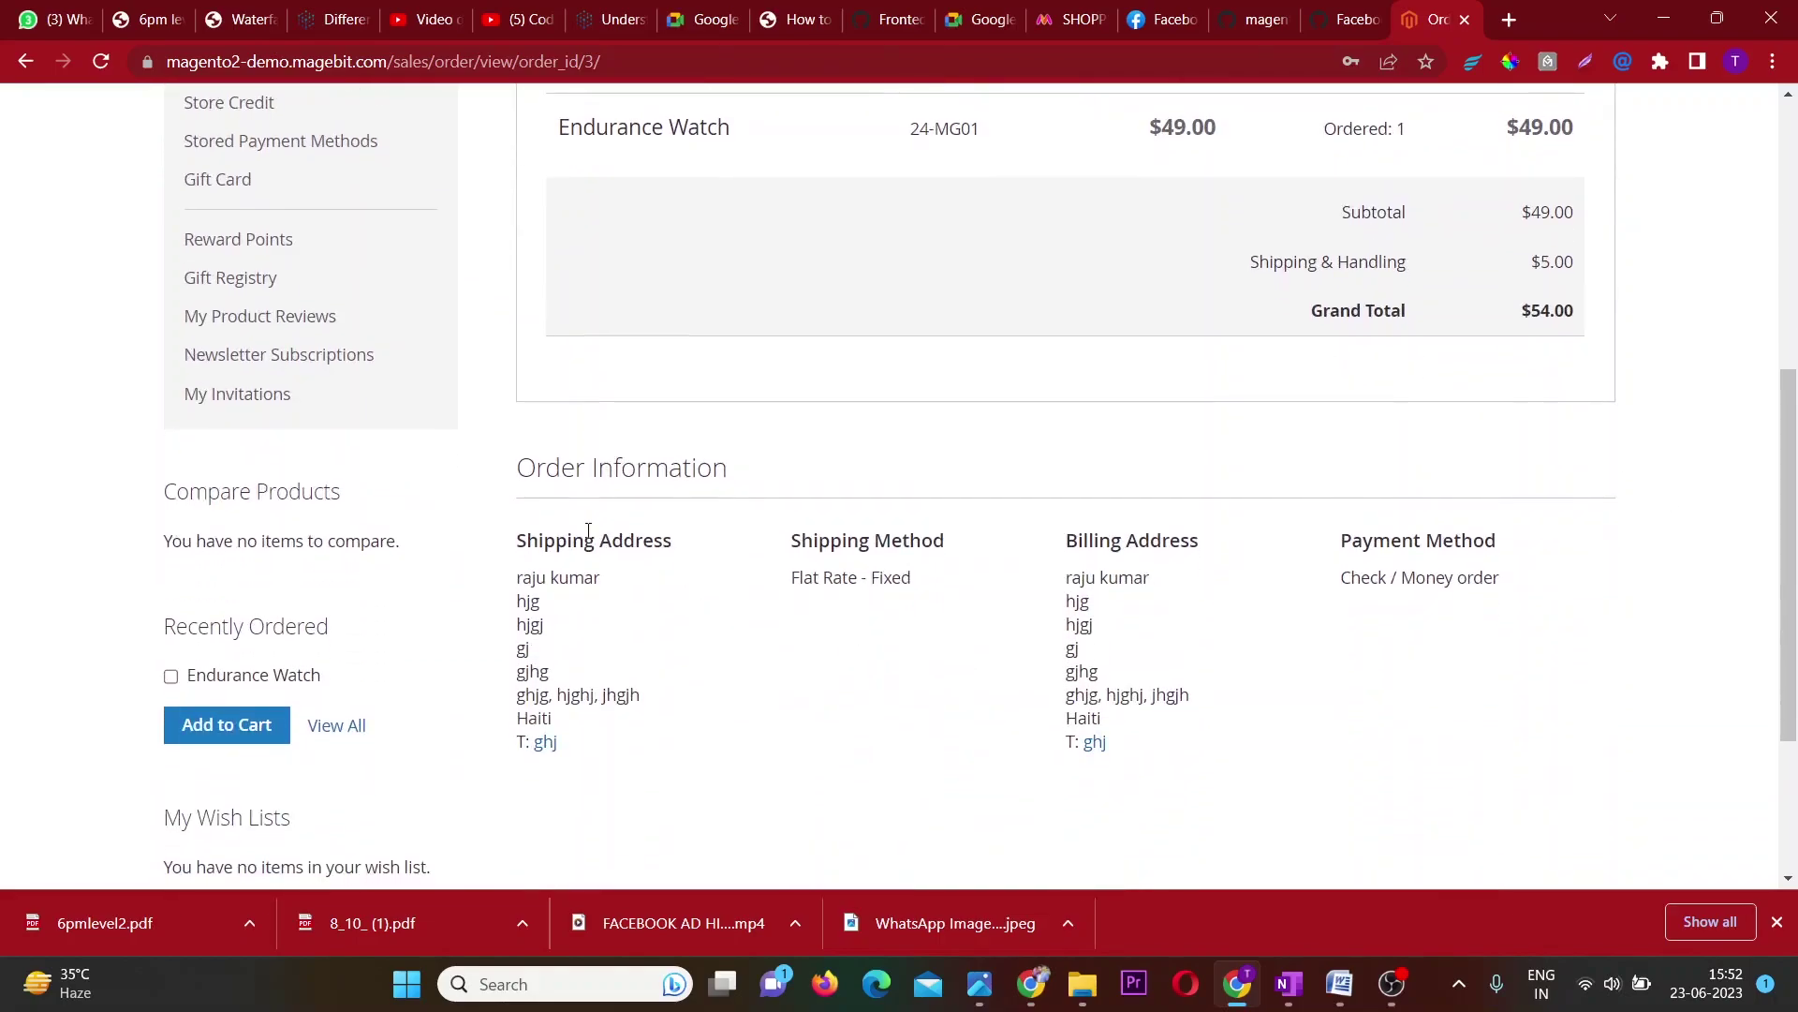
{"action": "scroll", "coordinate": [1135, 618], "scroll_direction": "up", "scroll_amount": 6}
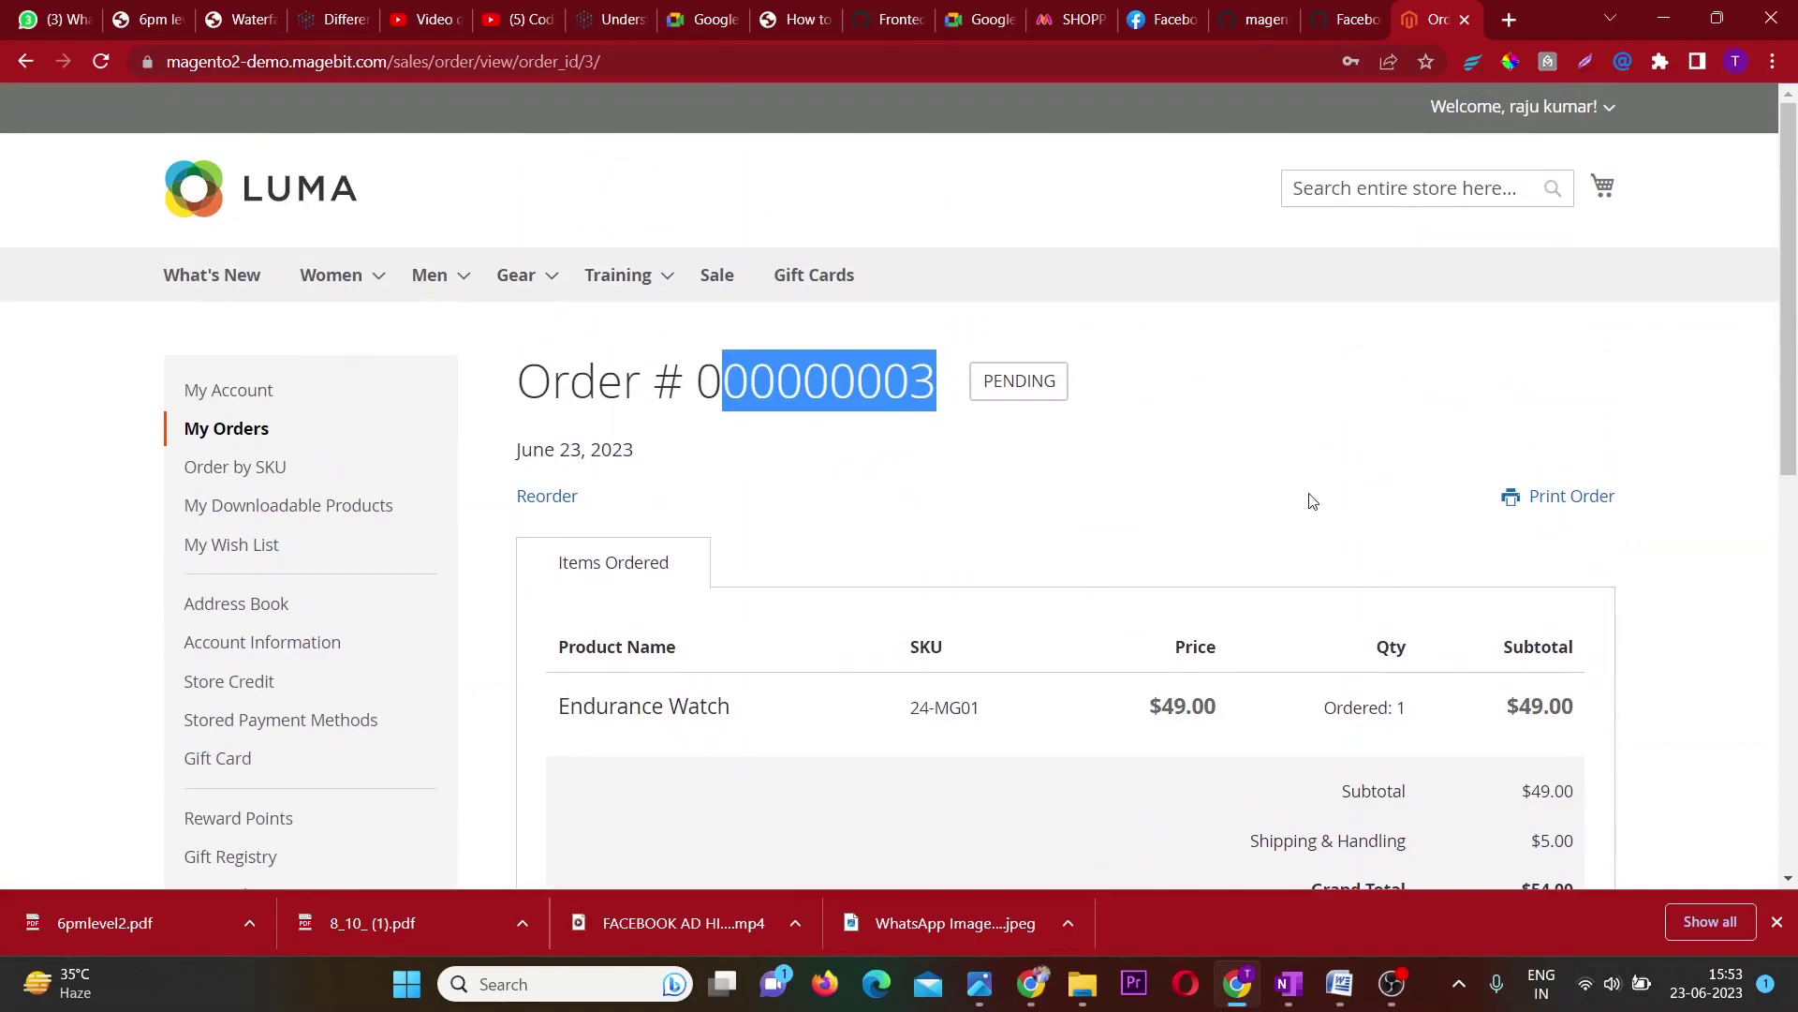
{"action": "left_click_drag", "start_coordinate": [1103, 373], "coordinate": [957, 396]}
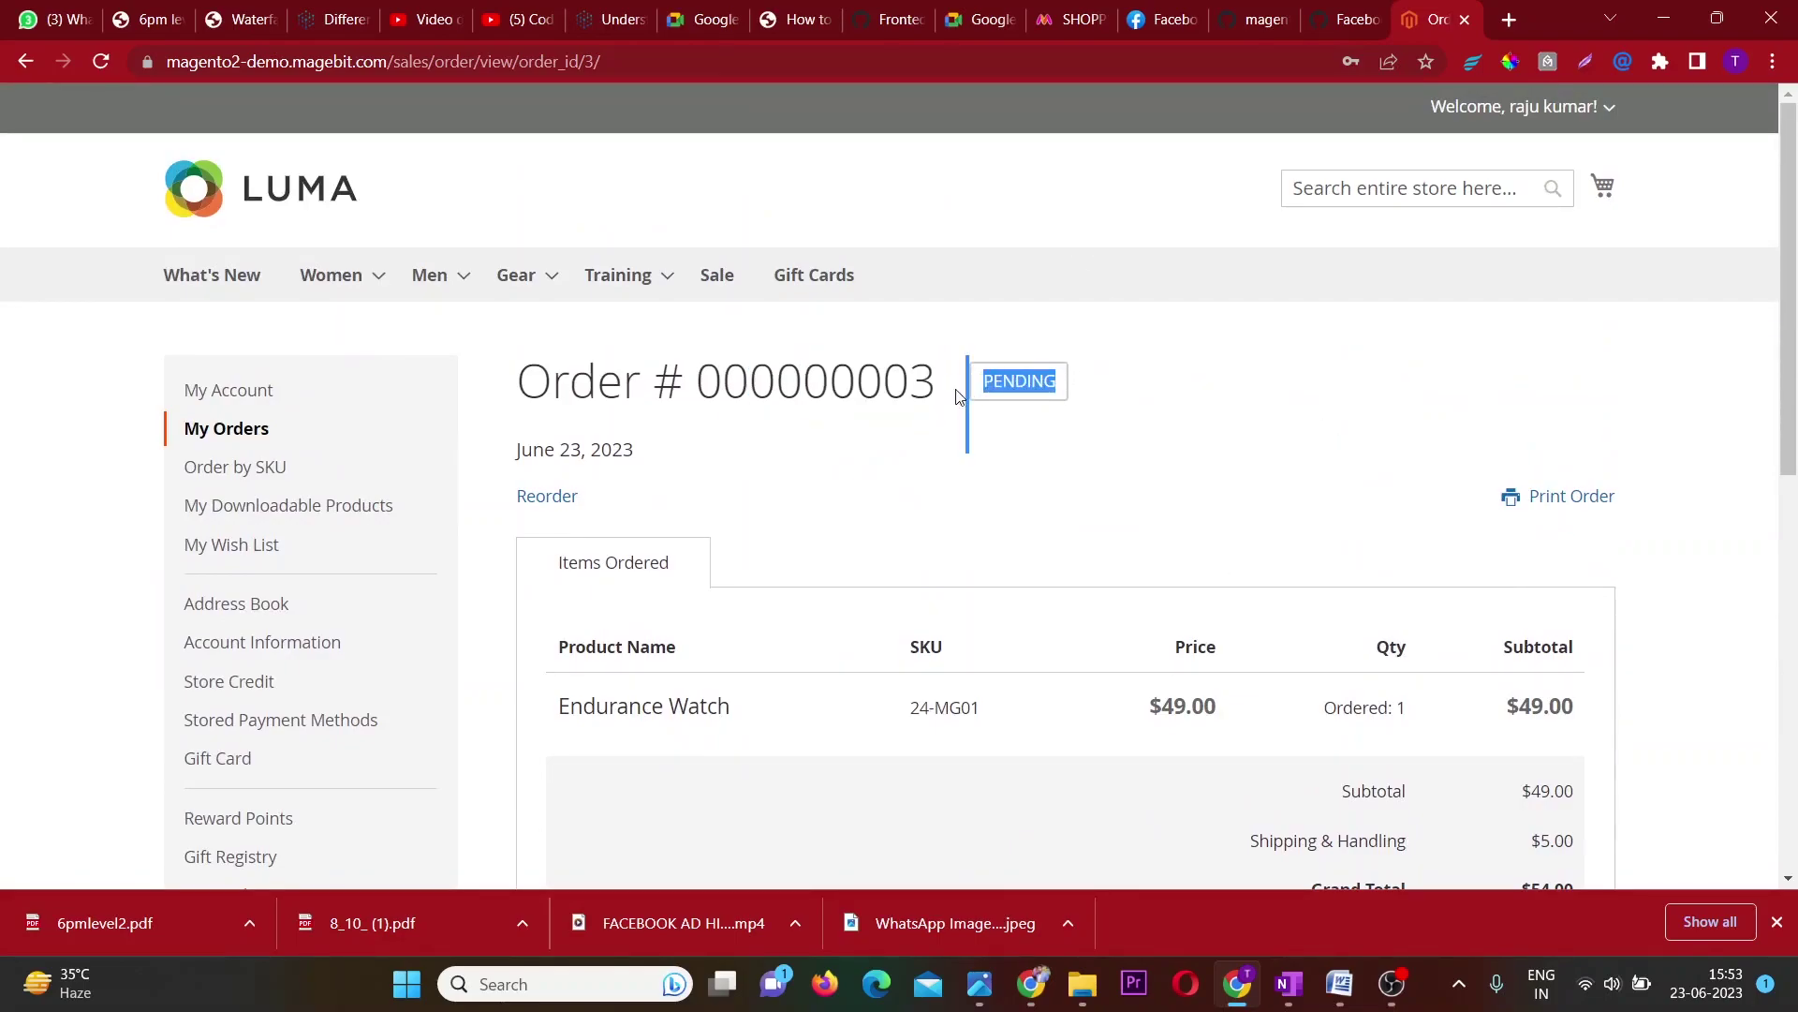
{"action": "left_click", "coordinate": [1407, 401]}
Change the address bar URL to the store's /admin path and load it.
{"action": "left_click_drag", "start_coordinate": [395, 62], "coordinate": [891, 61]}
{"action": "key", "text": "BackSpace"}
{"action": "type", "text": "a"}
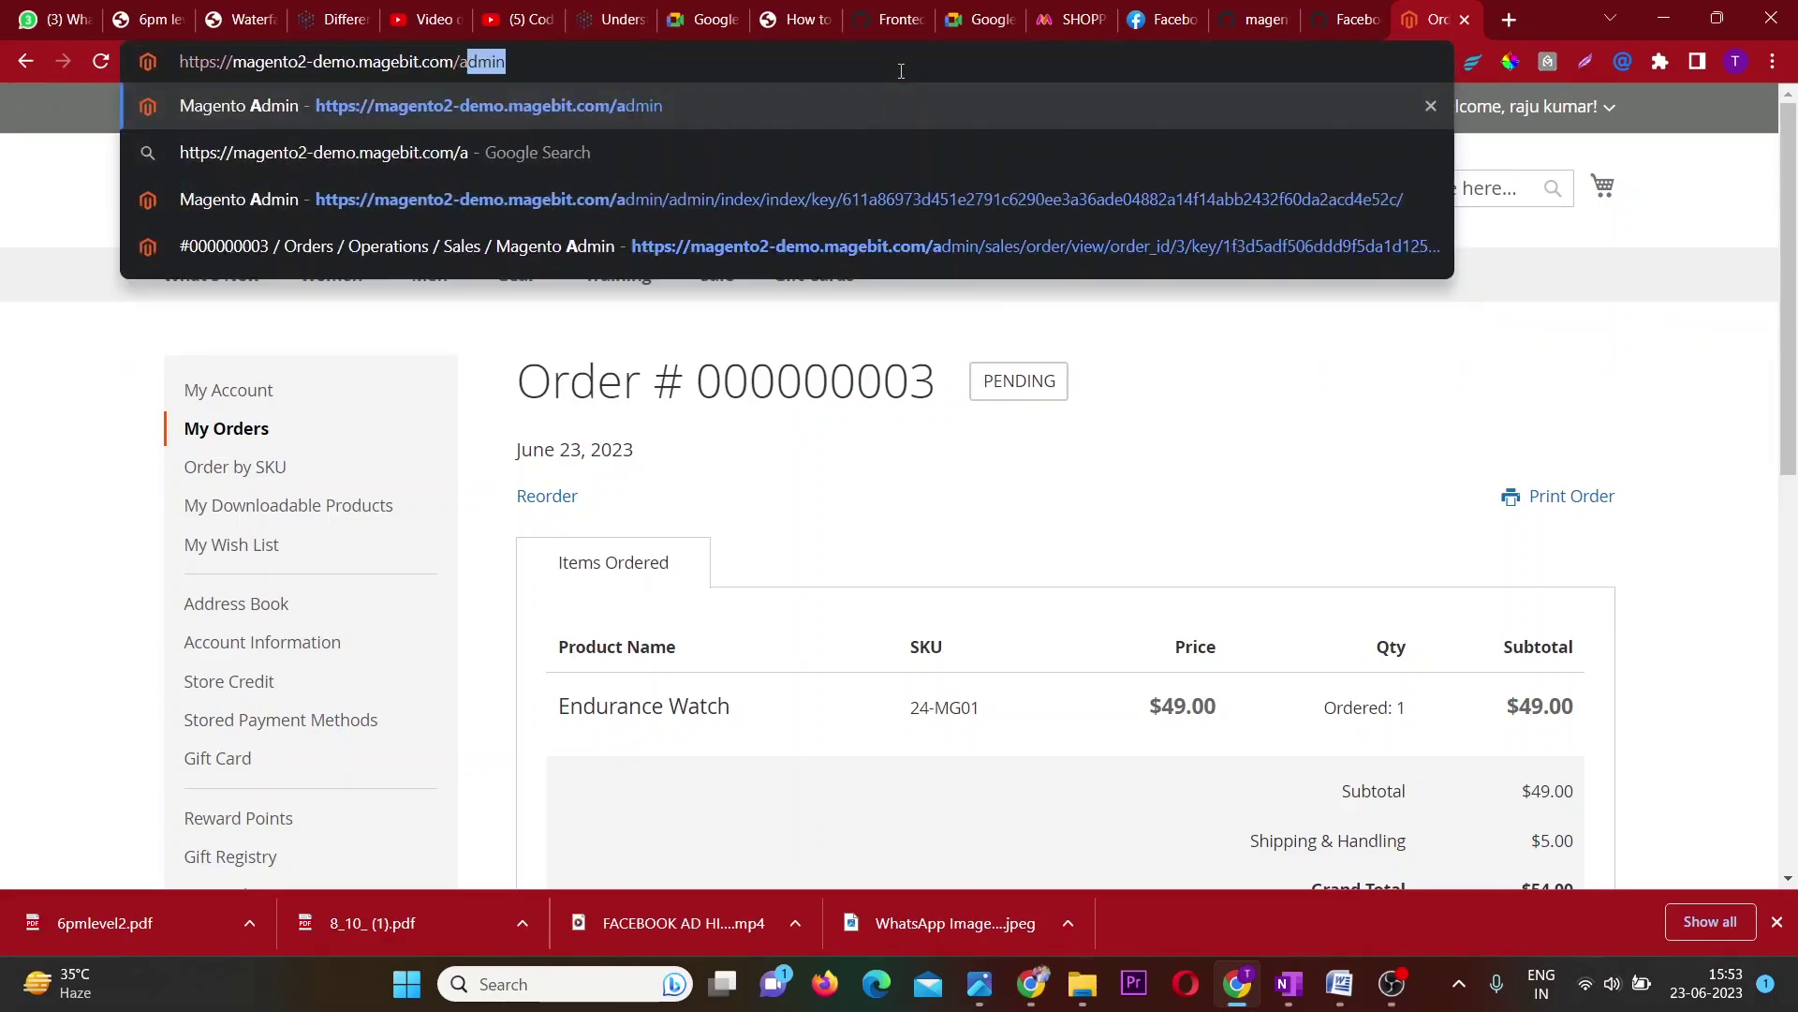
{"action": "type", "text": "s"}
{"action": "key", "text": "BackSpace"}
{"action": "type", "text": "dmin"}
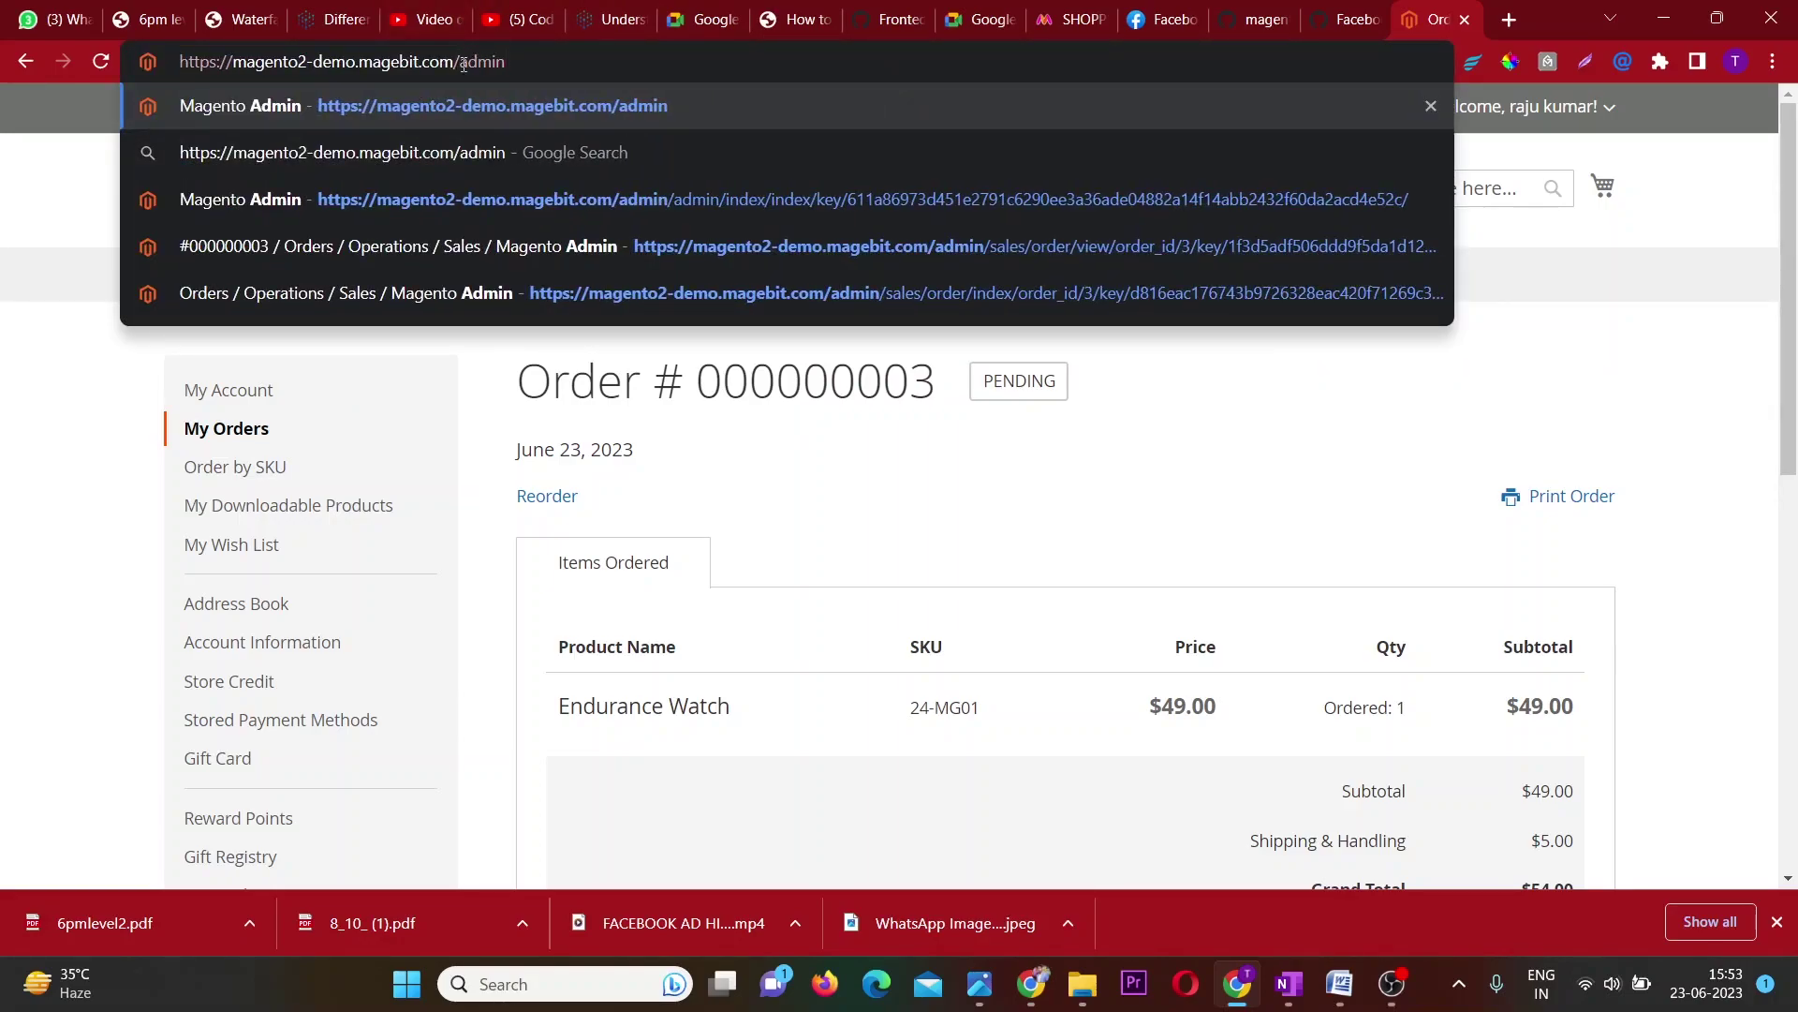
{"action": "left_click_drag", "start_coordinate": [461, 62], "coordinate": [548, 62]}
{"action": "key", "text": "Return"}
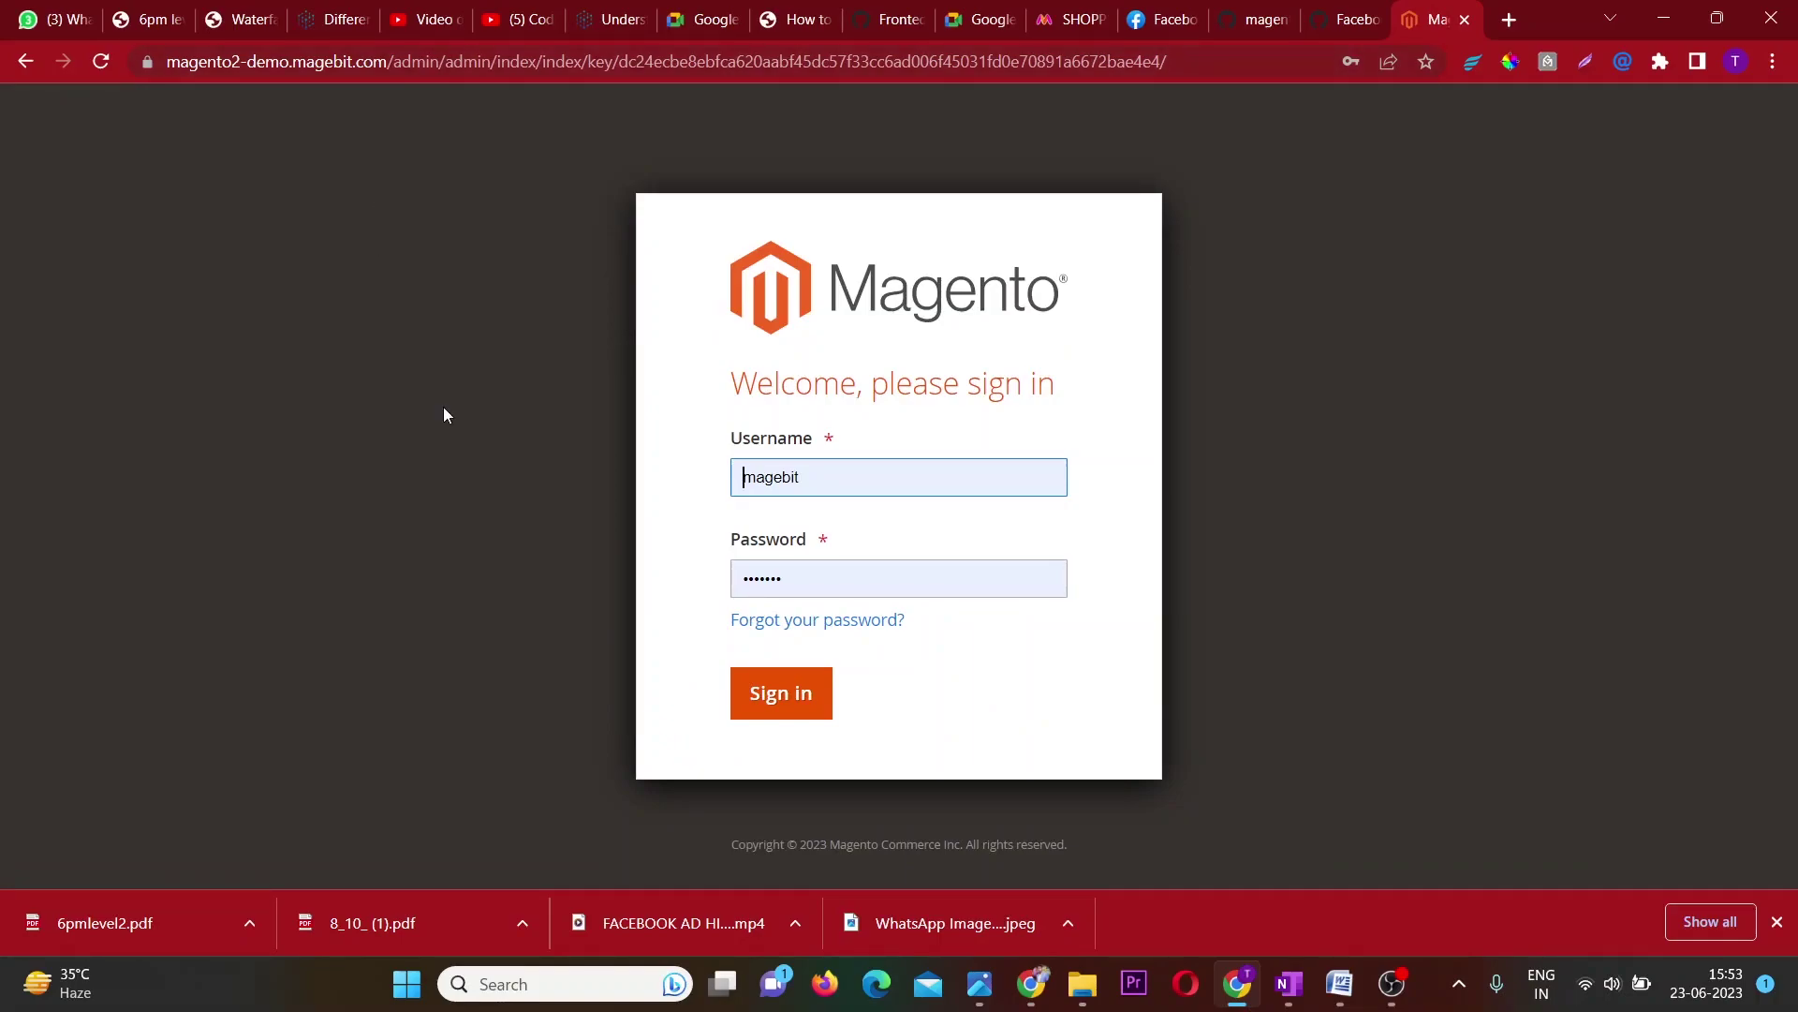
Sign in to Magento Admin, dismissing Chrome's password warning and the Incoming Message popup.
{"action": "left_click", "coordinate": [807, 709]}
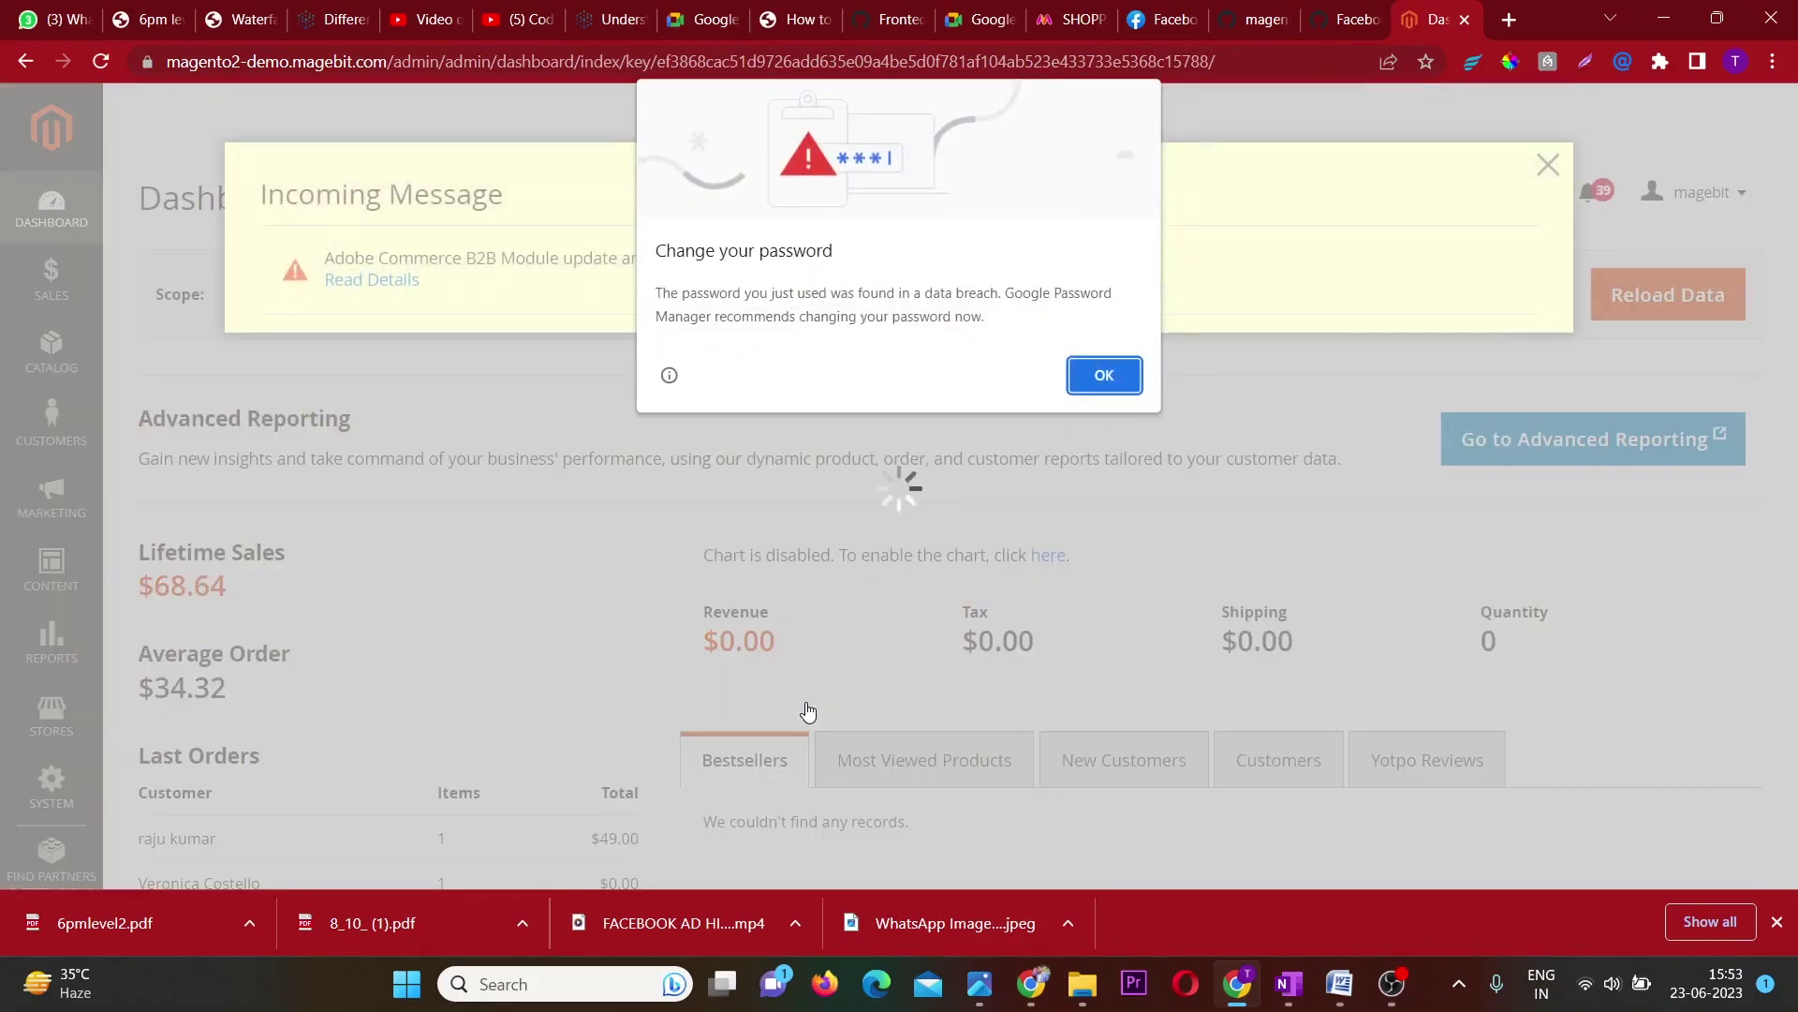
{"action": "left_click", "coordinate": [1107, 374]}
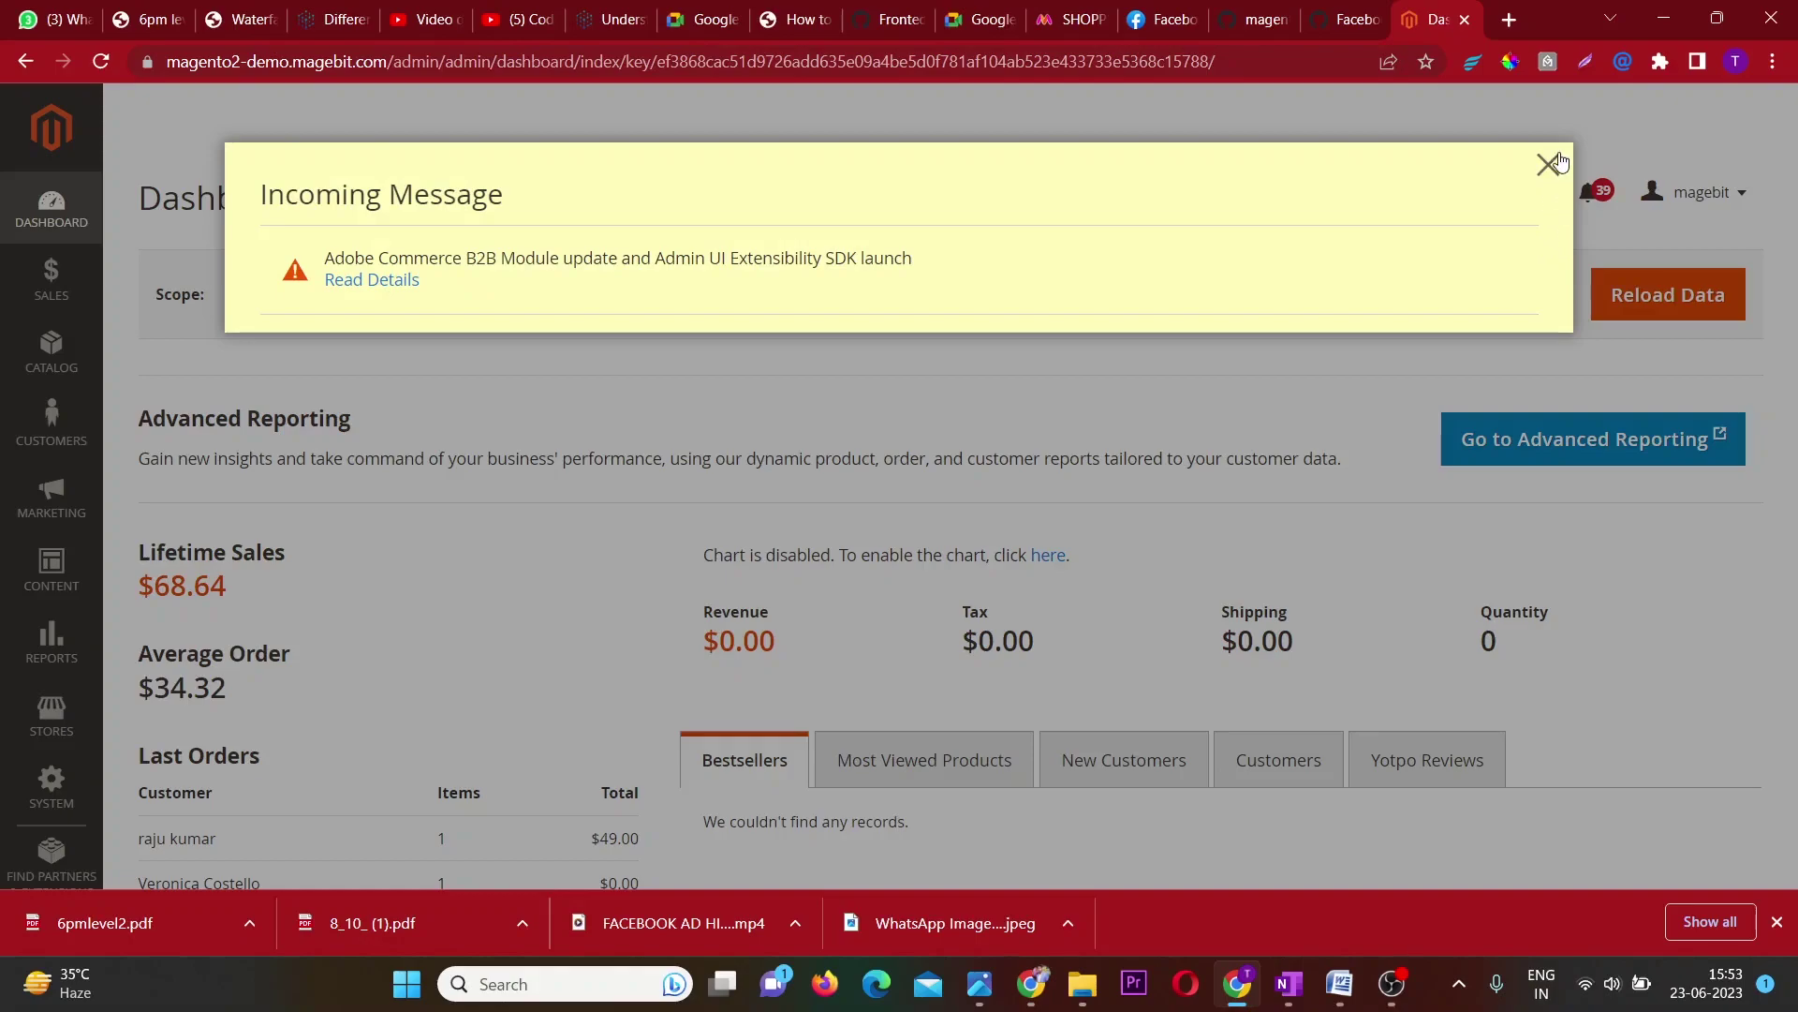
{"action": "left_click", "coordinate": [1548, 165]}
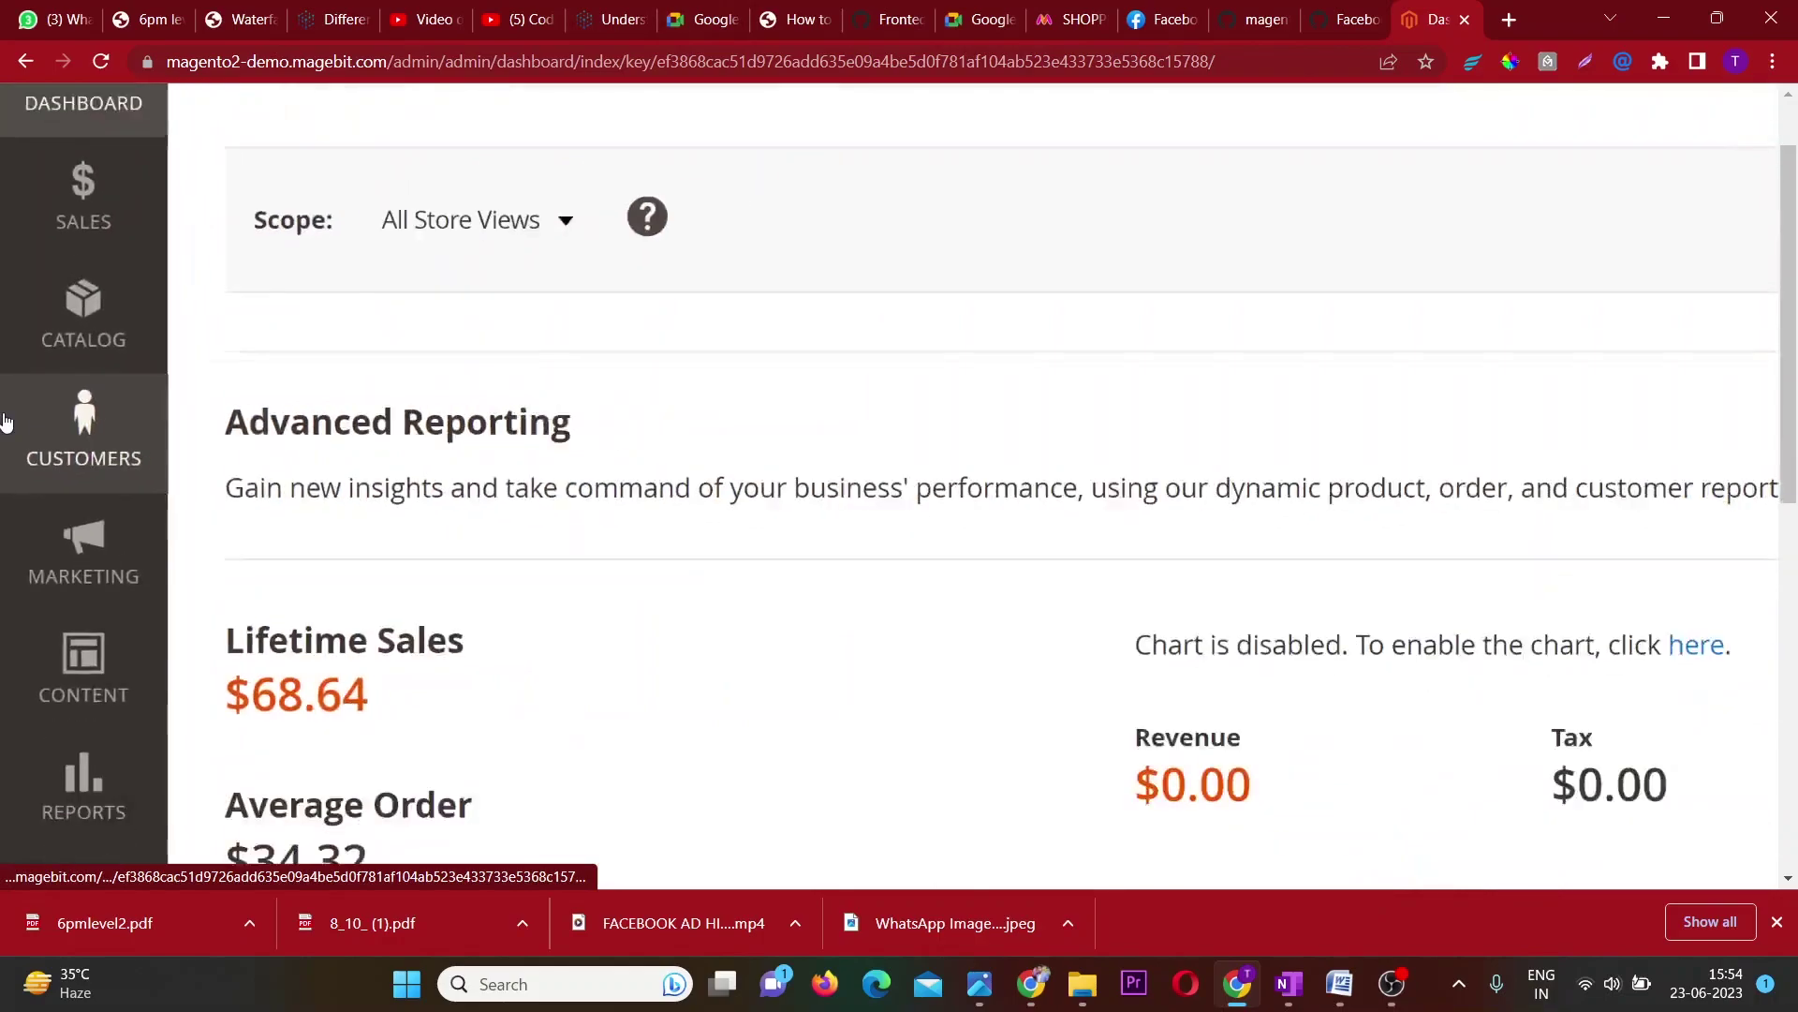
Open Customers > All Customers and scroll through its 3 records.
{"action": "left_click", "coordinate": [51, 426]}
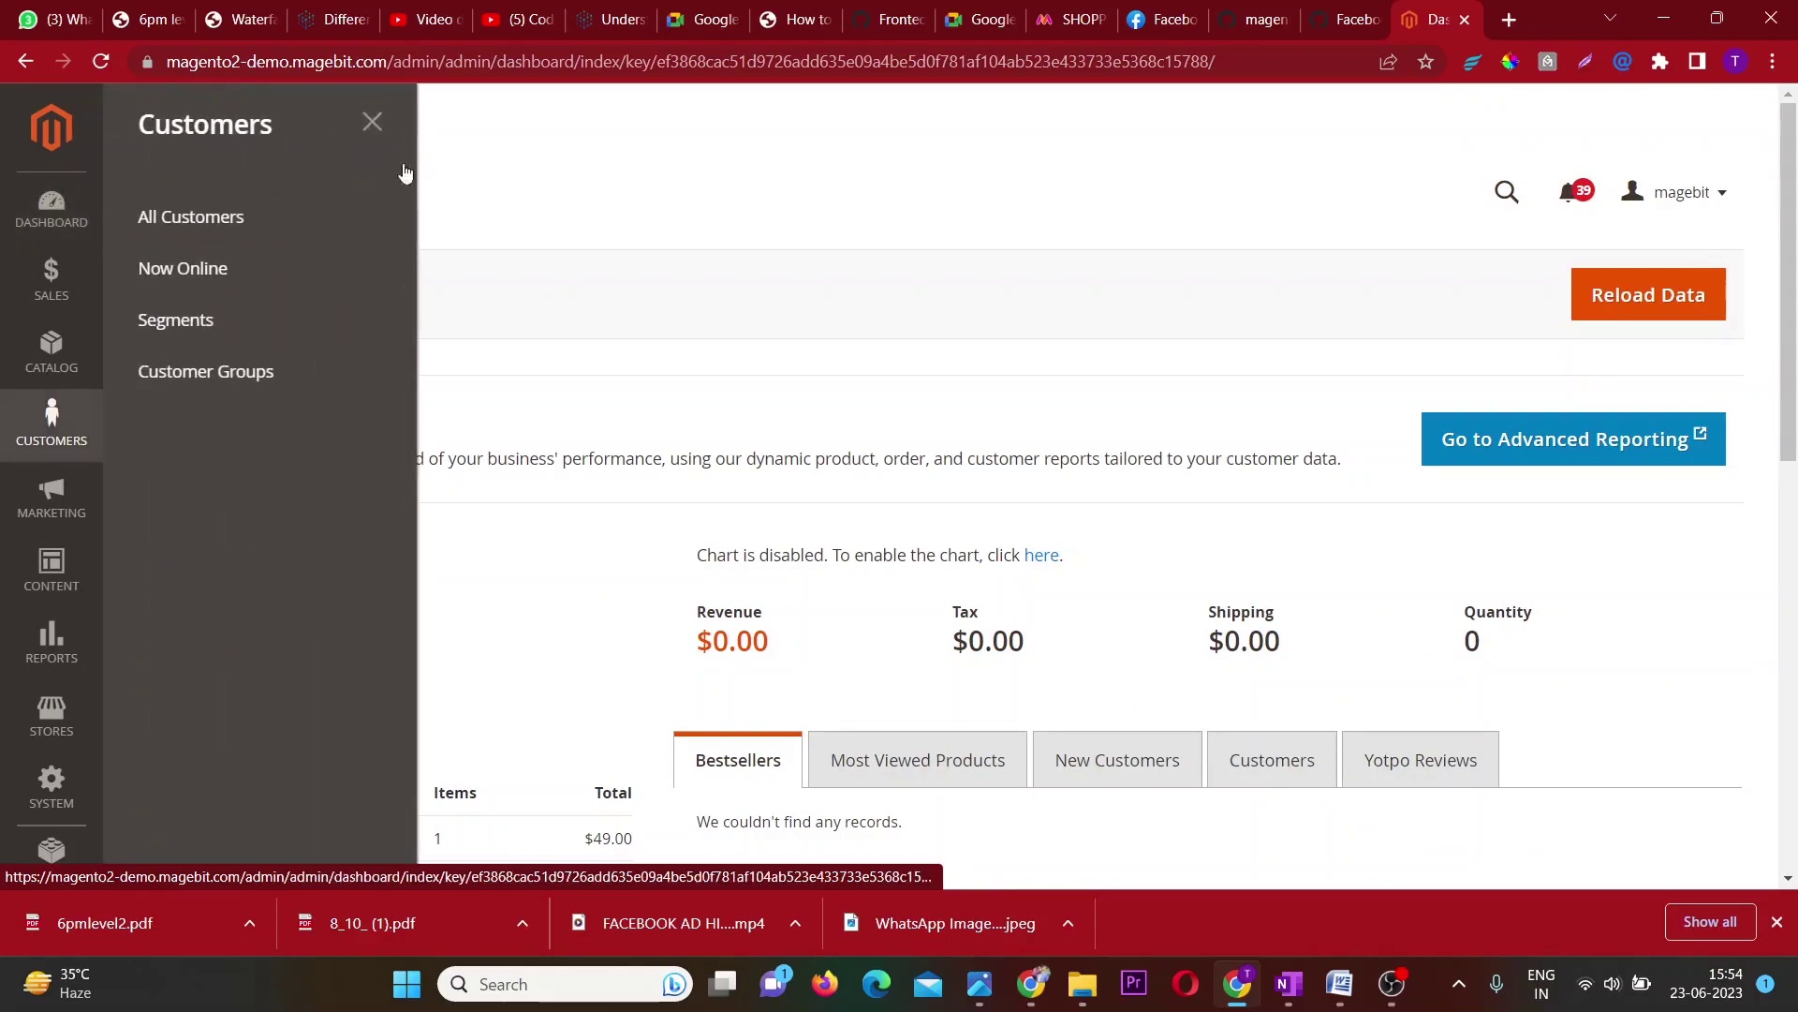
{"action": "left_click", "coordinate": [243, 218]}
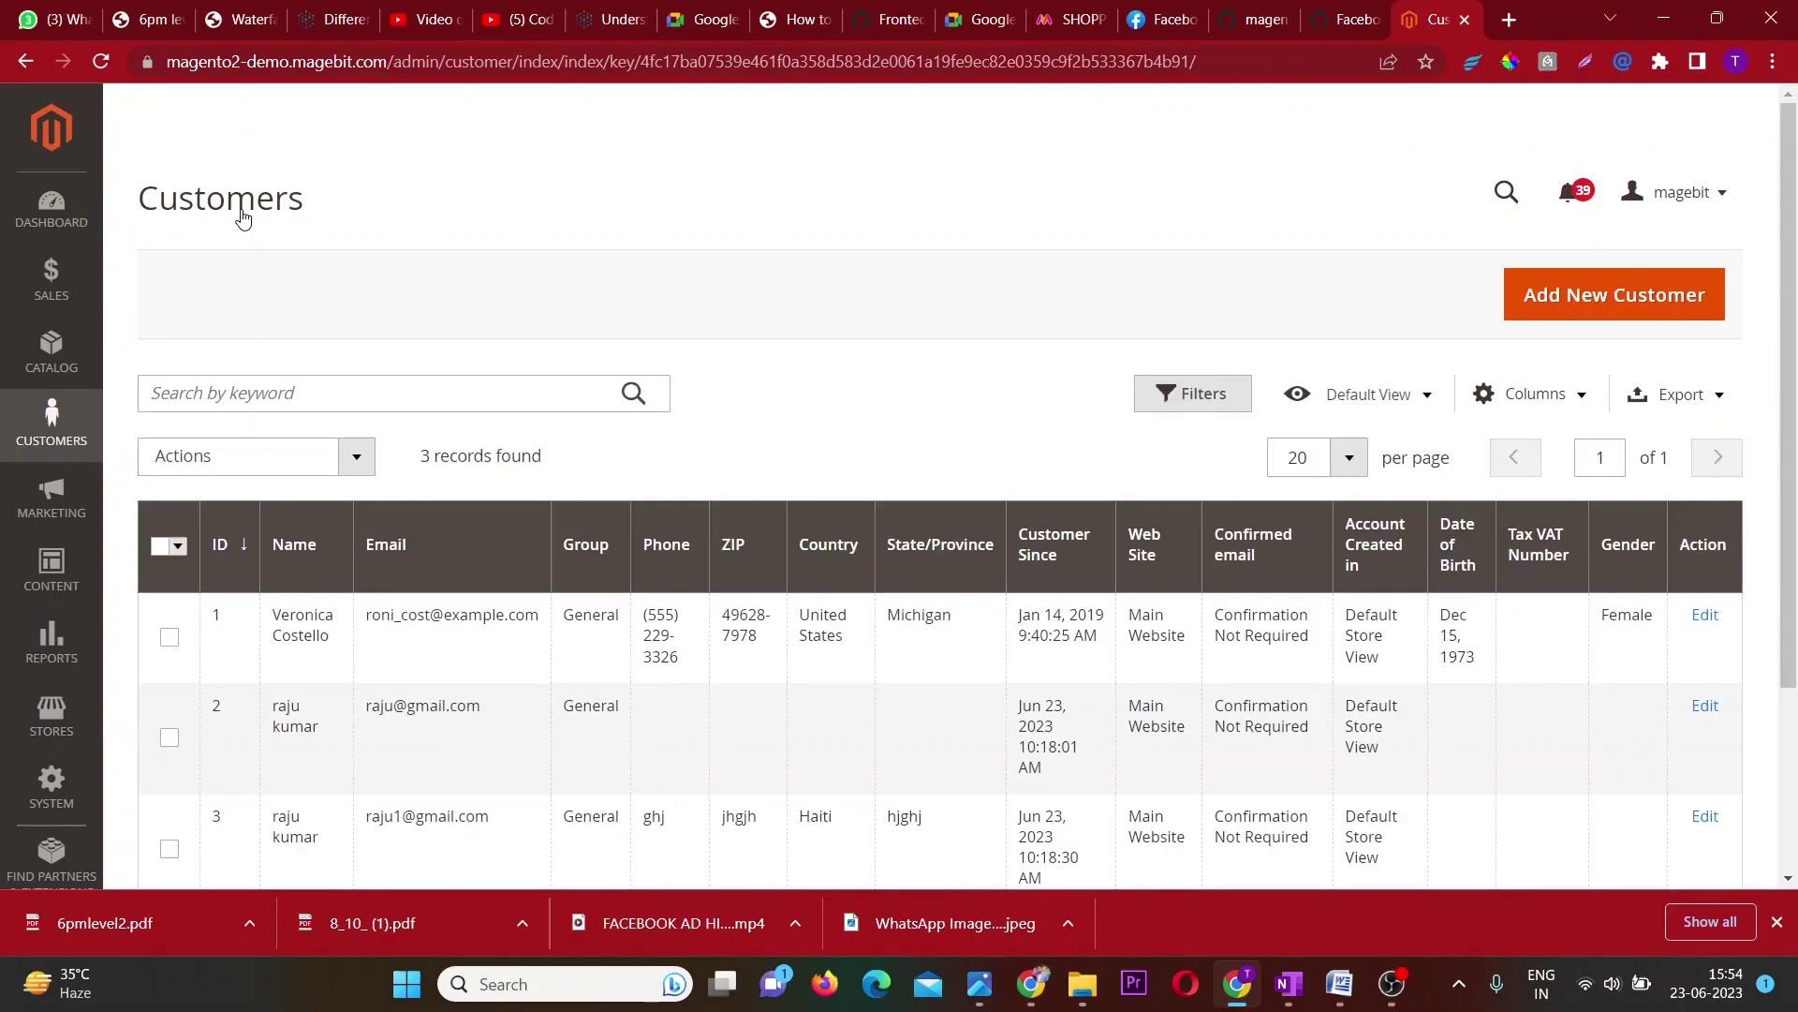
{"action": "scroll", "coordinate": [242, 217], "scroll_direction": "down", "scroll_amount": 2}
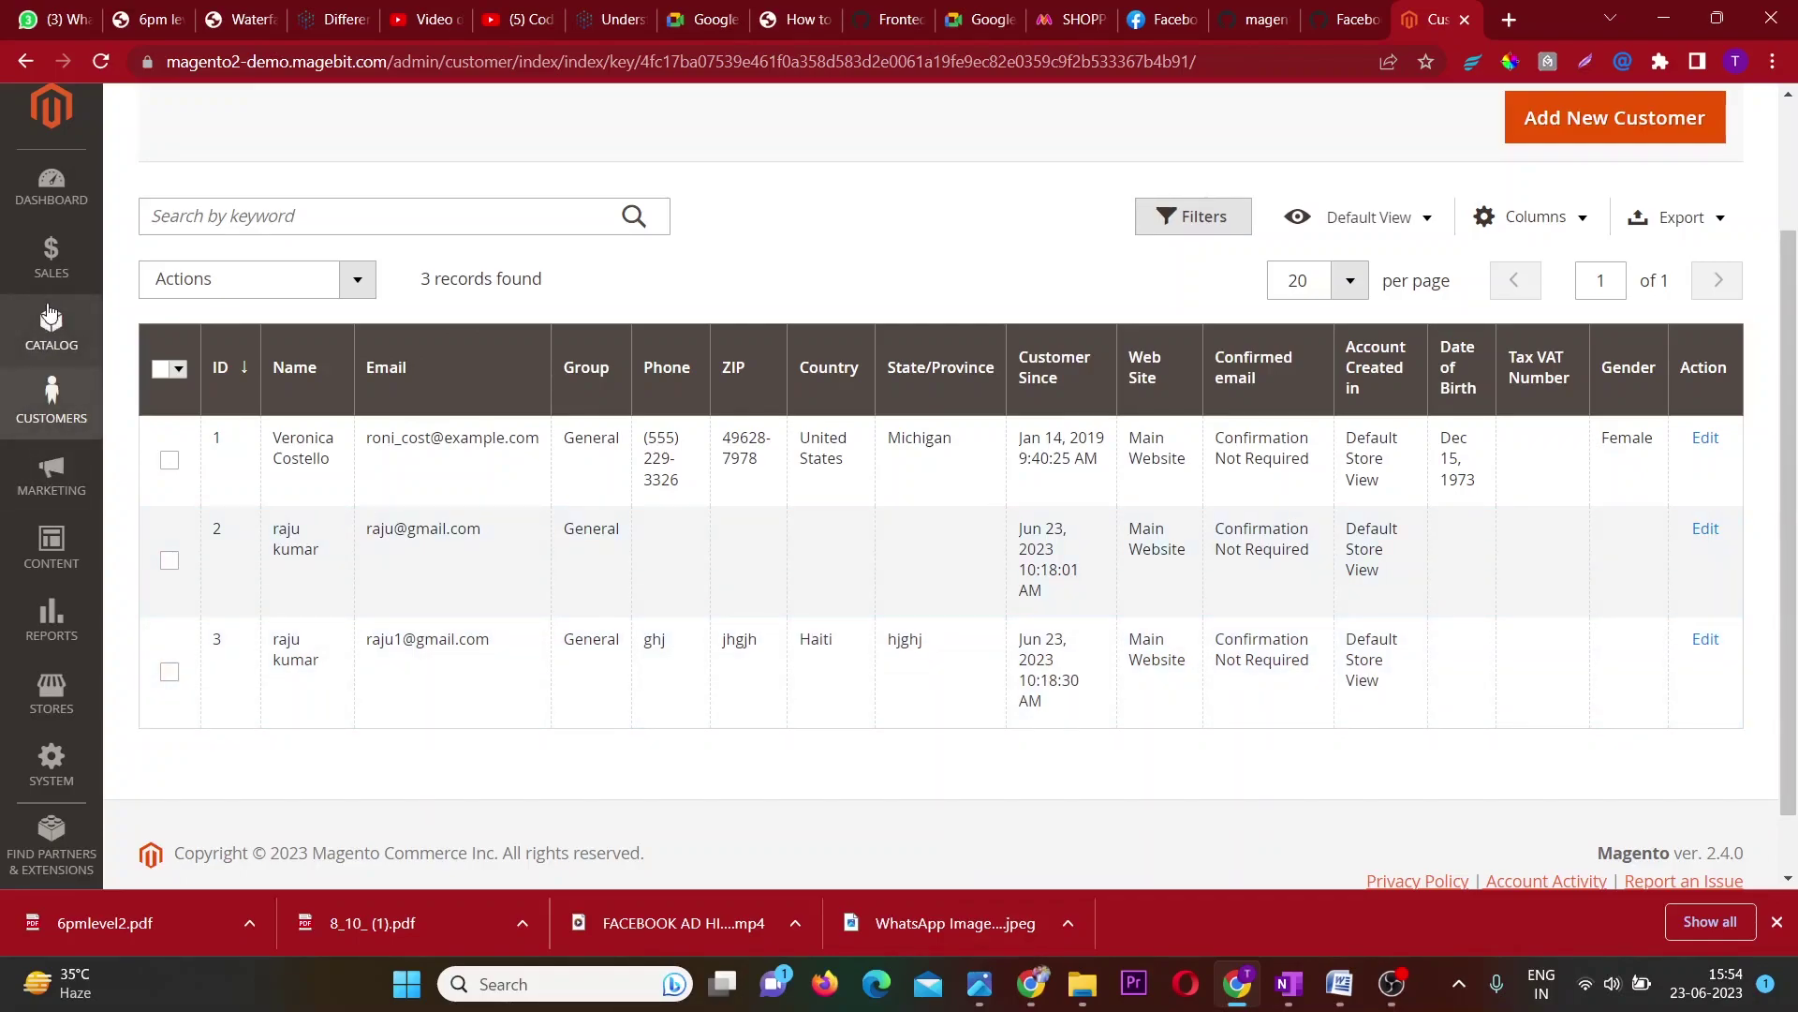
Open order 000000003 from Sales > Orders and highlight its order number.
{"action": "left_click", "coordinate": [51, 258]}
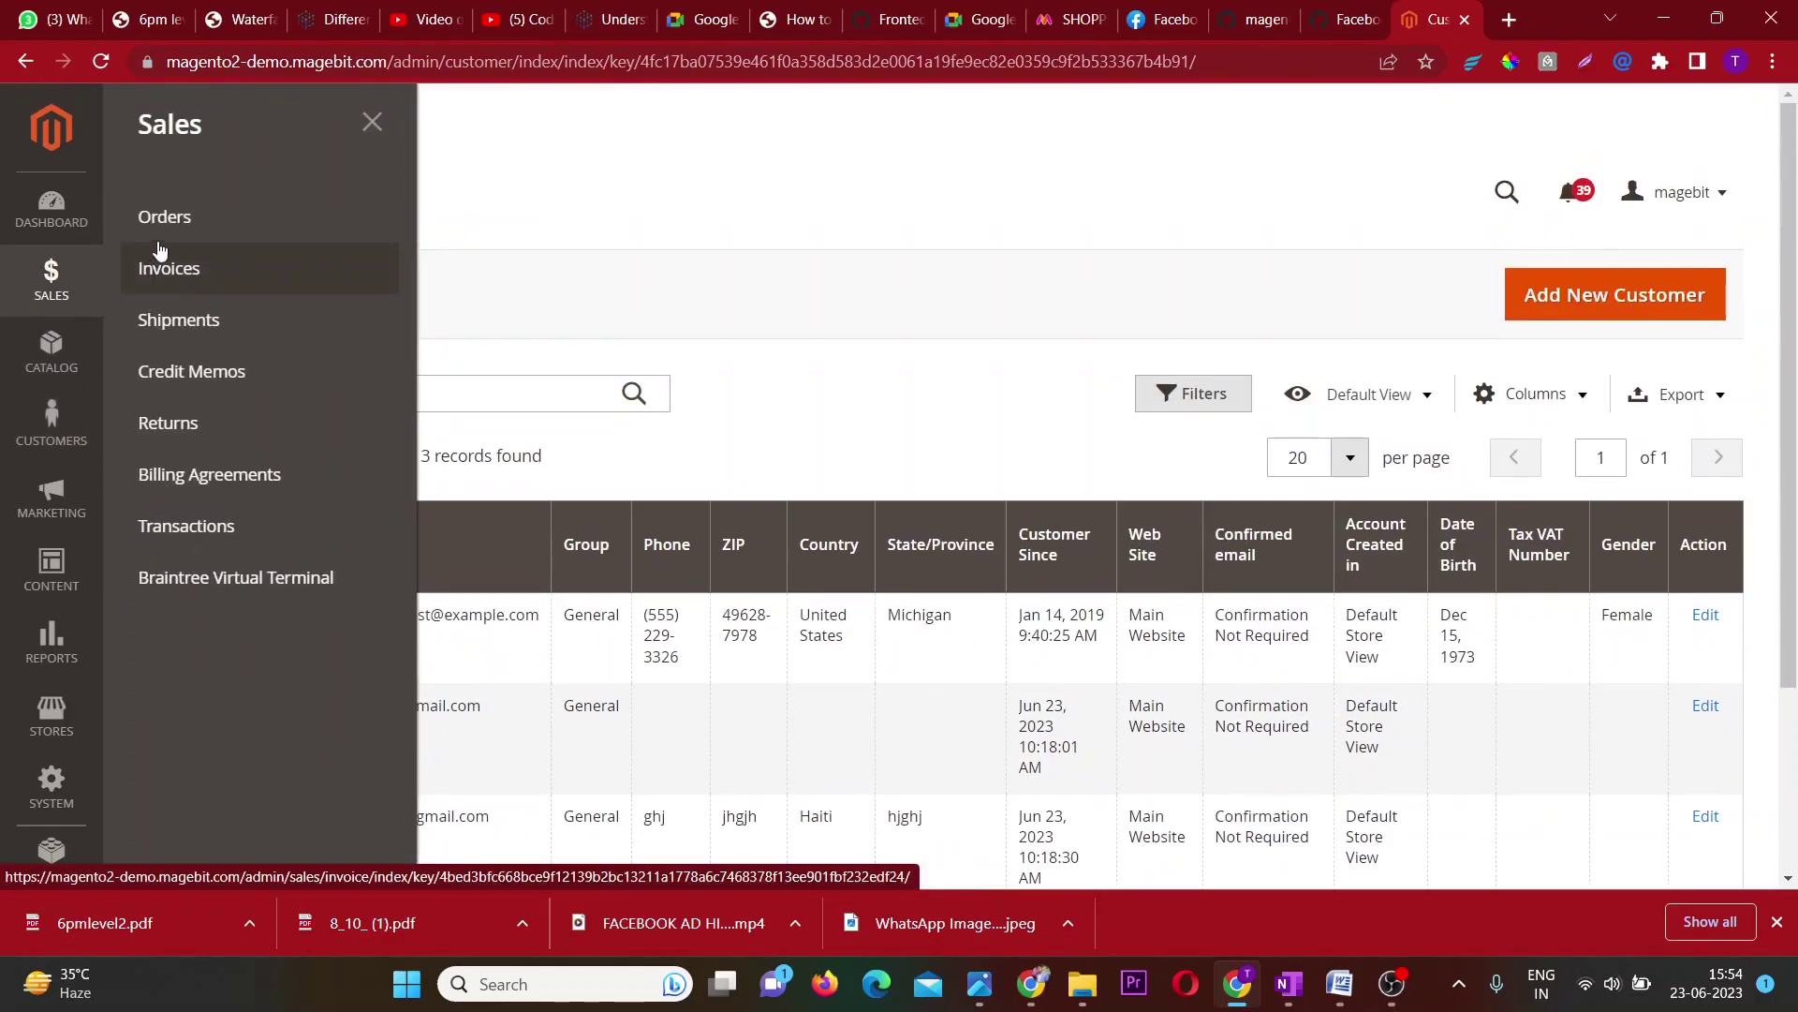
{"action": "left_click", "coordinate": [193, 219]}
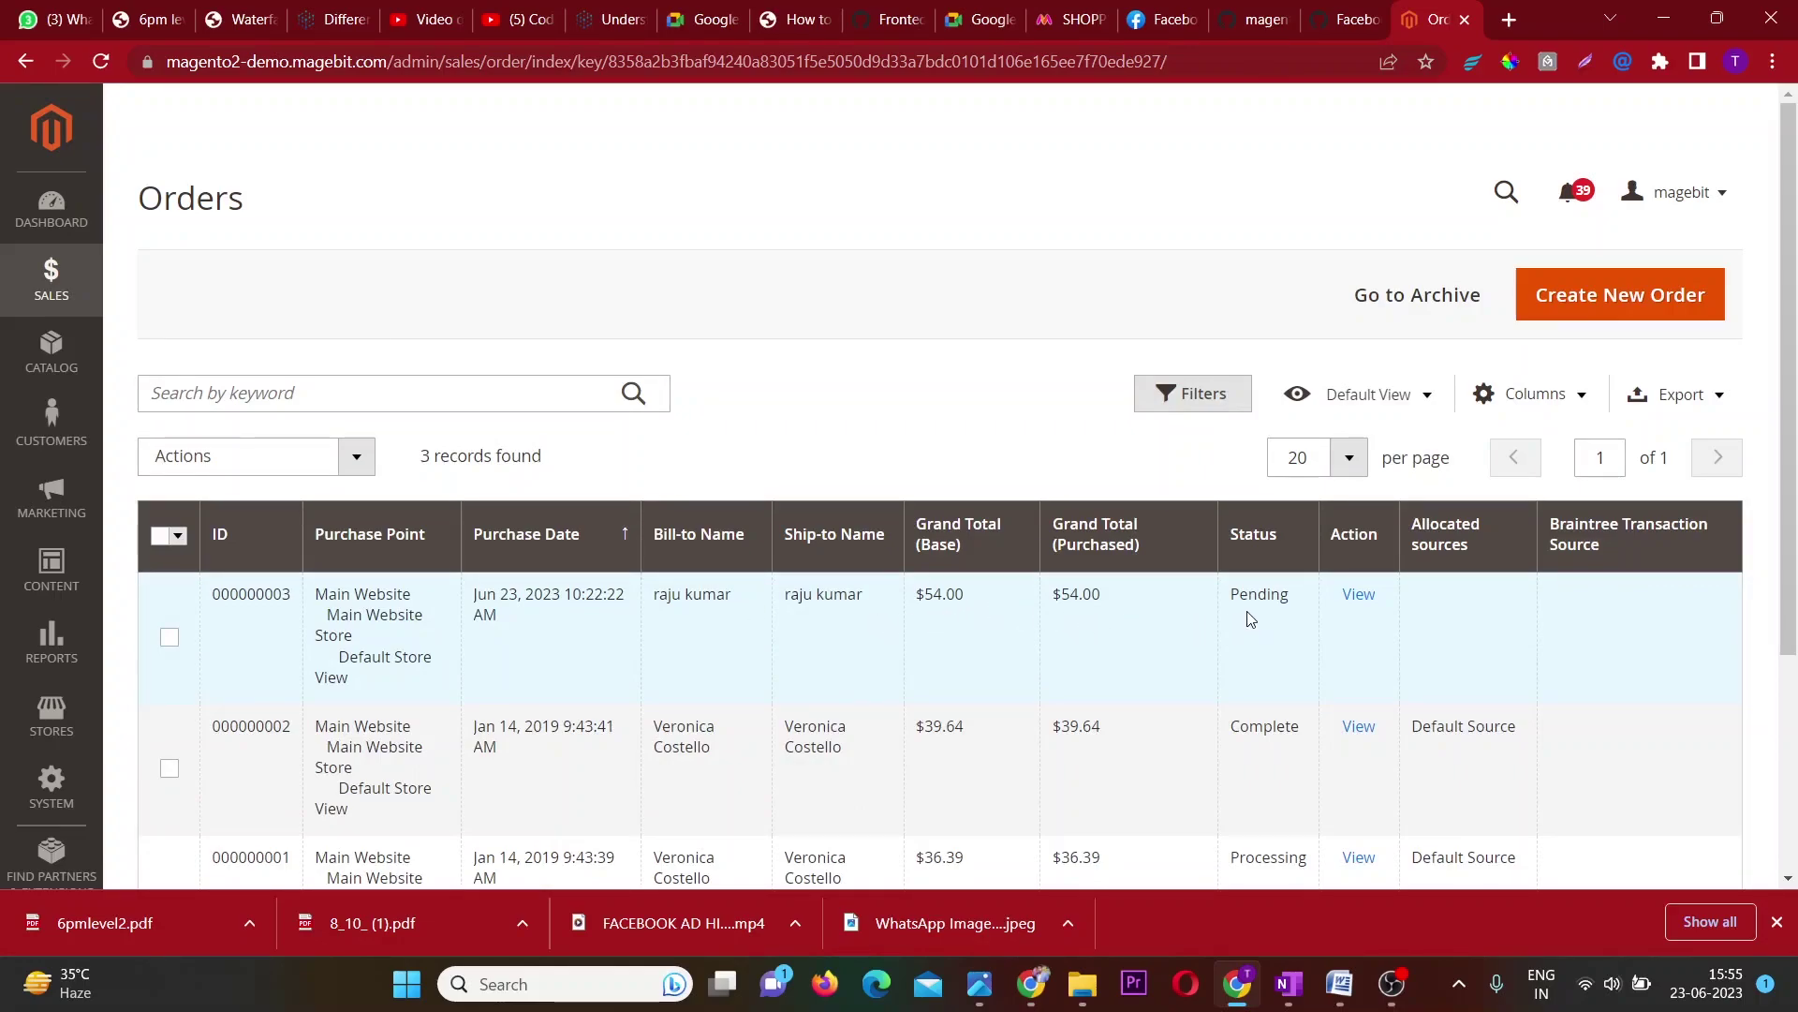
{"action": "left_click", "coordinate": [1365, 605]}
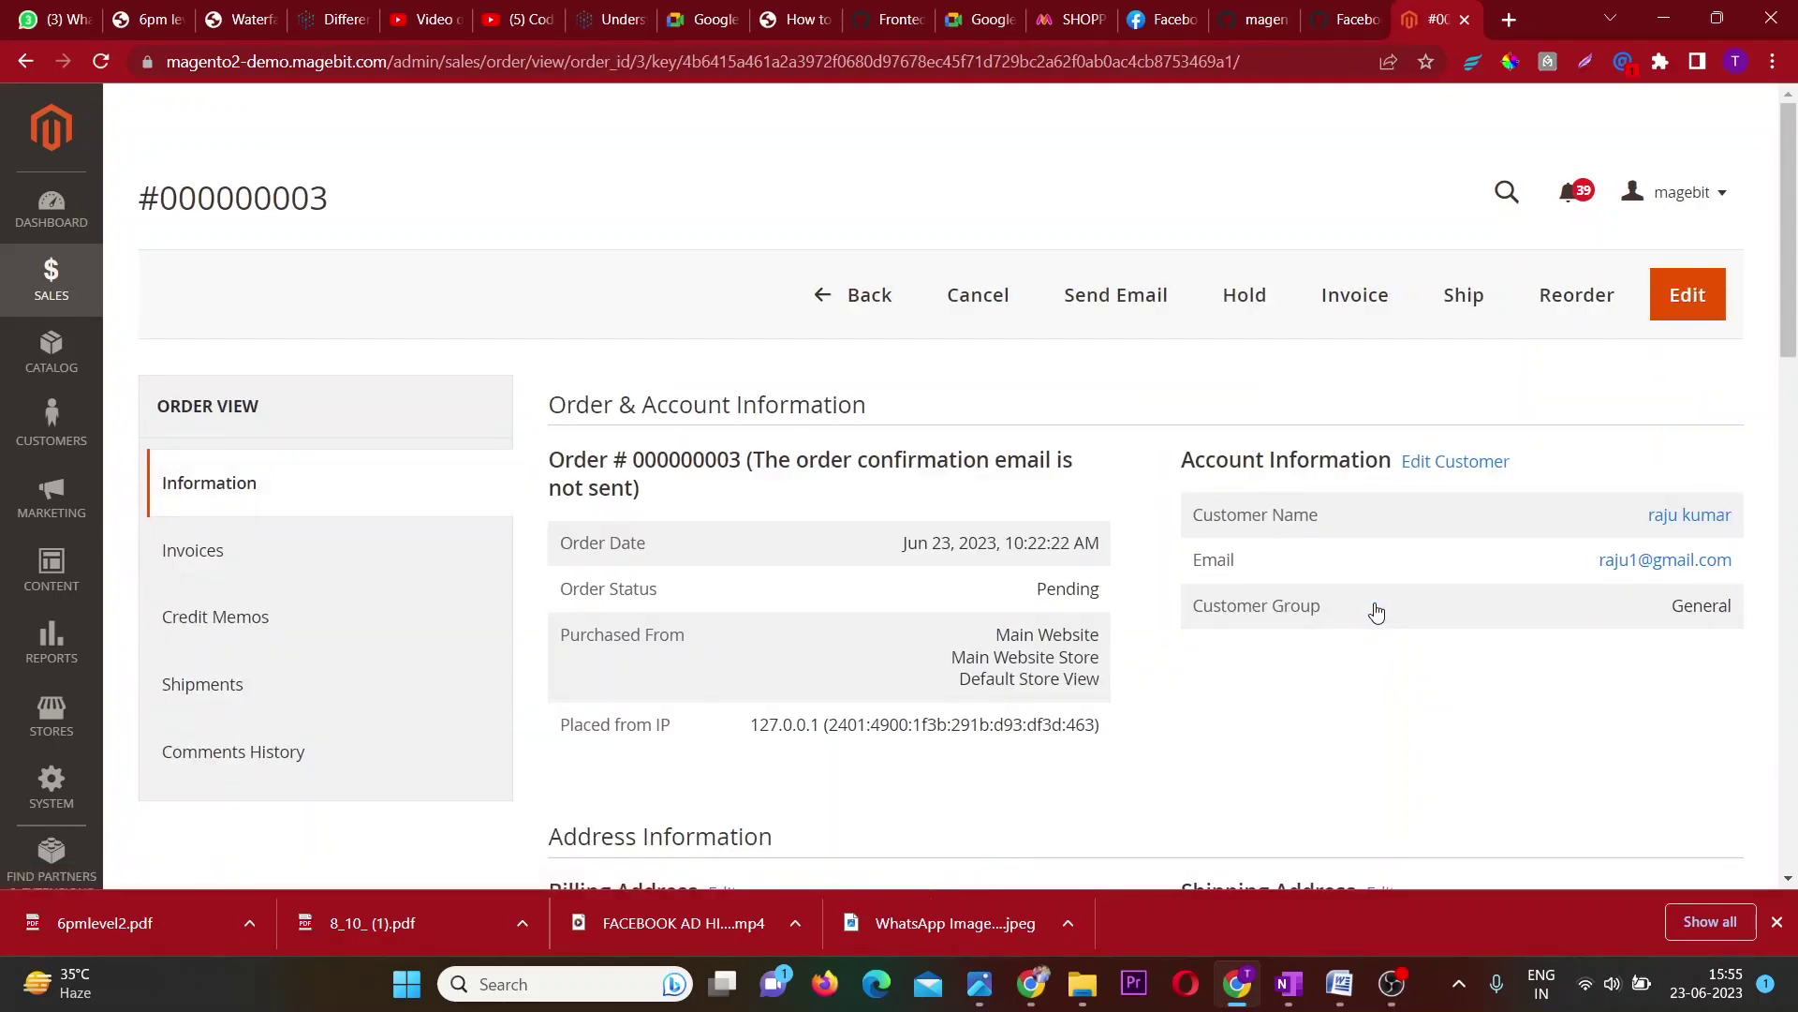
{"action": "scroll", "coordinate": [1376, 610], "scroll_direction": "down", "scroll_amount": 2}
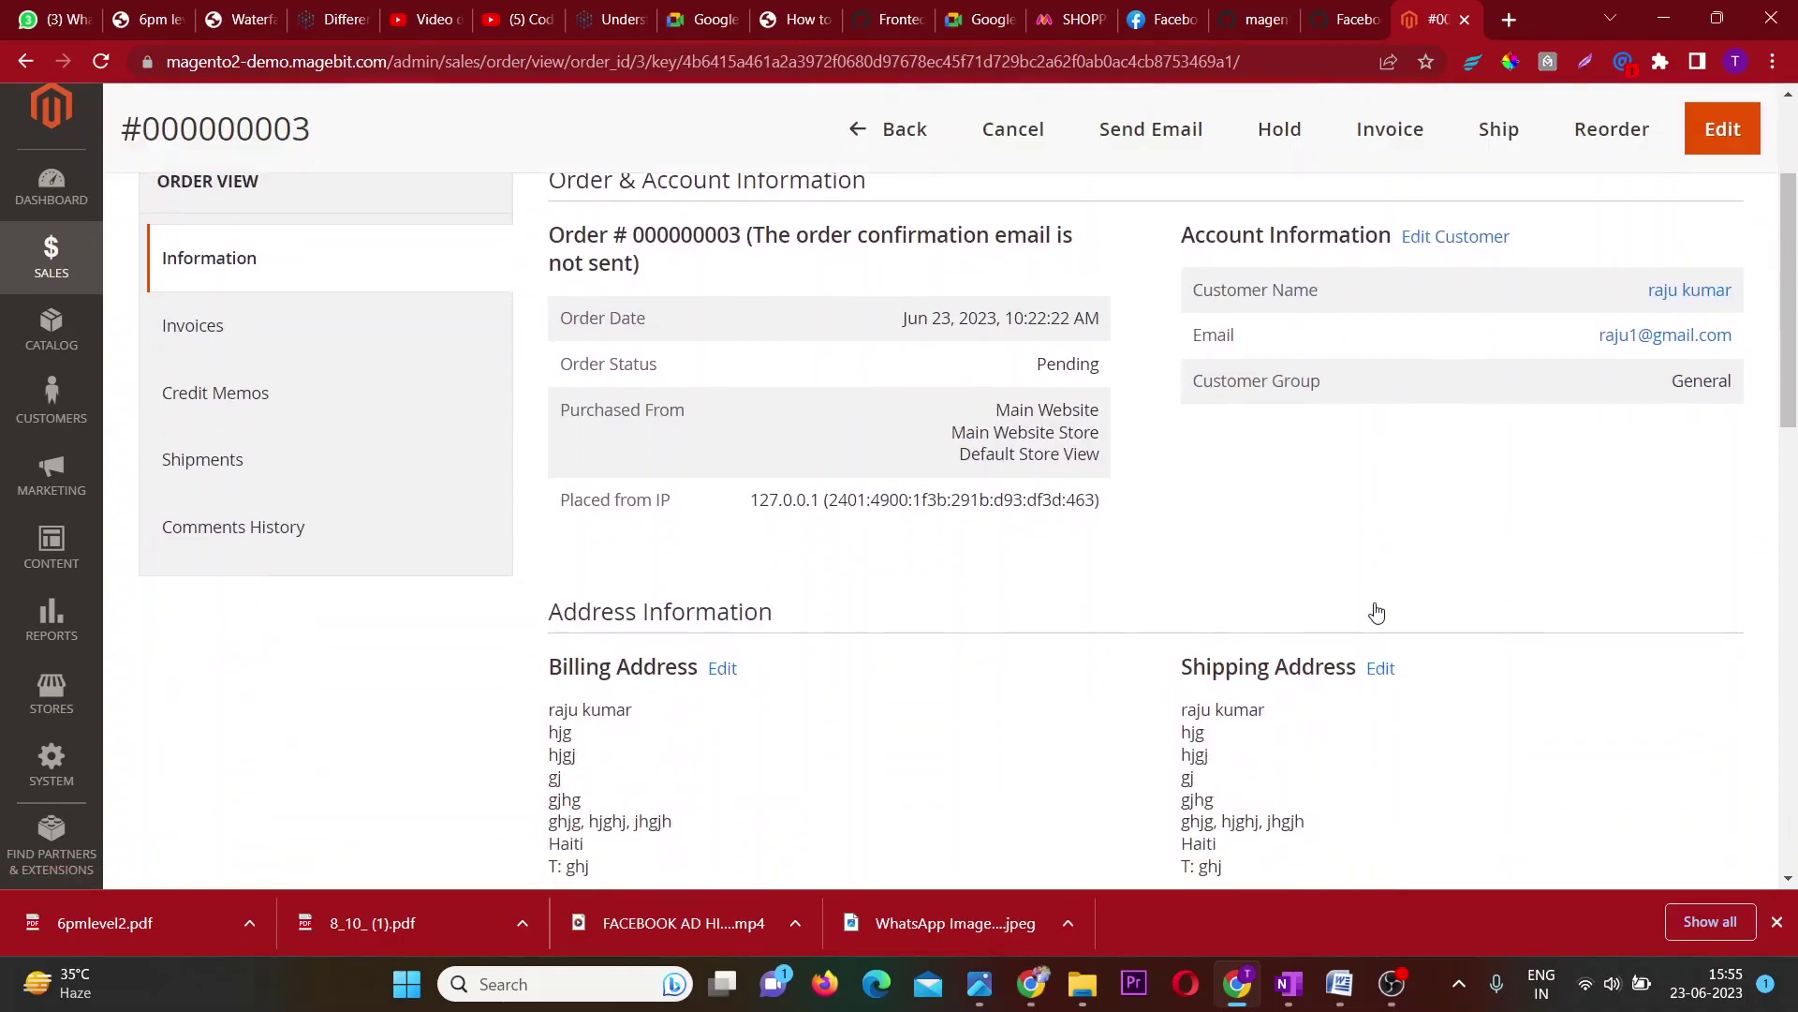
{"action": "left_click_drag", "start_coordinate": [749, 235], "coordinate": [599, 235]}
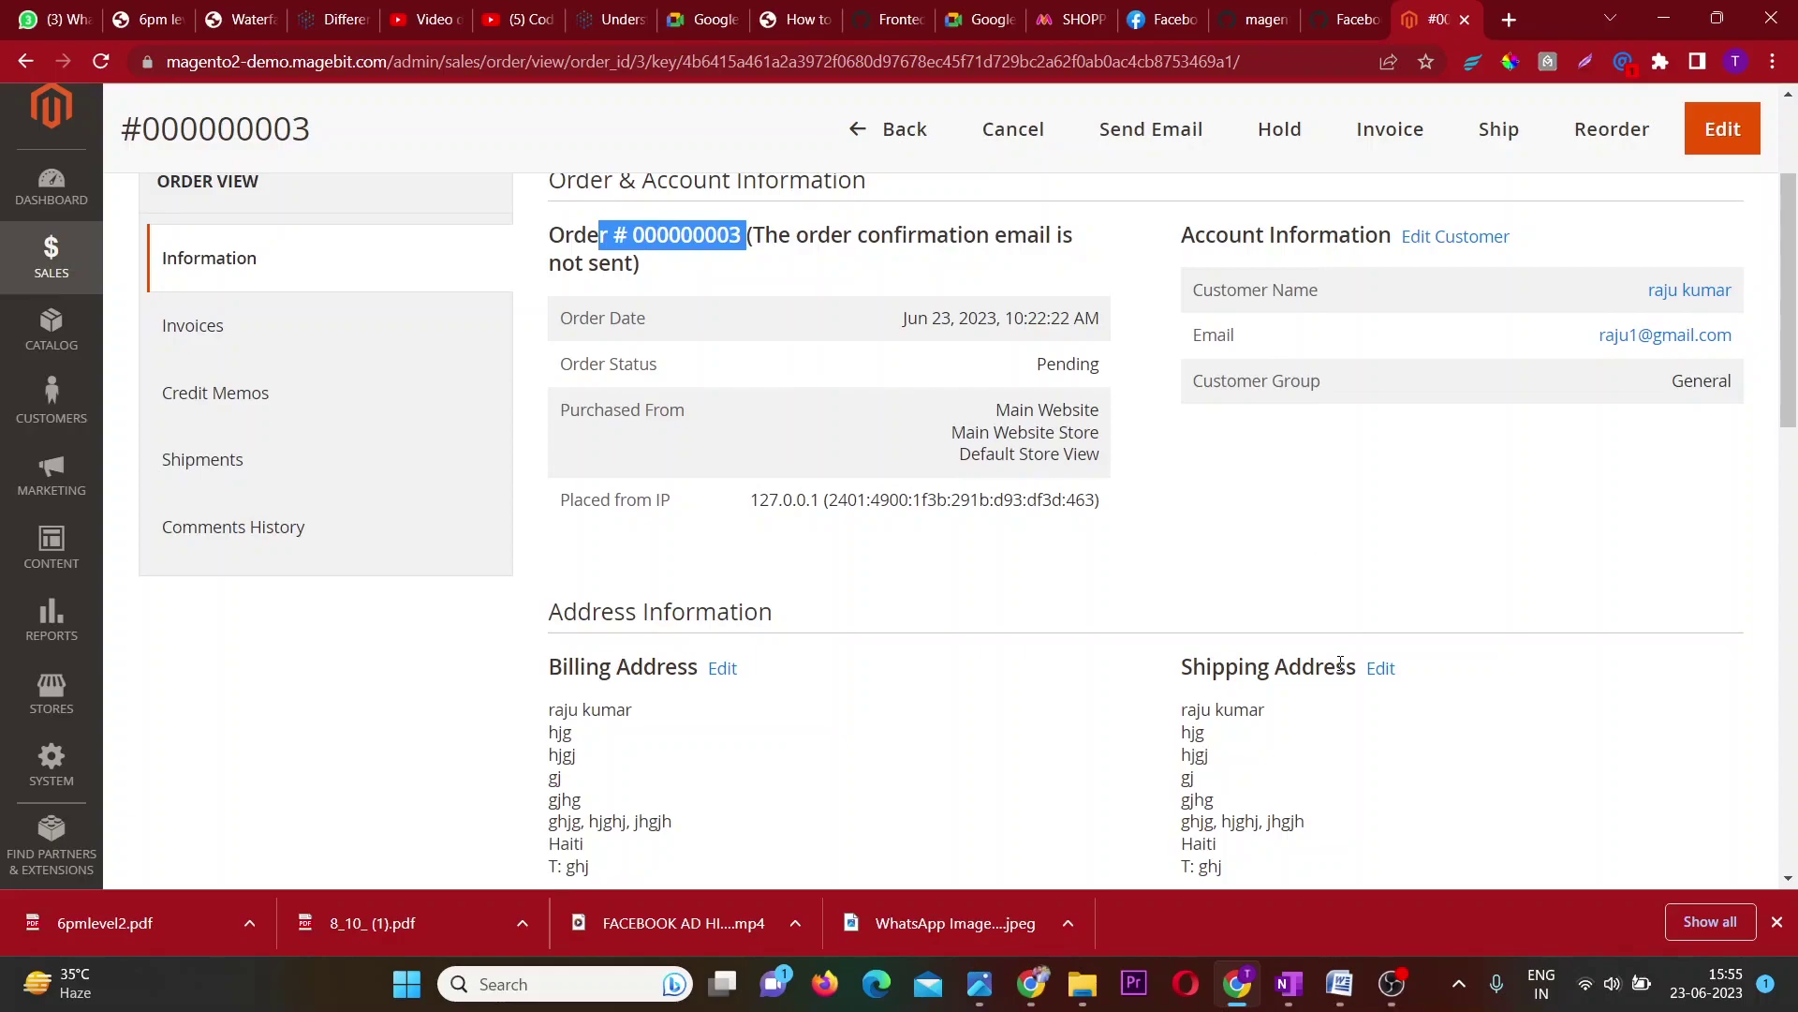
Check the order totals, including the 5.00 shipping, then go back to the Orders grid.
{"action": "scroll", "coordinate": [1339, 627], "scroll_direction": "down", "scroll_amount": 2}
{"action": "scroll", "coordinate": [776, 593], "scroll_direction": "down", "scroll_amount": 5}
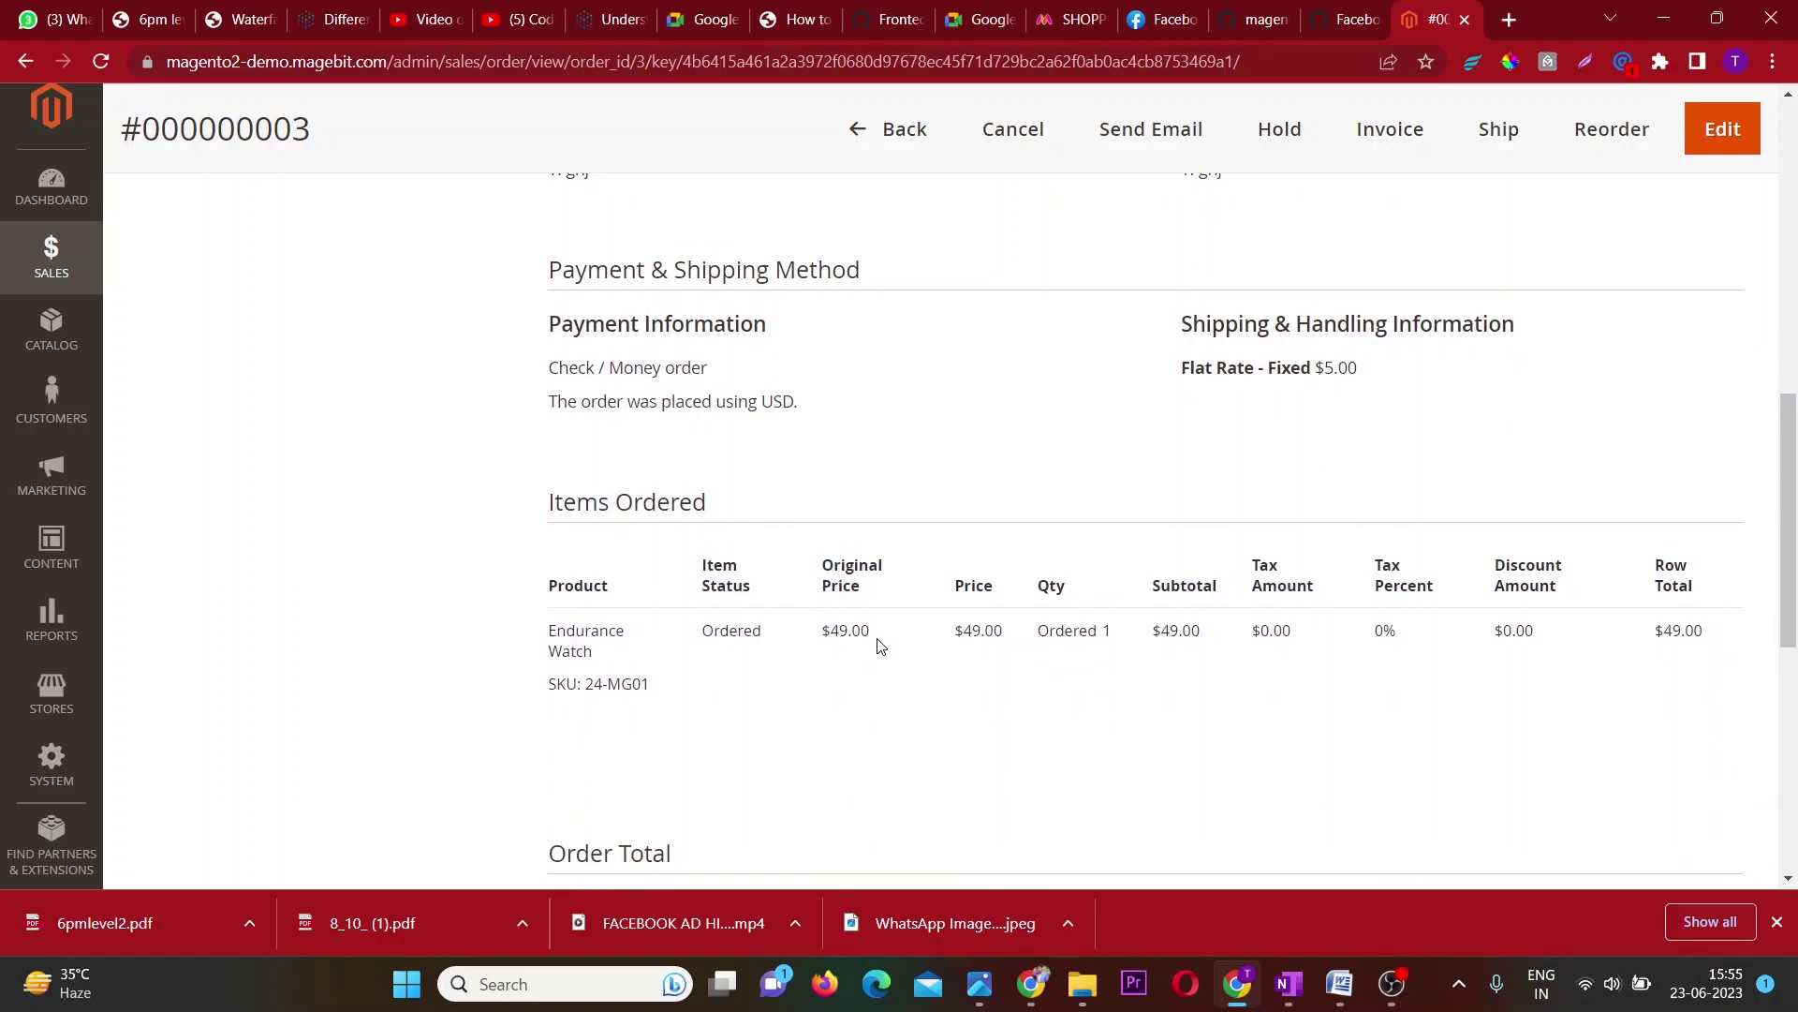
{"action": "scroll", "coordinate": [878, 644], "scroll_direction": "down", "scroll_amount": 6}
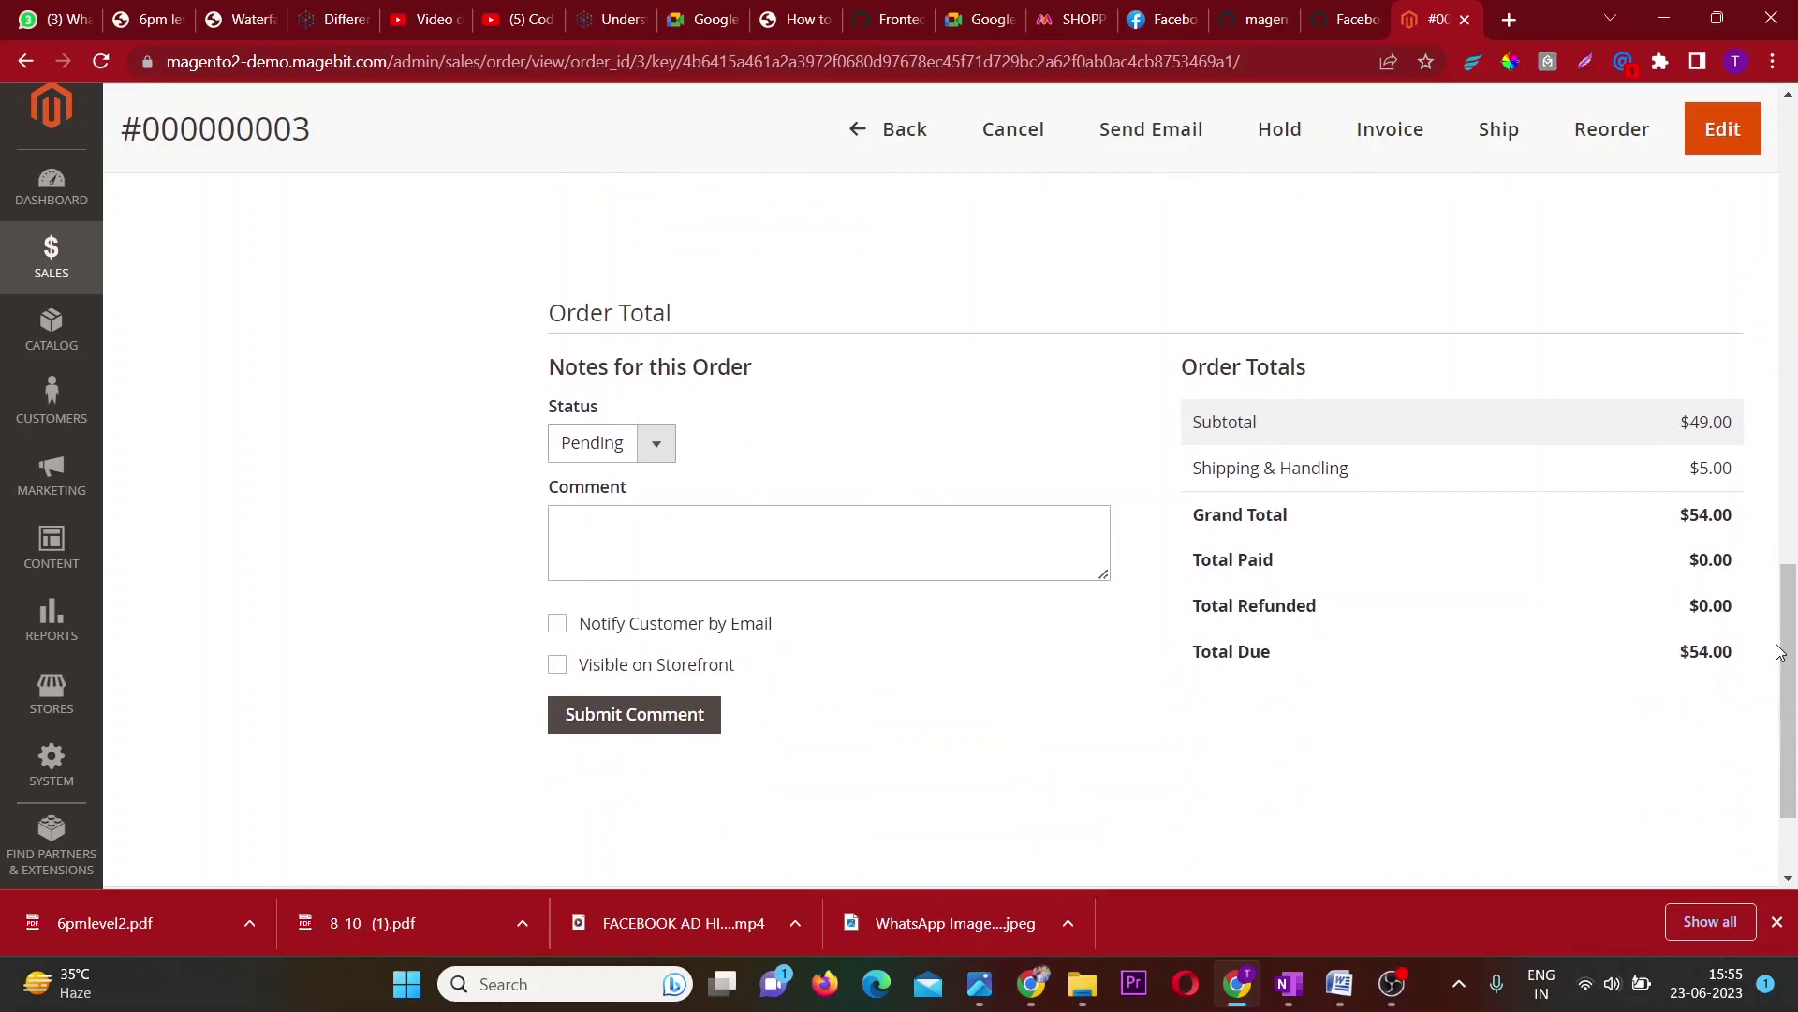
{"action": "left_click_drag", "start_coordinate": [1744, 651], "coordinate": [1725, 513]}
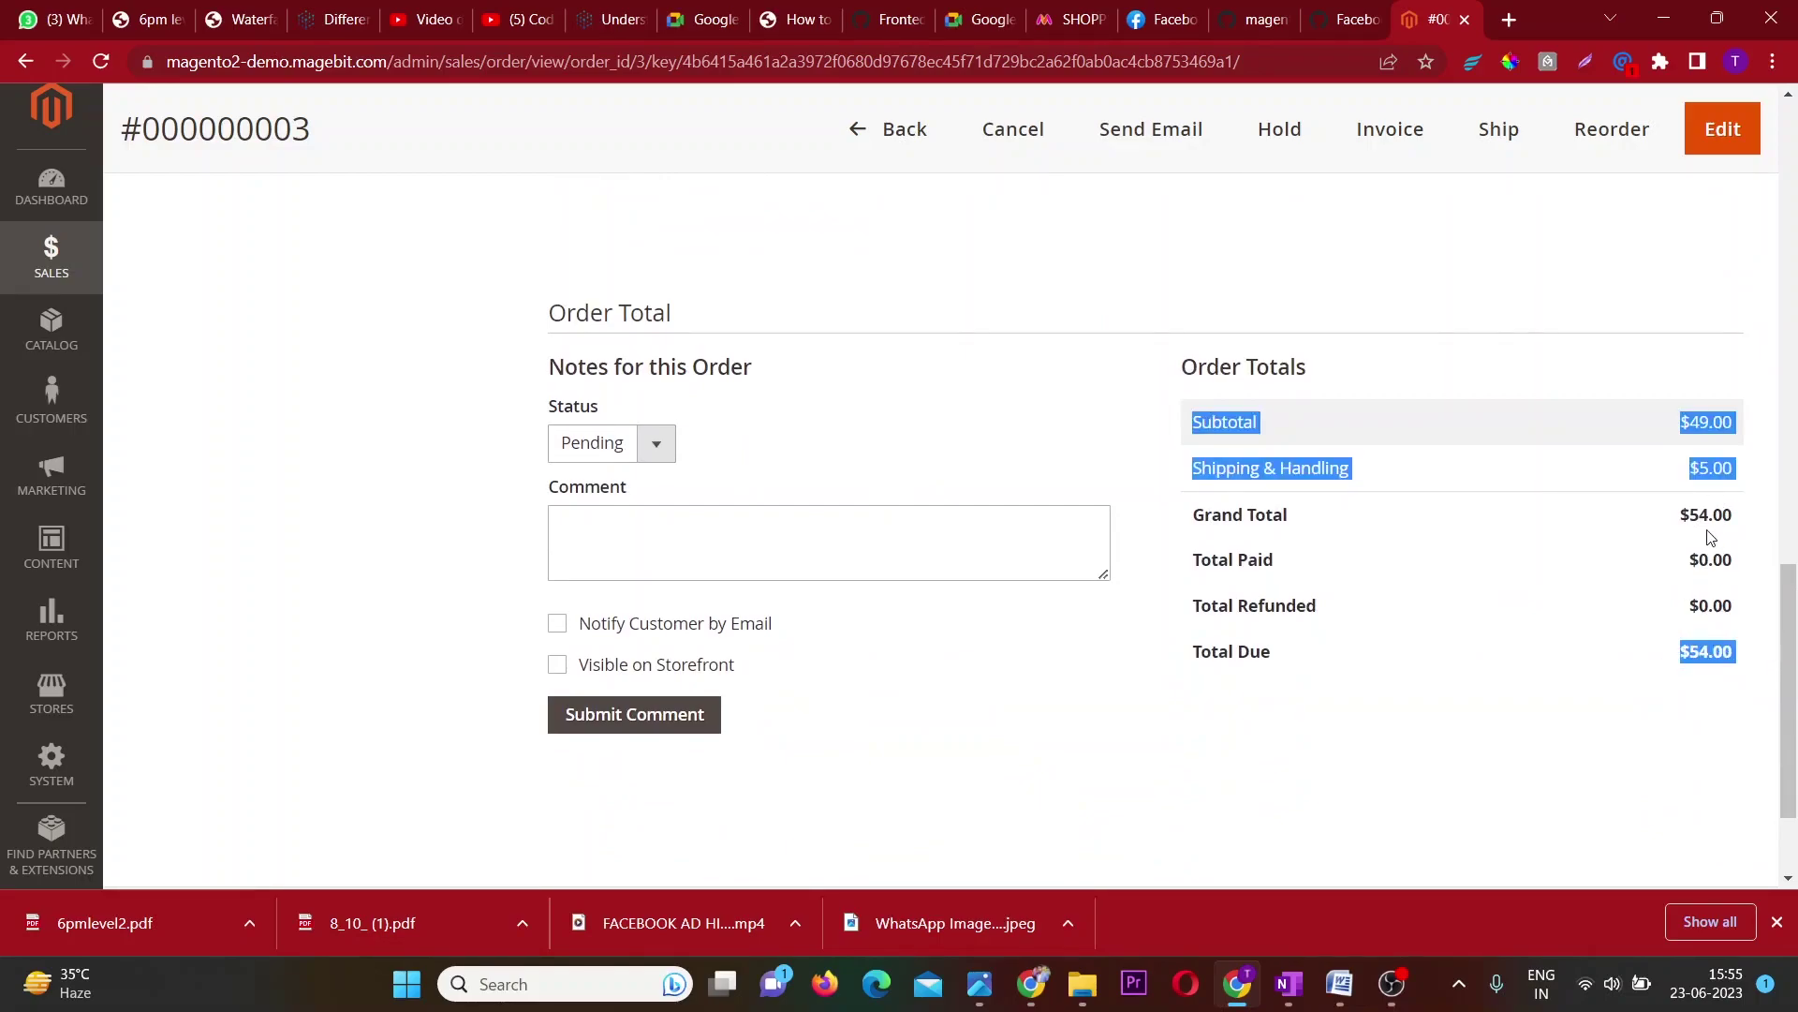
{"action": "left_click", "coordinate": [1702, 560]}
{"action": "double_click", "coordinate": [1703, 465]}
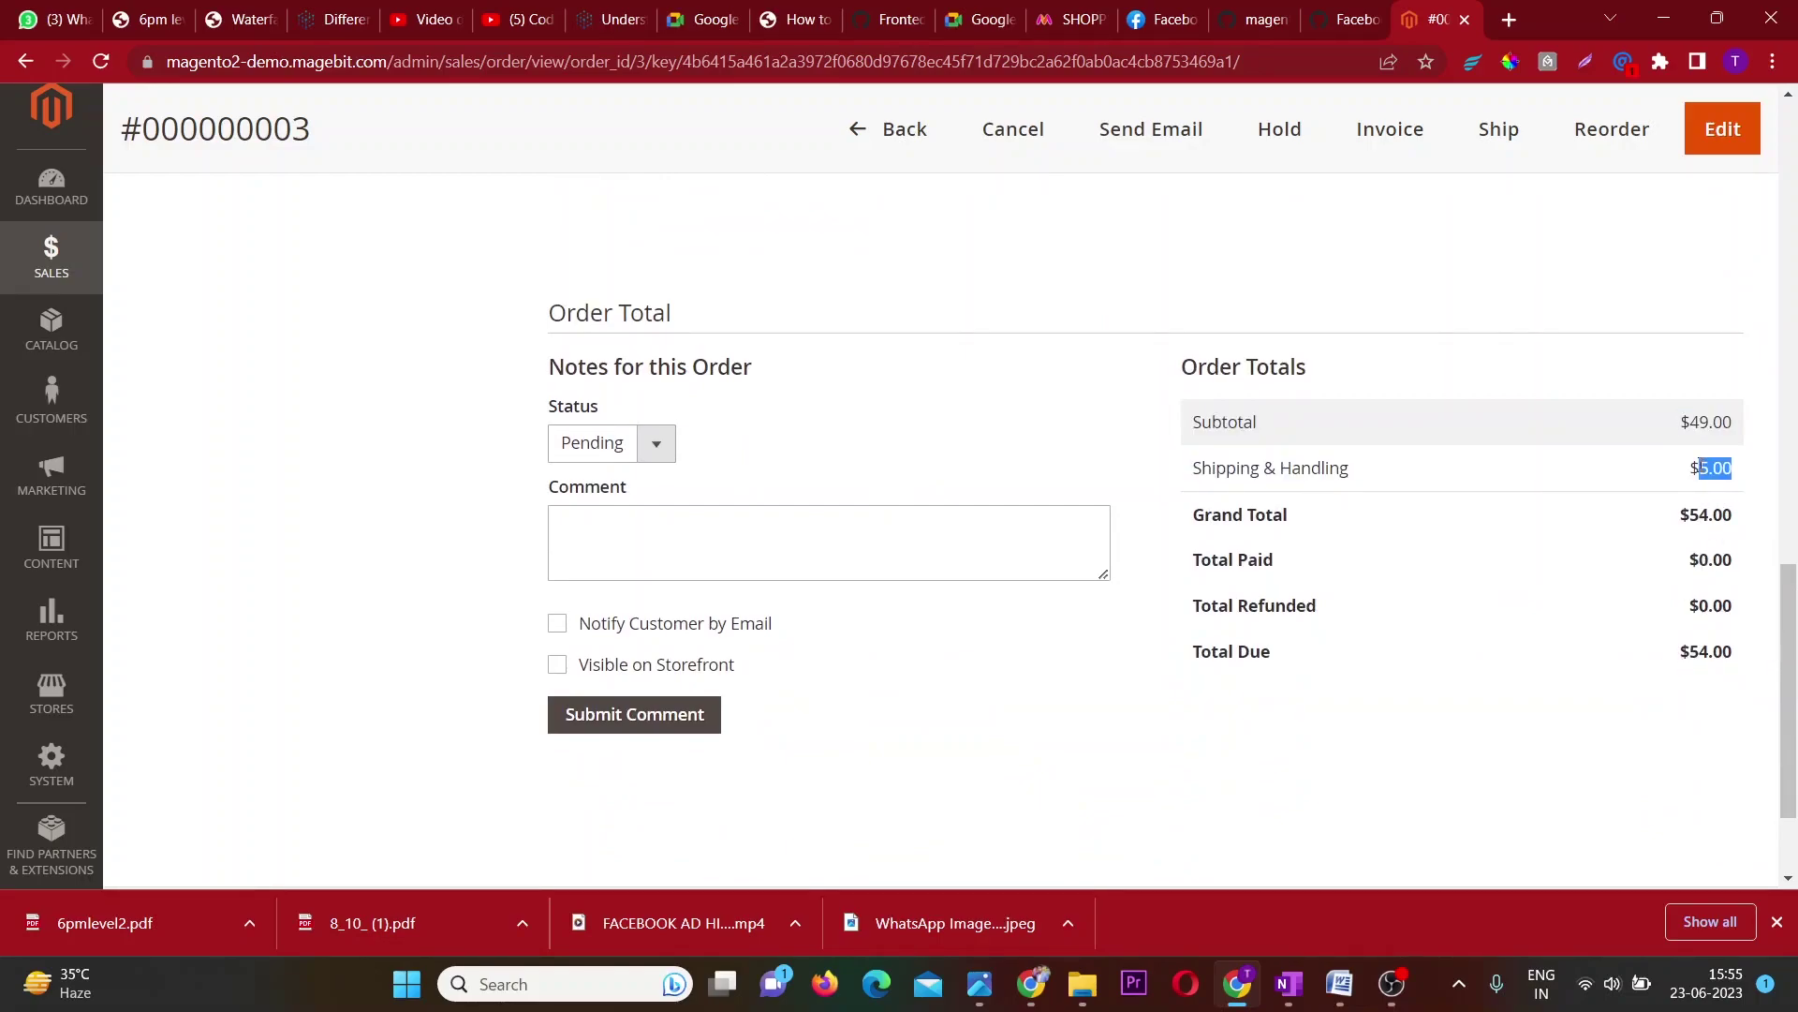
{"action": "scroll", "coordinate": [1444, 550], "scroll_direction": "down", "scroll_amount": 2}
{"action": "scroll", "coordinate": [1443, 551], "scroll_direction": "up", "scroll_amount": 10}
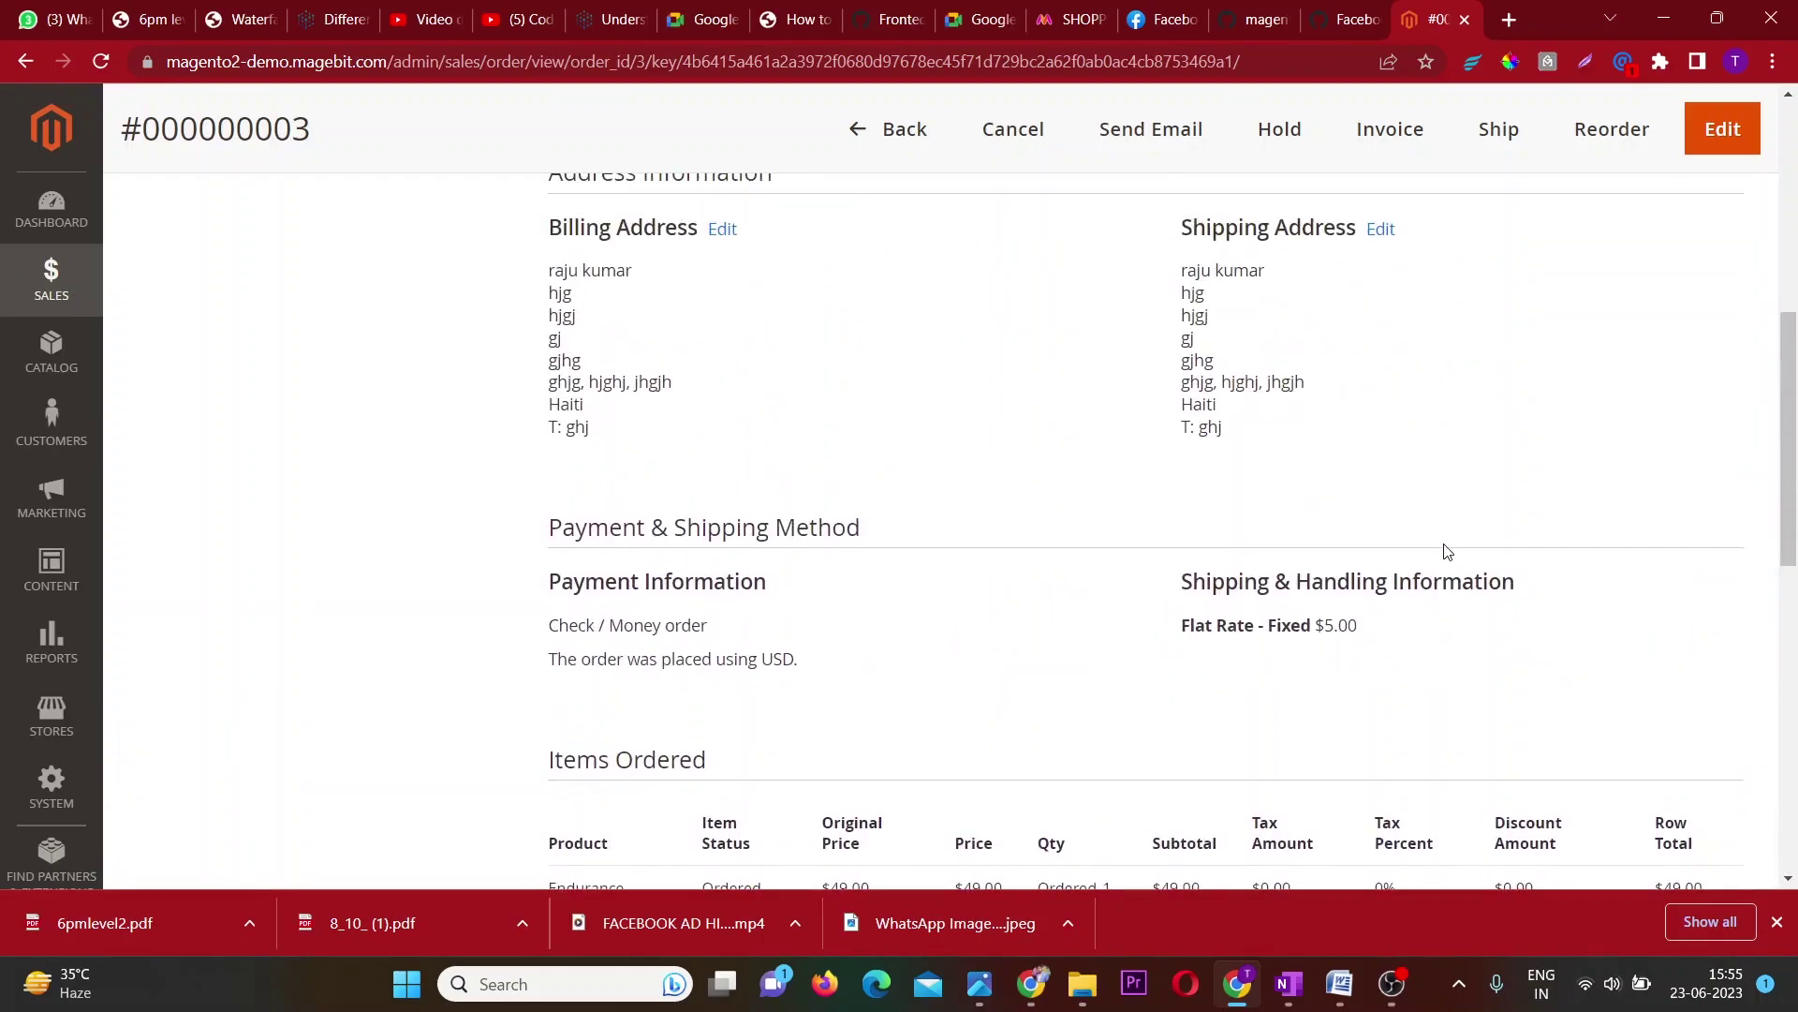
{"action": "scroll", "coordinate": [715, 393], "scroll_direction": "up", "scroll_amount": 1}
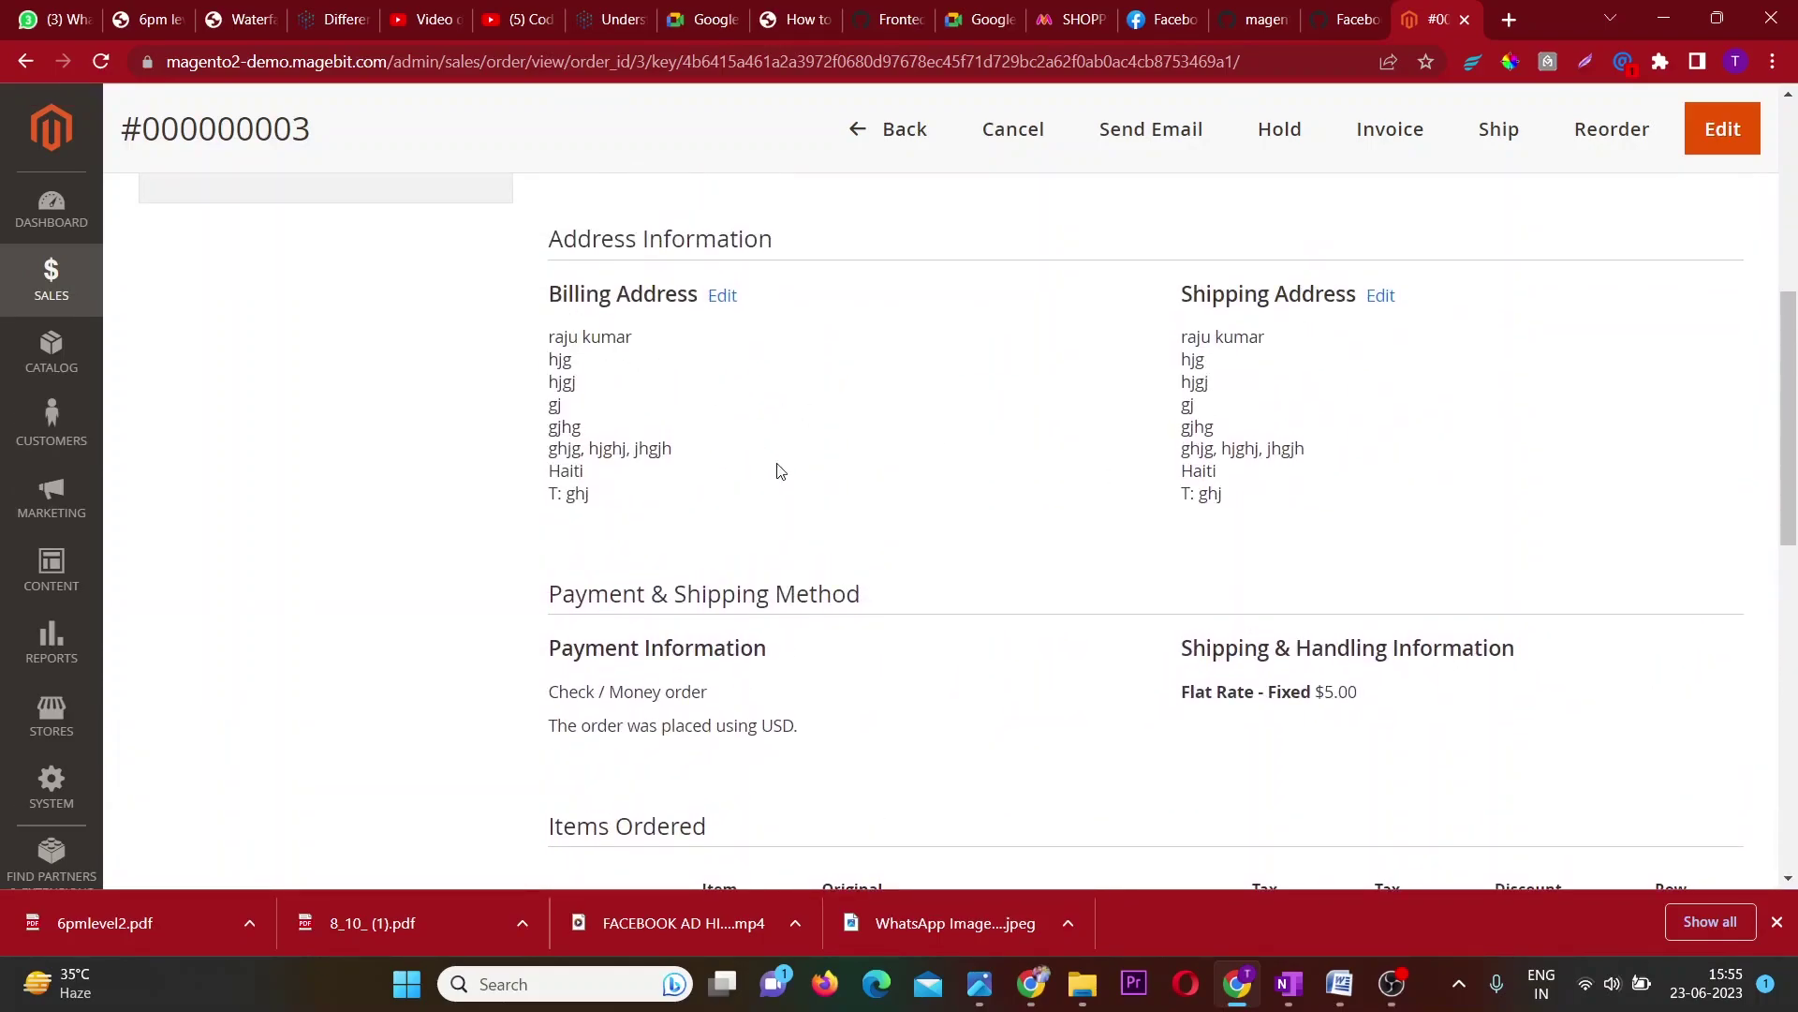
{"action": "left_click", "coordinate": [888, 132]}
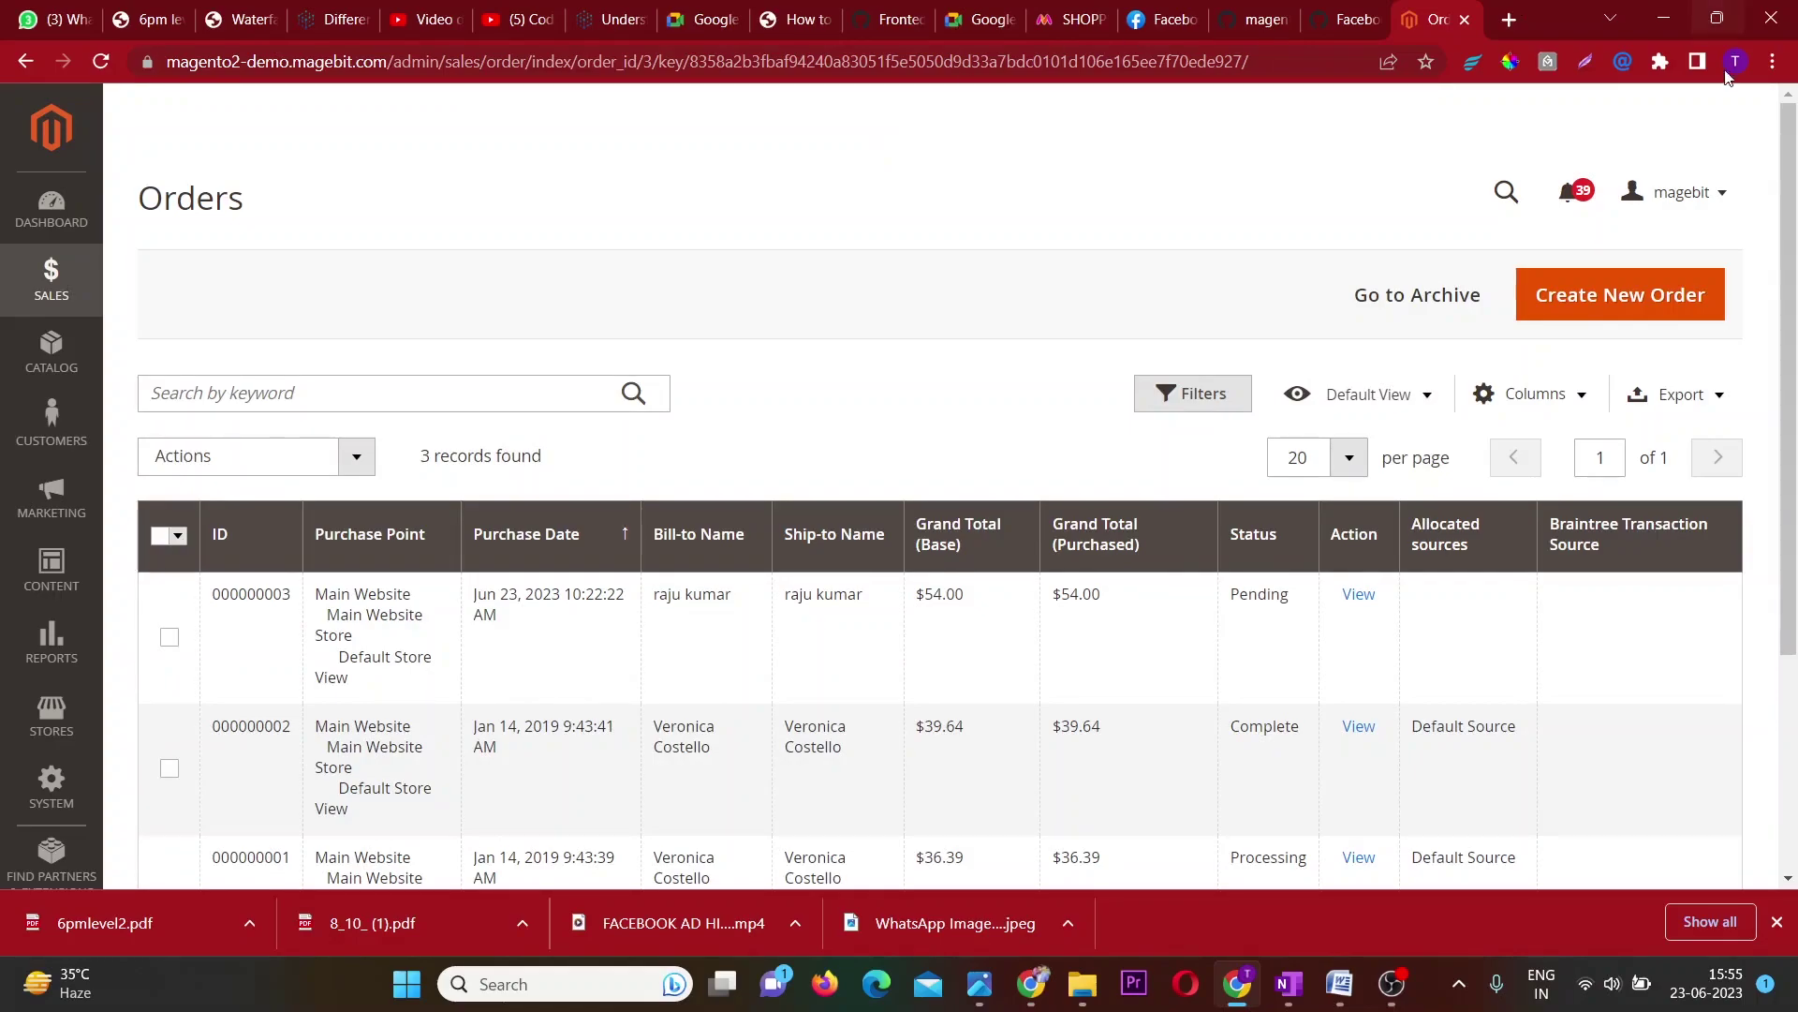
Open the storefront in a new tab through the admin's Customer View.
{"action": "left_click", "coordinate": [1720, 197]}
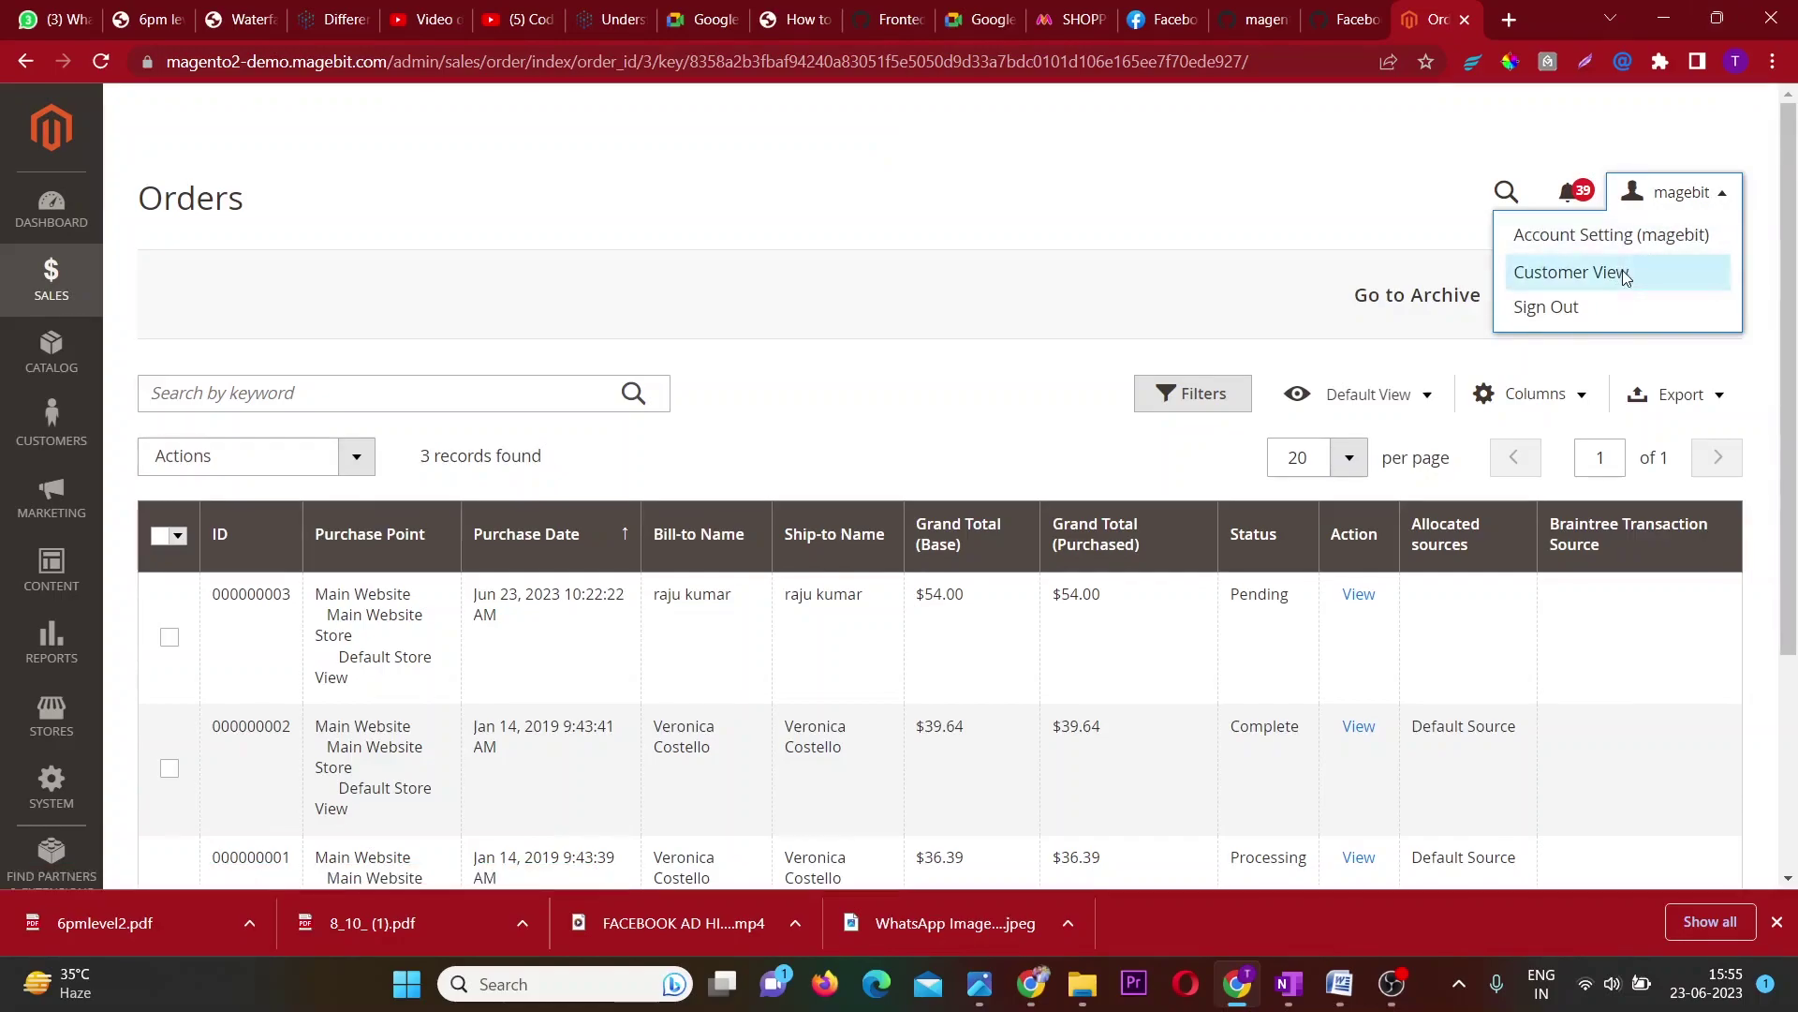
{"action": "left_click", "coordinate": [1634, 271]}
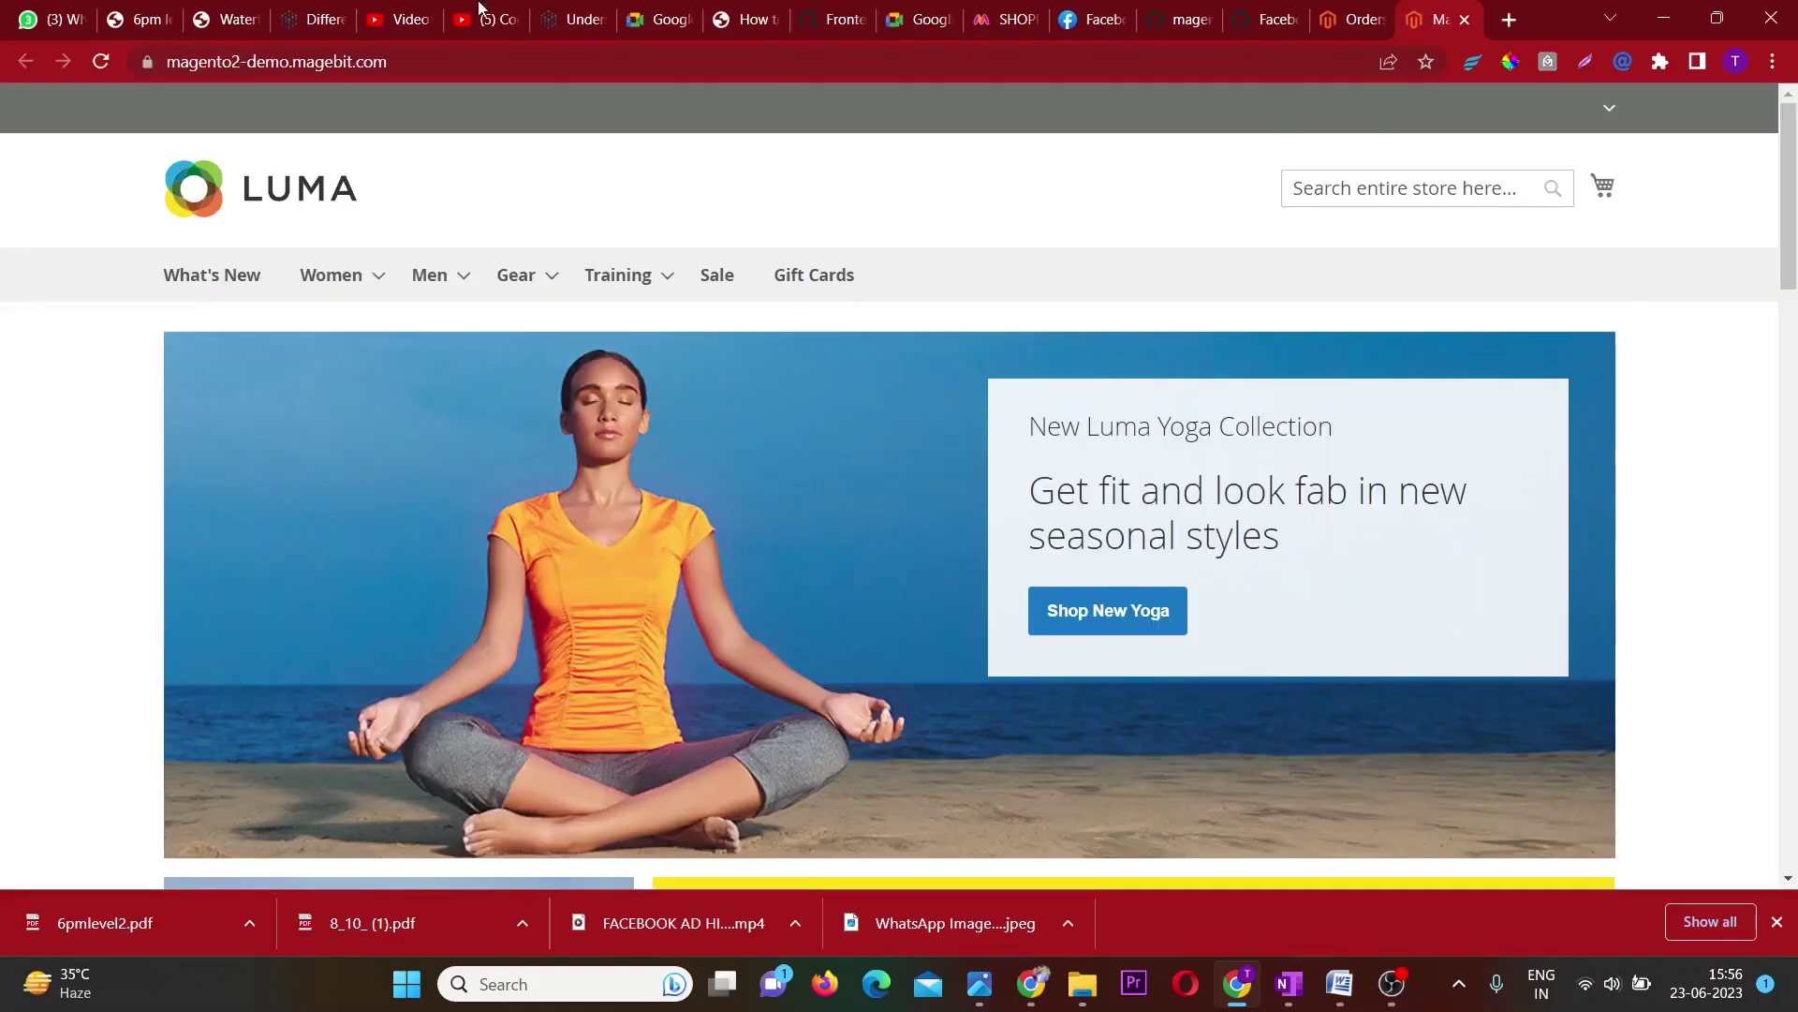
{"action": "left_click", "coordinate": [386, 63]}
{"action": "left_click", "coordinate": [564, 235]}
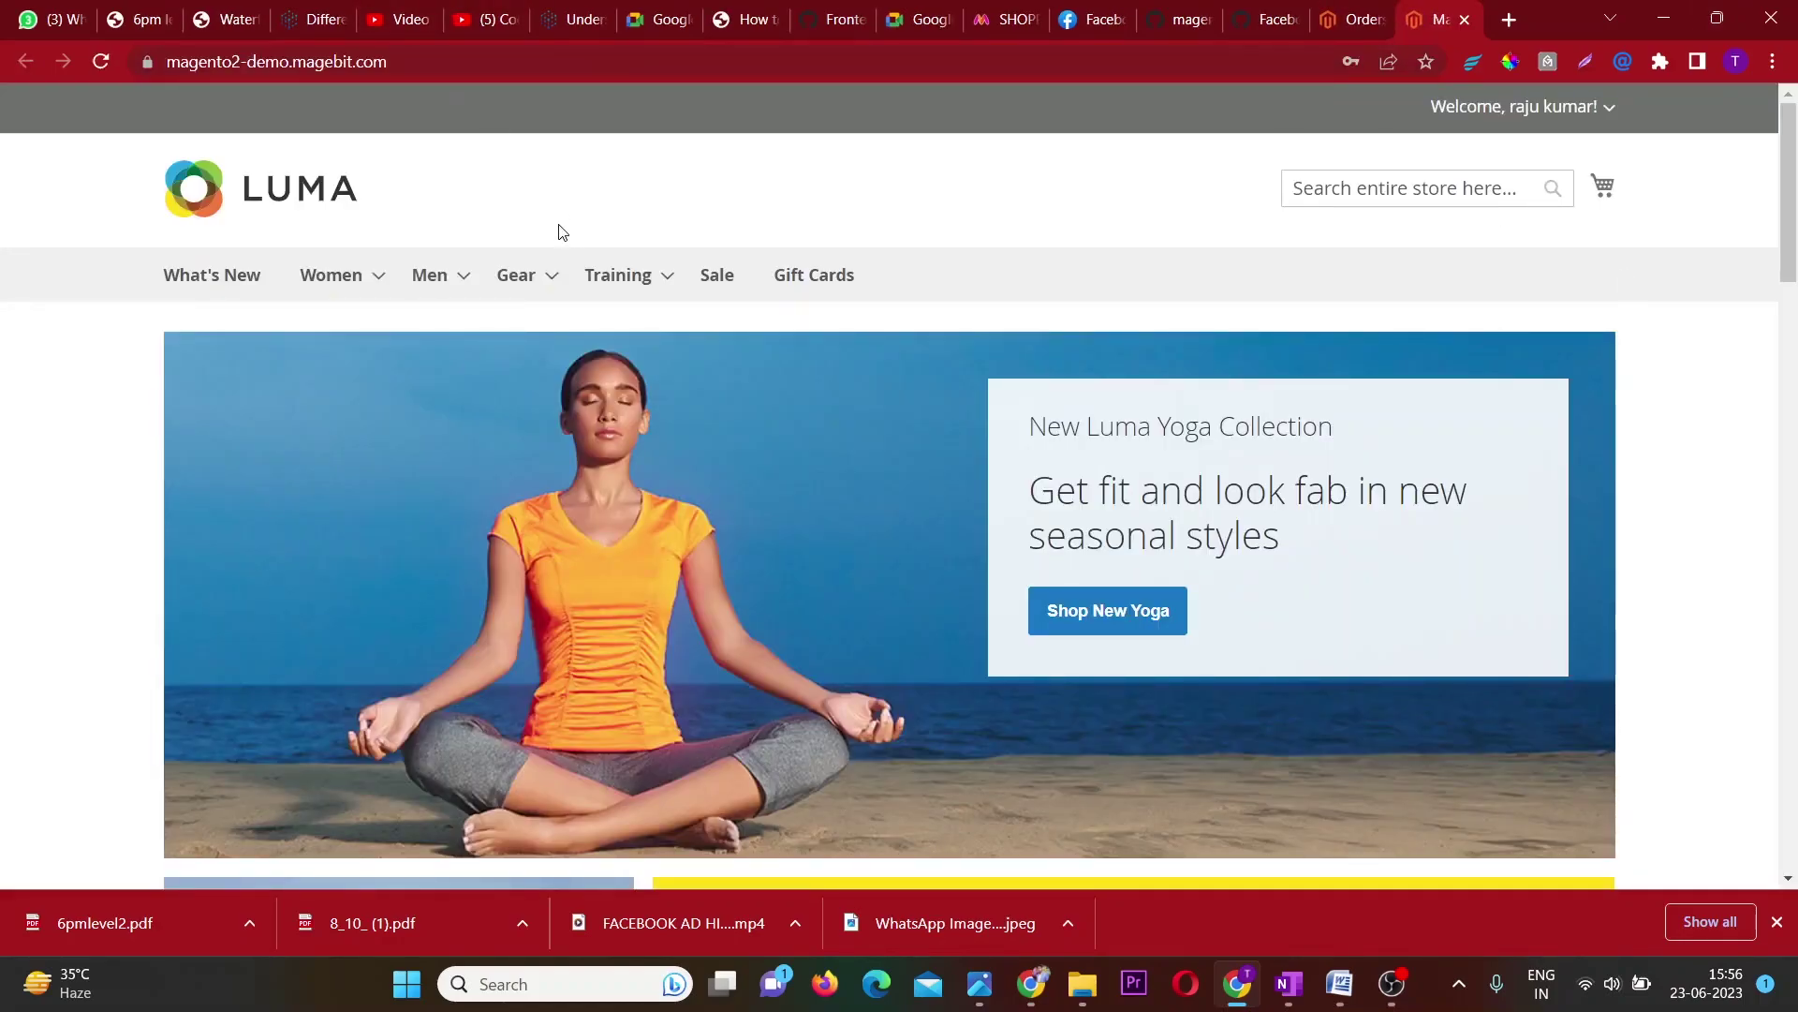
{"action": "right_click", "coordinate": [563, 233]}
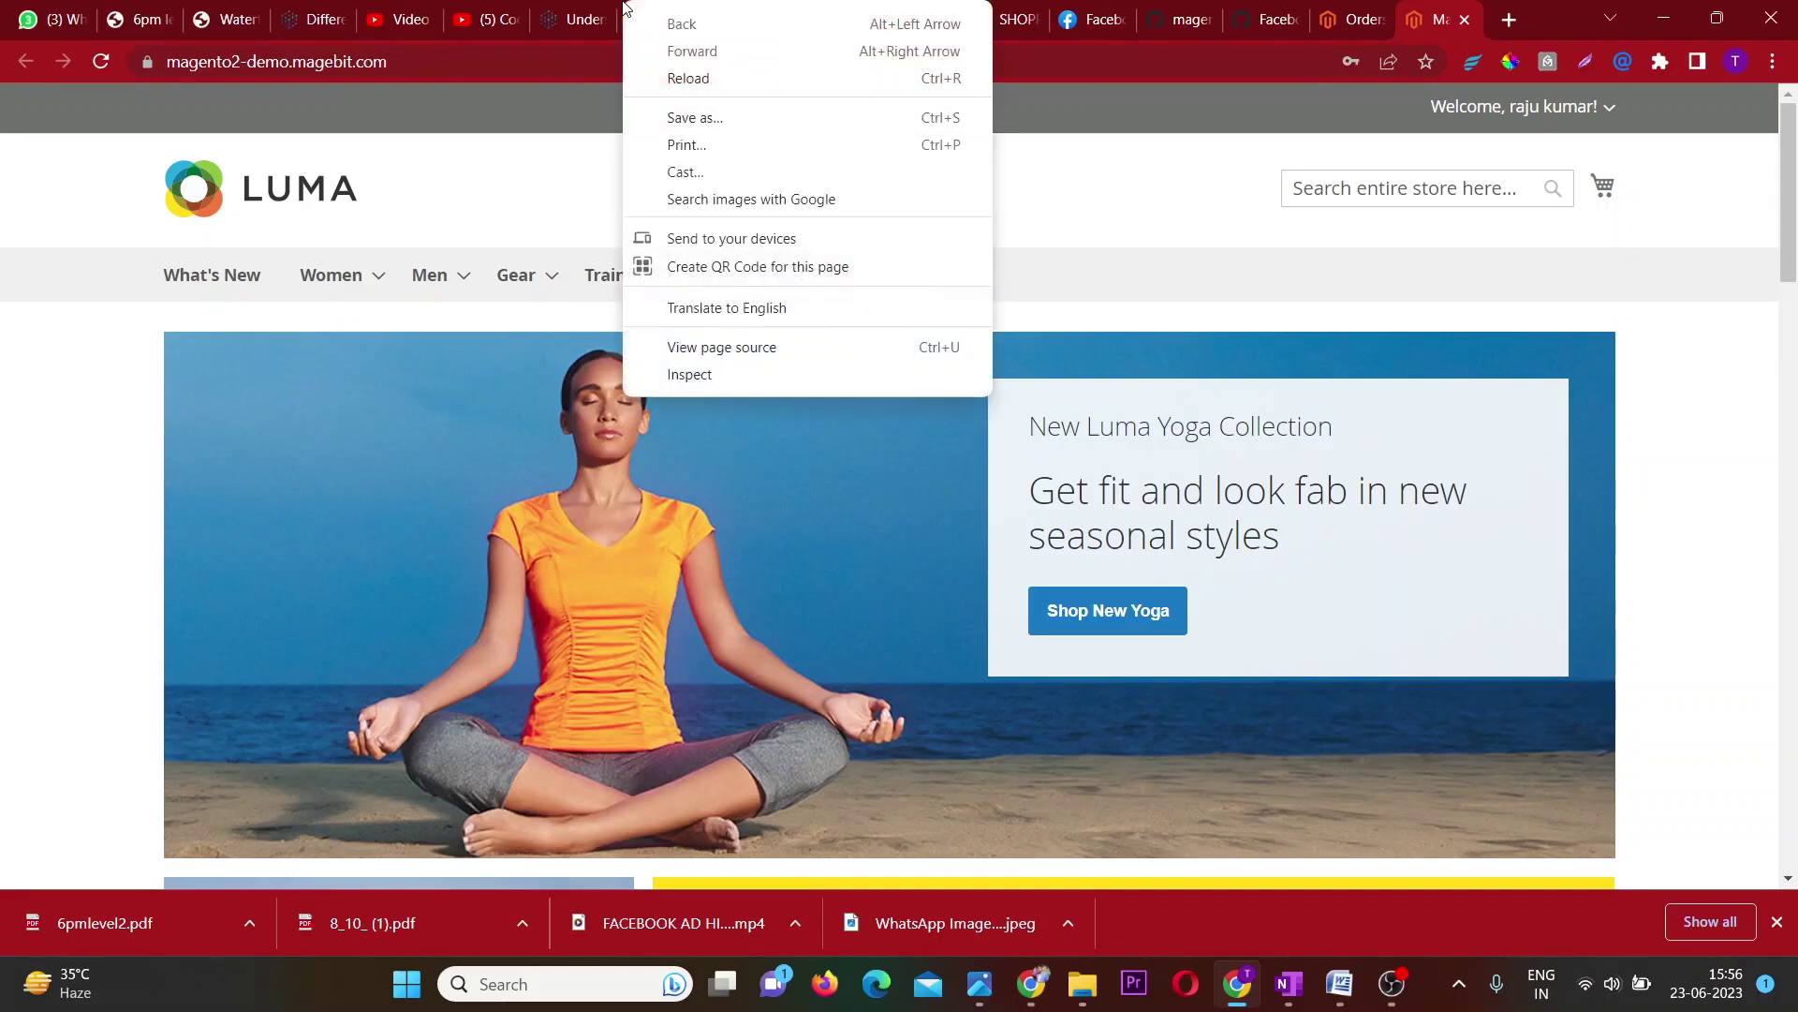
{"action": "left_click", "coordinate": [473, 155]}
Sign the customer out from the storefront's Welcome dropdown.
{"action": "scroll", "coordinate": [473, 161], "scroll_direction": "down", "scroll_amount": 1}
{"action": "scroll", "coordinate": [473, 161], "scroll_direction": "down", "scroll_amount": 15}
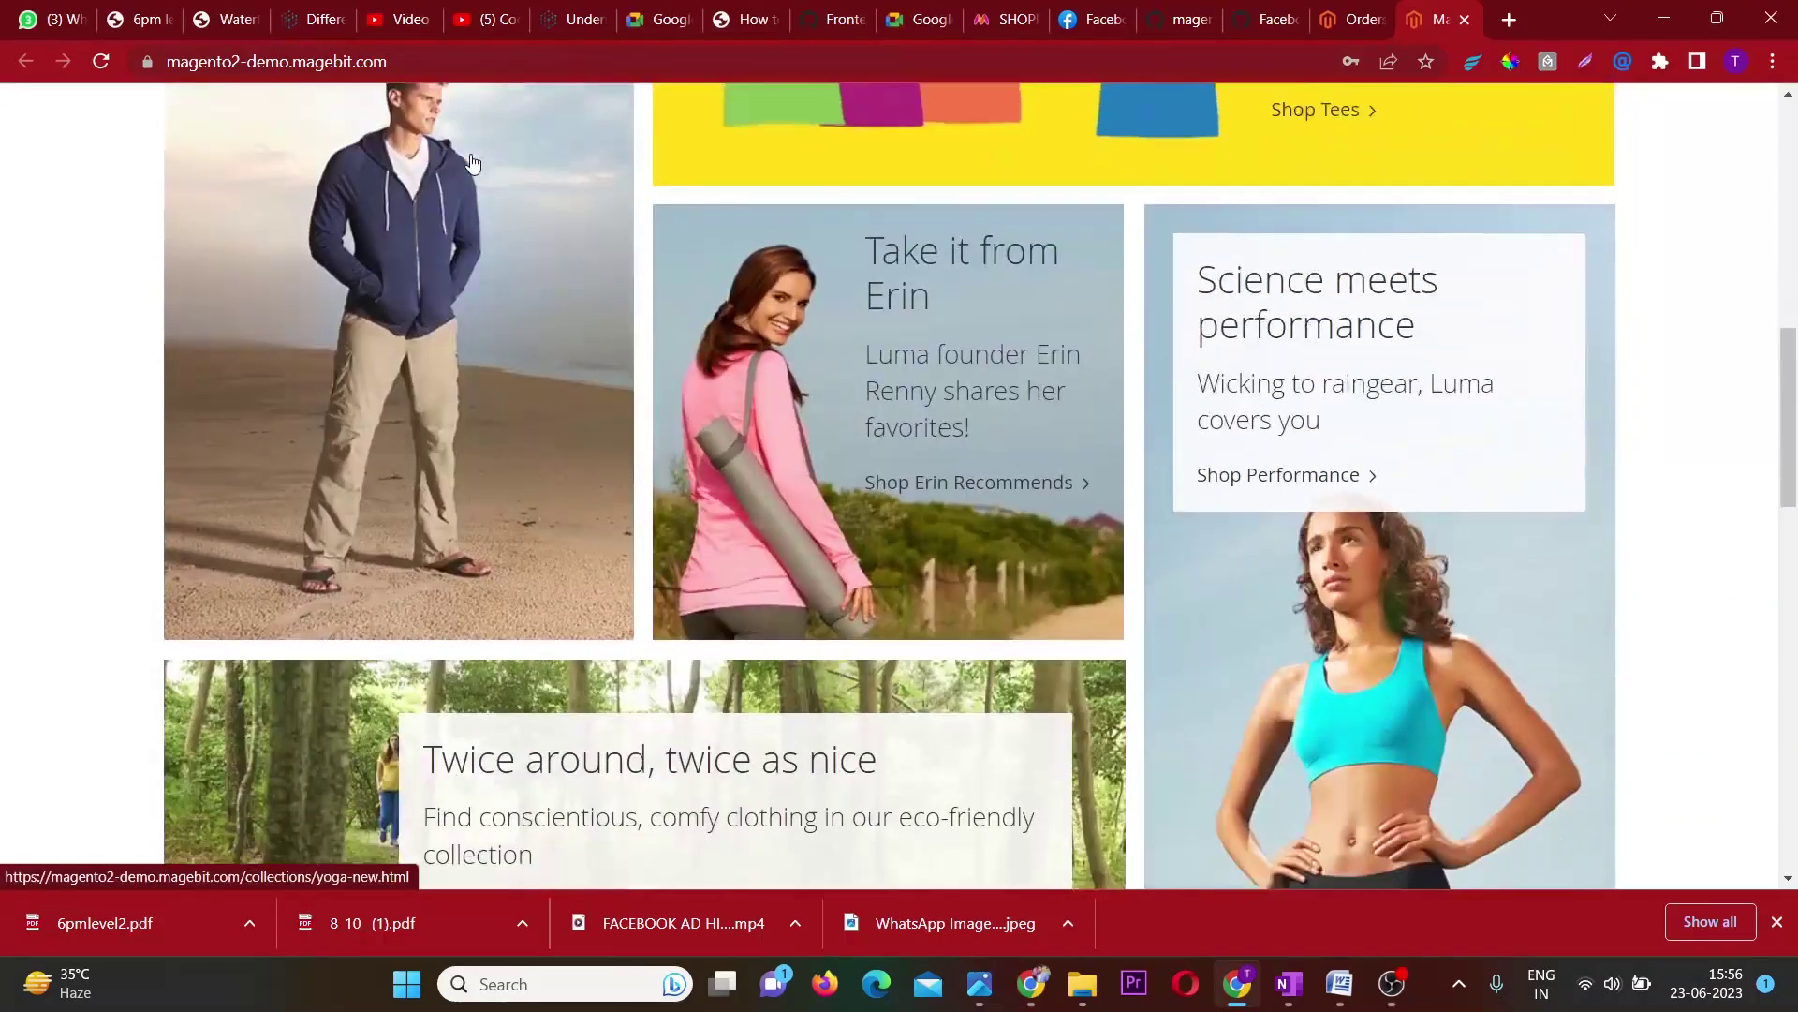
{"action": "scroll", "coordinate": [473, 163], "scroll_direction": "up", "scroll_amount": 16}
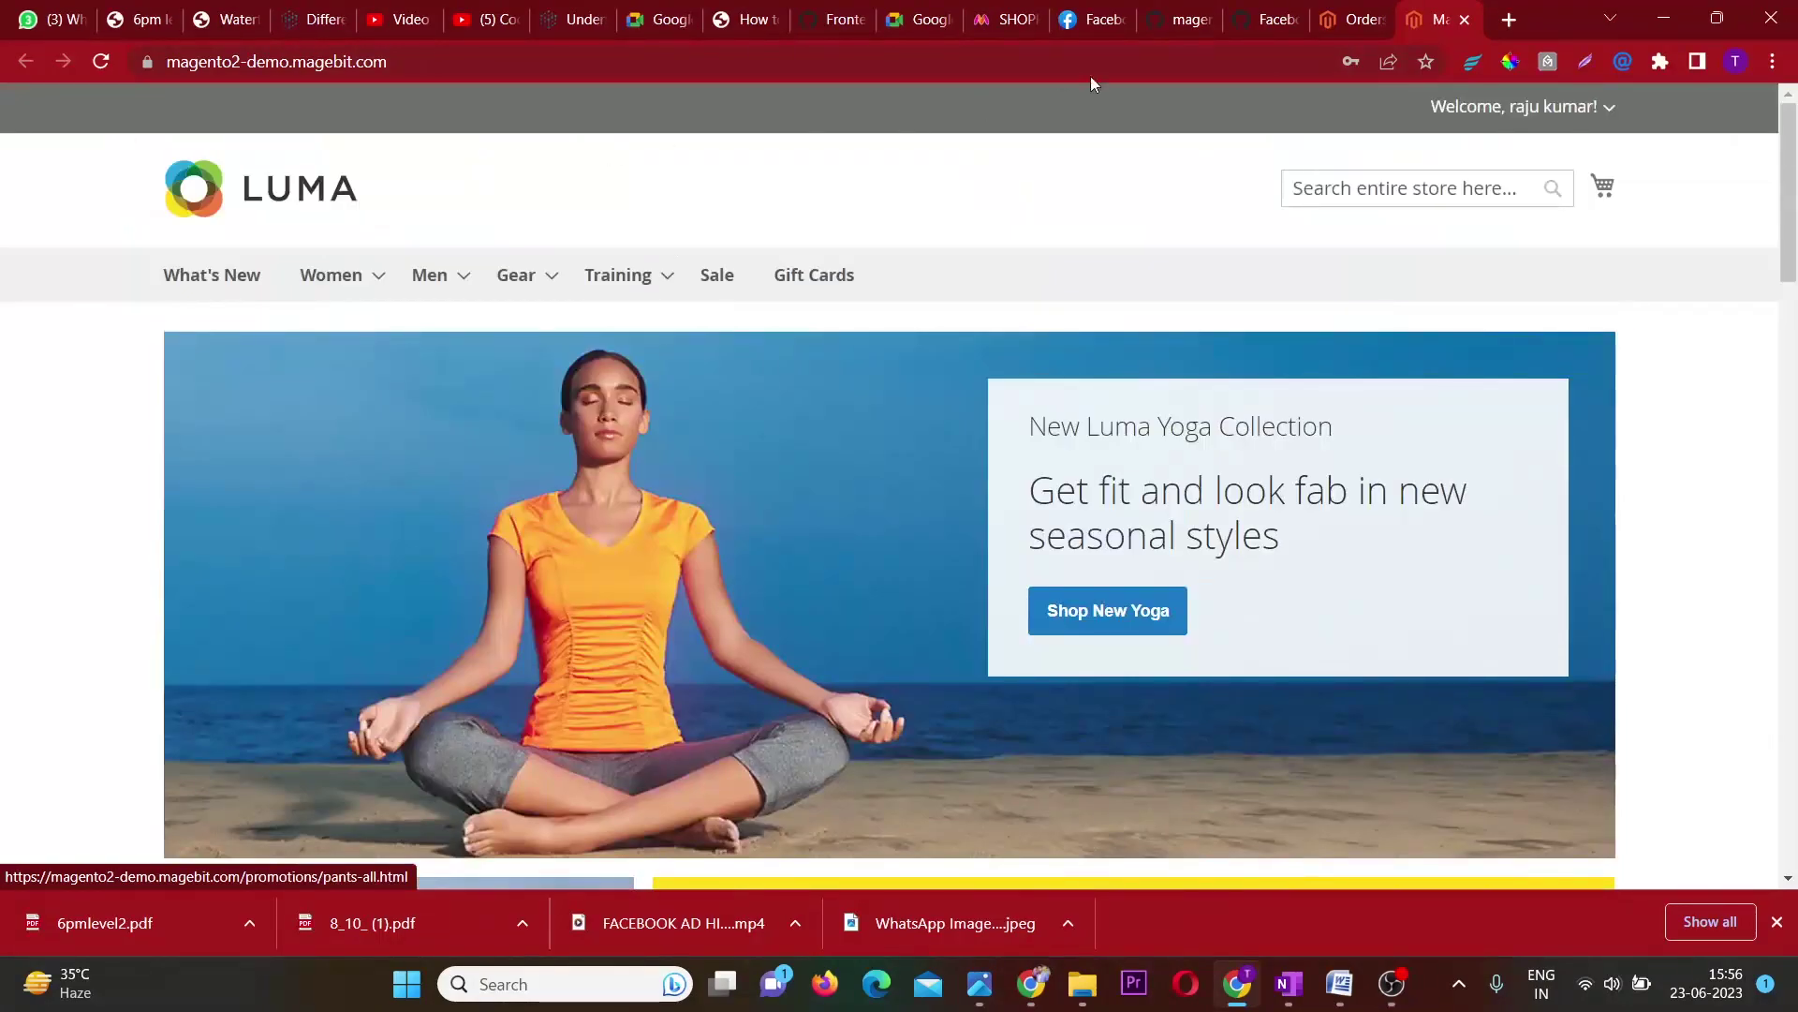
{"action": "left_click", "coordinate": [1607, 108]}
{"action": "left_click", "coordinate": [1451, 281]}
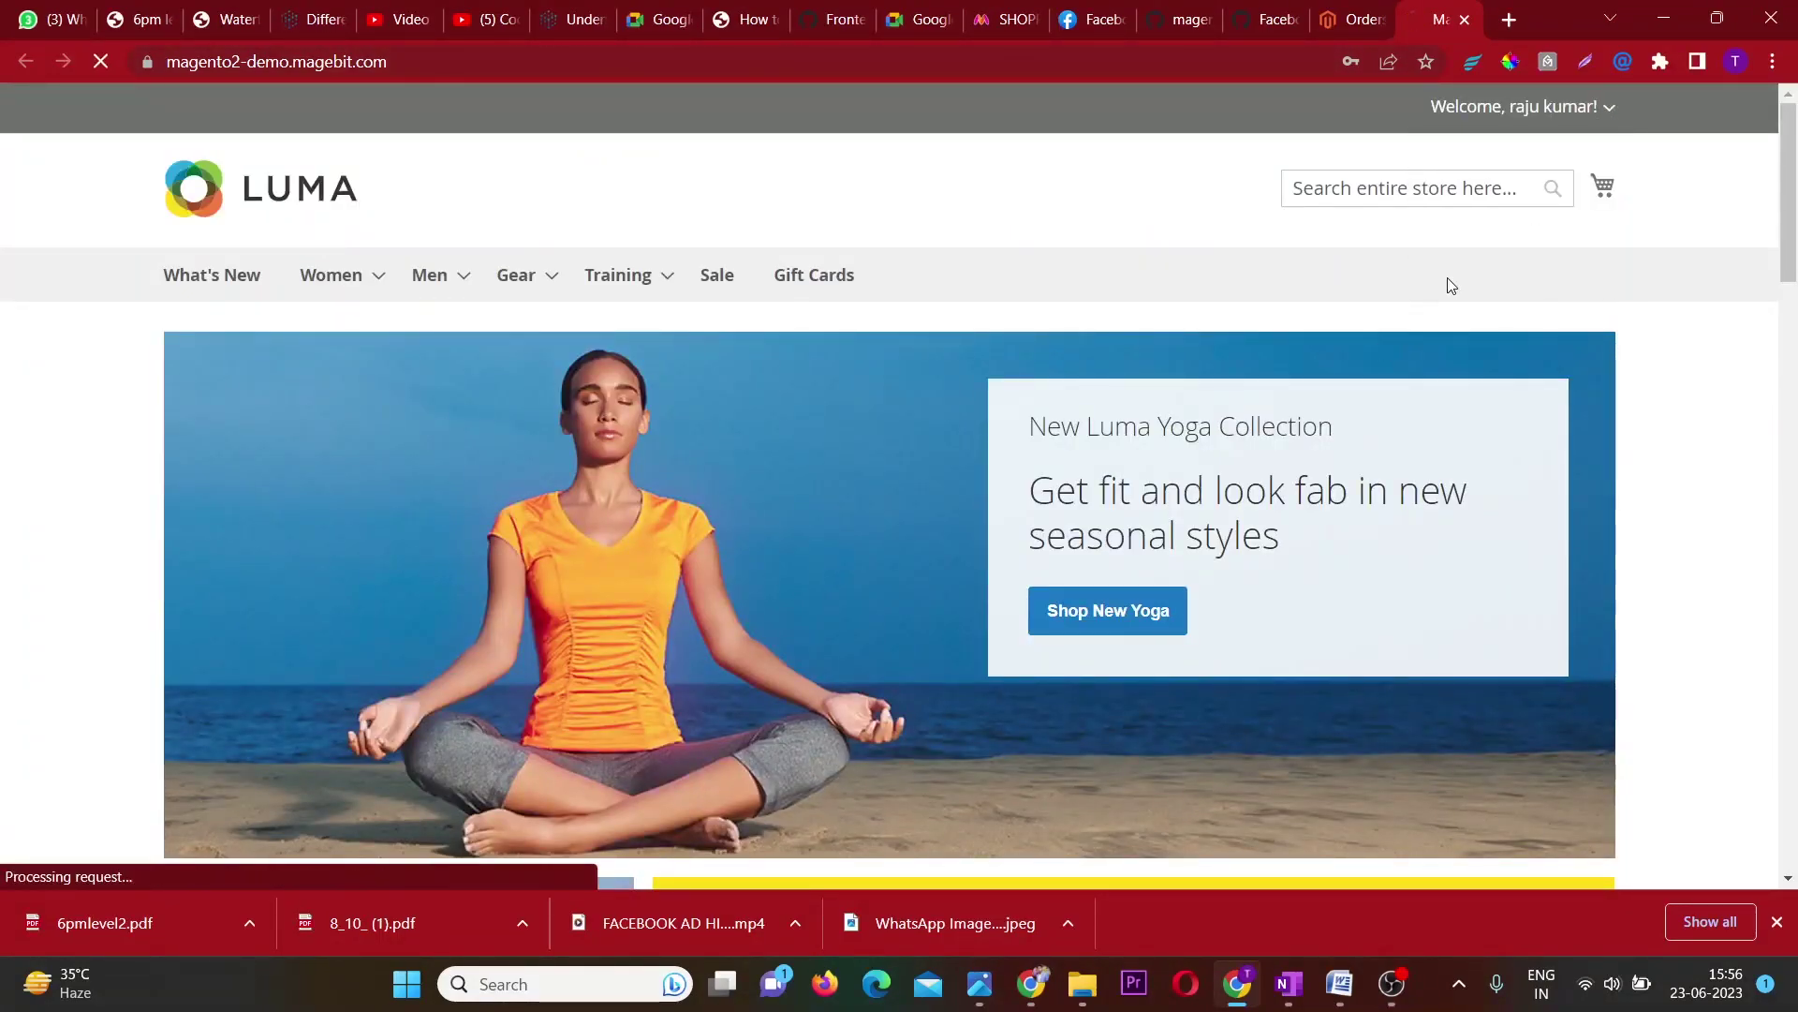